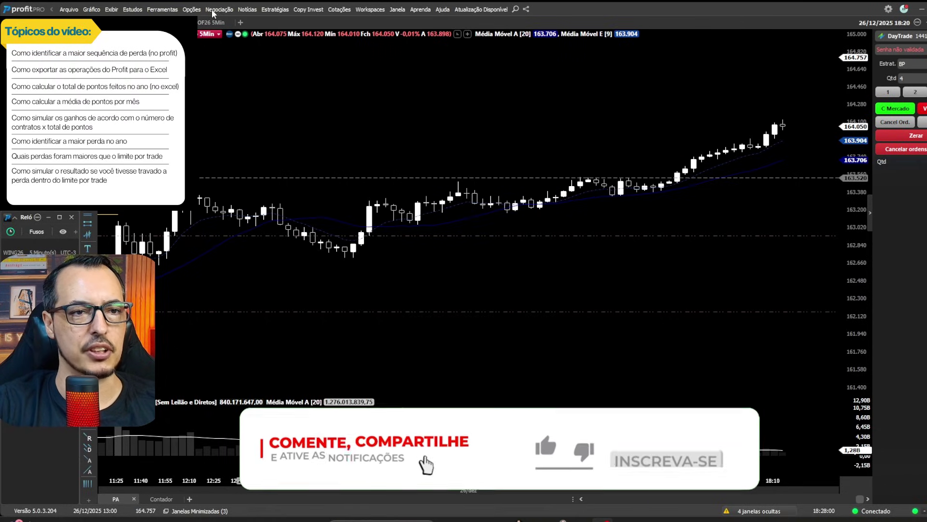
Open the Relatório de Performance, move its window clear of the overlay, and filter its operations to the year 2025
{"action": "left_click", "coordinate": [218, 10]}
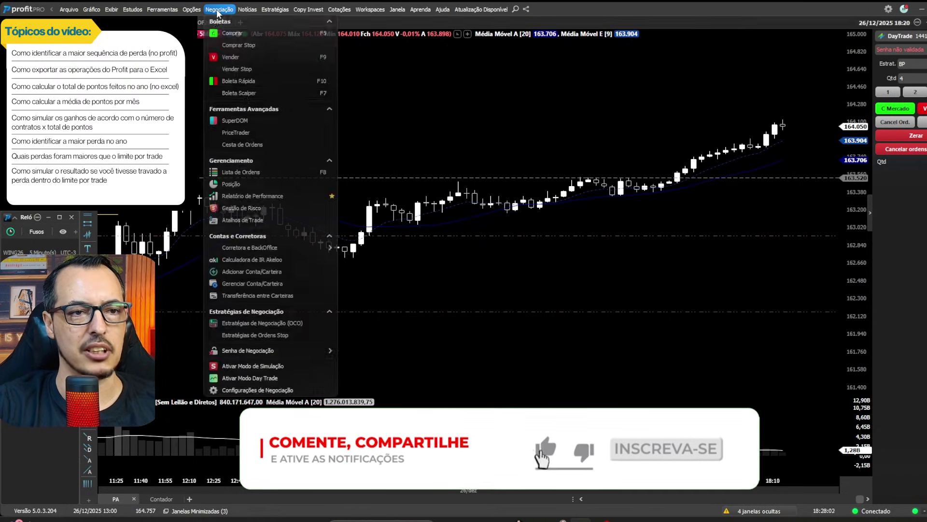
{"action": "left_click", "coordinate": [282, 195]}
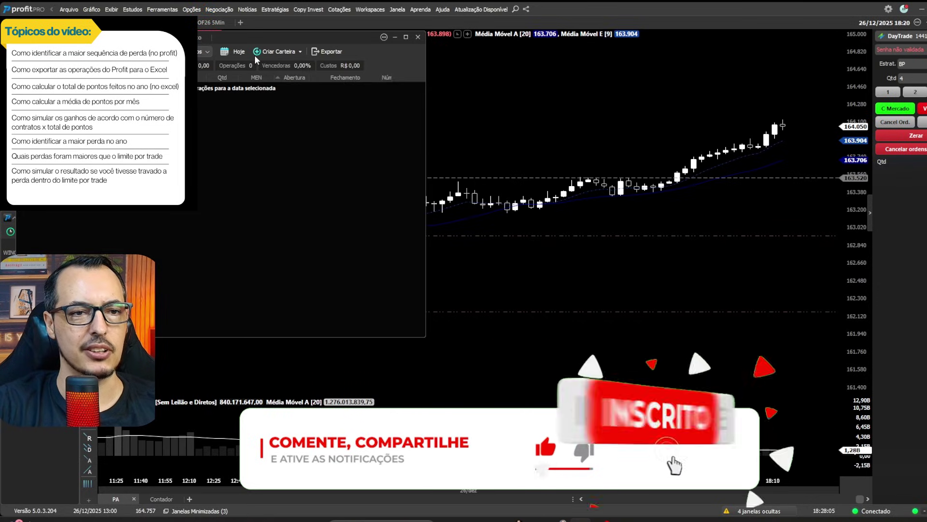
{"action": "left_click_drag", "start_coordinate": [239, 32], "coordinate": [593, 66]}
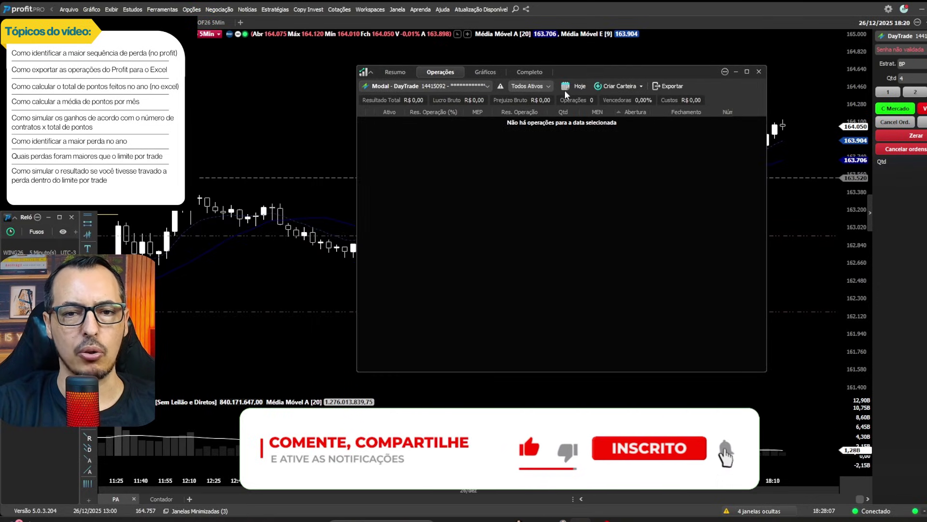
{"action": "left_click", "coordinate": [581, 85]}
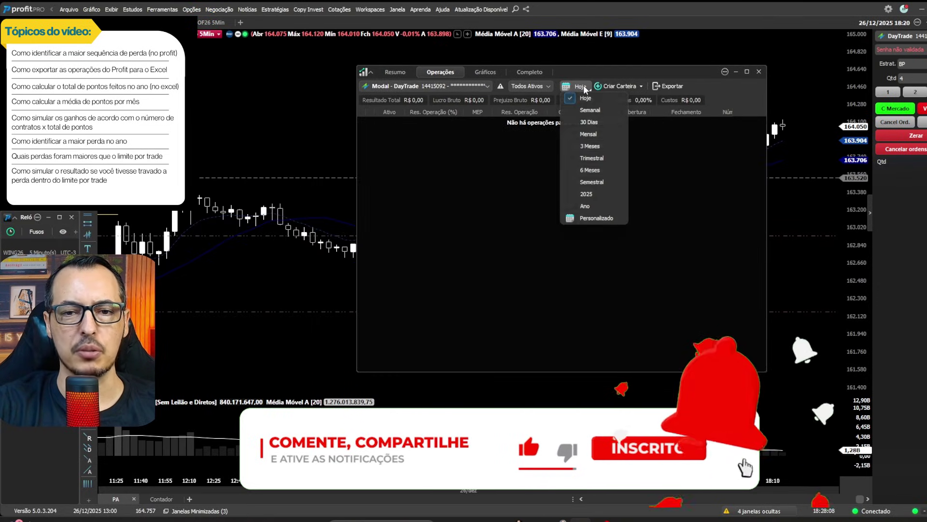
{"action": "left_click", "coordinate": [594, 194]}
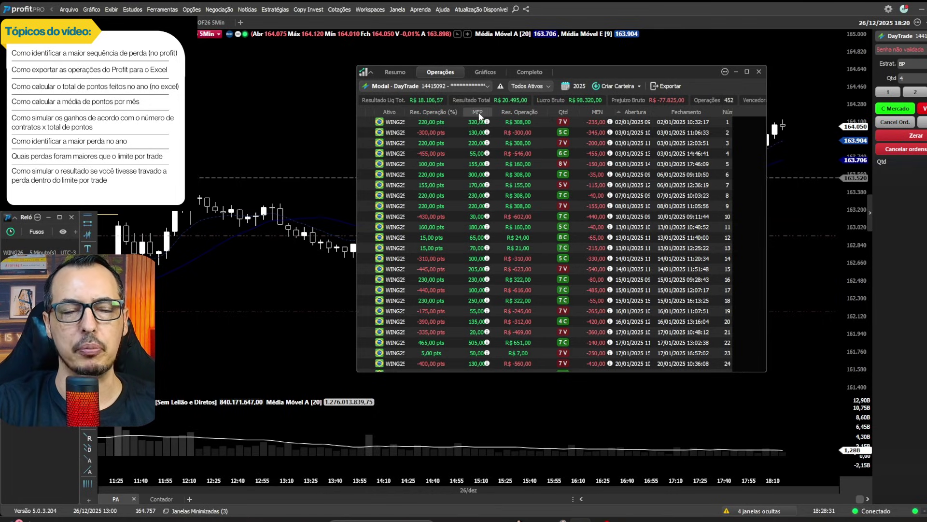
Examine the Resumo for 2025, marking Fator de Lucro, Maior Sequência Vencedora and Maior Sequência Perdedora with arrows
{"action": "left_click", "coordinate": [395, 72]}
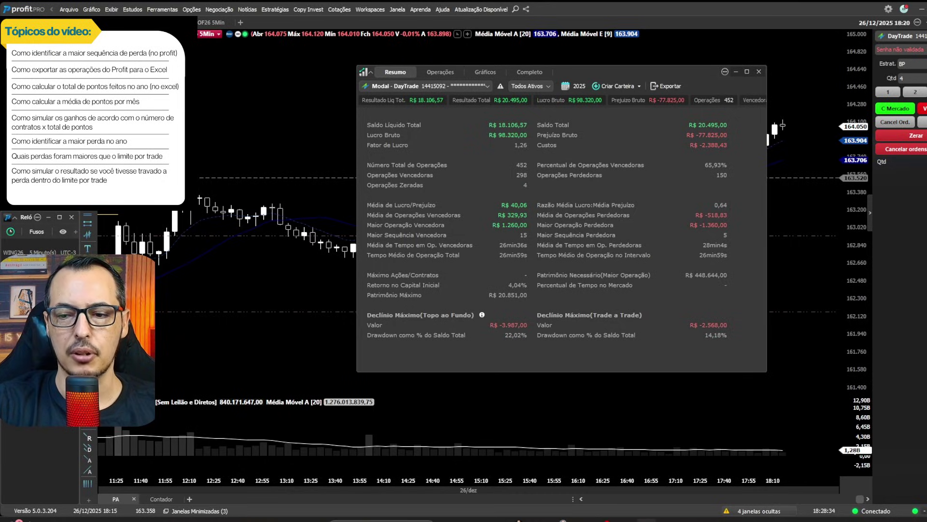
{"action": "left_click_drag", "start_coordinate": [318, 151], "coordinate": [365, 145]}
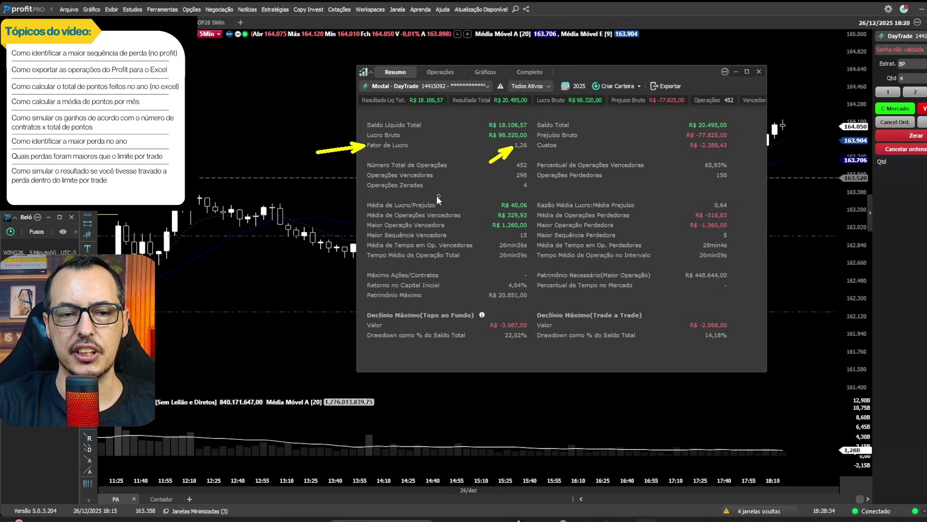
{"action": "left_click_drag", "start_coordinate": [518, 185], "coordinate": [523, 186]}
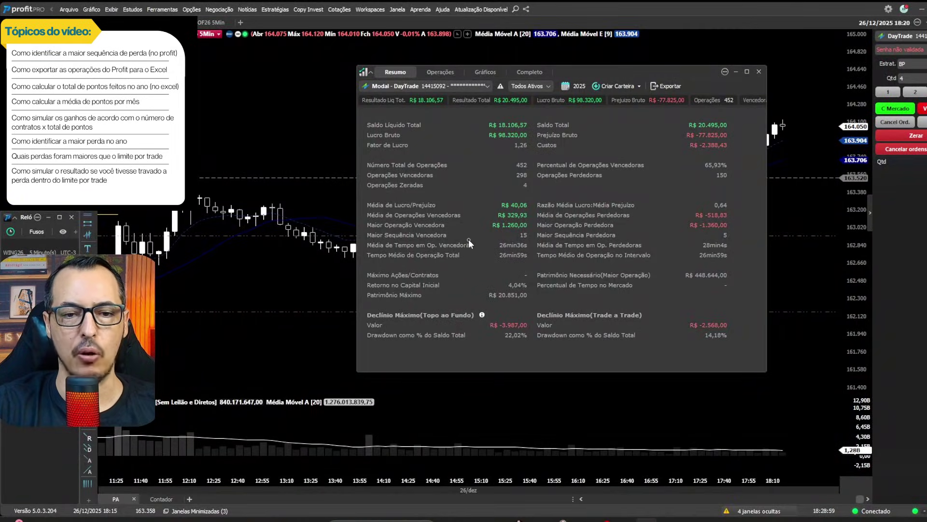
{"action": "left_click_drag", "start_coordinate": [516, 234], "coordinate": [517, 234]}
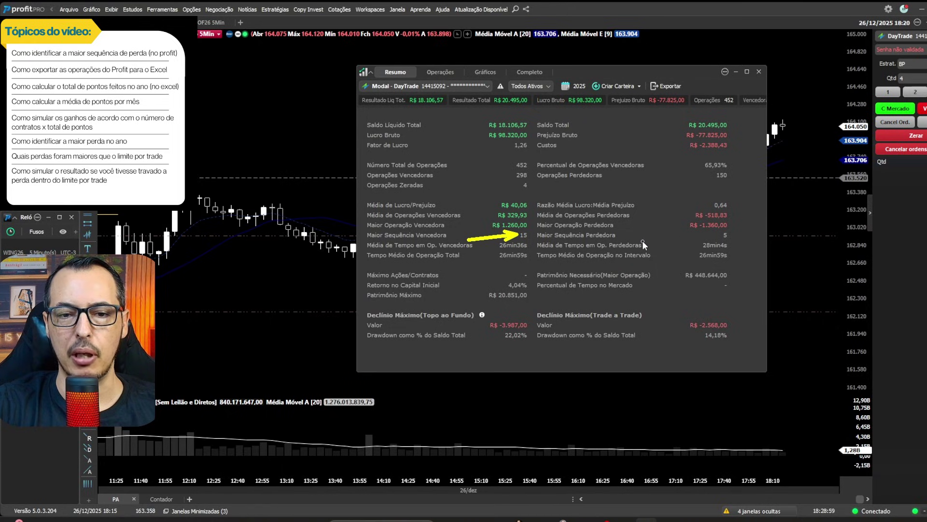
{"action": "left_click_drag", "start_coordinate": [628, 239], "coordinate": [720, 236]}
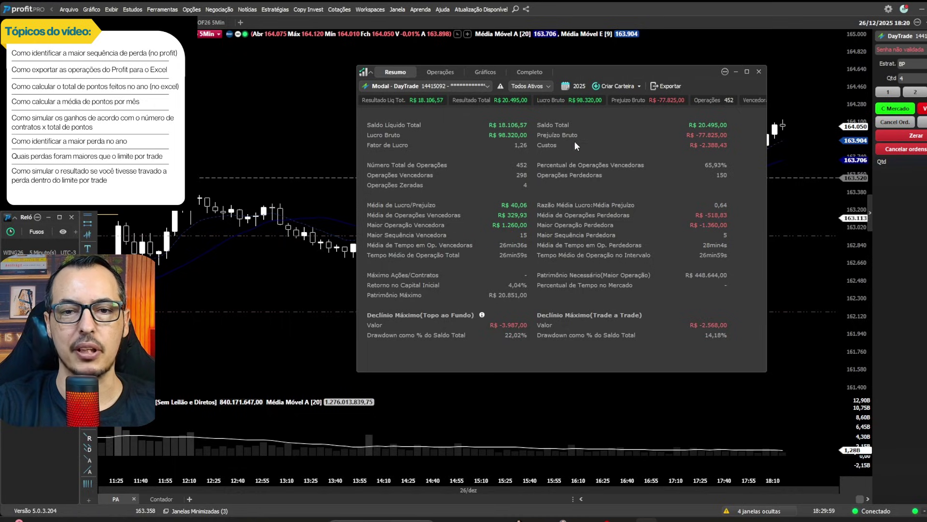
Filter the performance summary to a custom period from 01/01/2025 to 31/01/2025
{"action": "left_click", "coordinate": [578, 86]}
{"action": "left_click", "coordinate": [599, 218]}
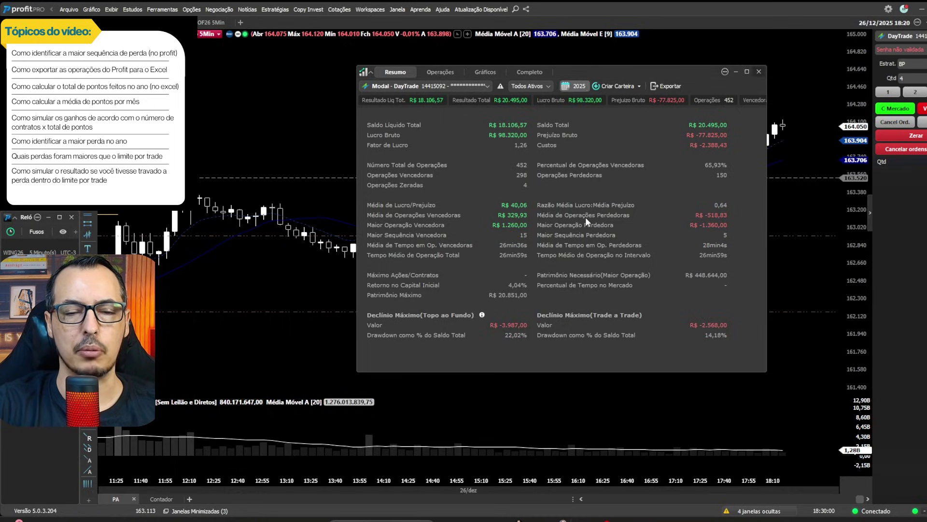
{"action": "left_click", "coordinate": [504, 250]}
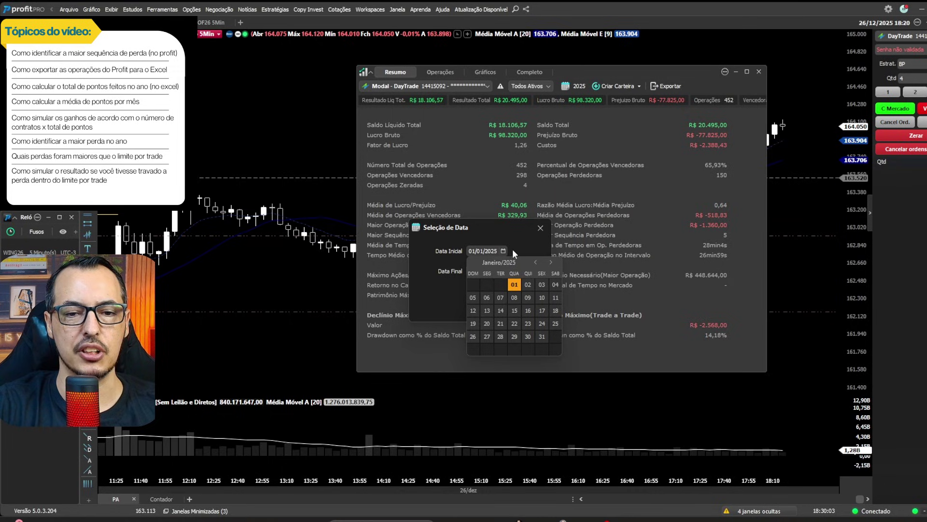
{"action": "left_click", "coordinate": [504, 251]}
{"action": "left_click", "coordinate": [503, 271]}
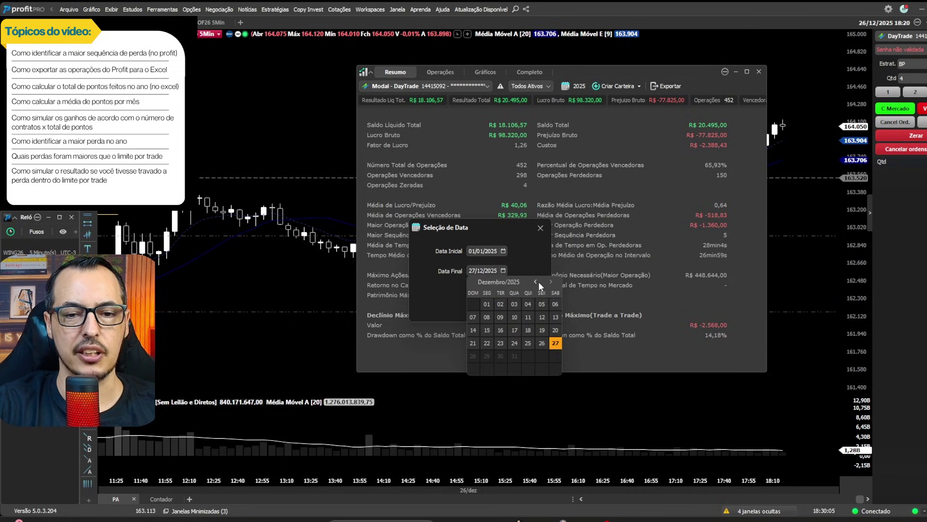
{"action": "left_click", "coordinate": [536, 281]}
{"action": "left_click", "coordinate": [535, 281]}
{"action": "left_click", "coordinate": [535, 281]}
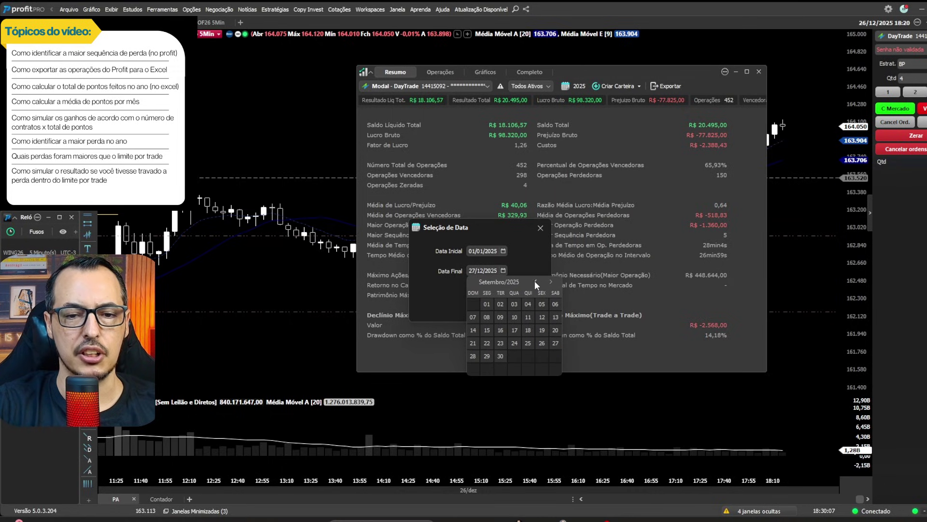
{"action": "left_click", "coordinate": [535, 281]}
{"action": "left_click", "coordinate": [535, 281]}
{"action": "left_click", "coordinate": [535, 281]}
{"action": "left_click", "coordinate": [535, 281]}
{"action": "left_click", "coordinate": [535, 281]}
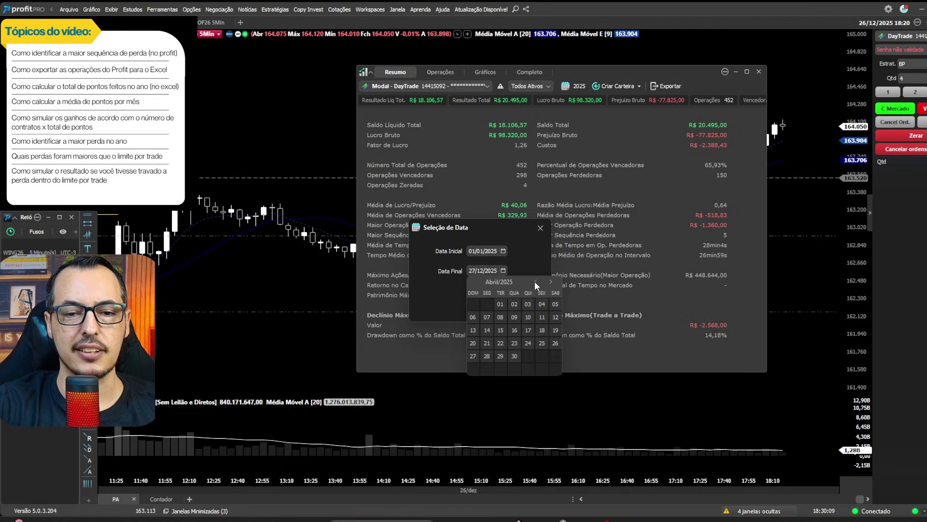
{"action": "left_click", "coordinate": [535, 281]}
{"action": "left_click", "coordinate": [536, 281]}
{"action": "left_click", "coordinate": [535, 281]}
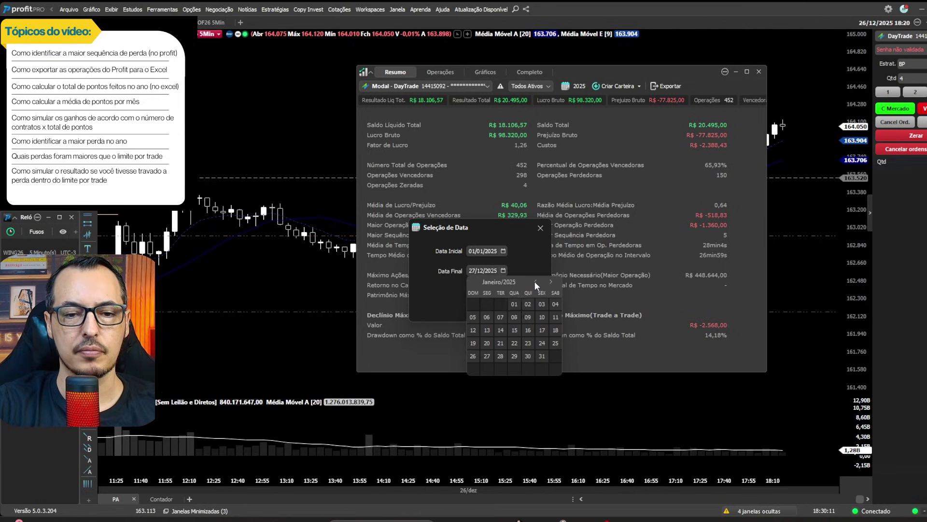
{"action": "left_click", "coordinate": [541, 354]}
{"action": "left_click", "coordinate": [495, 312]}
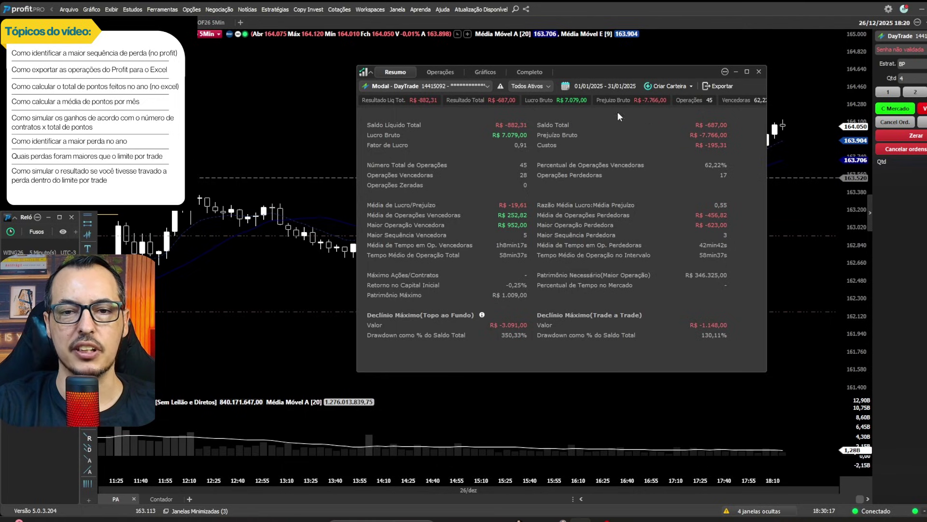
Set the report's custom period to start on 01/02/2025 and end on 31/05/2025
{"action": "left_click", "coordinate": [587, 85]}
{"action": "left_click", "coordinate": [583, 219]}
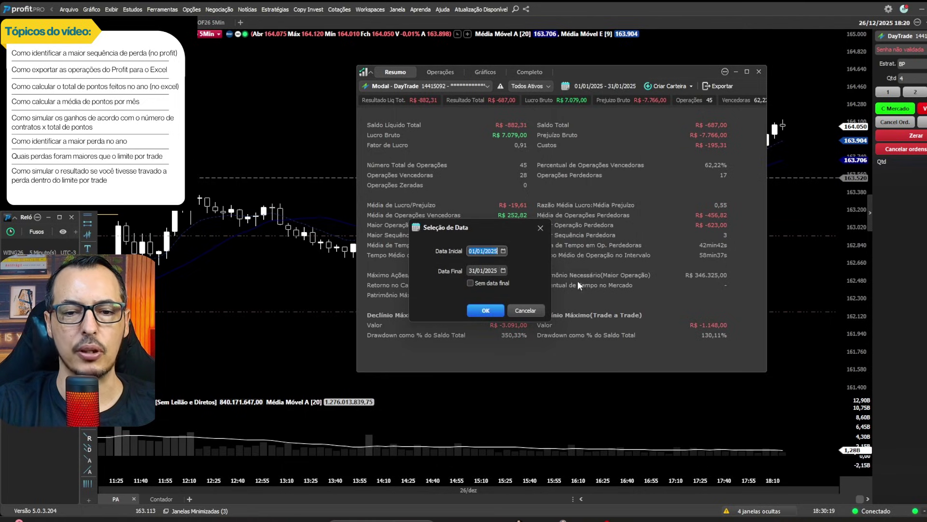
{"action": "left_click", "coordinate": [503, 250]}
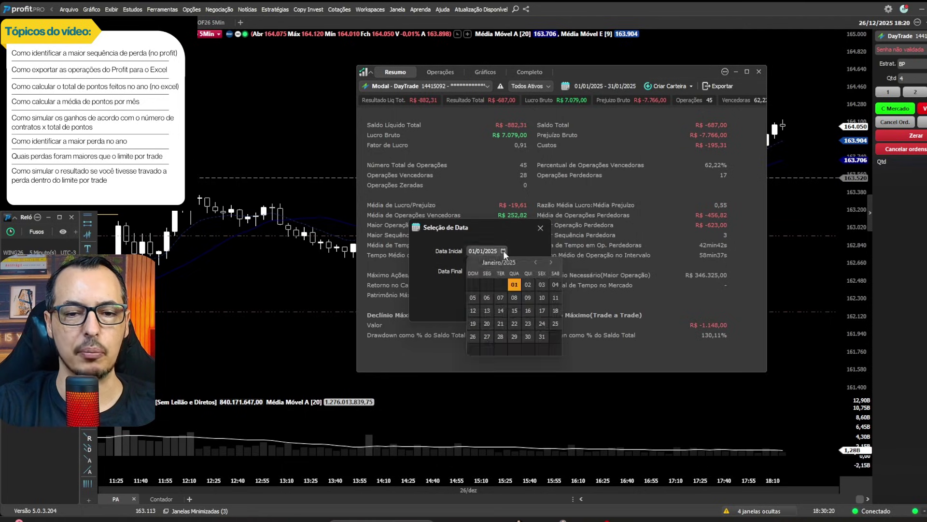
{"action": "left_click", "coordinate": [551, 262]}
{"action": "left_click", "coordinate": [555, 284]}
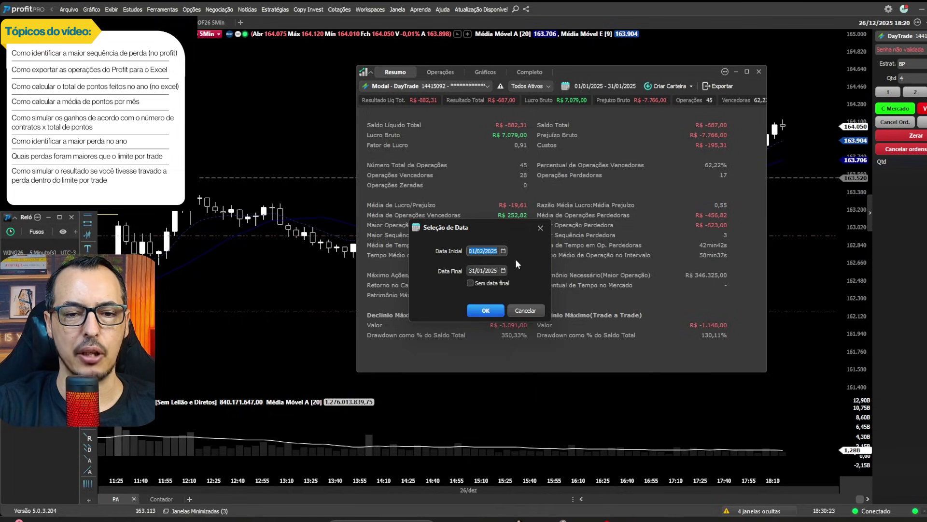
{"action": "left_click", "coordinate": [503, 271]}
{"action": "left_click", "coordinate": [551, 281]}
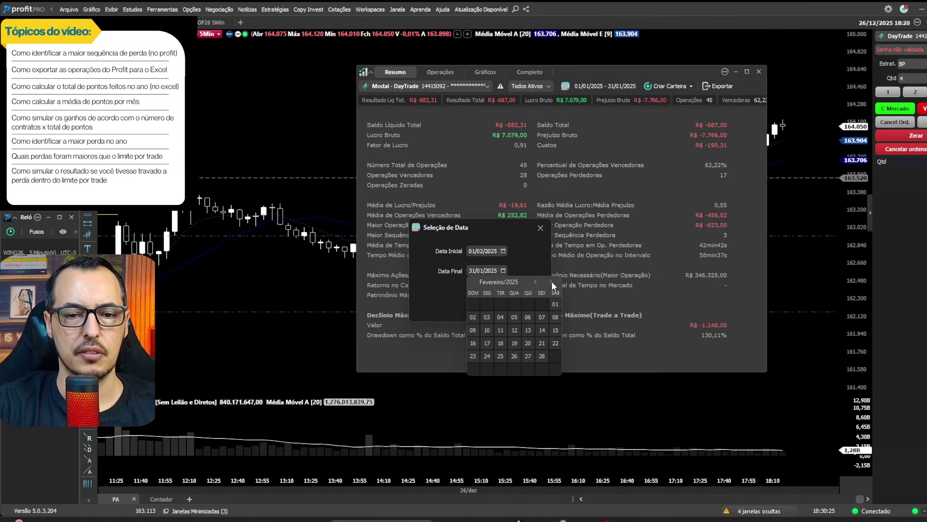
{"action": "left_click", "coordinate": [551, 282]}
{"action": "left_click", "coordinate": [551, 283]}
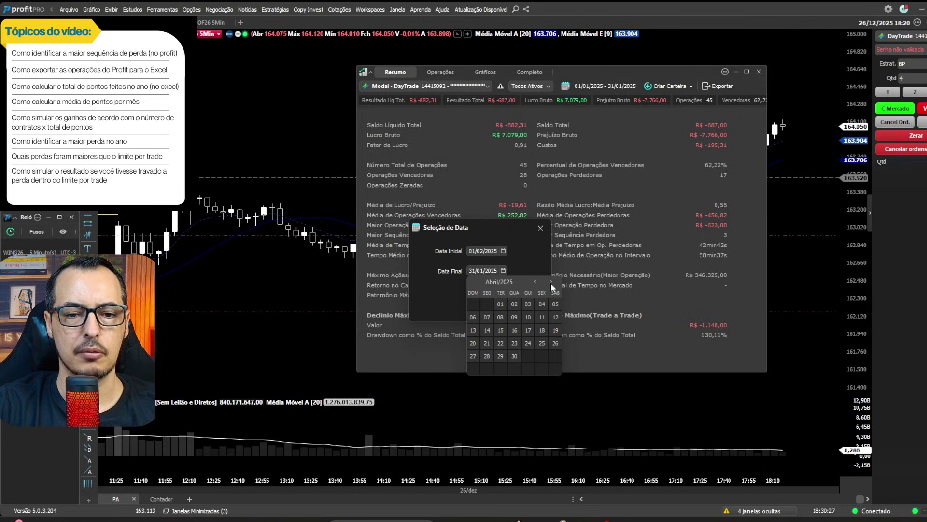
{"action": "left_click", "coordinate": [550, 282]}
{"action": "left_click", "coordinate": [556, 356]}
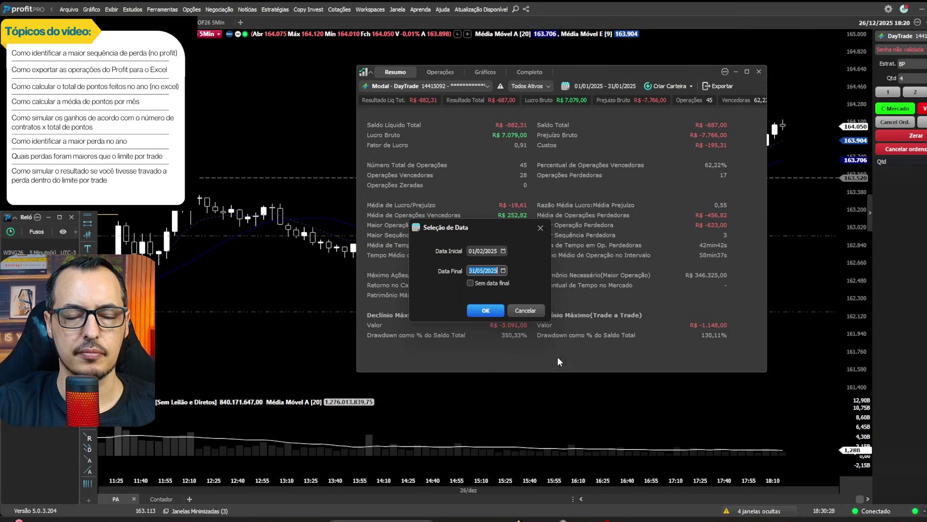
{"action": "left_click", "coordinate": [488, 309]}
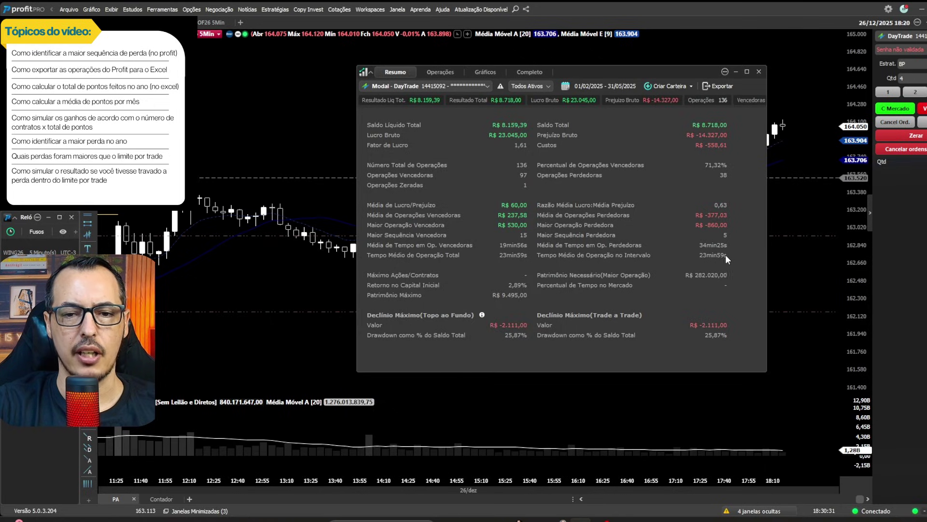
Shorten the report's custom period by setting its final date to 31/03/2025
{"action": "left_click", "coordinate": [602, 85]}
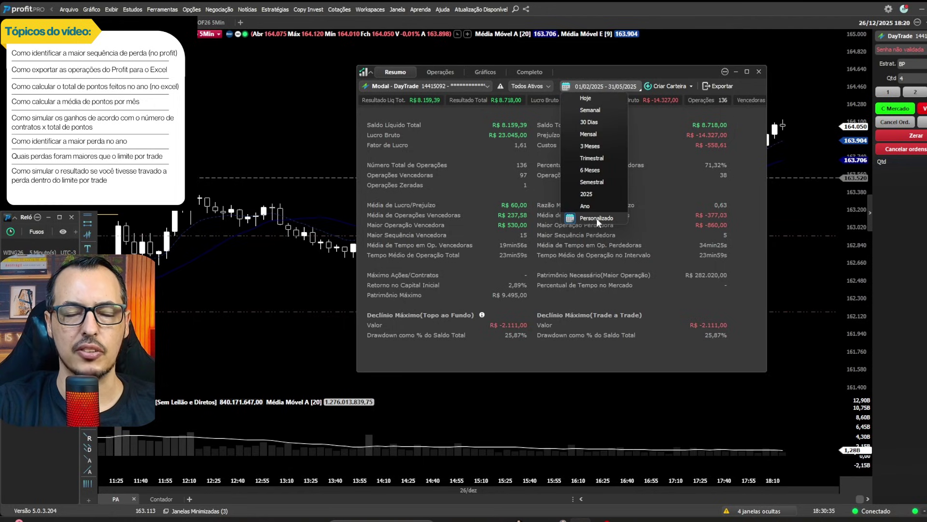
{"action": "left_click", "coordinate": [580, 214]}
{"action": "left_click", "coordinate": [504, 271]}
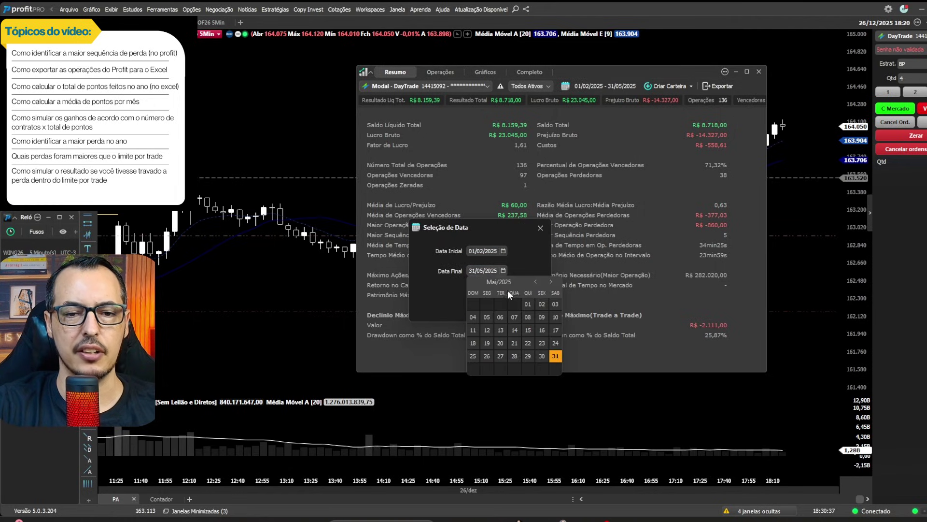
{"action": "left_click", "coordinate": [536, 282]}
{"action": "left_click", "coordinate": [536, 282]}
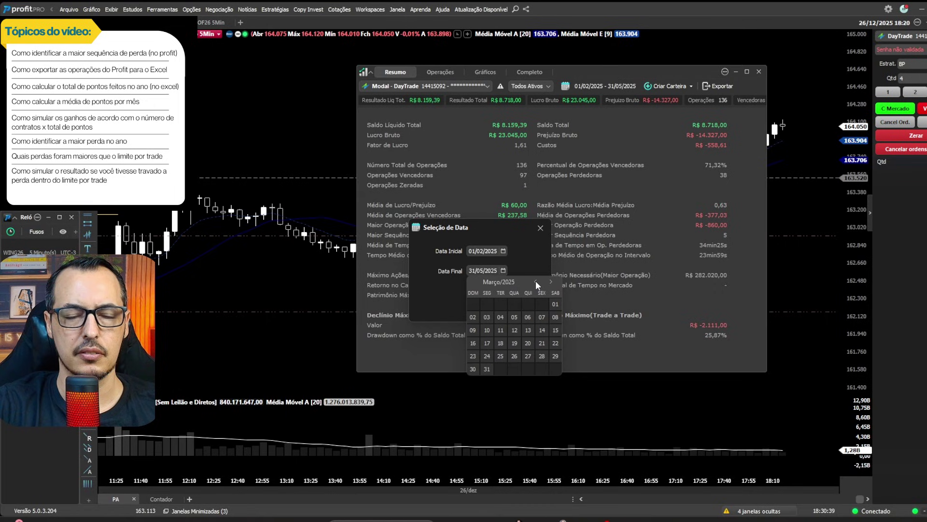
{"action": "left_click", "coordinate": [487, 369]}
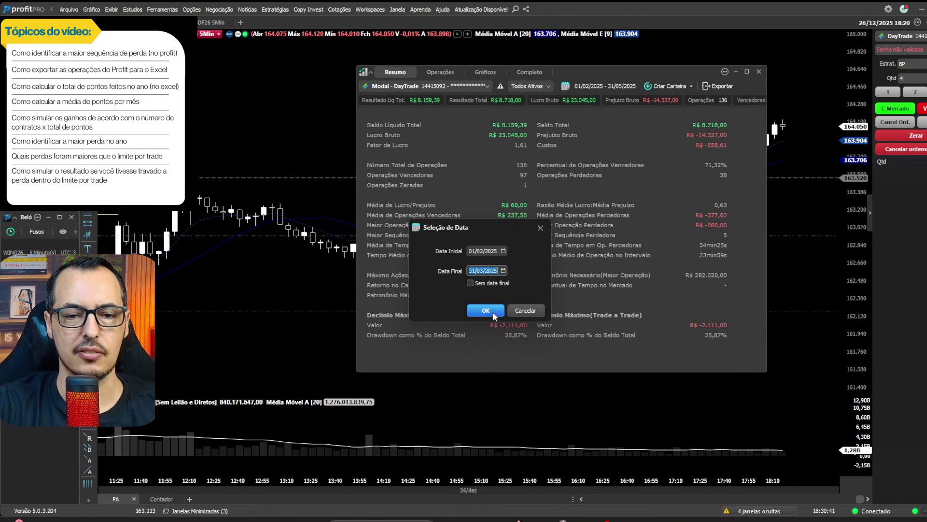
{"action": "left_click", "coordinate": [493, 311]}
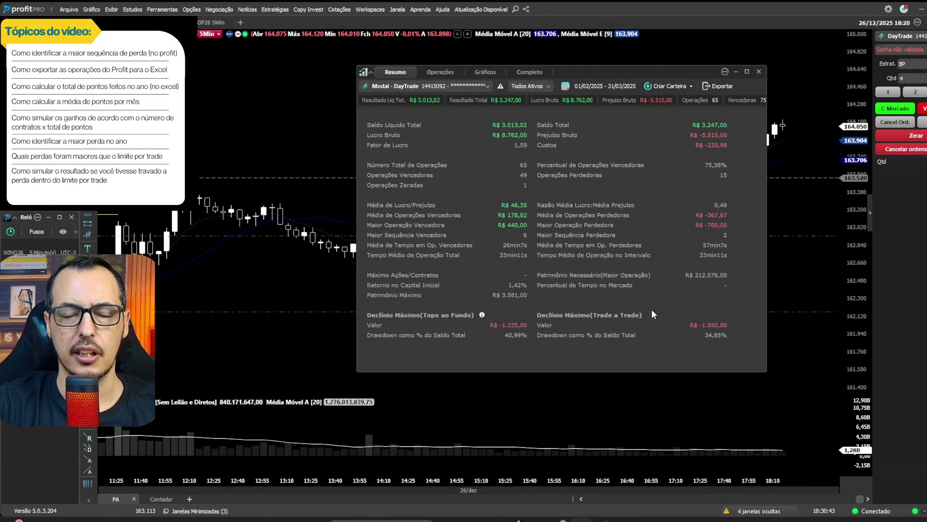
Set the report's custom period to start on 01/04/2025 and end on 30/04/2025
{"action": "left_click", "coordinate": [605, 87]}
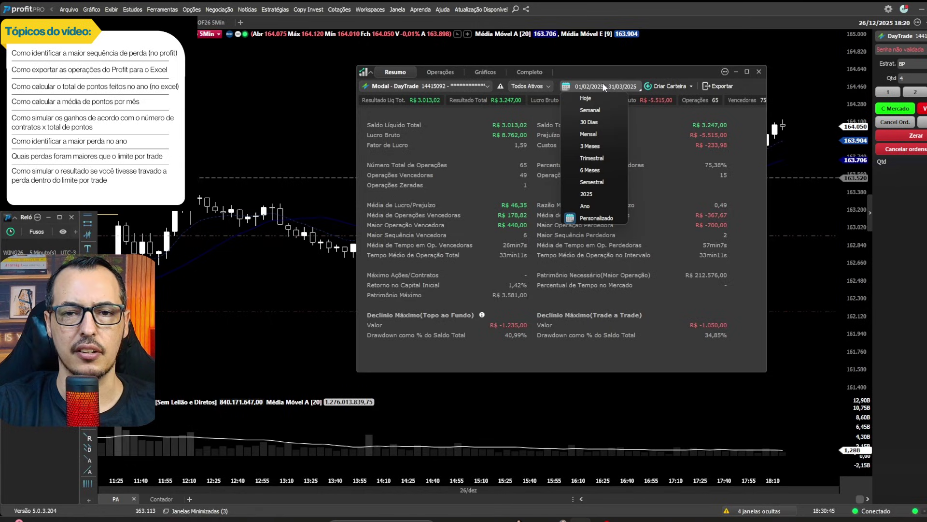
{"action": "left_click", "coordinate": [595, 221]}
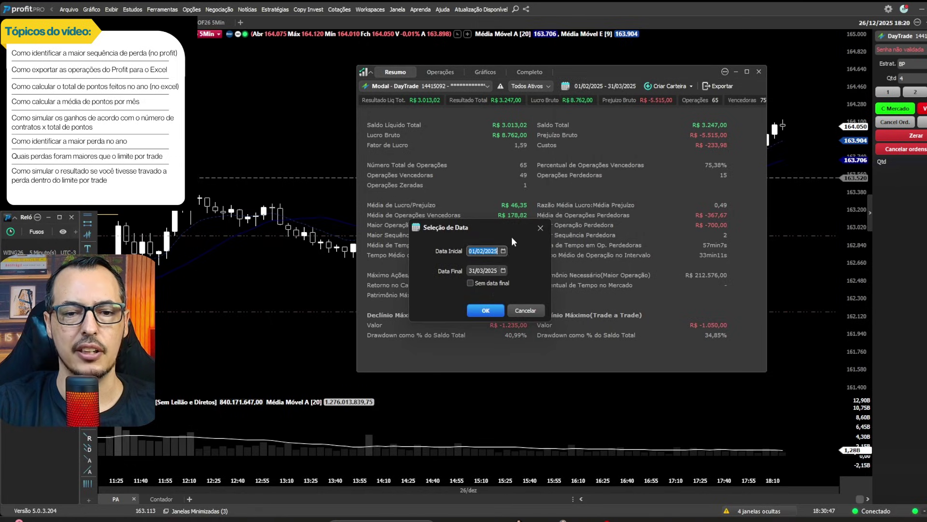
{"action": "left_click", "coordinate": [503, 251]}
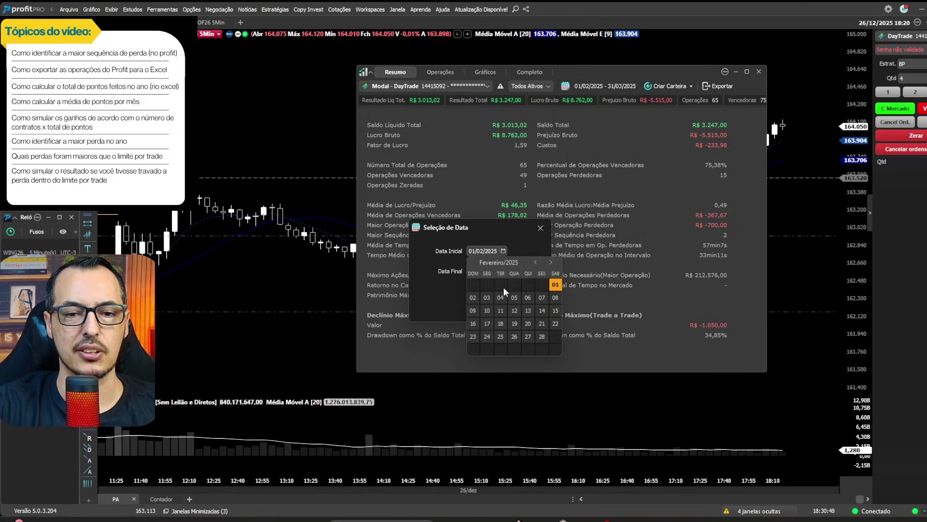
{"action": "left_click", "coordinate": [551, 262]}
{"action": "left_click", "coordinate": [551, 262]}
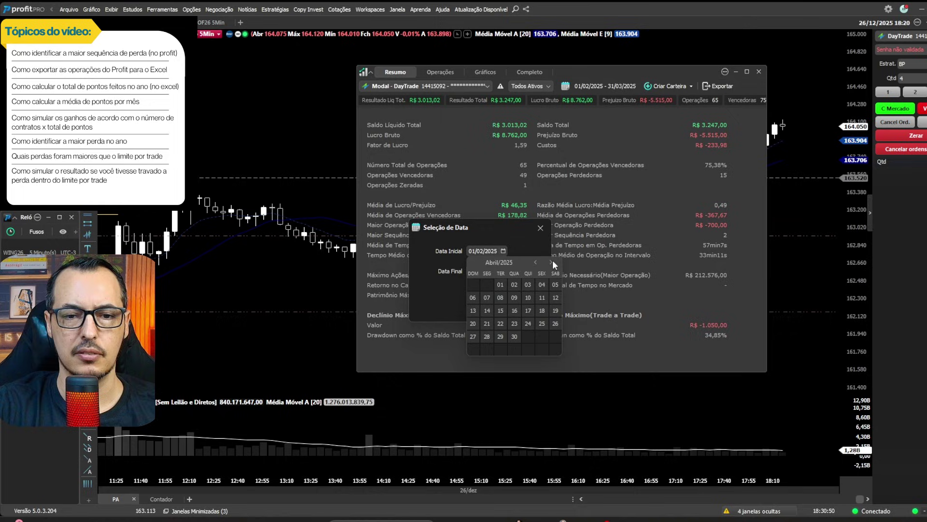
{"action": "left_click", "coordinate": [500, 284]}
{"action": "left_click", "coordinate": [503, 271]}
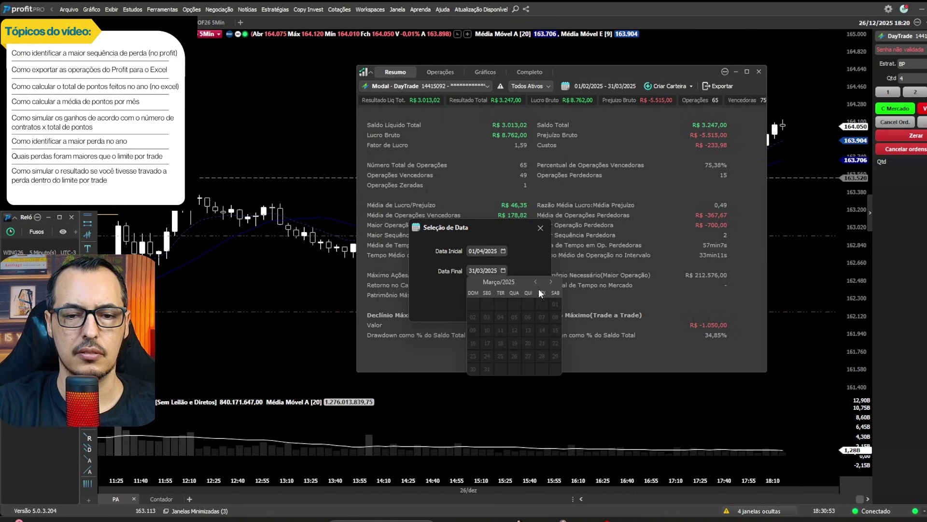
{"action": "left_click", "coordinate": [551, 282]}
{"action": "left_click", "coordinate": [515, 356]}
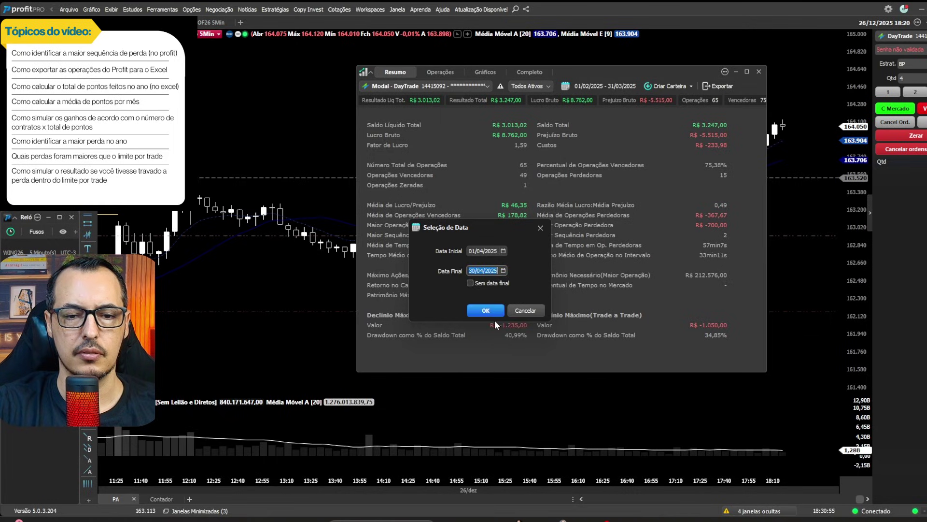
{"action": "left_click", "coordinate": [492, 315]}
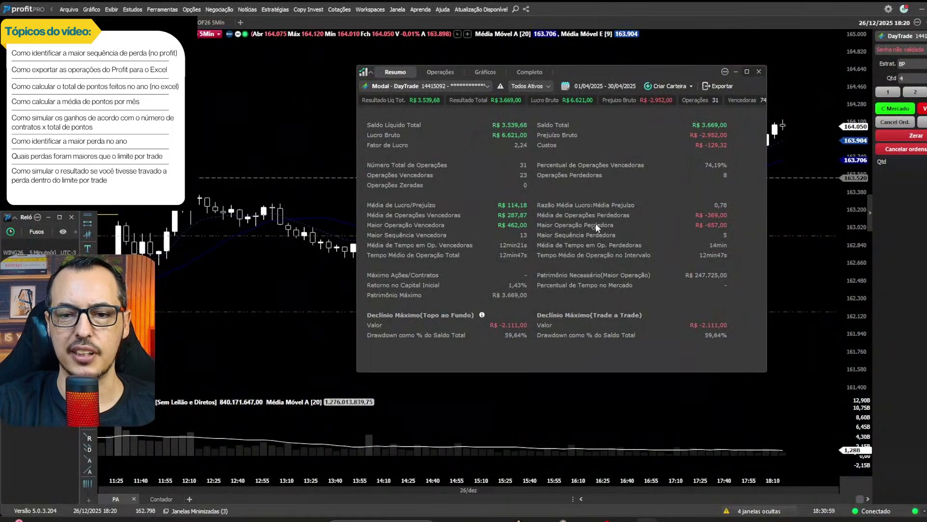
Mark the Maior Sequência Perdedora value with an arrow and examine April's individual operations for the run of consecutive losses
{"action": "left_click_drag", "start_coordinate": [647, 233], "coordinate": [720, 236]}
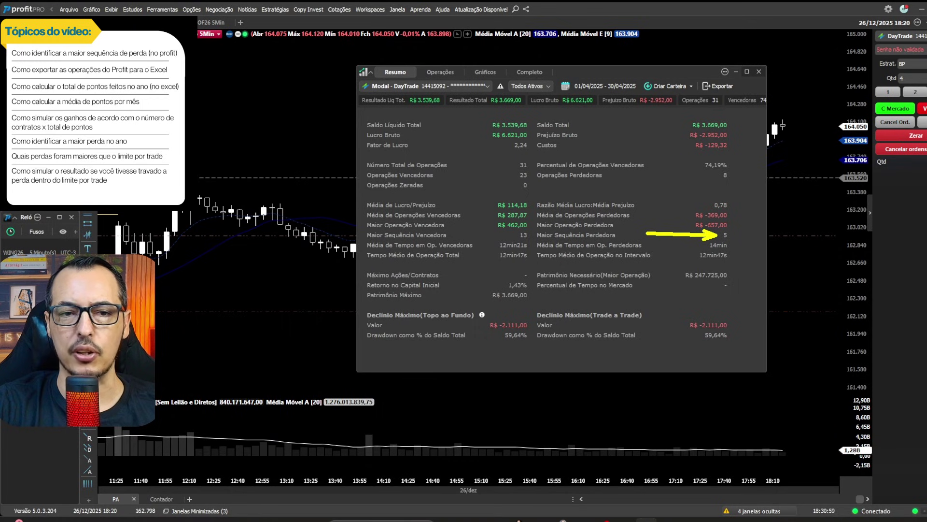
{"action": "left_click", "coordinate": [440, 72]}
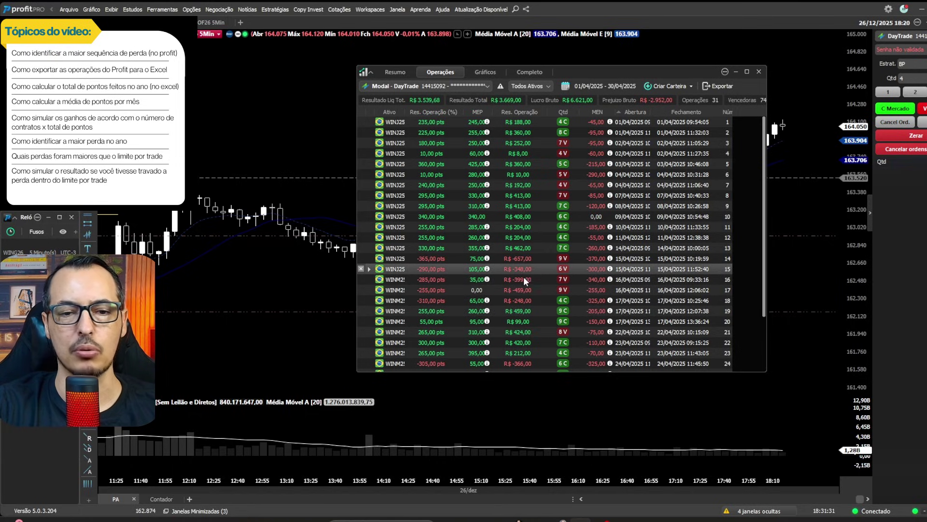
{"action": "mouse_move", "coordinate": [488, 279]}
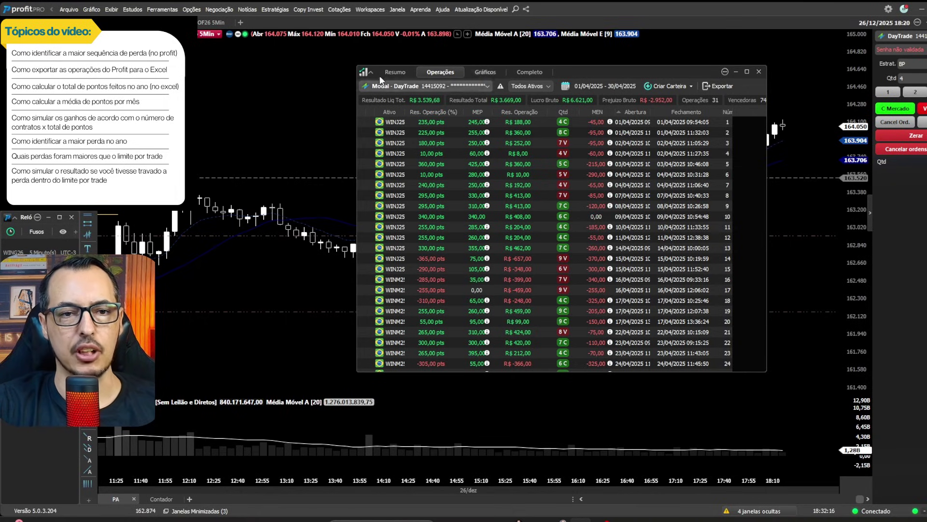
{"action": "left_click", "coordinate": [395, 72]}
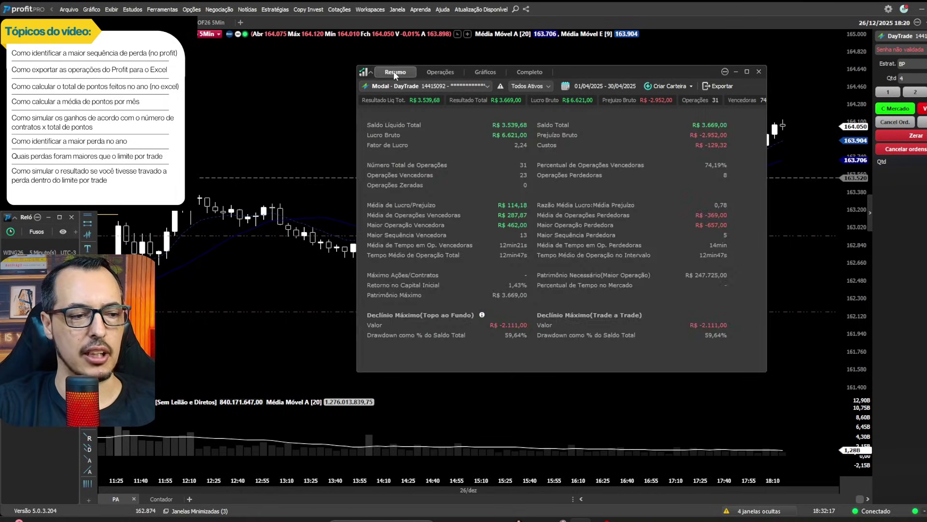
Show the list of individual operations for the whole of 2025
{"action": "left_click", "coordinate": [432, 73]}
{"action": "left_click", "coordinate": [586, 87]}
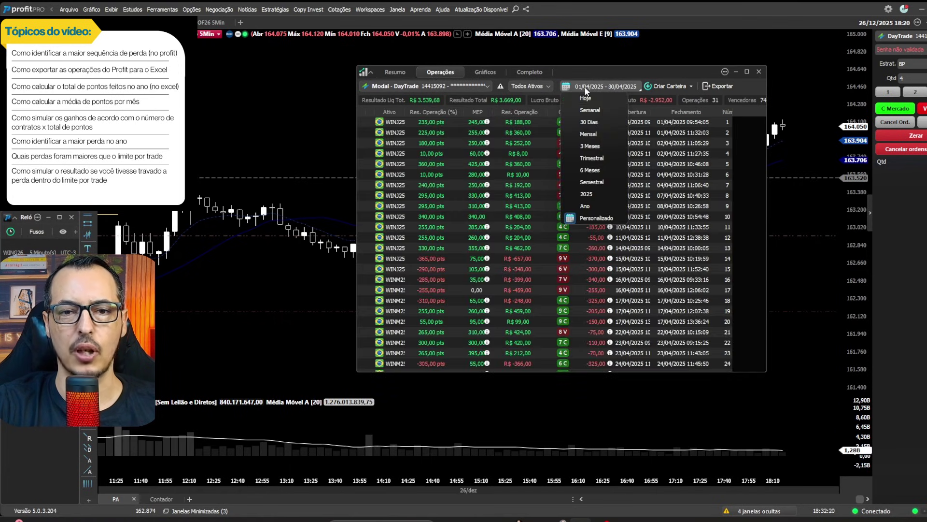
{"action": "left_click", "coordinate": [594, 198]}
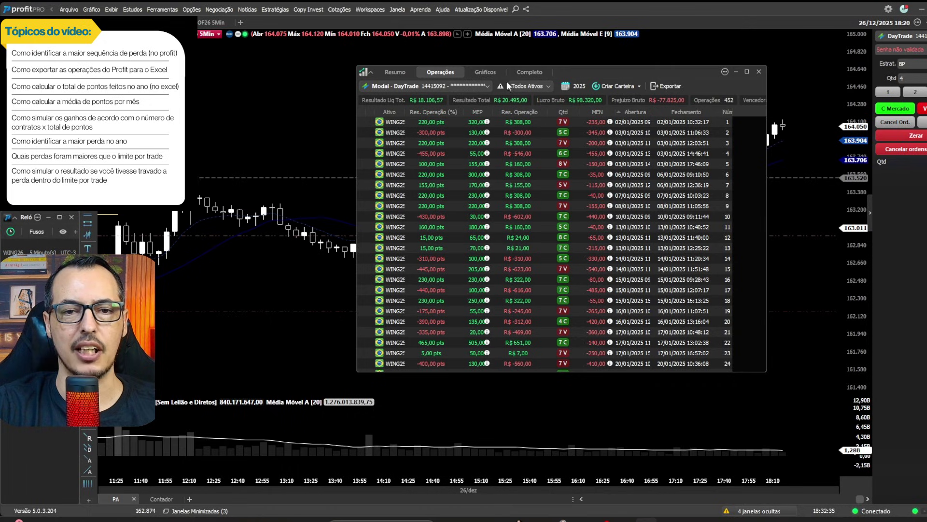
Filter the operations to the assets WING25, WING26, WINJ25, WINM25, WINQ25, WINV25 and WINZ25
{"action": "left_click", "coordinate": [538, 90]}
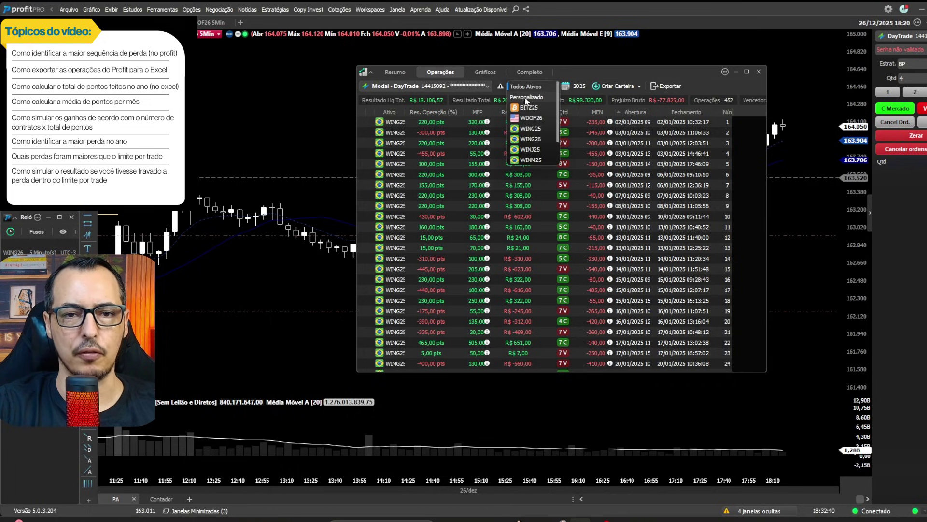
{"action": "left_click", "coordinate": [527, 97]}
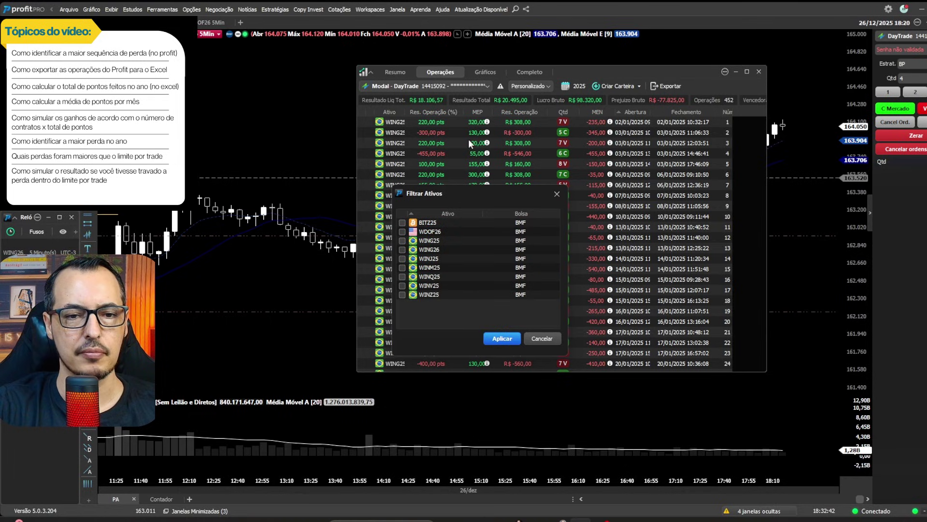
{"action": "left_click", "coordinate": [401, 240]}
{"action": "left_click", "coordinate": [402, 249]}
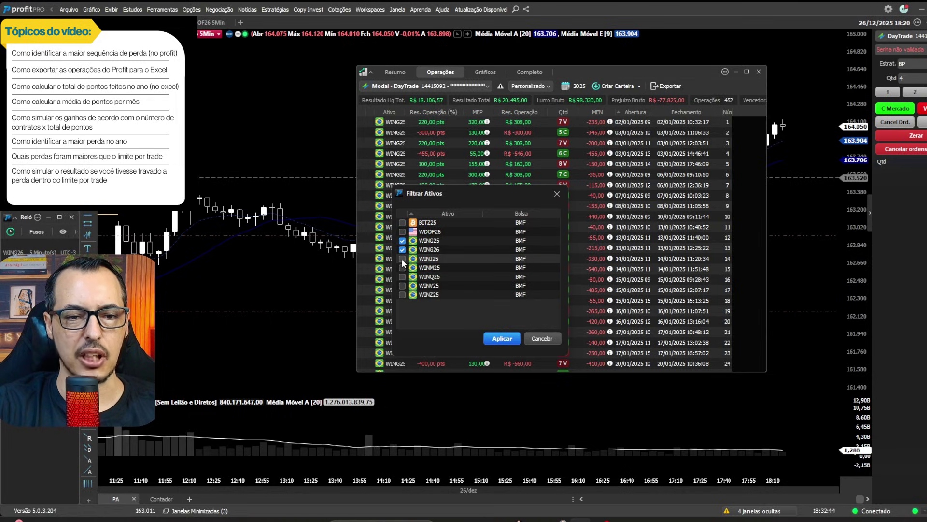
{"action": "left_click", "coordinate": [402, 258]}
{"action": "left_click", "coordinate": [401, 267]}
{"action": "left_click", "coordinate": [401, 277]}
{"action": "left_click", "coordinate": [402, 286]}
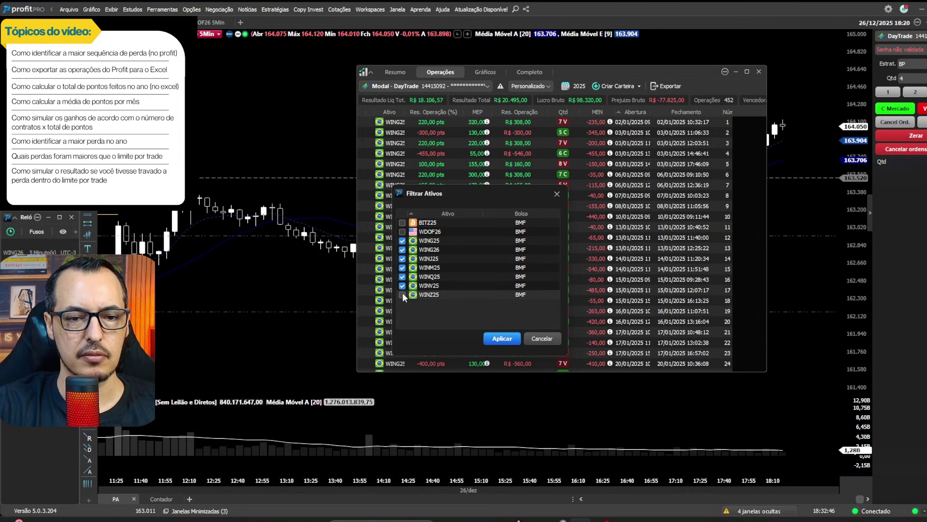
{"action": "left_click", "coordinate": [402, 294]}
{"action": "left_click", "coordinate": [501, 339]}
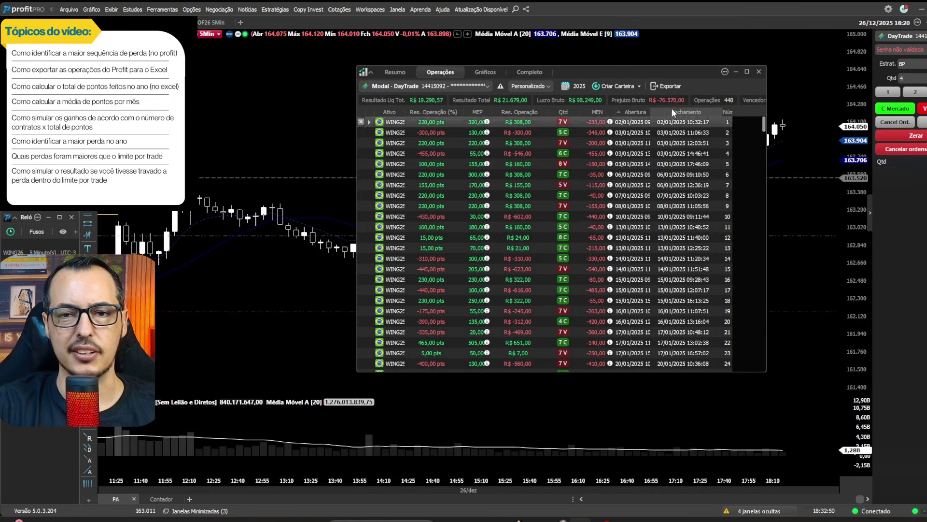
Export the filtered operations report to the Downloads folder under the name dados2025
{"action": "left_click", "coordinate": [670, 87]}
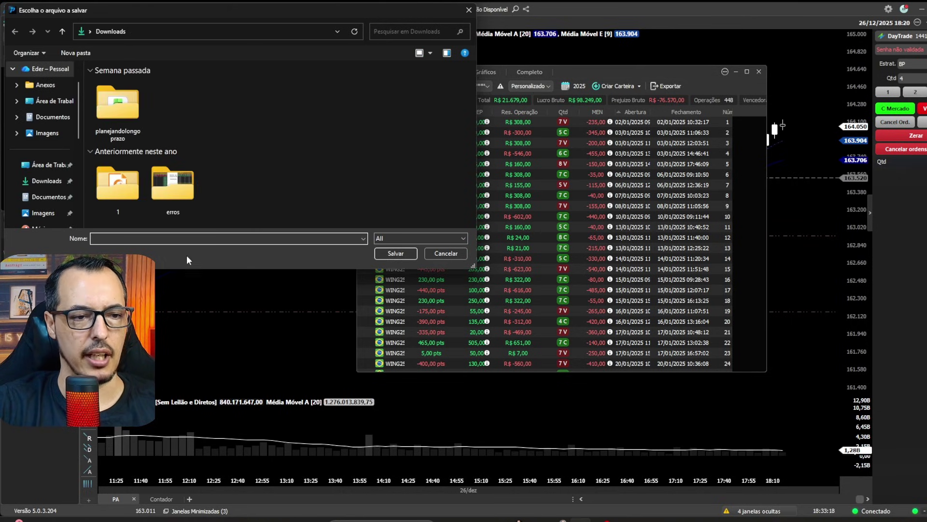
{"action": "type", "text": "dad"}
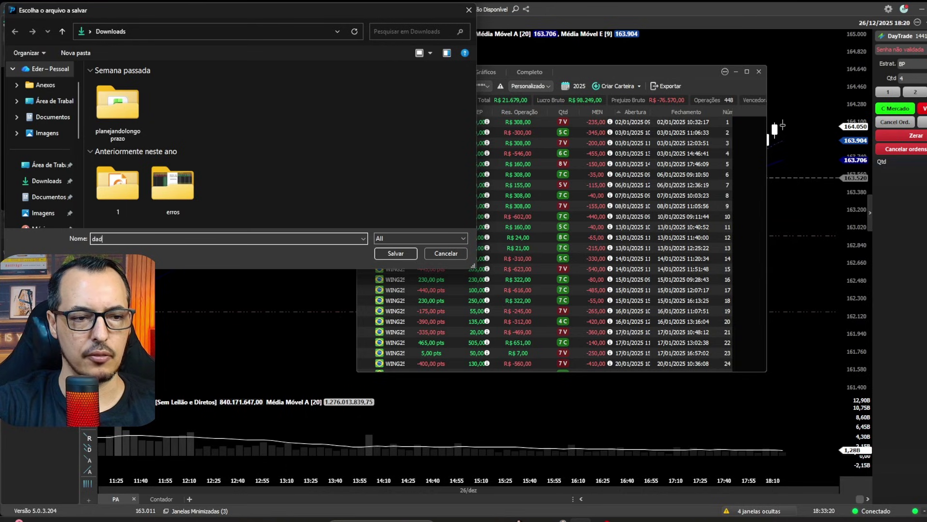
{"action": "type", "text": "os2025"}
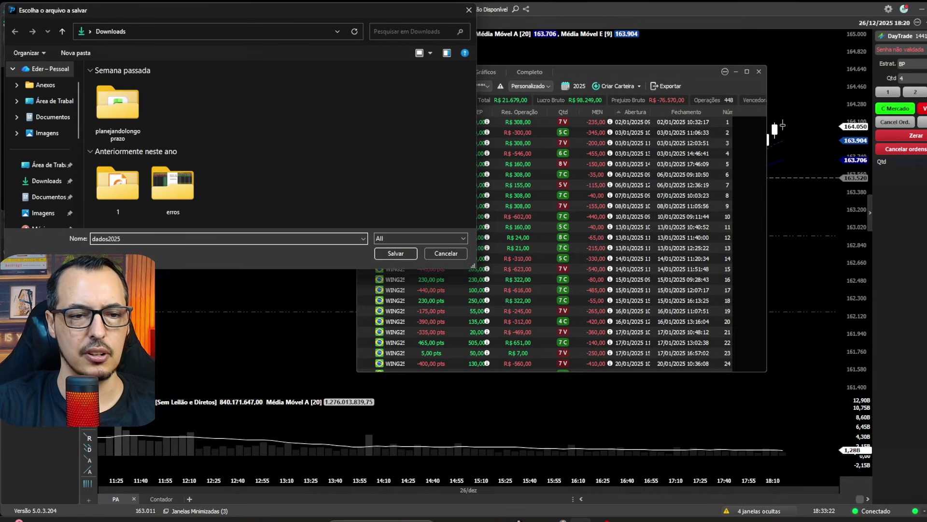
{"action": "left_click", "coordinate": [384, 253]}
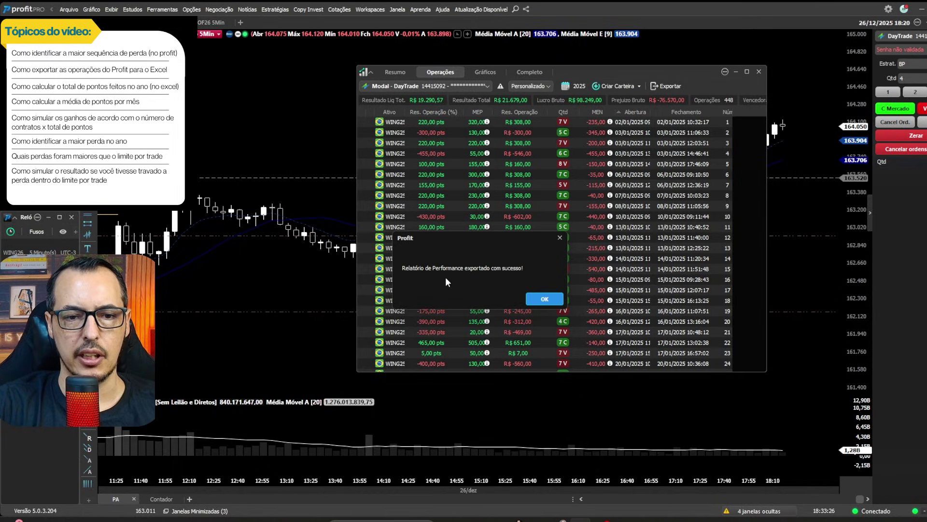
{"action": "left_click", "coordinate": [536, 298]}
Close the performance report and open the exported dados2025 file from the Downloads folder in Excel
{"action": "left_click", "coordinate": [759, 71]}
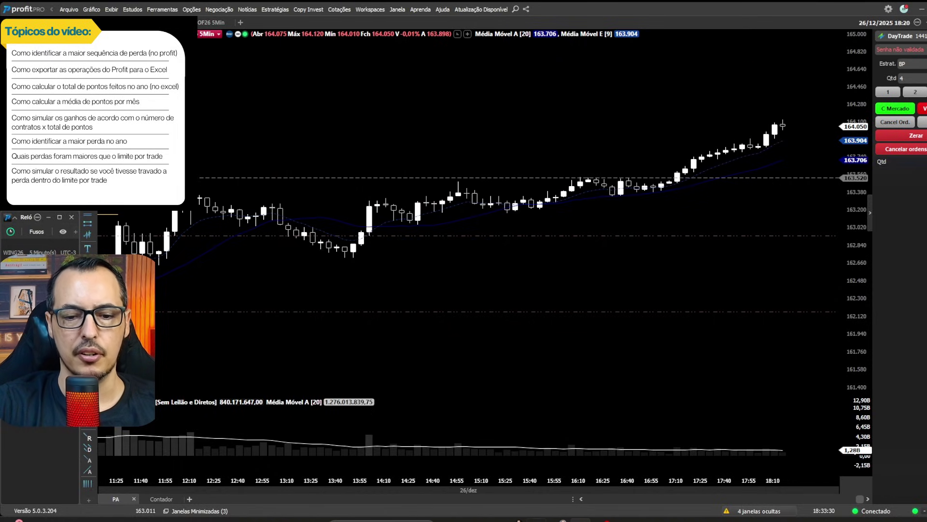
{"action": "left_click", "coordinate": [470, 520]}
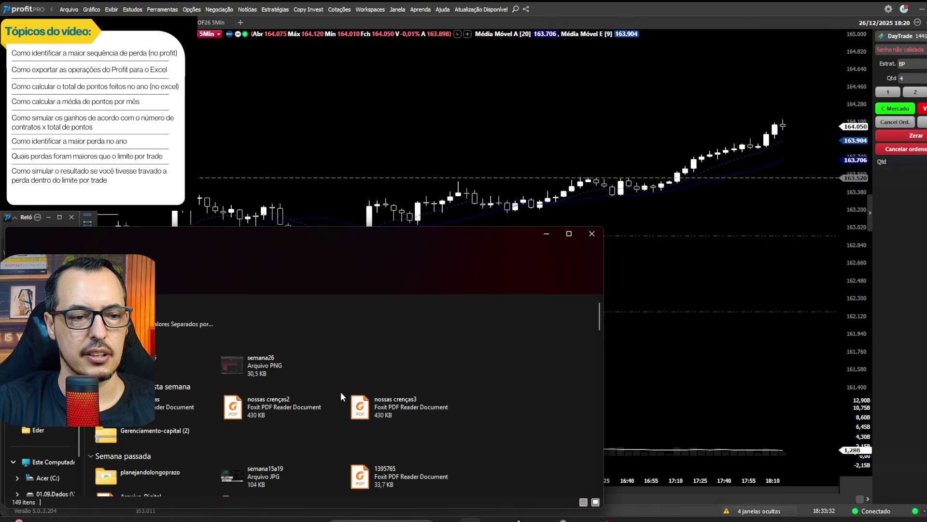
{"action": "double_click", "coordinate": [159, 321]}
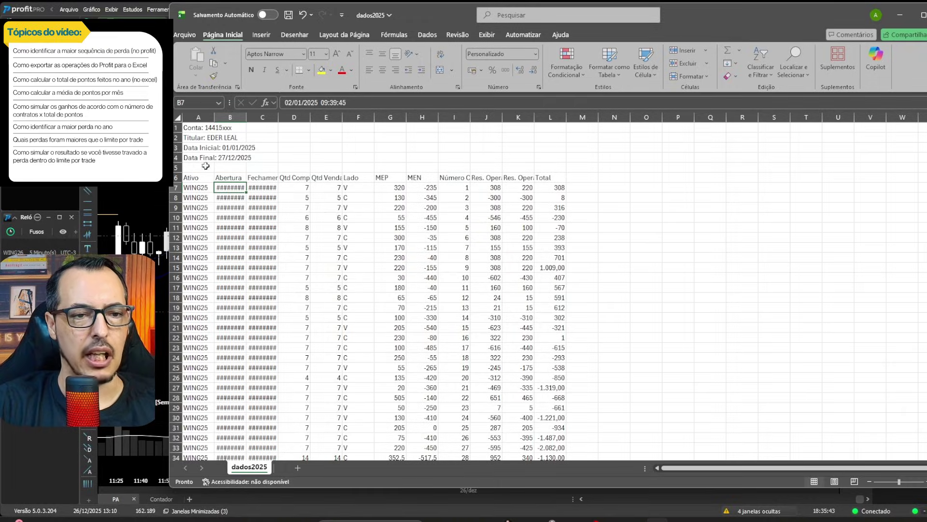
Examine the row 6 column headers from Ativo to Número Operação, briefly widening the Número Operação column to read its full title
{"action": "left_click", "coordinate": [209, 177]}
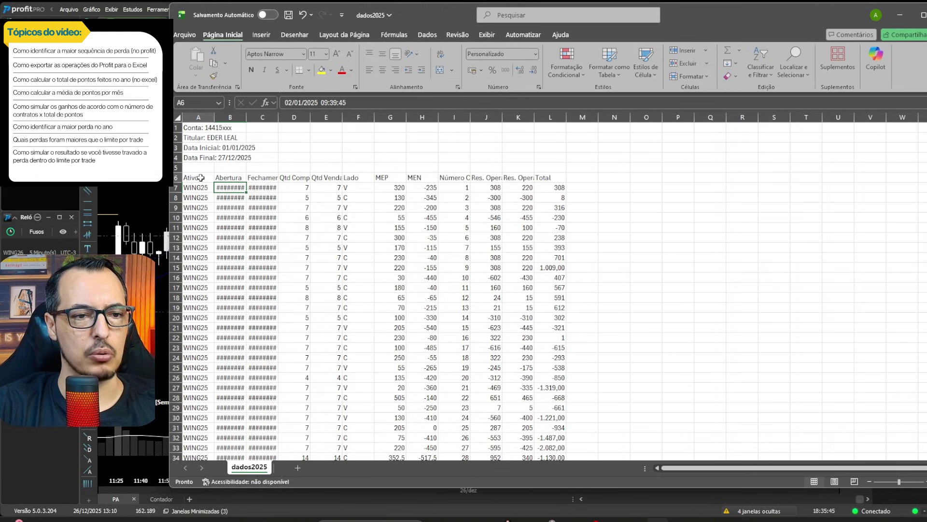
{"action": "left_click", "coordinate": [233, 177]}
{"action": "left_click", "coordinate": [276, 178]}
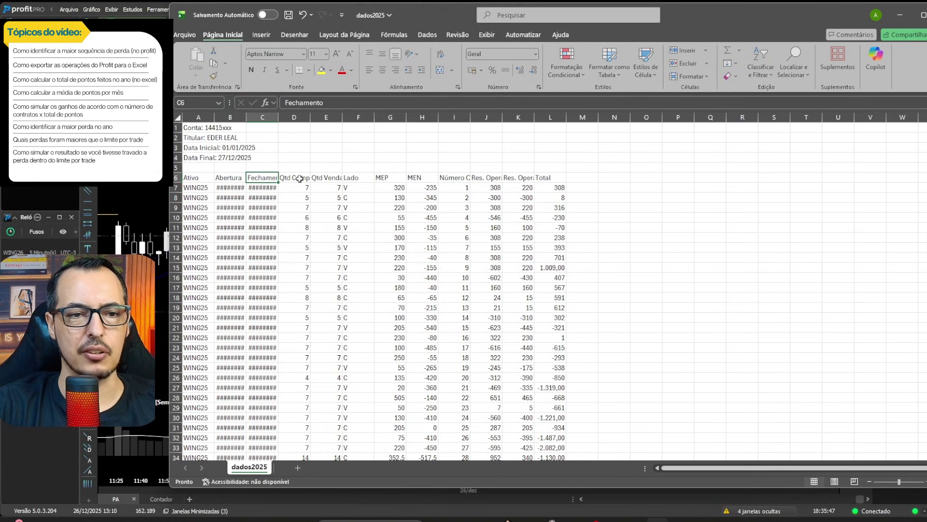
{"action": "left_click", "coordinate": [300, 179]}
{"action": "left_click", "coordinate": [333, 178]}
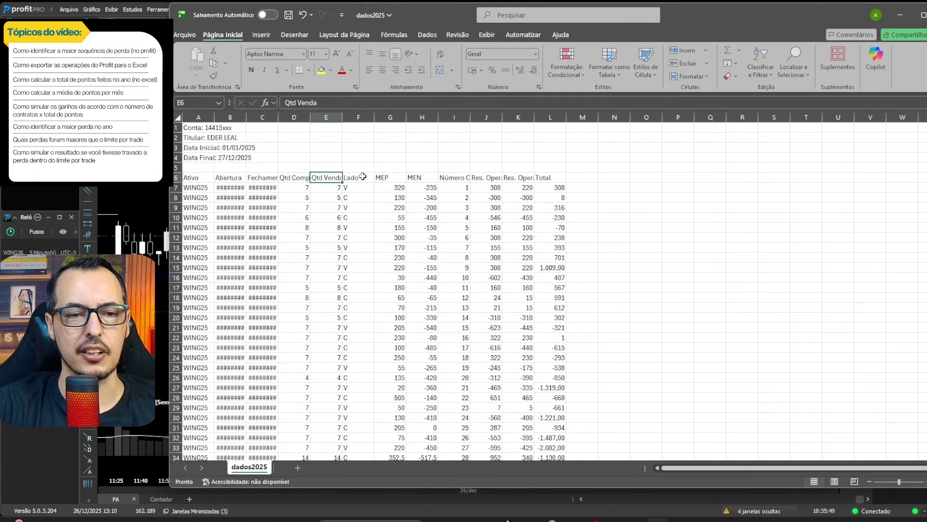
{"action": "left_click", "coordinate": [363, 176]}
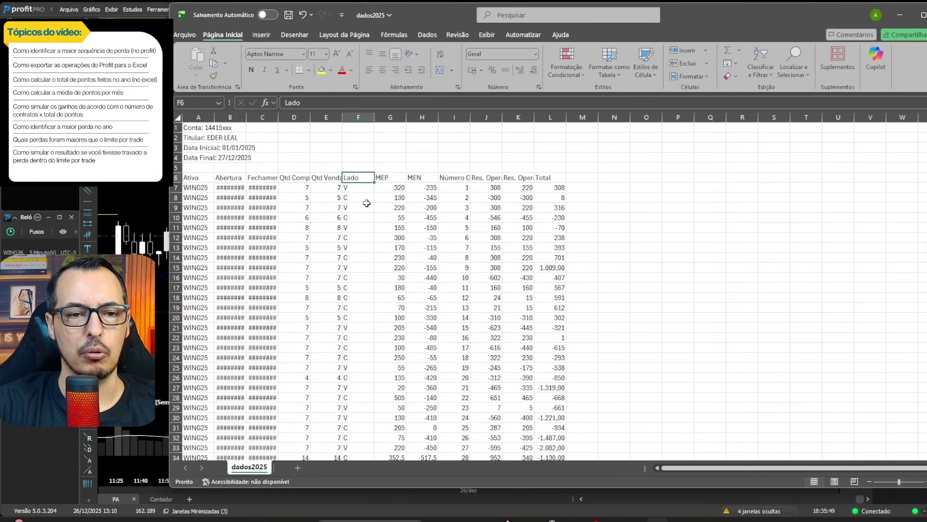
{"action": "left_click", "coordinate": [400, 178]}
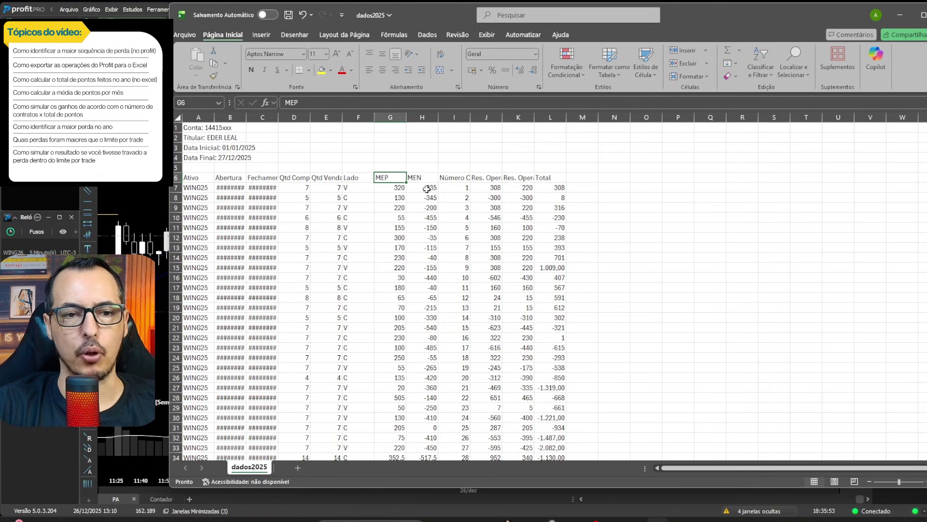
{"action": "left_click", "coordinate": [422, 178]}
{"action": "left_click", "coordinate": [458, 177]}
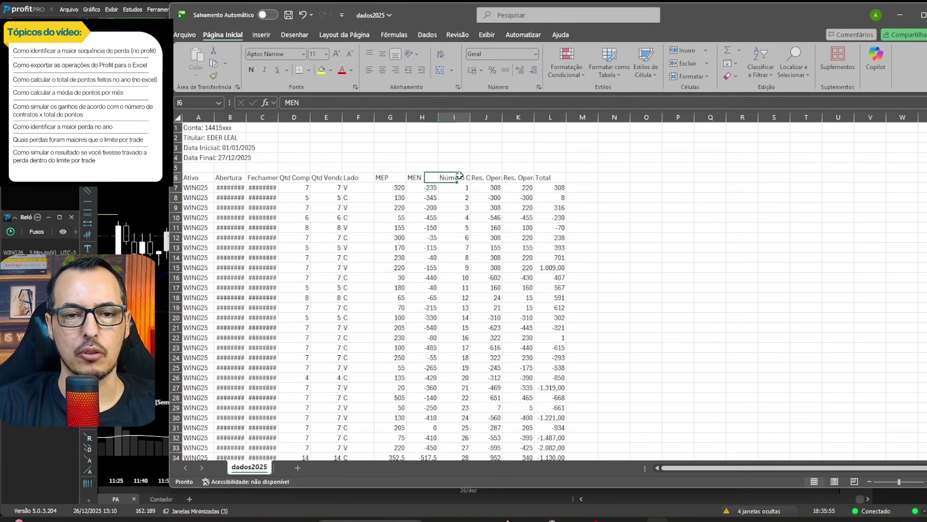
{"action": "double_click", "coordinate": [469, 115]}
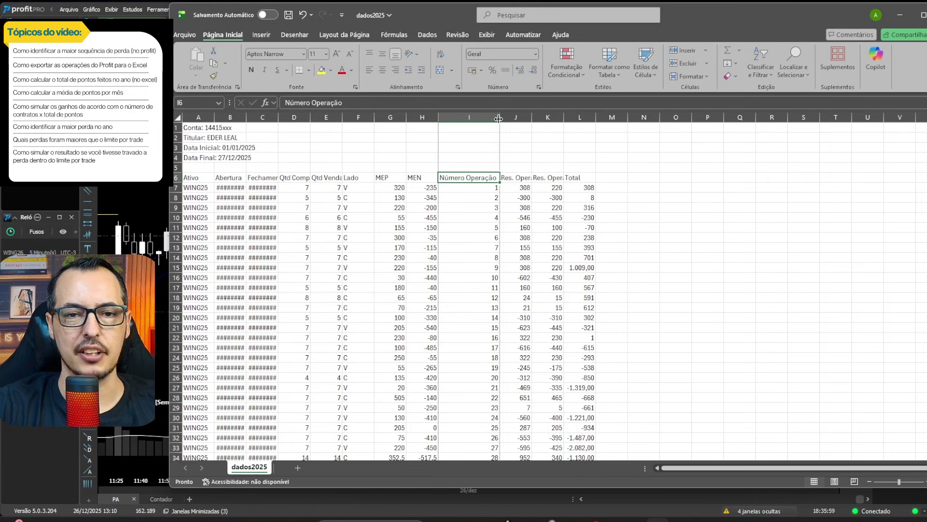
{"action": "left_click_drag", "start_coordinate": [500, 117], "coordinate": [467, 117]}
Widen the Res. Operação, Res. Operação (%) and Total columns so their full headers fit
{"action": "left_click", "coordinate": [472, 178]}
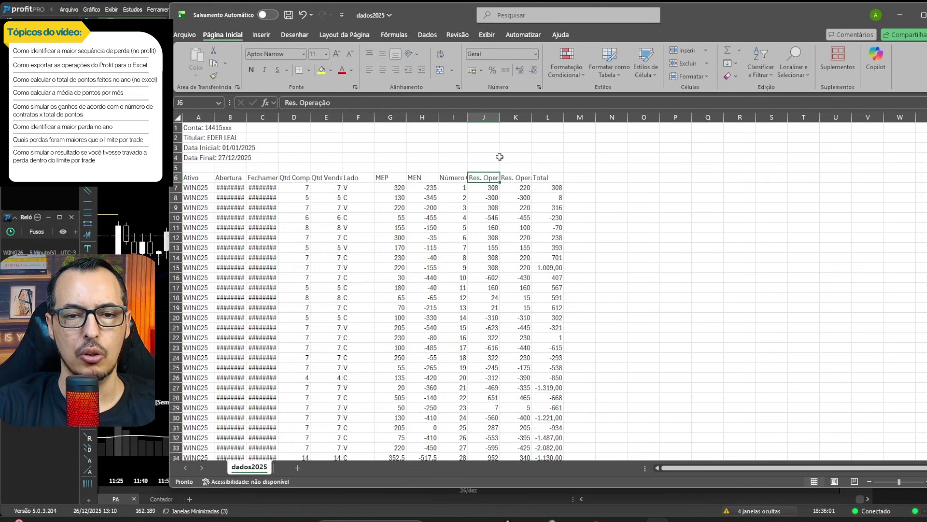
{"action": "double_click", "coordinate": [500, 117]}
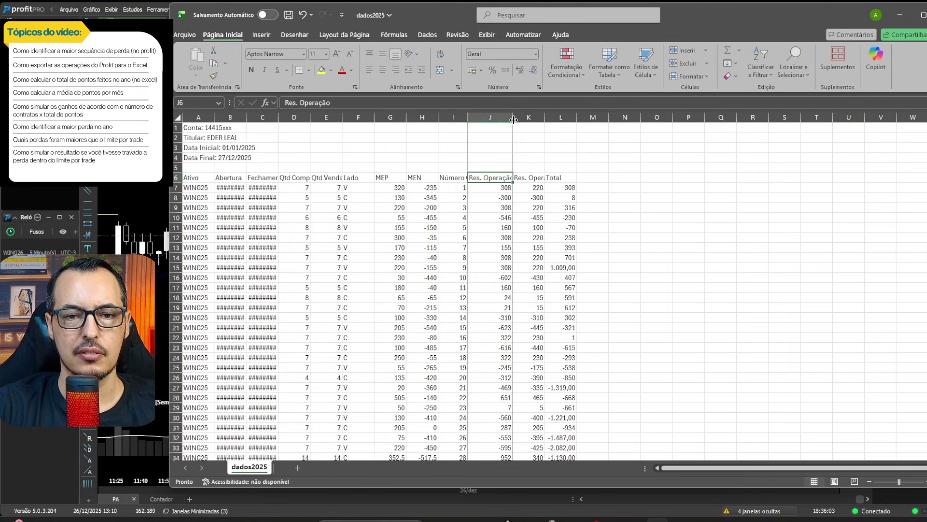
{"action": "left_click_drag", "start_coordinate": [553, 117], "coordinate": [637, 117]}
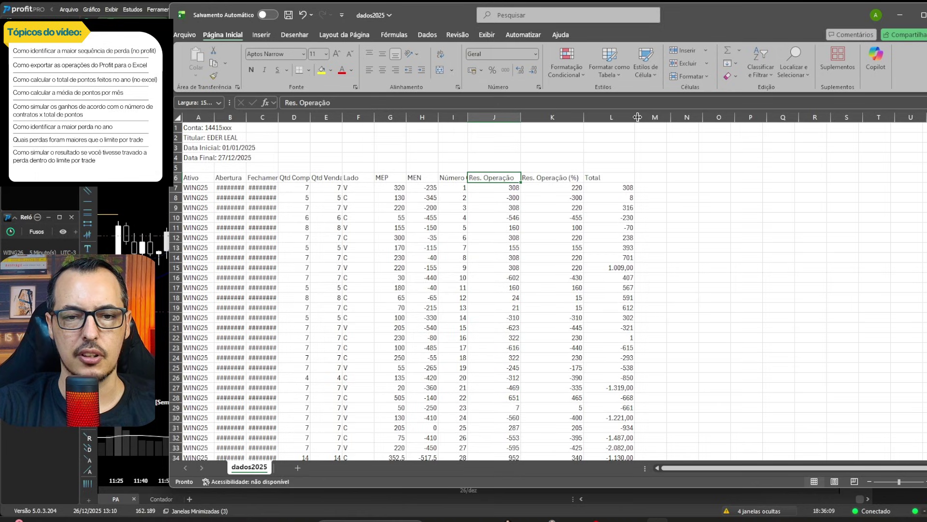
Hide the MEP and MEN columns (G and H) in the operations sheet
{"action": "left_click", "coordinate": [294, 235]}
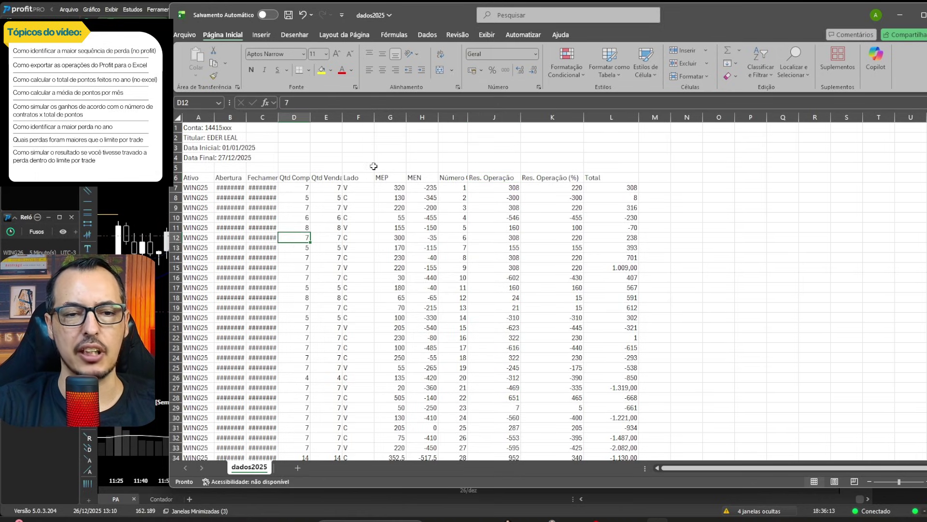
{"action": "left_click", "coordinate": [388, 117]}
{"action": "right_click", "coordinate": [390, 117]}
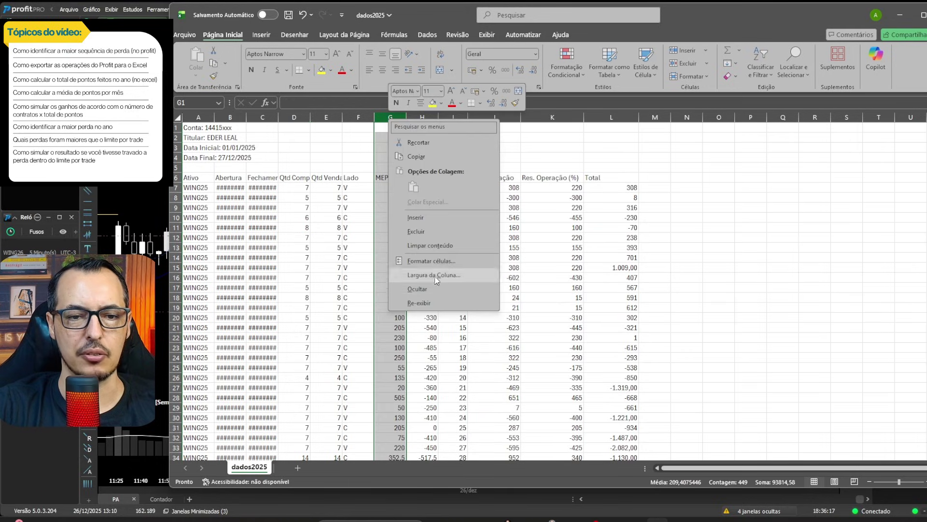
{"action": "left_click", "coordinate": [417, 289]}
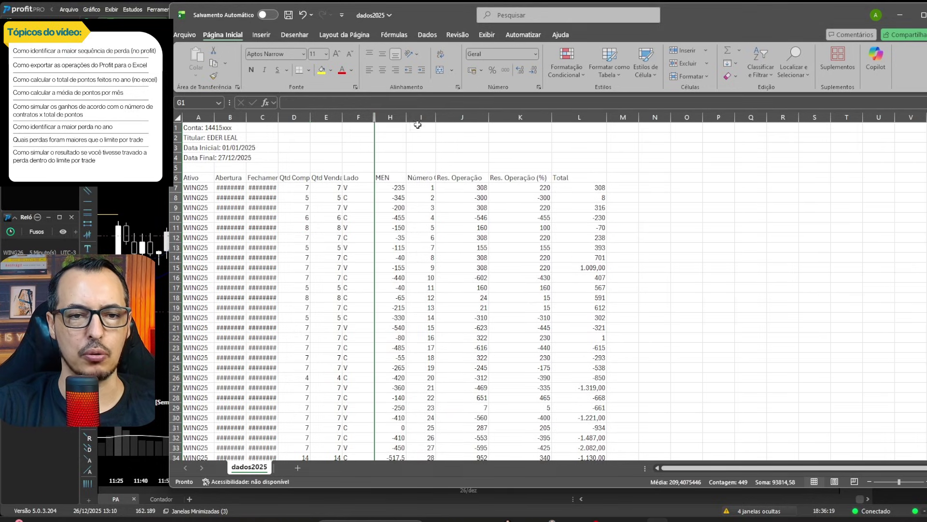
{"action": "left_click", "coordinate": [391, 118]}
{"action": "right_click", "coordinate": [392, 118]}
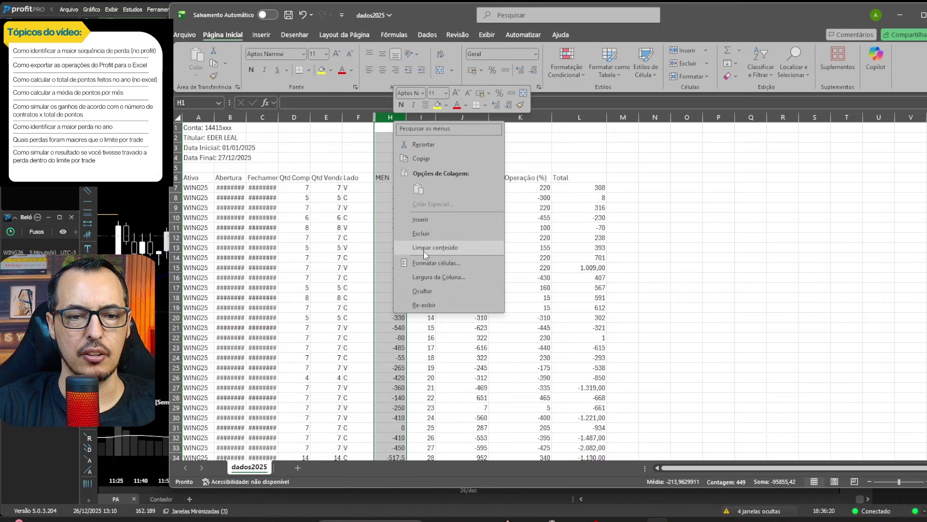
{"action": "left_click", "coordinate": [416, 296]}
{"action": "left_click", "coordinate": [342, 198]}
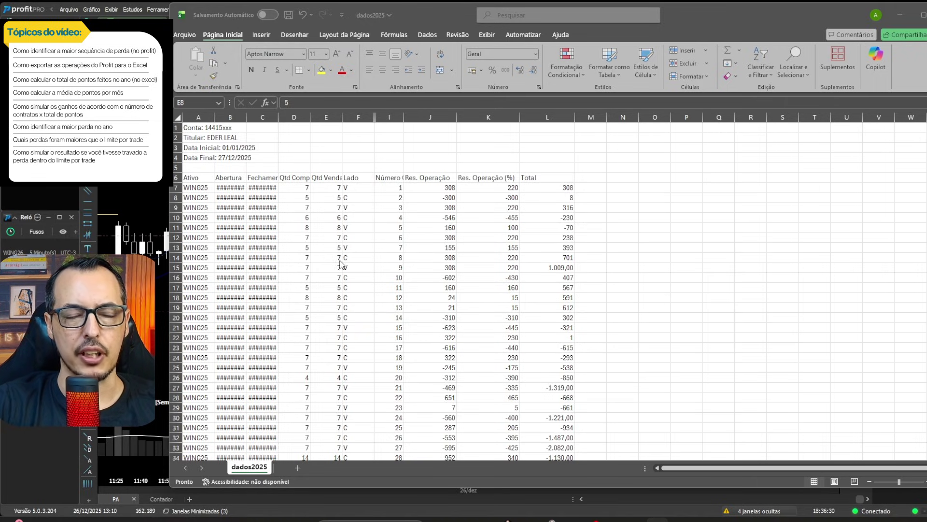
Make the Res. Operação (%) header in cell K6 bold
{"action": "scroll", "coordinate": [343, 265], "scroll_direction": "down", "scroll_amount": 1}
{"action": "scroll", "coordinate": [434, 217], "scroll_direction": "up", "scroll_amount": 1}
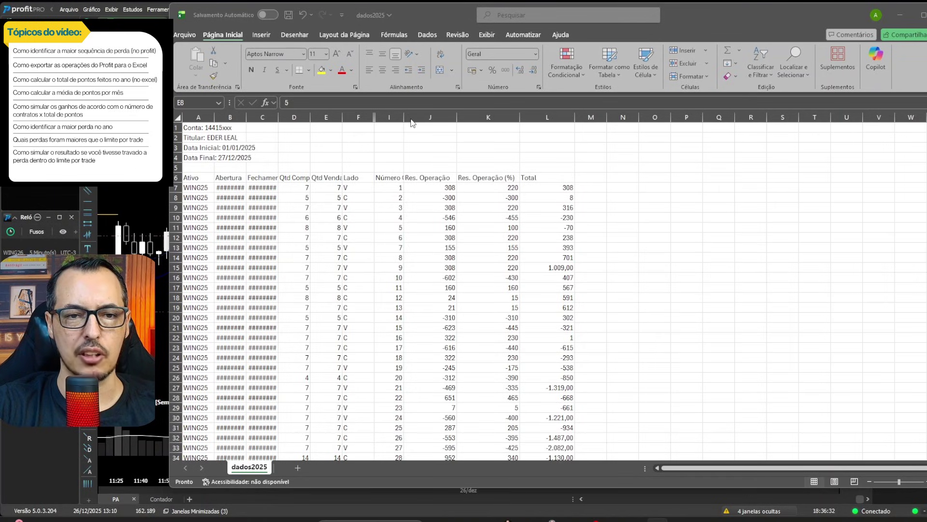
{"action": "left_click", "coordinate": [458, 199]}
{"action": "left_click", "coordinate": [501, 177]}
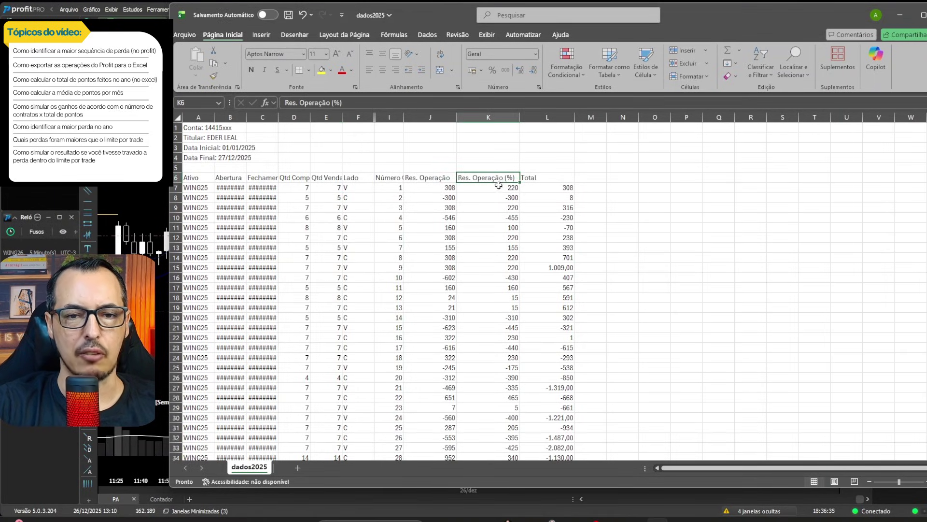
{"action": "left_click", "coordinate": [251, 71]}
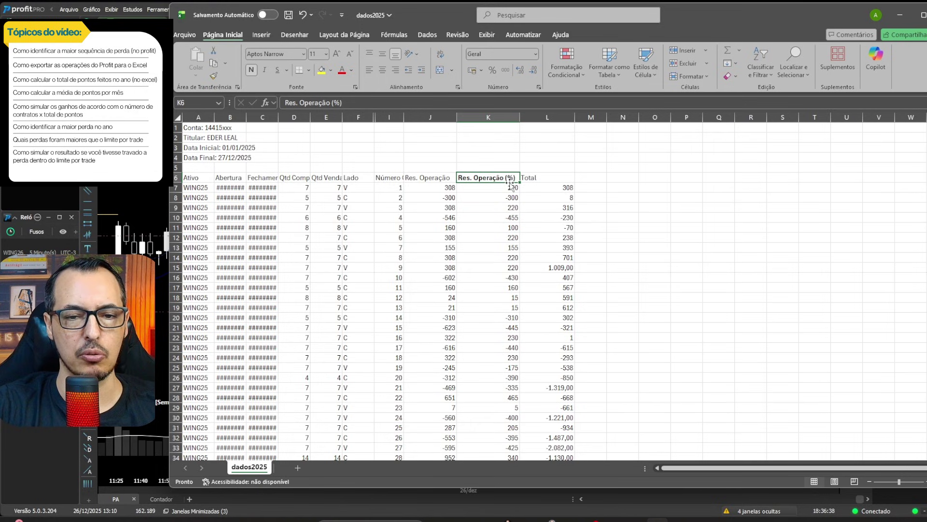
Enter the label "Qtd pontos:" in cell J457, below the last operation row
{"action": "scroll", "coordinate": [500, 207], "scroll_direction": "down", "scroll_amount": 7}
{"action": "scroll", "coordinate": [477, 287], "scroll_direction": "down", "scroll_amount": 15}
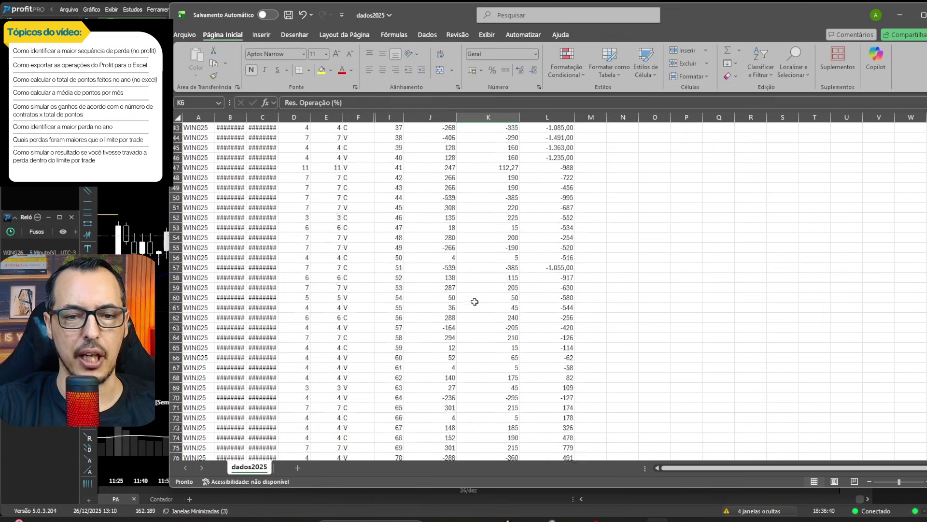
{"action": "left_click", "coordinate": [491, 306]}
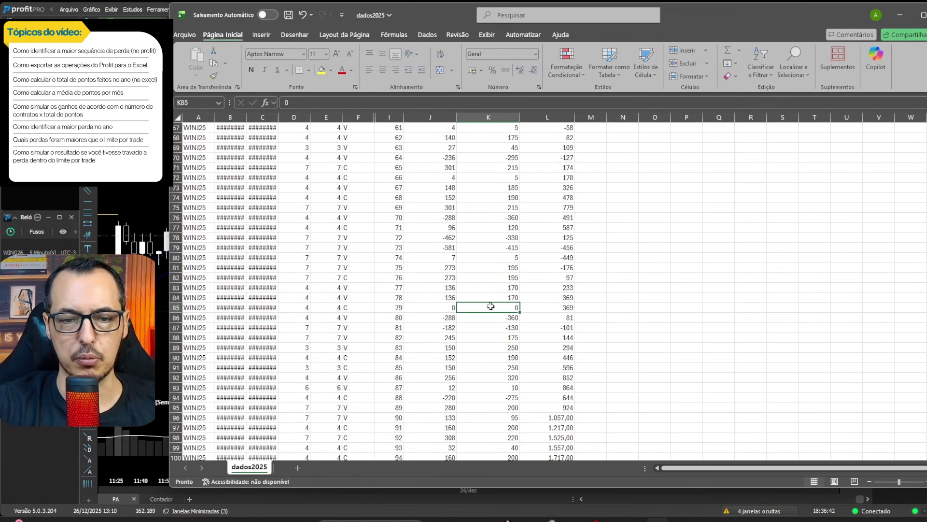
{"action": "key", "text": "ctrl+Down"}
{"action": "key", "text": "Down"}
{"action": "key", "text": "Down"}
{"action": "key", "text": "Down"}
{"action": "key", "text": "Down"}
{"action": "key", "text": "Down"}
{"action": "key", "text": "Down"}
{"action": "key", "text": "Down"}
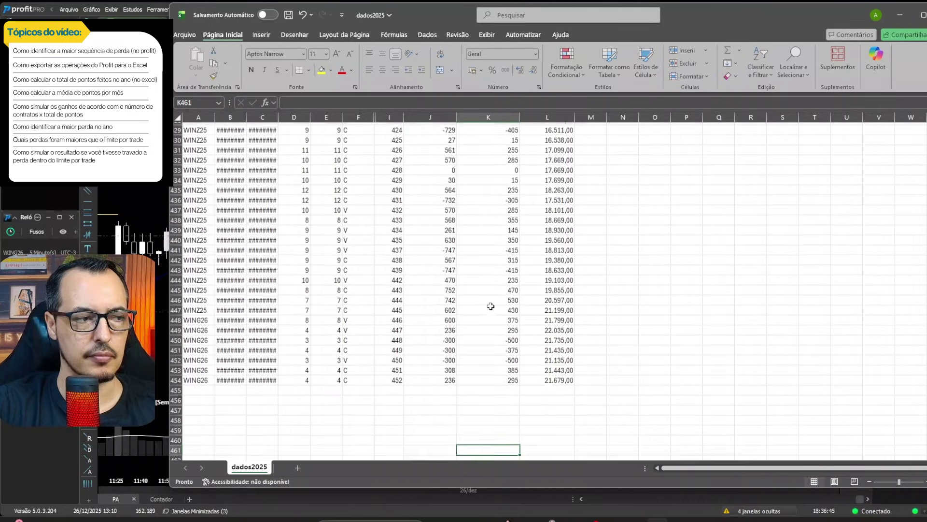
{"action": "key", "text": "Down"}
{"action": "key", "text": "Down"}
{"action": "key", "text": "Down"}
{"action": "key", "text": "Down"}
{"action": "key", "text": "Down"}
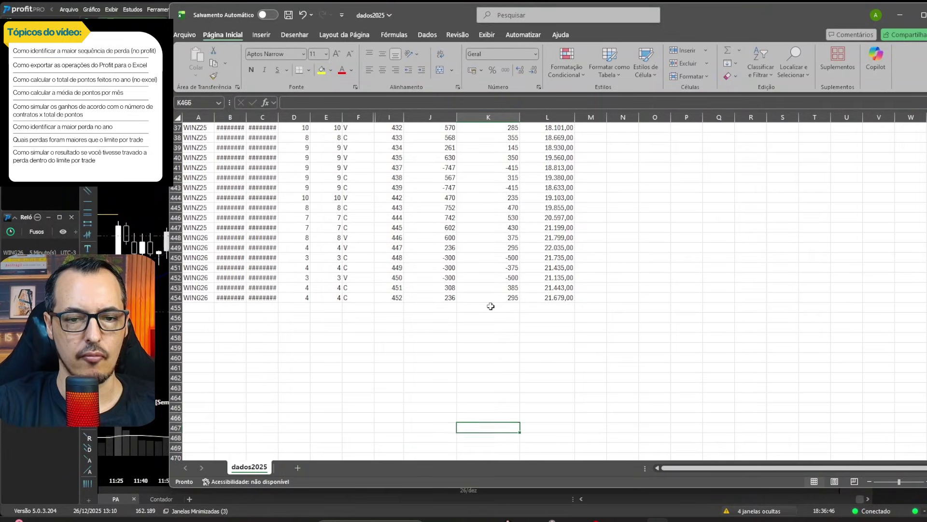
{"action": "key", "text": "Up"}
{"action": "key", "text": "Up"}
{"action": "key", "text": "Up"}
{"action": "key", "text": "Up"}
{"action": "key", "text": "Up"}
{"action": "key", "text": "Up"}
{"action": "key", "text": "Up"}
{"action": "key", "text": "Up"}
{"action": "key", "text": "Up"}
{"action": "key", "text": "Up"}
{"action": "key", "text": "Left"}
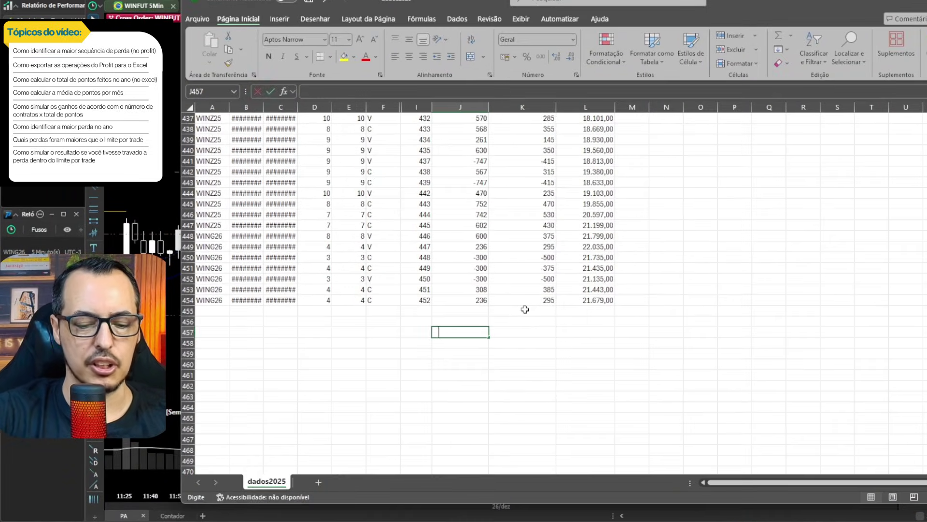
{"action": "type", "text": "Qtd"}
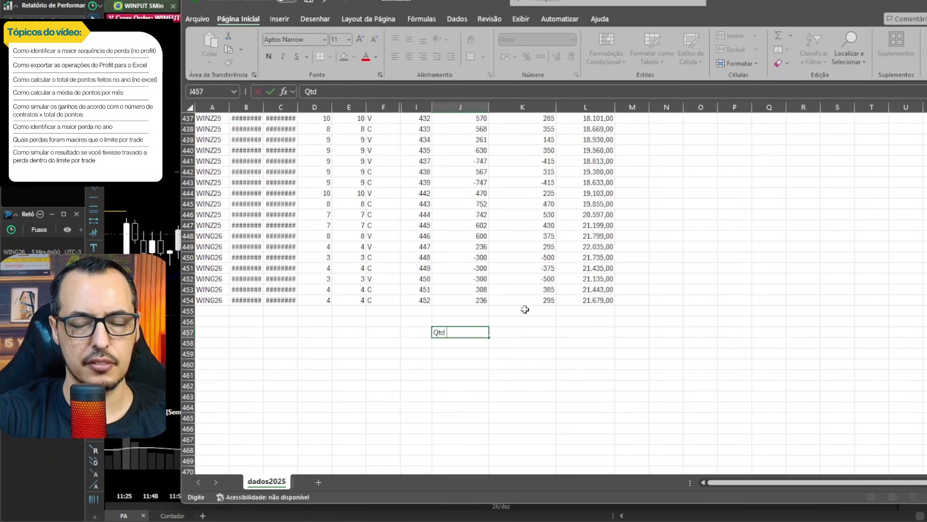
{"action": "type", "text": " pontos:"}
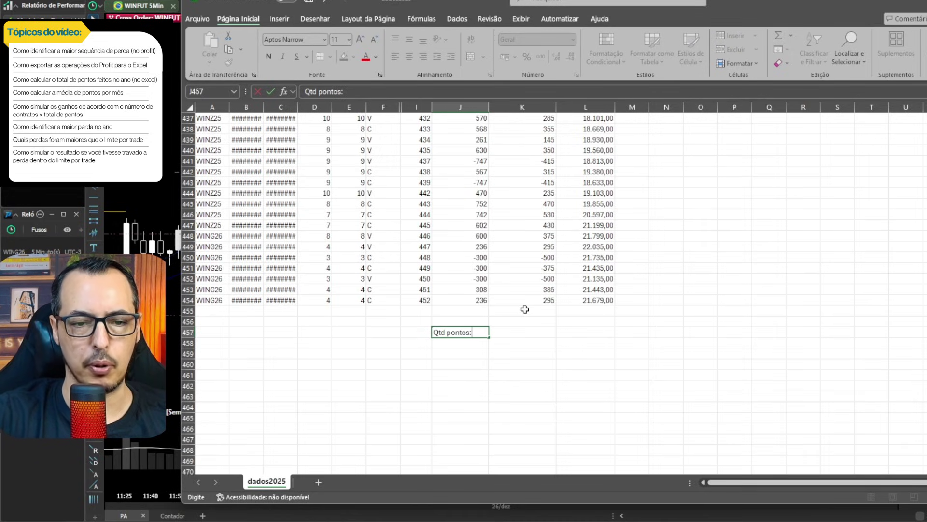
{"action": "key", "text": "Return"}
Total the Res. Operação (%) points in cell K457 with the formula =SOMA(K7:K454)
{"action": "key", "text": "Up"}
{"action": "key", "text": "Right"}
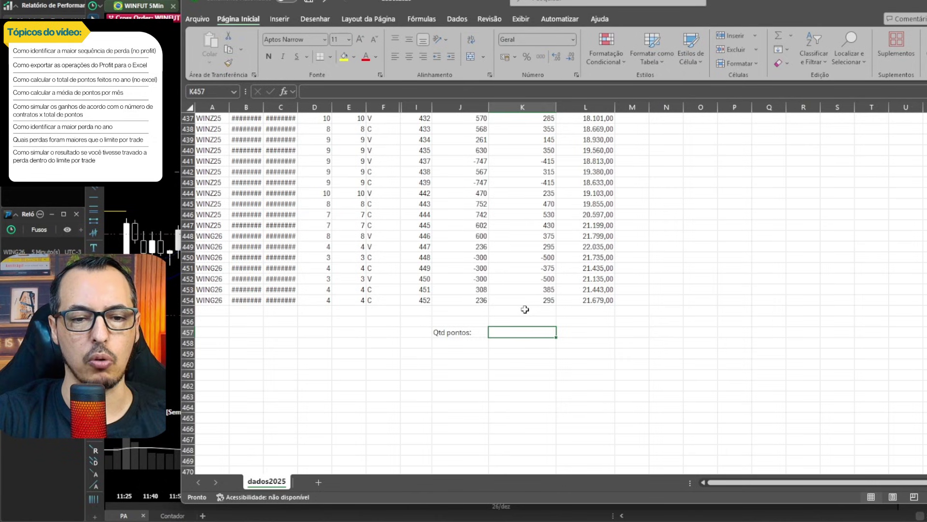
{"action": "type", "text": "=soma"}
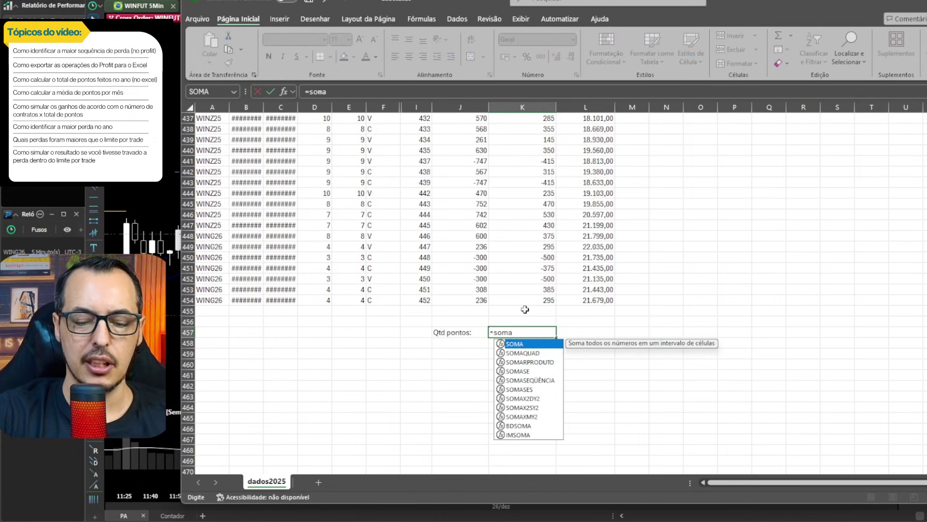
{"action": "type", "text": "("}
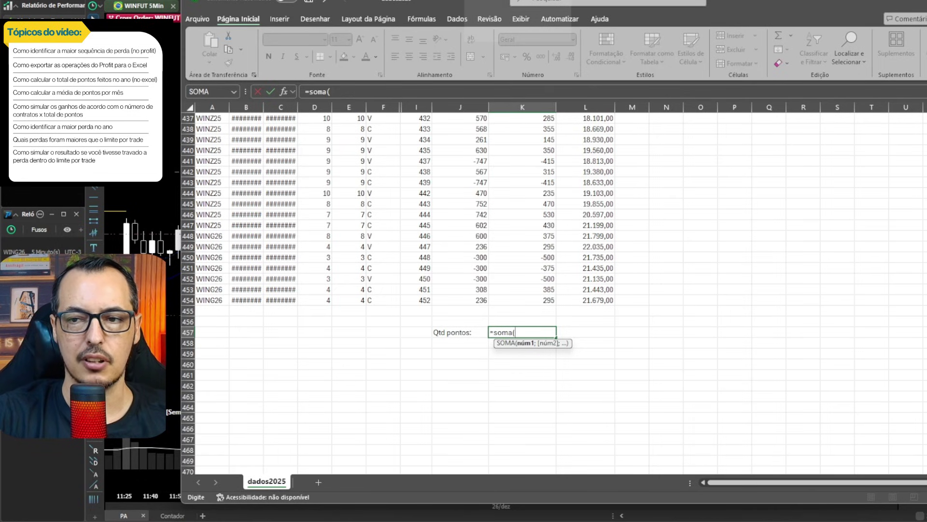
{"action": "scroll", "coordinate": [435, 290], "scroll_direction": "up", "scroll_amount": 20}
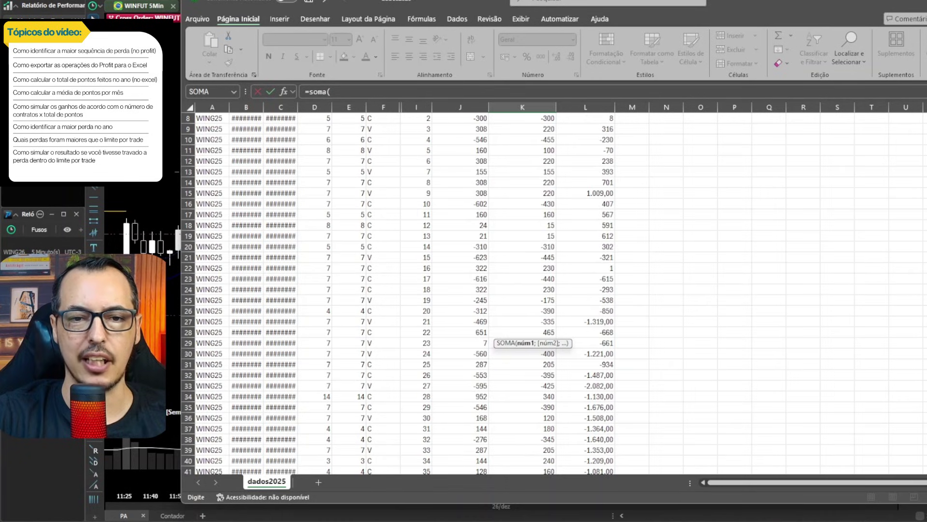
{"action": "scroll", "coordinate": [855, 193], "scroll_direction": "up", "scroll_amount": 3}
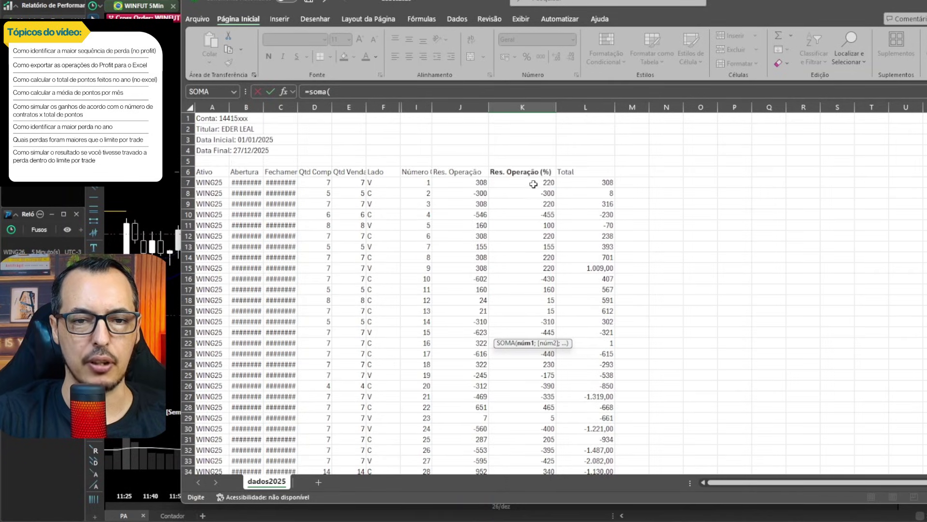
{"action": "left_click_drag", "start_coordinate": [534, 184], "coordinate": [505, 430]}
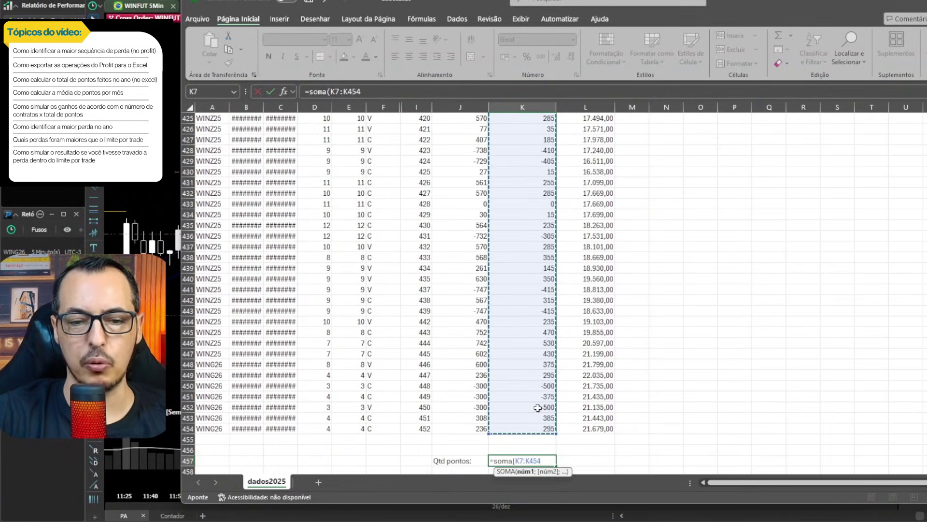
{"action": "key", "text": "Return"}
{"action": "scroll", "coordinate": [533, 290], "scroll_direction": "down", "scroll_amount": 6}
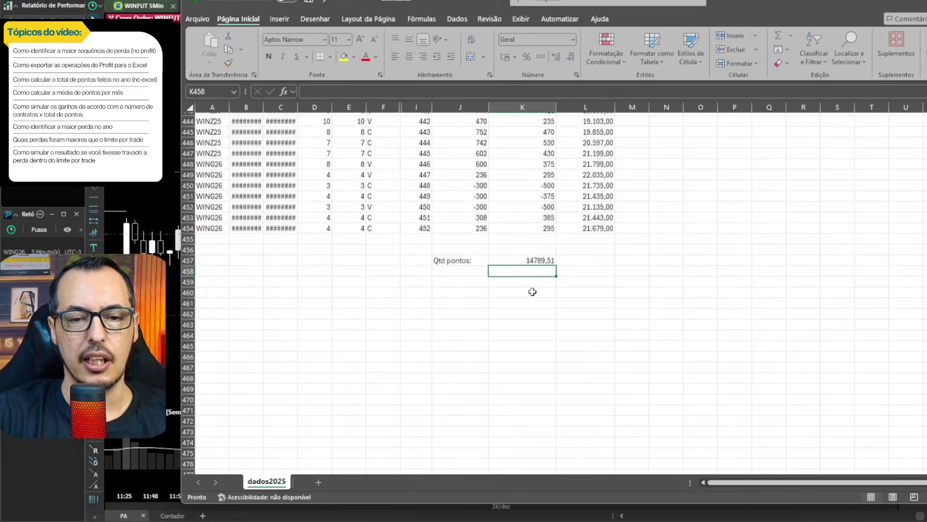
{"action": "scroll", "coordinate": [532, 292], "scroll_direction": "down", "scroll_amount": 1}
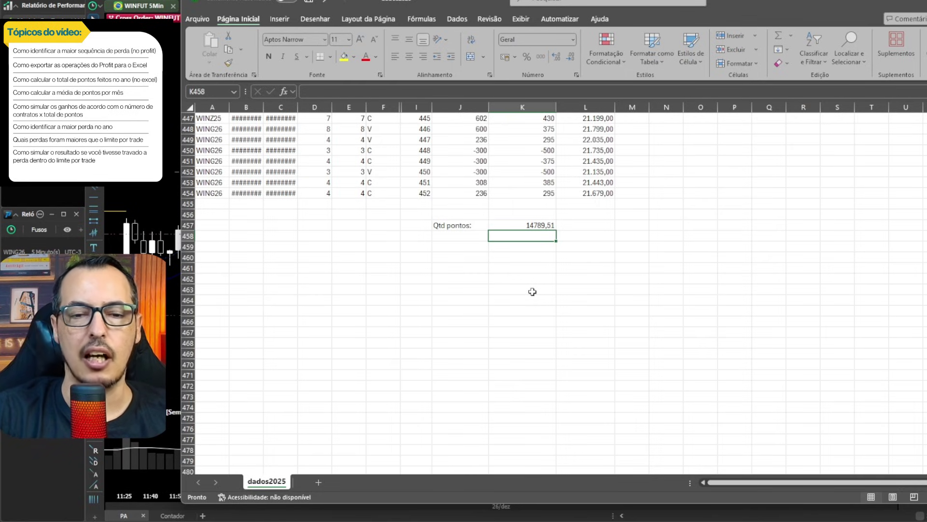
{"action": "key", "text": "Up"}
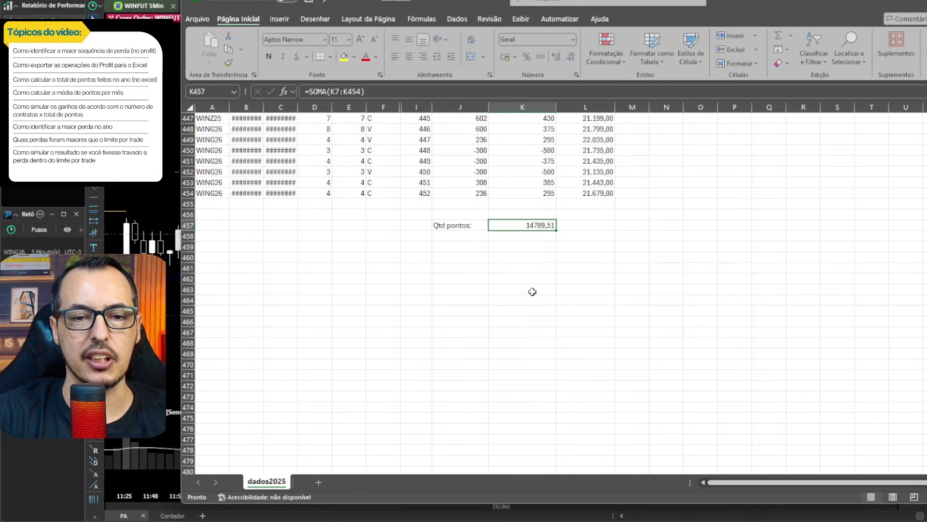
{"action": "key", "text": "Down"}
{"action": "key", "text": "Up"}
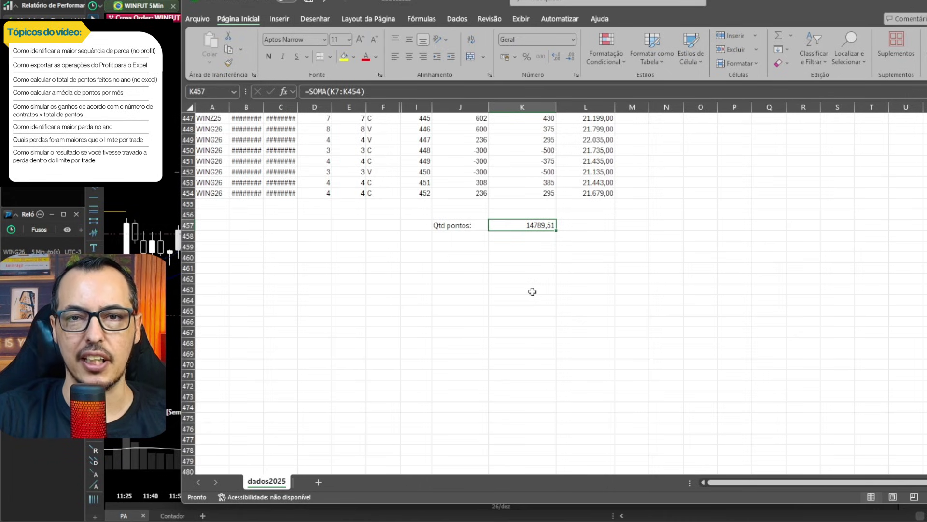
Enter the label "Média por mês:" in cell J458, under the Qtd pontos label
{"action": "key", "text": "Down"}
{"action": "key", "text": "Left"}
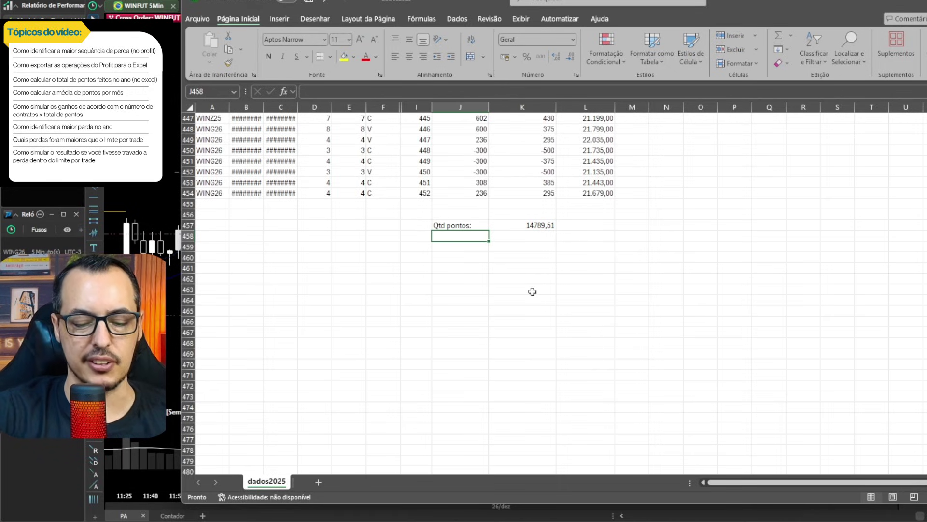
{"action": "type", "text": "Média p"}
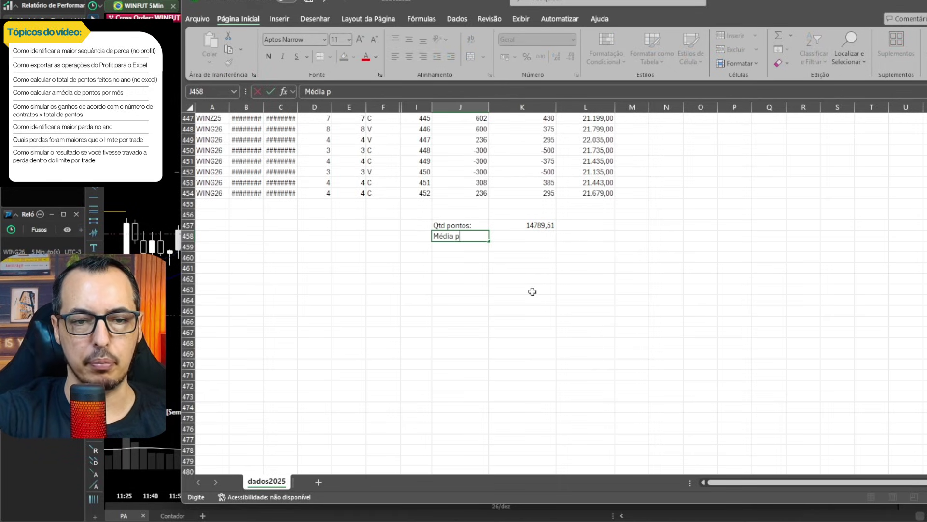
{"action": "type", "text": "or mês:"}
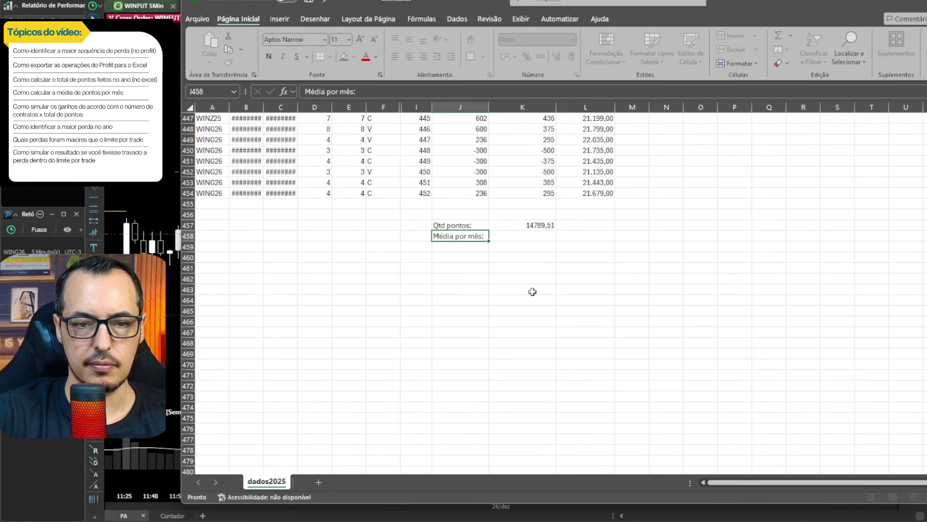
{"action": "key", "text": "Tab"}
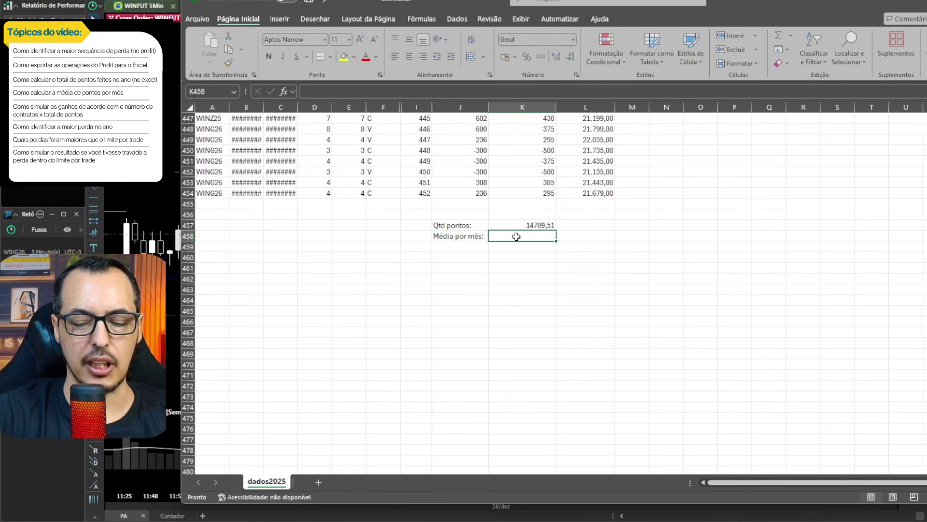
Calculate the monthly points average in cell K458 with the formula =K457/12
{"action": "type", "text": "="}
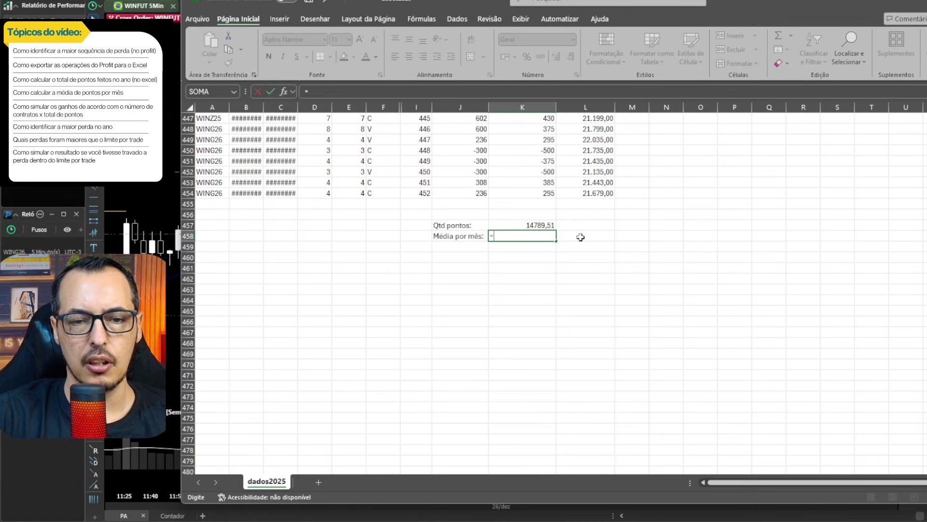
{"action": "left_click", "coordinate": [512, 225]}
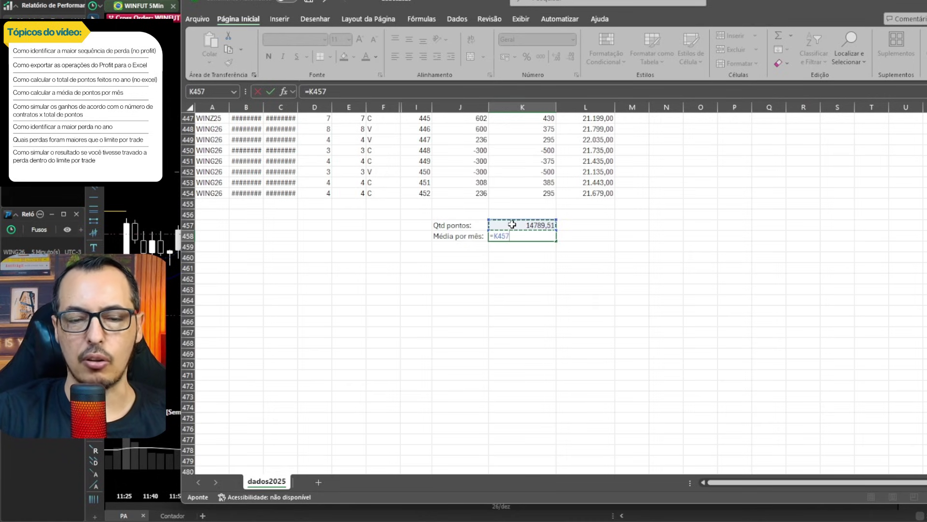
{"action": "type", "text": "/12"}
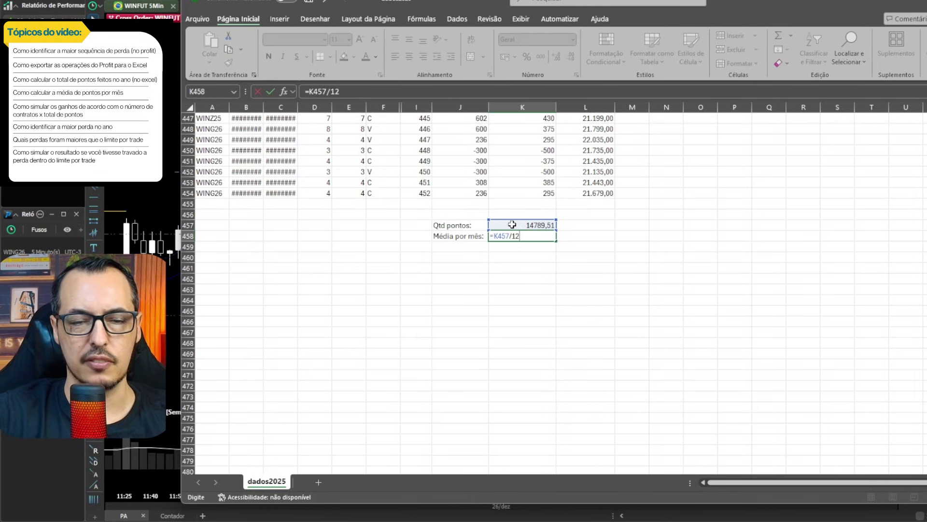
{"action": "key", "text": "Return"}
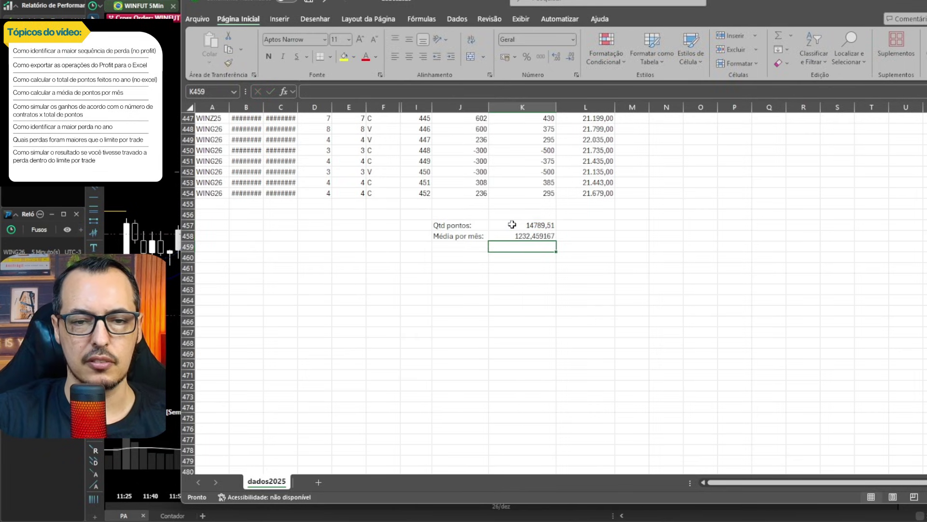
{"action": "key", "text": "Up"}
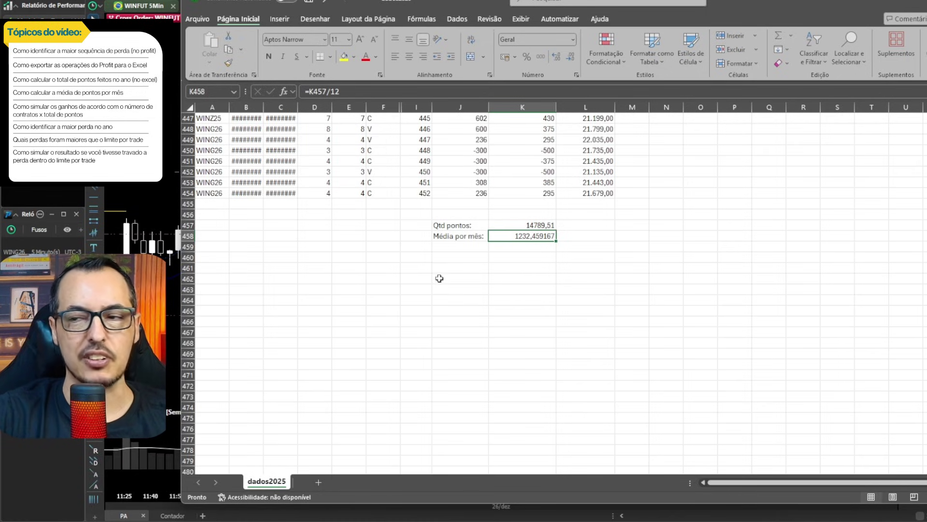
{"action": "left_click", "coordinate": [455, 234]}
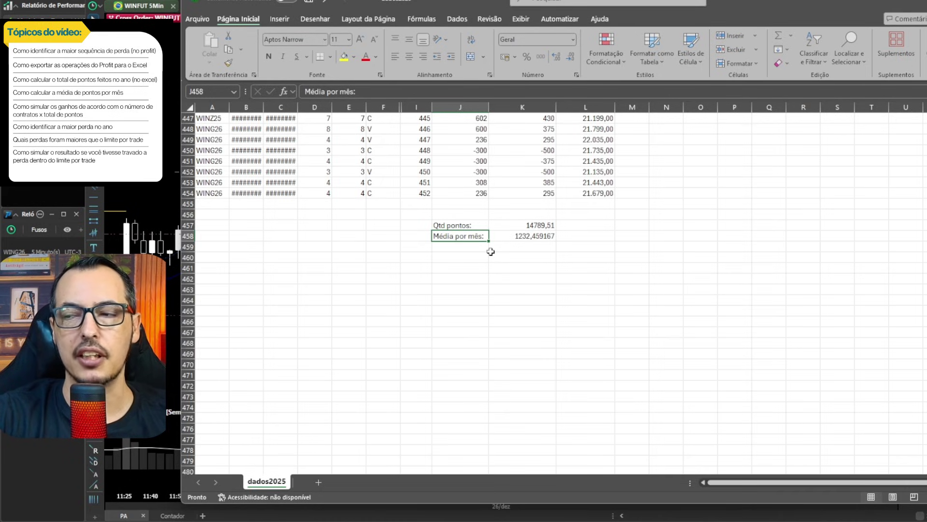
Enter the month names Janeiro in cell J460 and Fevereiro in J461, below the monthly average
{"action": "left_click", "coordinate": [452, 259]}
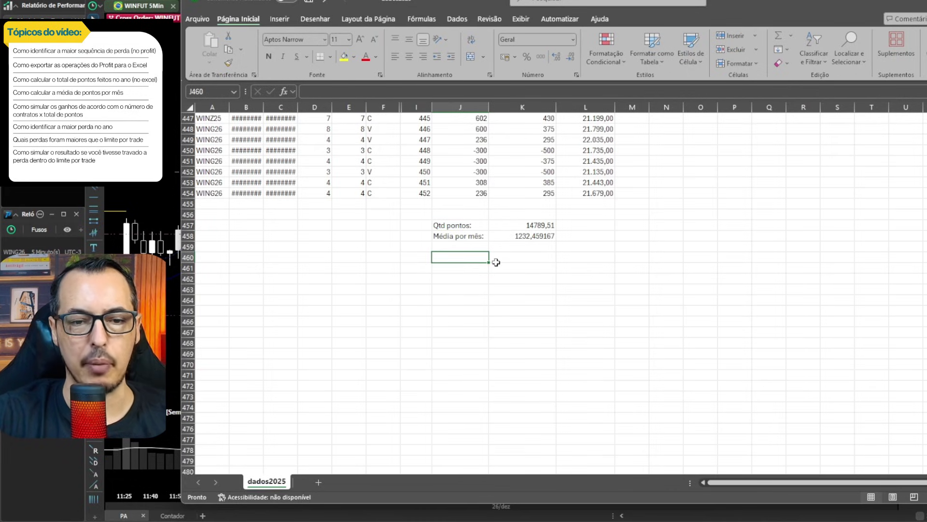
{"action": "type", "text": "Janeiro"}
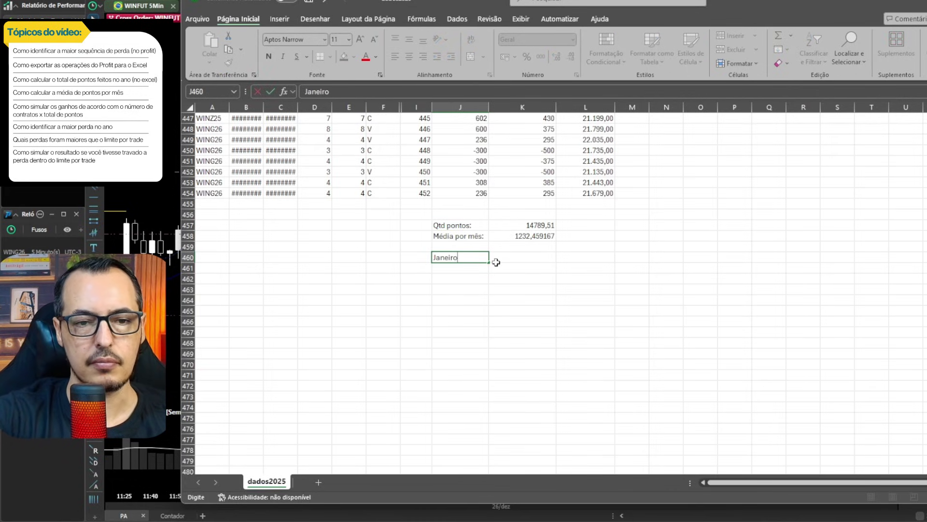
{"action": "key", "text": "Return"}
{"action": "type", "text": "Fevereiro"}
{"action": "key", "text": "Return"}
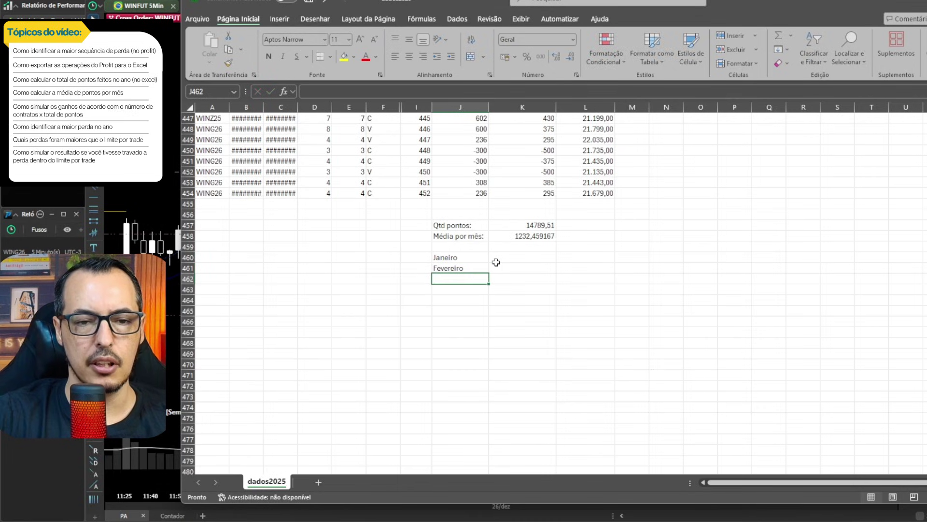
Extend the month series from Janeiro and Fevereiro down to Dezembro in cell J471
{"action": "left_click", "coordinate": [469, 262]}
{"action": "left_click_drag", "start_coordinate": [469, 262], "coordinate": [471, 268]}
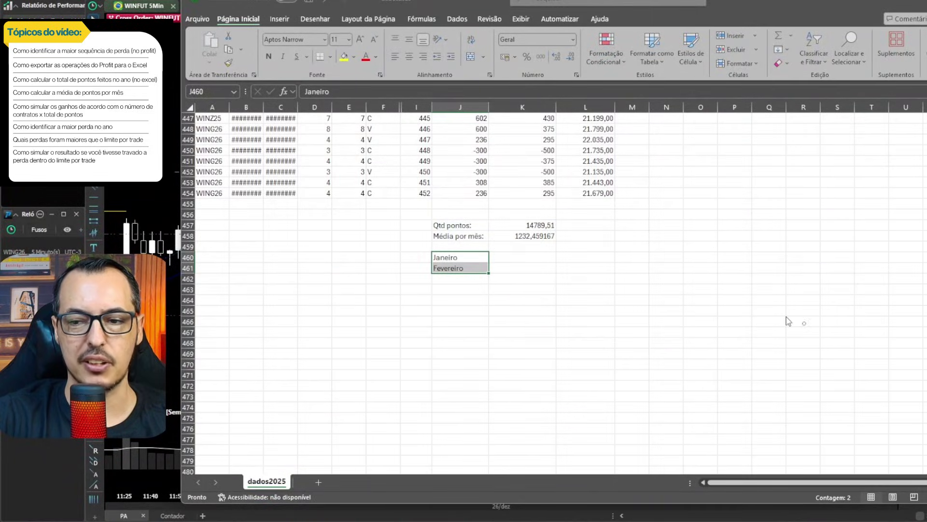
{"action": "left_click_drag", "start_coordinate": [594, 266], "coordinate": [495, 273]}
{"action": "key", "text": "Escape"}
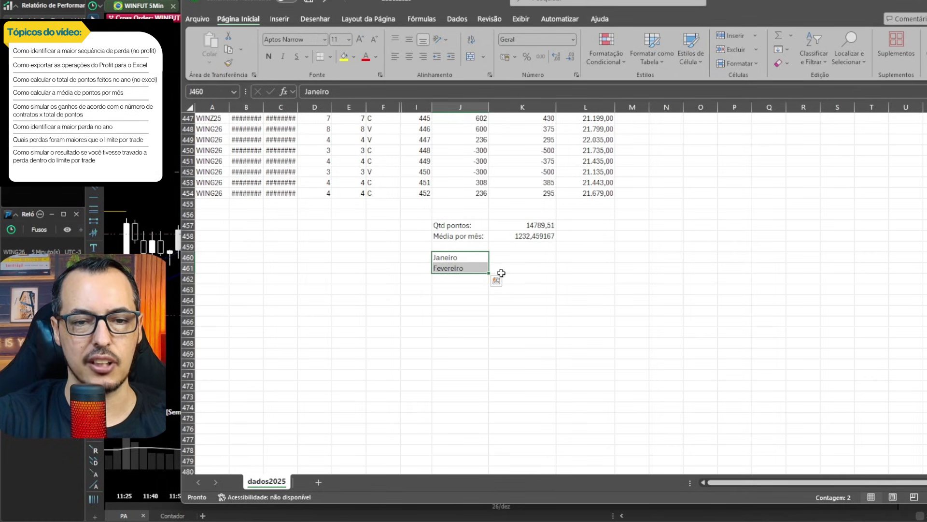
{"action": "left_click_drag", "start_coordinate": [489, 273], "coordinate": [481, 380]}
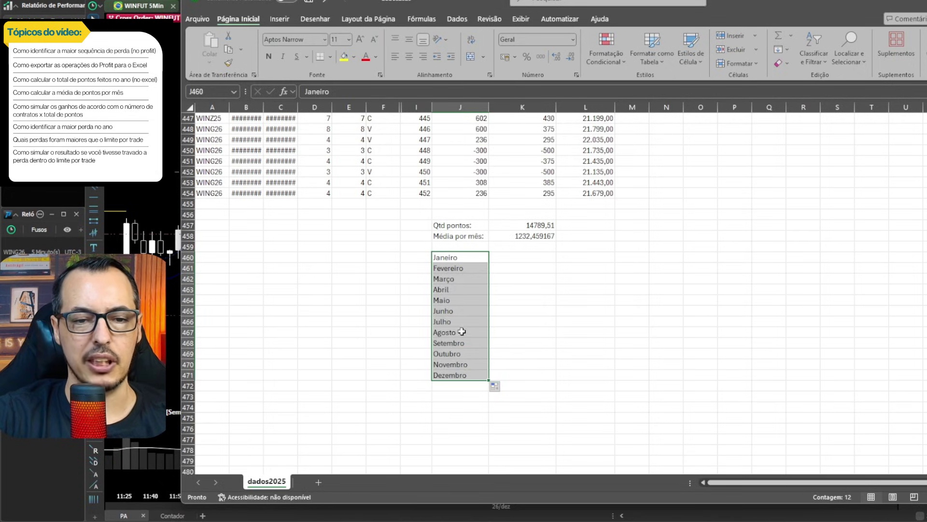
{"action": "left_click", "coordinate": [459, 268]}
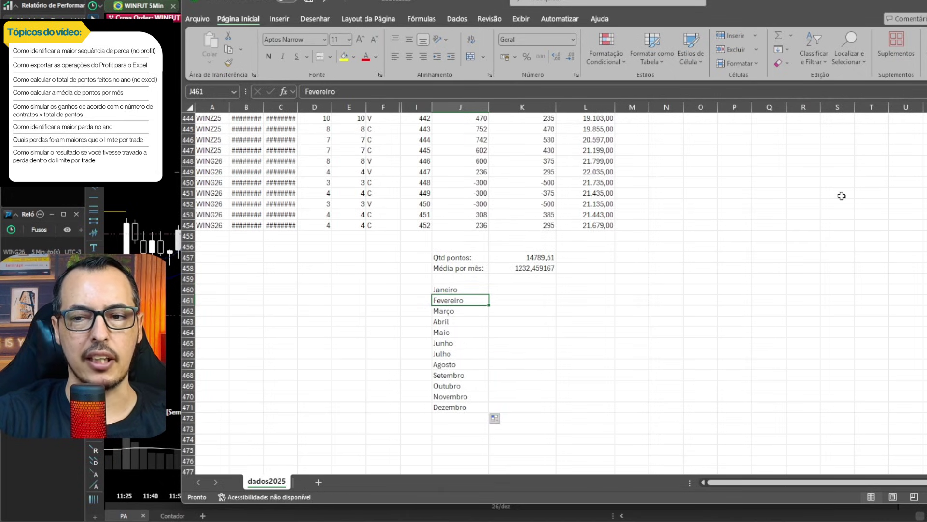
Widen the Abertura and Fechamento columns enough to show the full dates and times
{"action": "scroll", "coordinate": [841, 195], "scroll_direction": "up", "scroll_amount": 2}
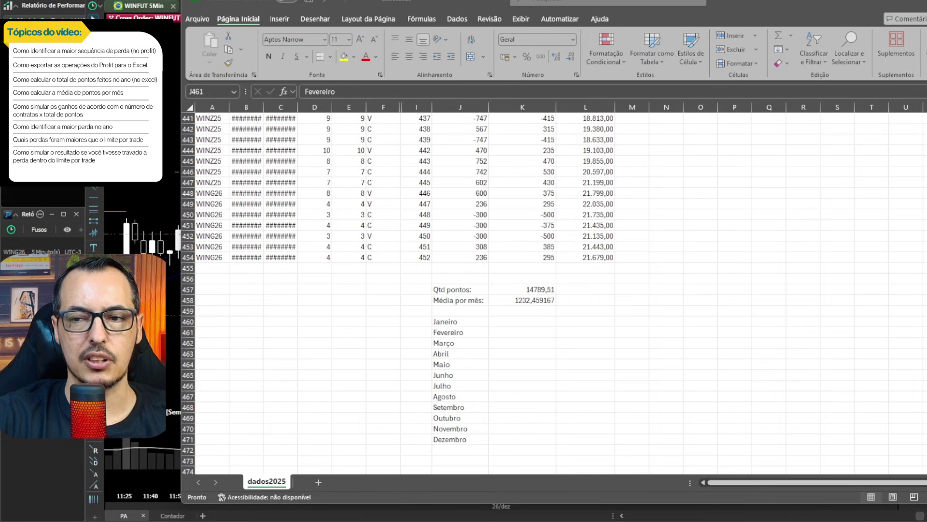
{"action": "scroll", "coordinate": [556, 290], "scroll_direction": "up", "scroll_amount": 20}
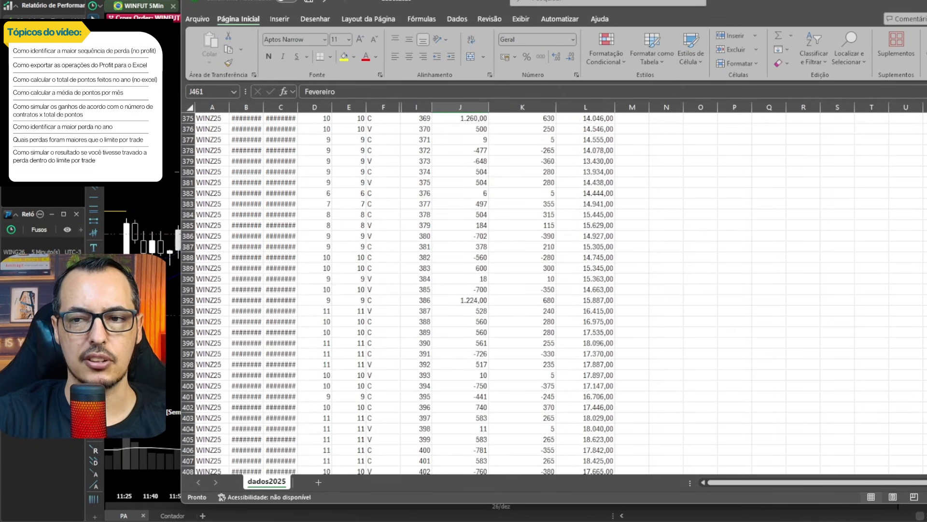
{"action": "scroll", "coordinate": [275, 177], "scroll_direction": "up", "scroll_amount": 4}
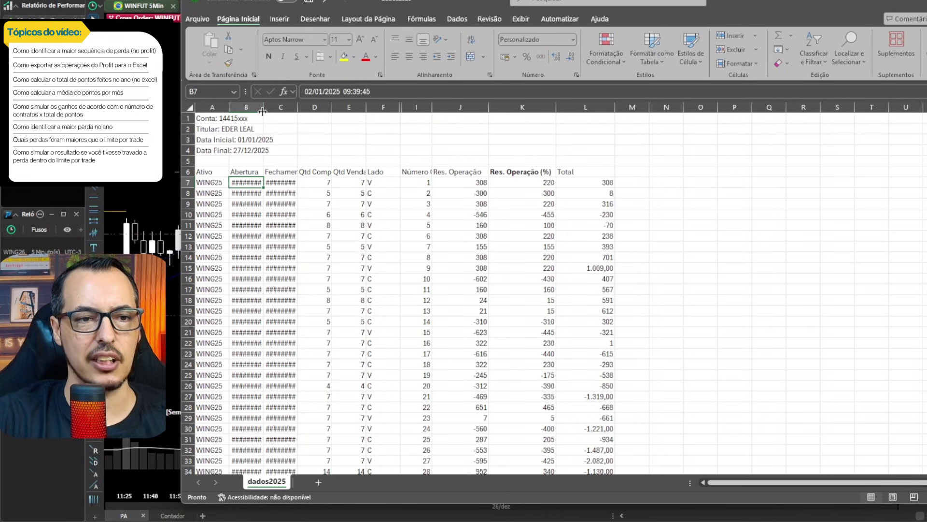
{"action": "left_click_drag", "start_coordinate": [263, 109], "coordinate": [356, 110]}
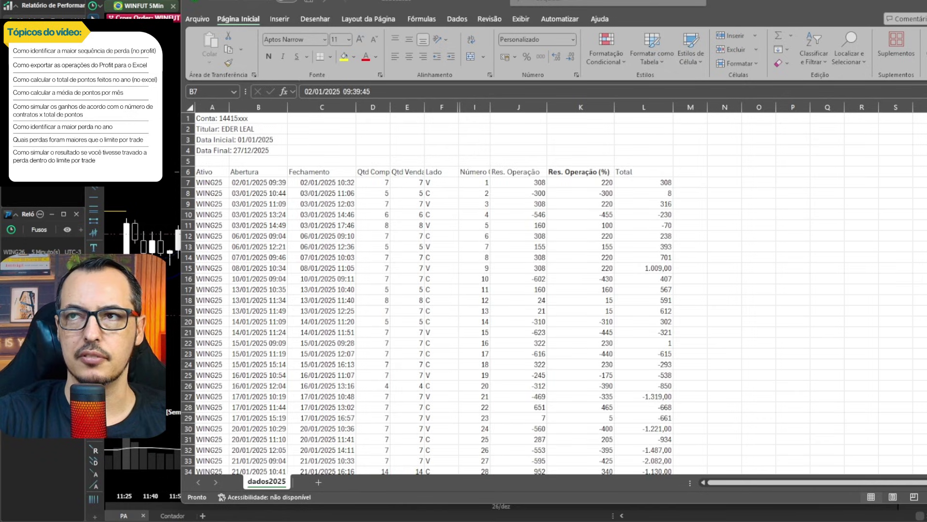
Insert a blank column between the Ativo and Abertura columns
{"action": "left_click", "coordinate": [260, 185]}
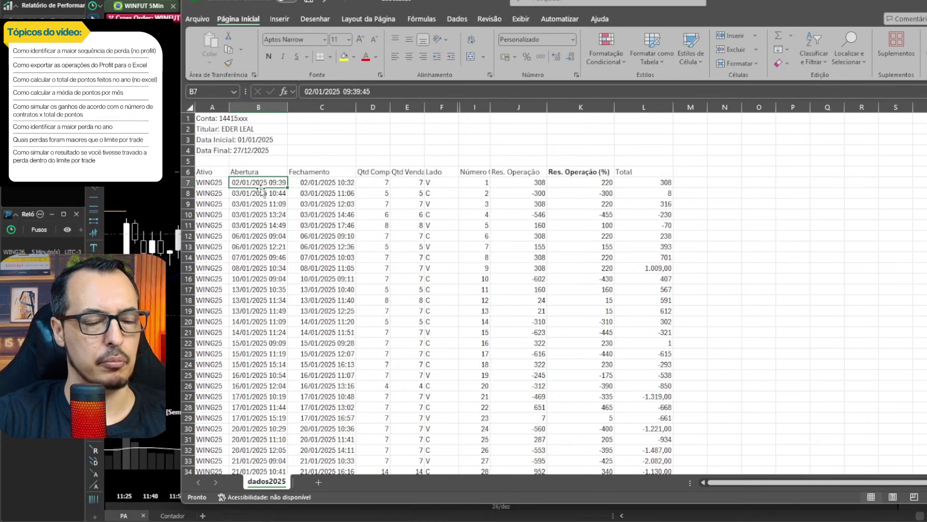
{"action": "right_click", "coordinate": [264, 107]}
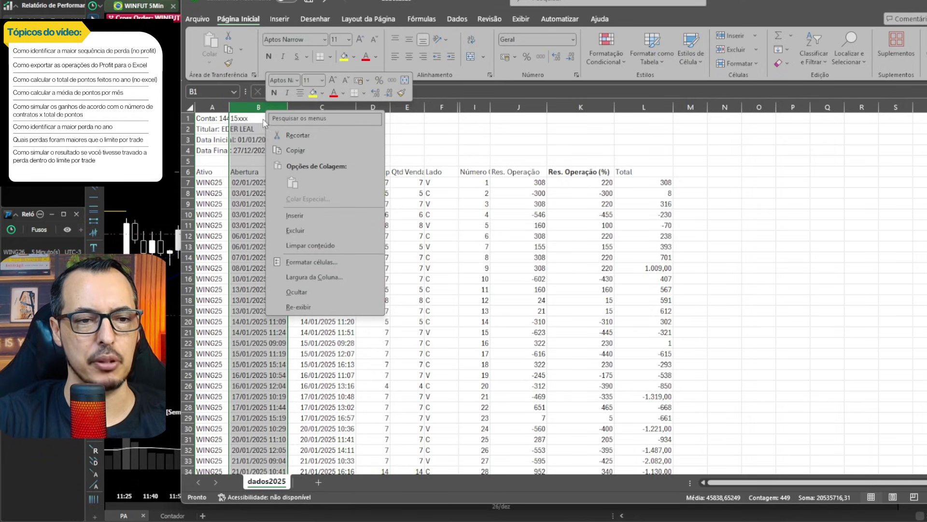
{"action": "left_click", "coordinate": [303, 218]}
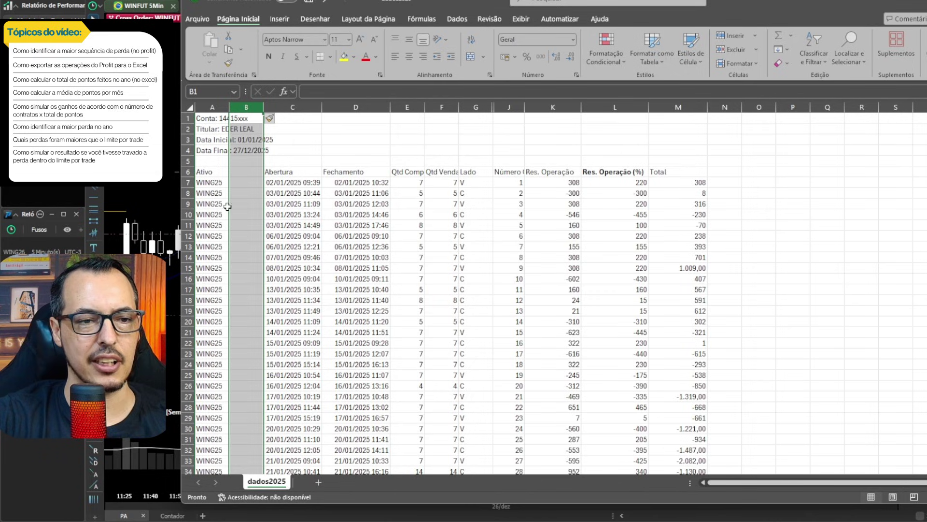
Extract the month name of the first operation's opening date in cell B7 with the formula =TEXTO(C7;"mmmm")
{"action": "left_click", "coordinate": [240, 173]}
{"action": "left_click", "coordinate": [241, 184]}
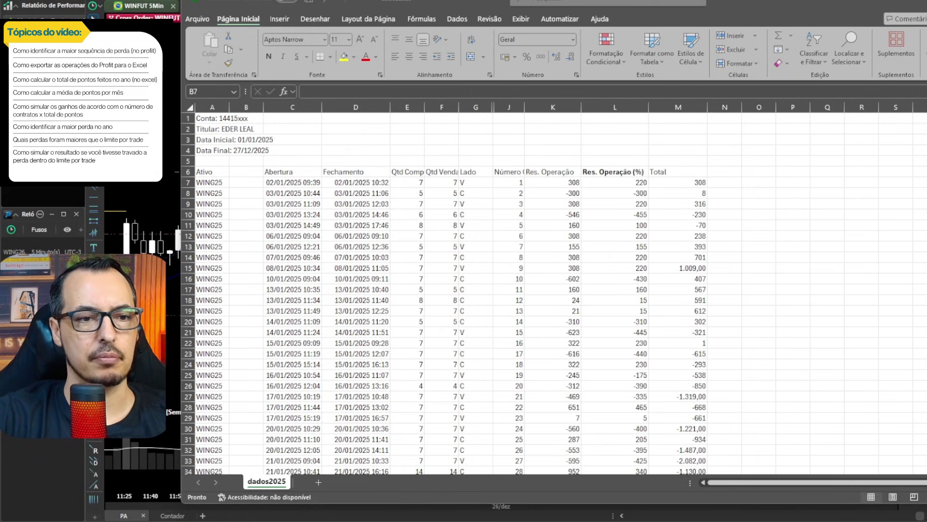
{"action": "left_click", "coordinate": [254, 182]}
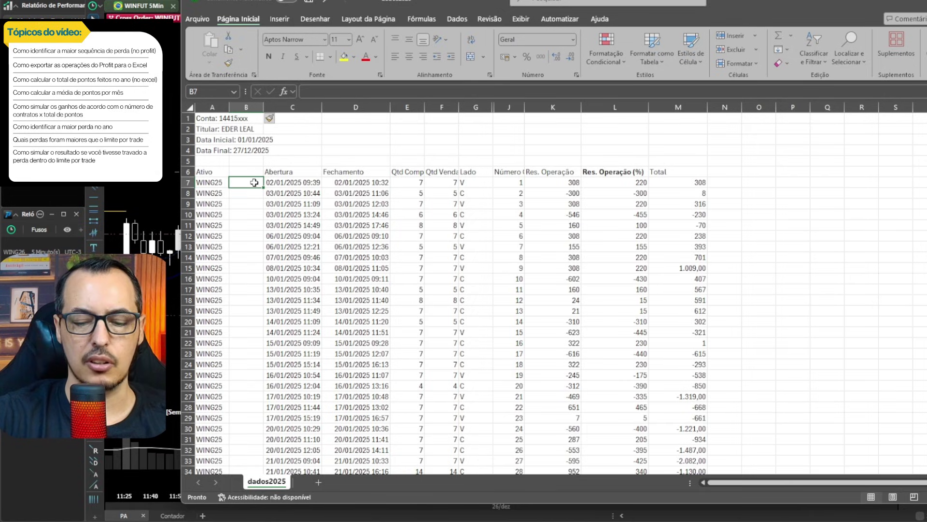
{"action": "type", "text": "=tex"}
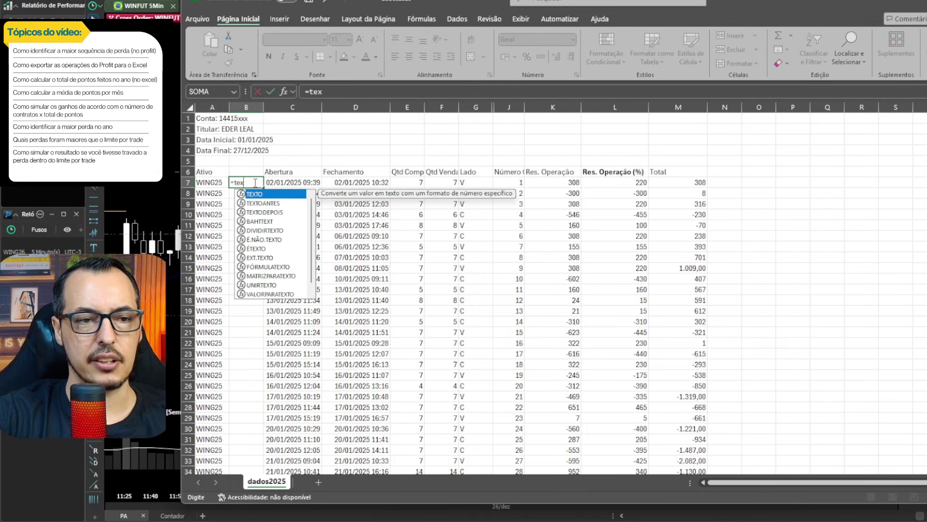
{"action": "type", "text": "to"}
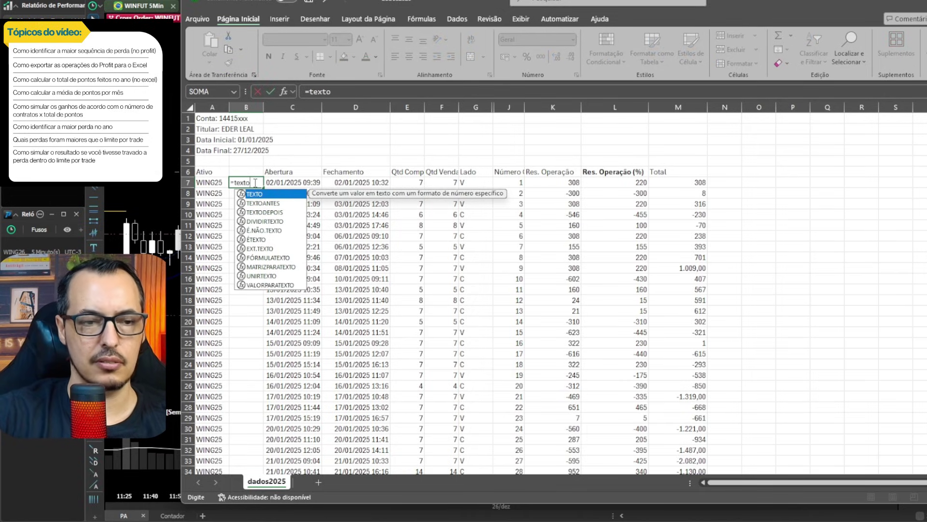
{"action": "type", "text": "("}
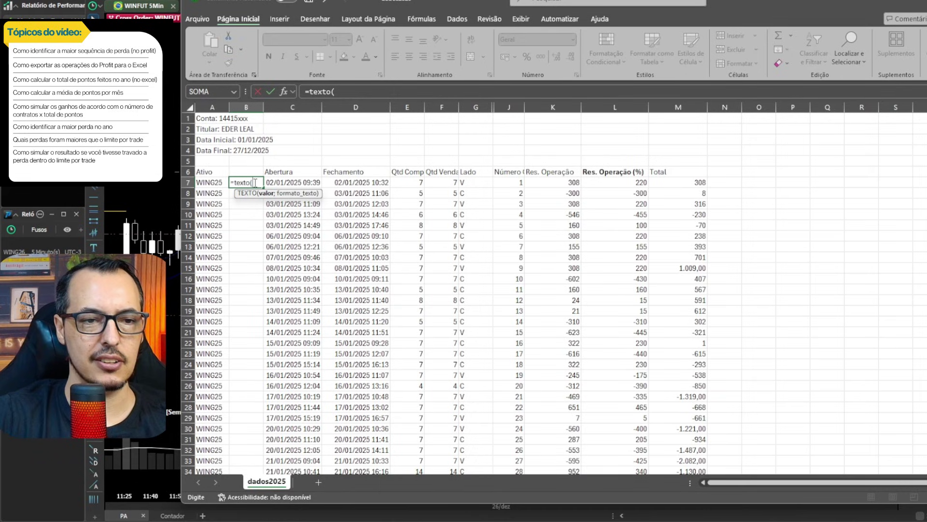
{"action": "left_click", "coordinate": [286, 182]}
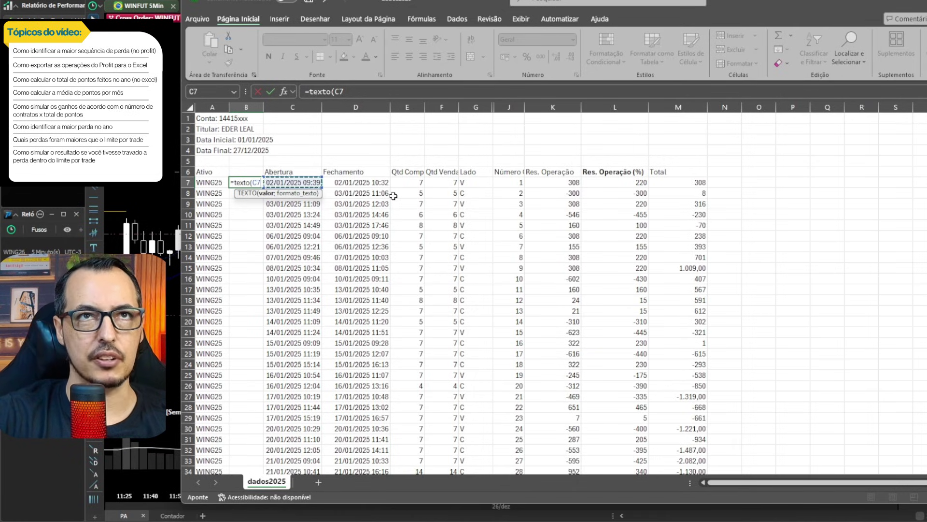
{"action": "type", "text": ";\"mmmm"}
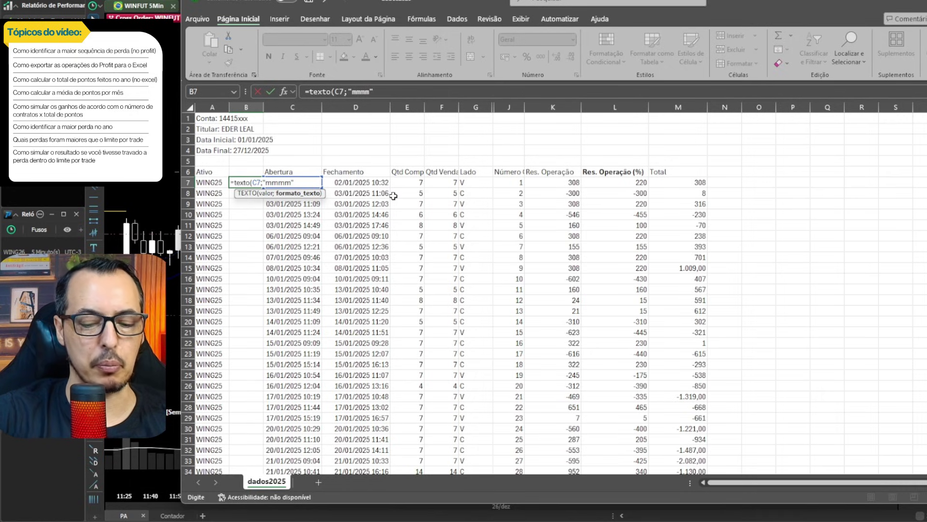
{"action": "type", "text": ")"}
{"action": "key", "text": "Return"}
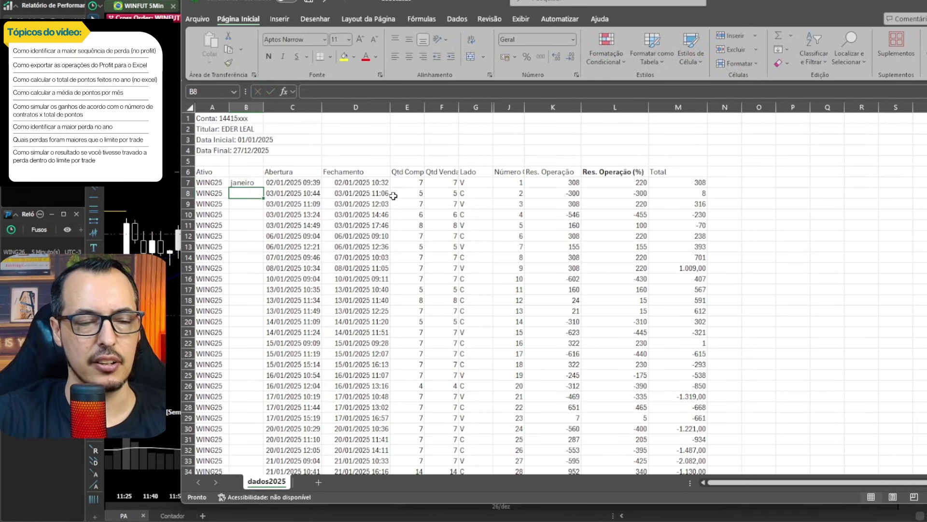
Copy the month formula from B7 down to the last operation in B454 and slightly widen column B
{"action": "key", "text": "Up"}
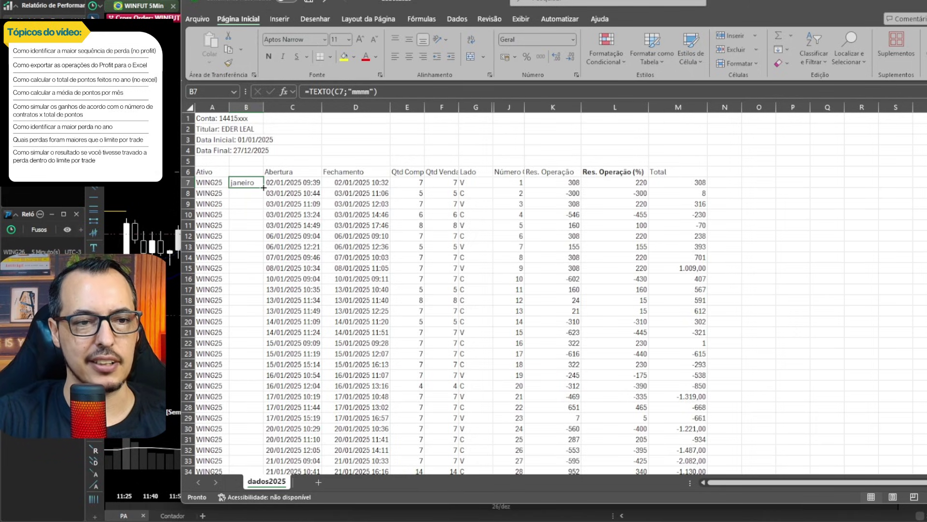
{"action": "left_click_drag", "start_coordinate": [263, 188], "coordinate": [247, 411]}
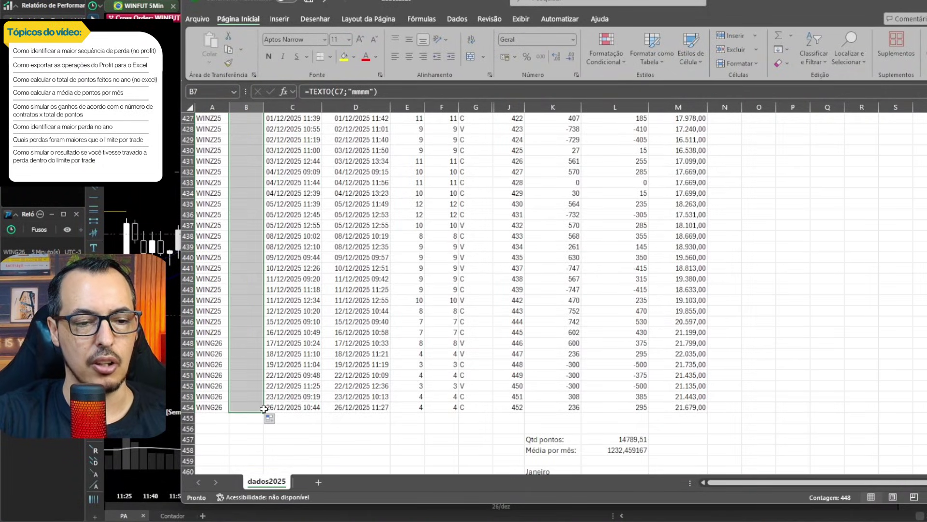
{"action": "left_click", "coordinate": [239, 333]}
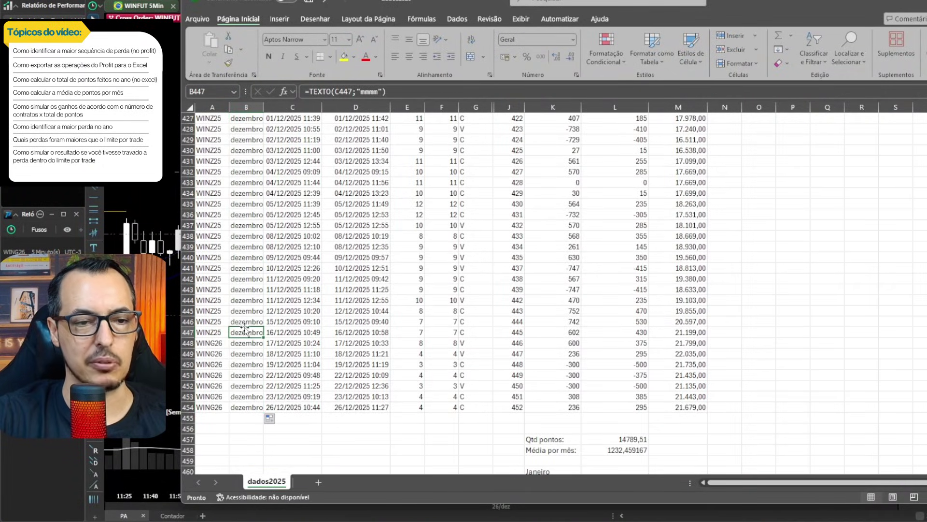
{"action": "left_click_drag", "start_coordinate": [266, 106], "coordinate": [272, 107]}
Start a SOMASE formula in L460 beside Janeiro, with the month names in B7:B454 as its criteria range
{"action": "scroll", "coordinate": [511, 364], "scroll_direction": "down", "scroll_amount": 2}
{"action": "scroll", "coordinate": [511, 364], "scroll_direction": "down", "scroll_amount": 2}
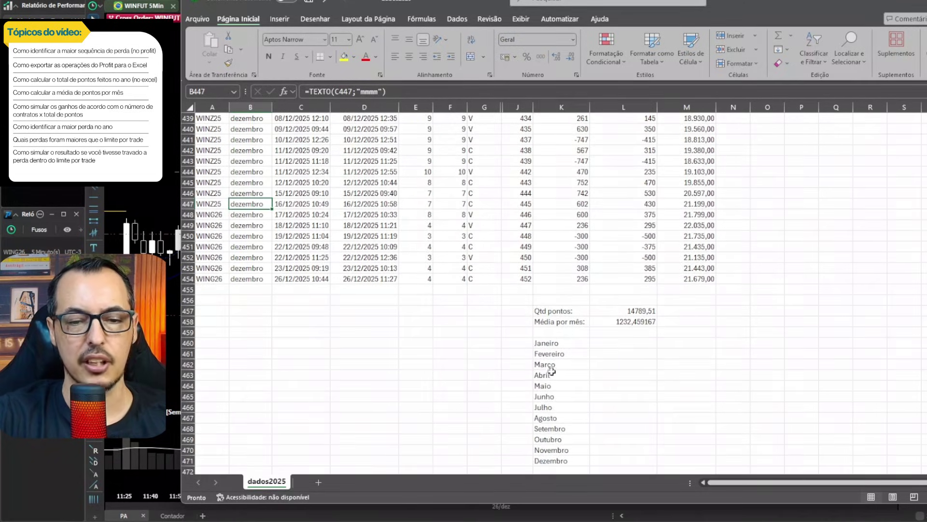
{"action": "left_click", "coordinate": [601, 338]}
{"action": "scroll", "coordinate": [601, 338], "scroll_direction": "down", "scroll_amount": 2}
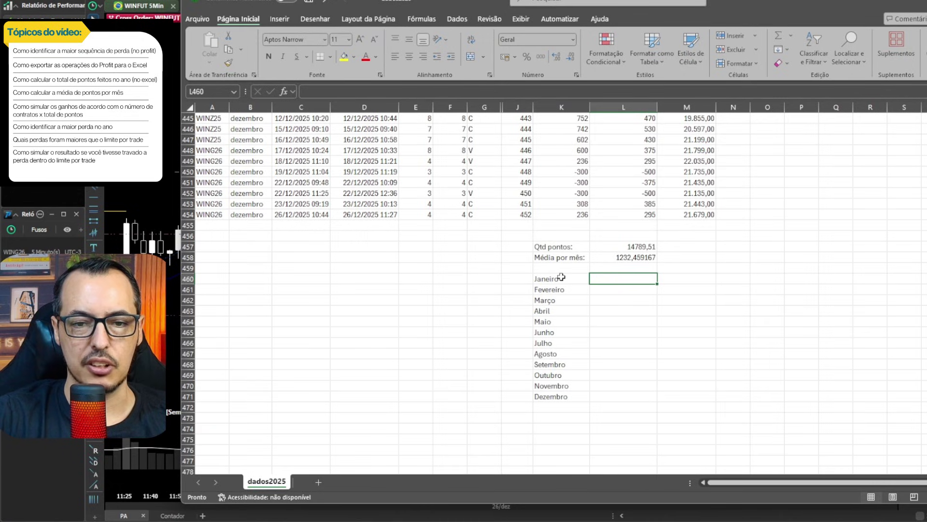
{"action": "double_click", "coordinate": [617, 280]}
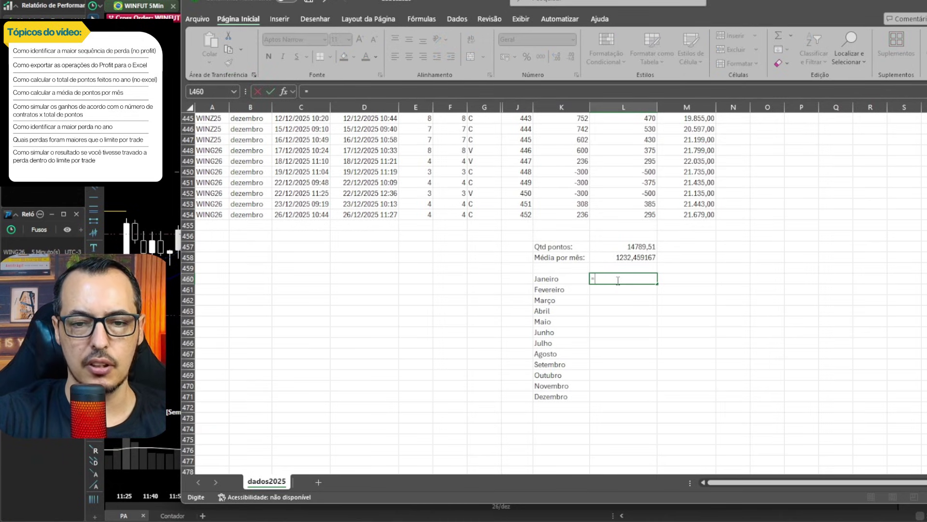
{"action": "type", "text": "="}
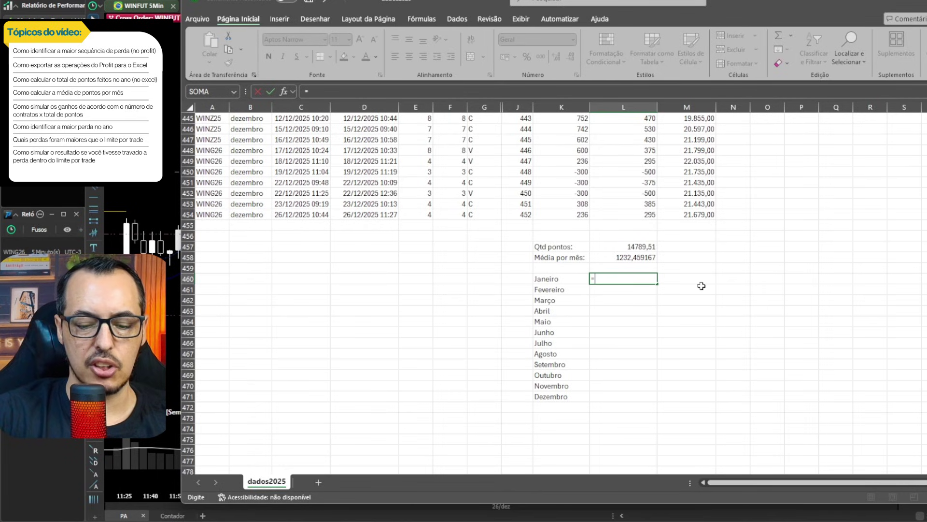
{"action": "type", "text": "somase"}
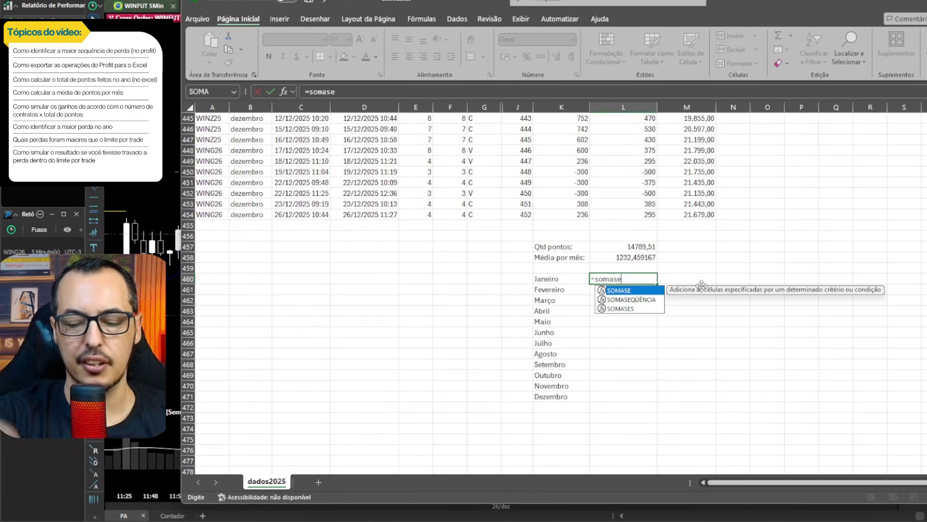
{"action": "type", "text": "("}
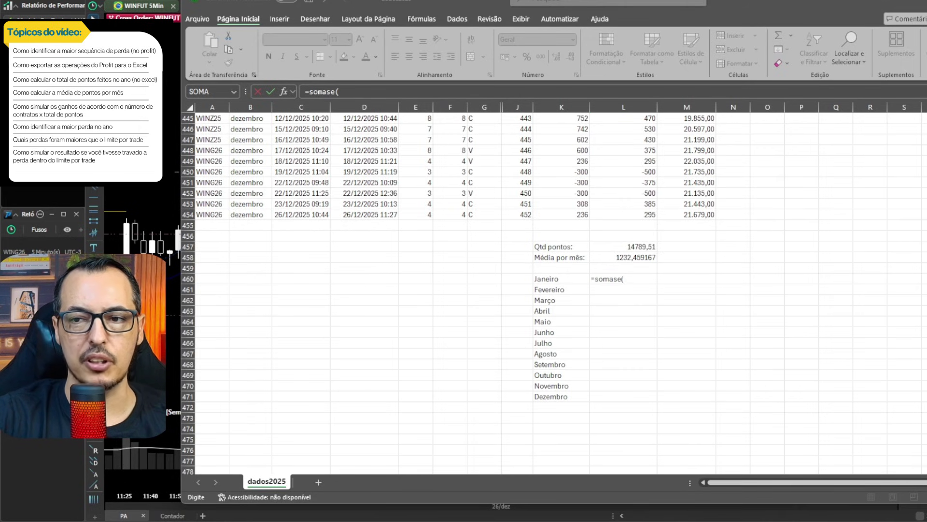
{"action": "scroll", "coordinate": [554, 293], "scroll_direction": "up", "scroll_amount": 20}
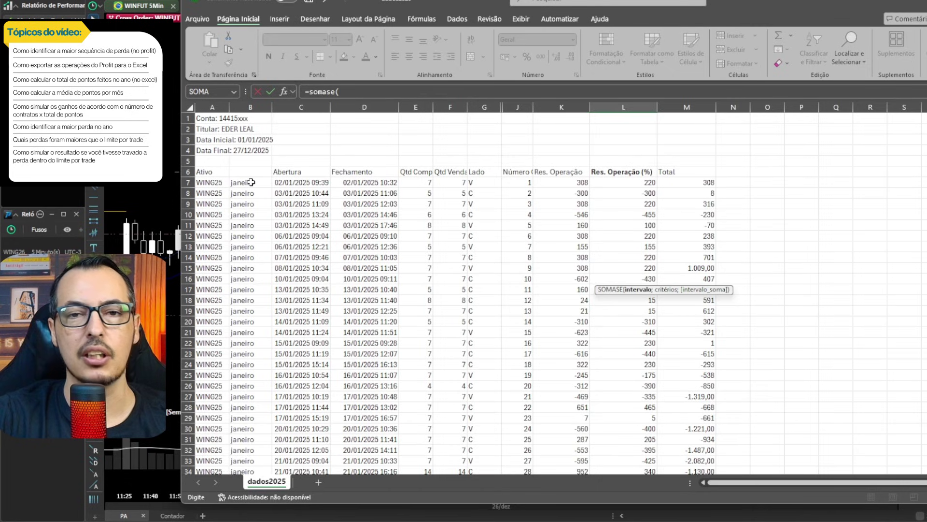
{"action": "left_click_drag", "start_coordinate": [251, 183], "coordinate": [253, 451]}
{"action": "scroll", "coordinate": [479, 355], "scroll_direction": "down", "scroll_amount": 3}
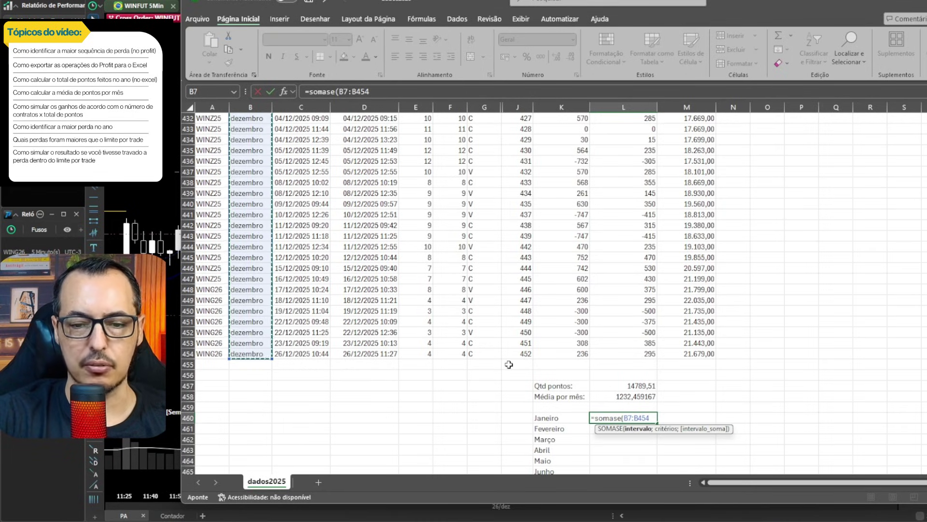
Complete the Janeiro SOMASE formula with K460 as the criterion and the Res. Operação (%) values in L7:L454 as the sum range
{"action": "type", "text": ";"}
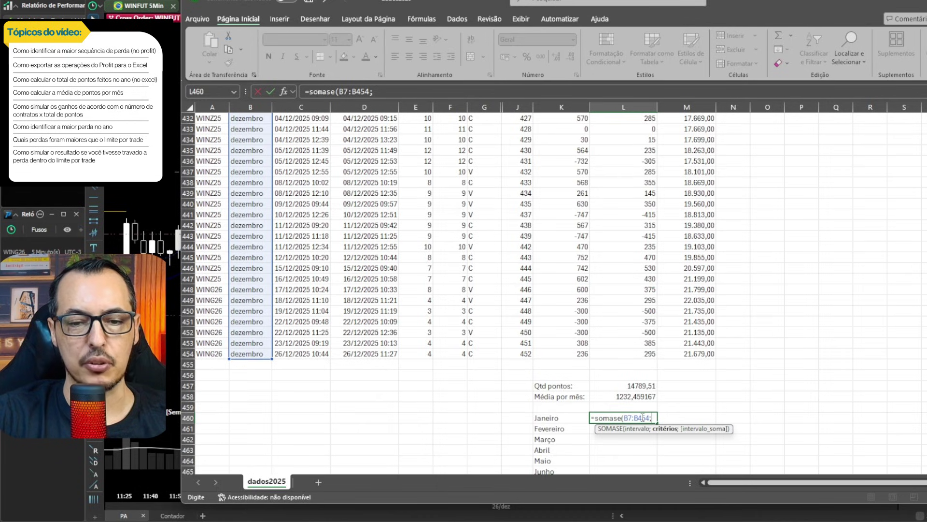
{"action": "left_click", "coordinate": [554, 417]}
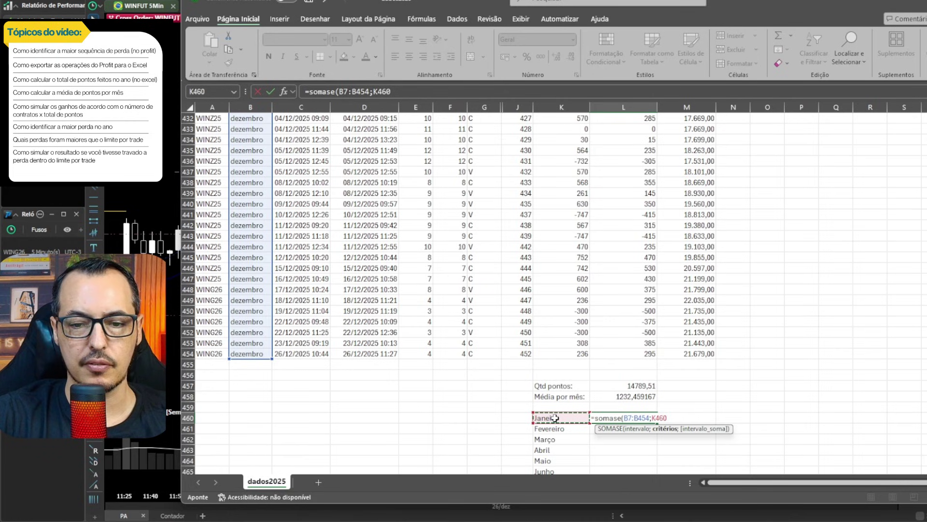
{"action": "type", "text": ";"}
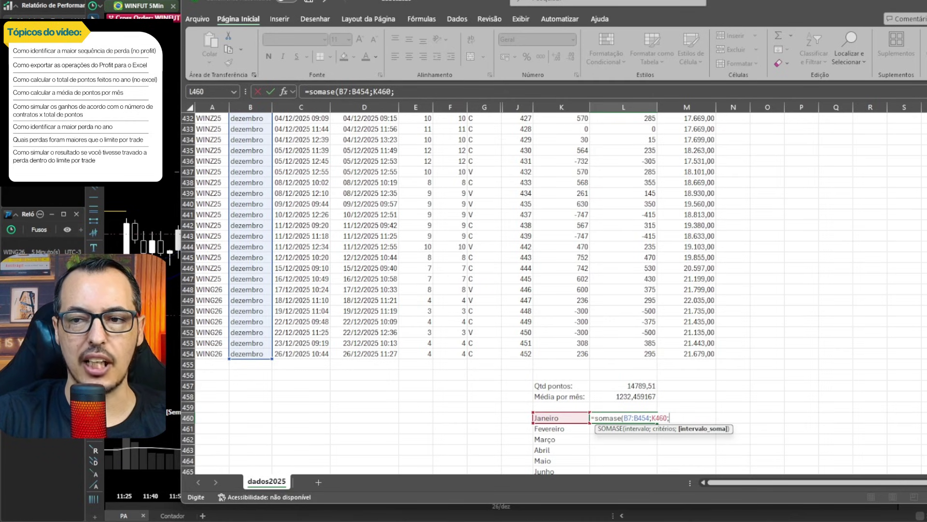
{"action": "scroll", "coordinate": [554, 293], "scroll_direction": "up", "scroll_amount": 20}
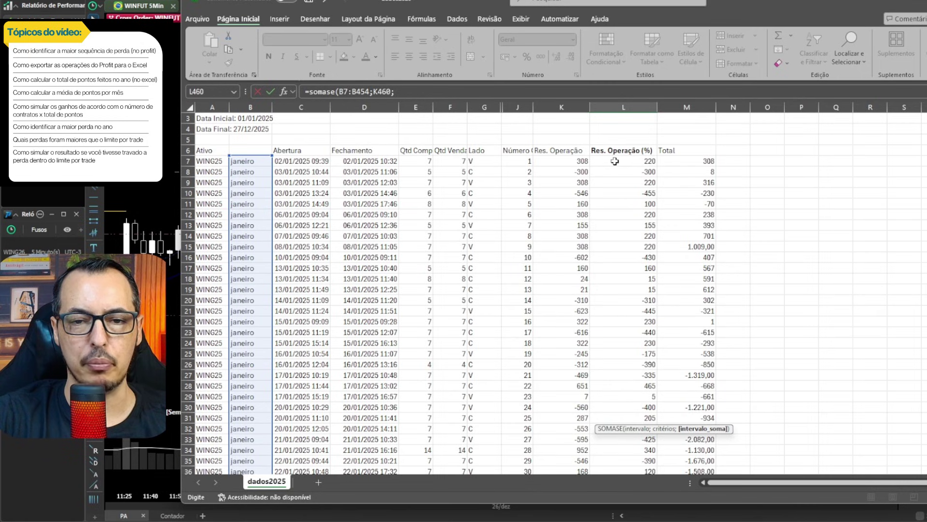
{"action": "left_click", "coordinate": [620, 162]}
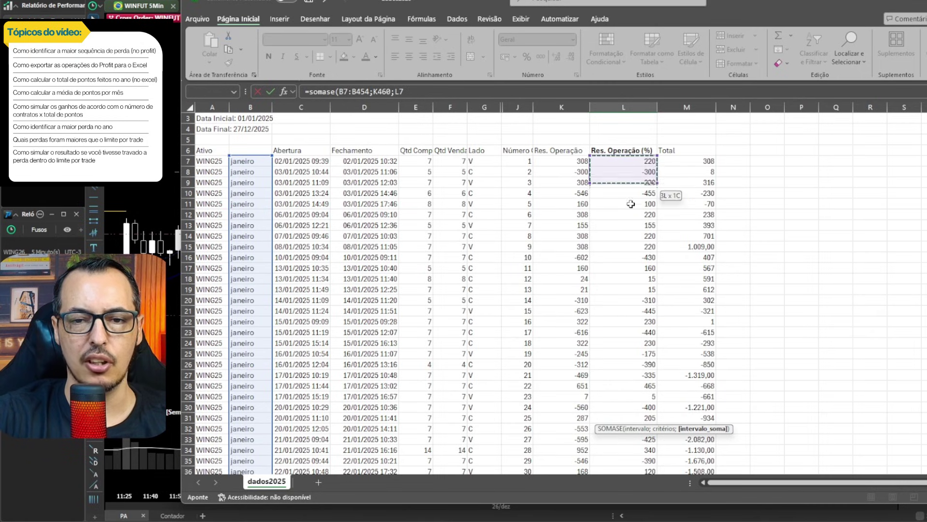
{"action": "left_click_drag", "start_coordinate": [631, 204], "coordinate": [603, 427]}
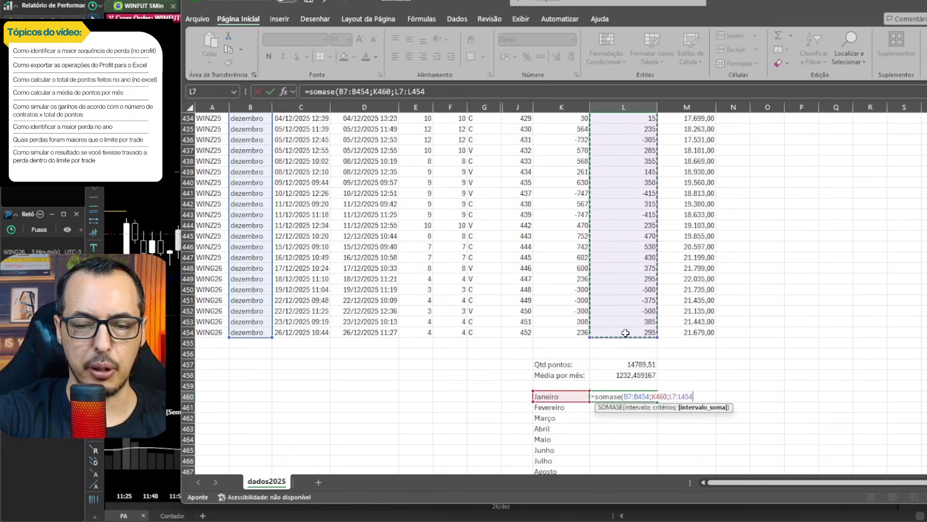
{"action": "key", "text": "Return"}
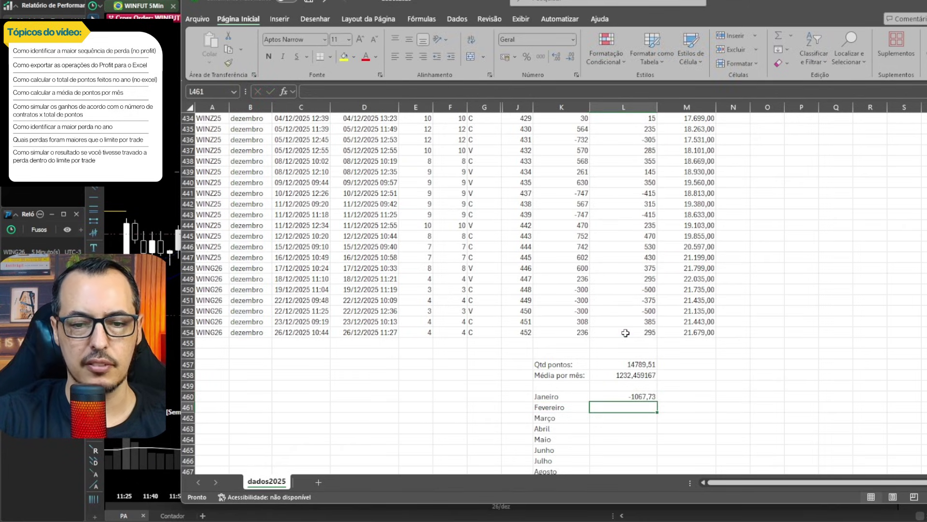
Make the criteria range in the L460 formula absolute as $B$7:$B$454
{"action": "key", "text": "Up"}
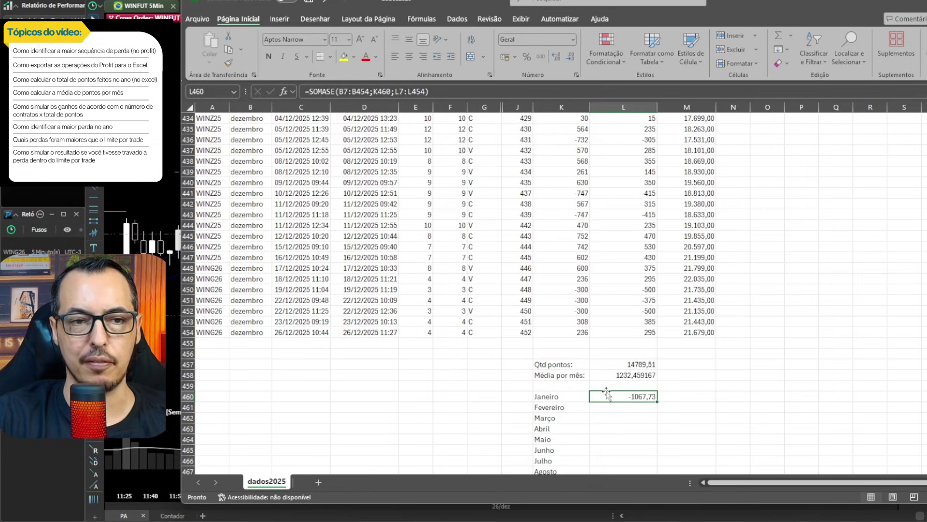
{"action": "double_click", "coordinate": [623, 395]}
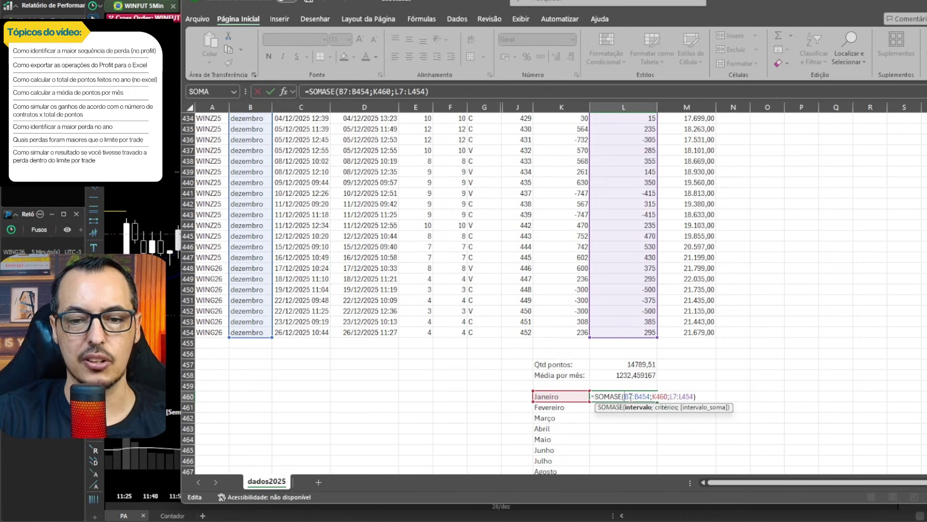
{"action": "type", "text": "$"}
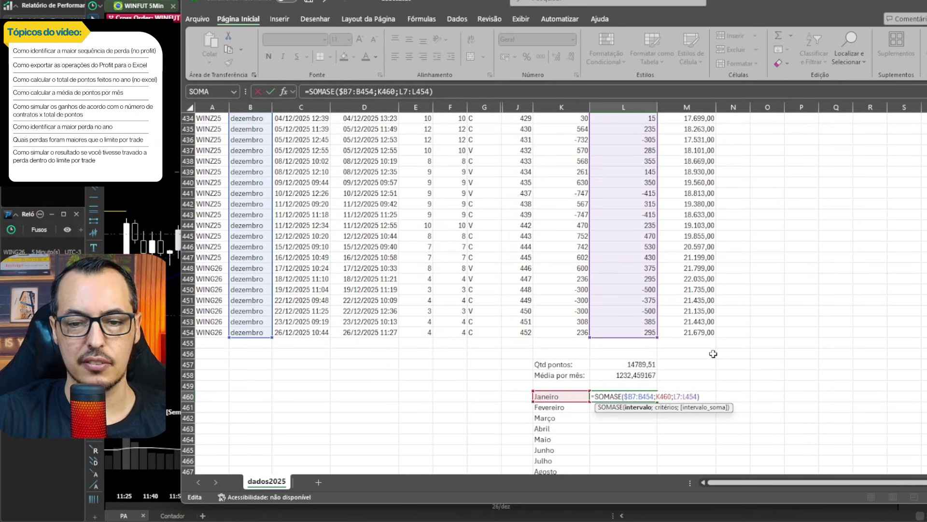
{"action": "type", "text": "$B"}
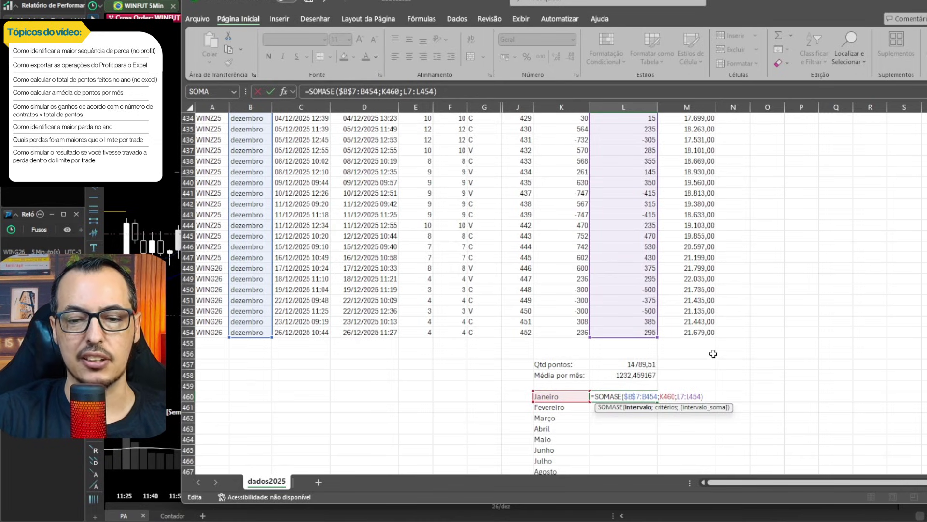
{"action": "type", "text": "$7:"}
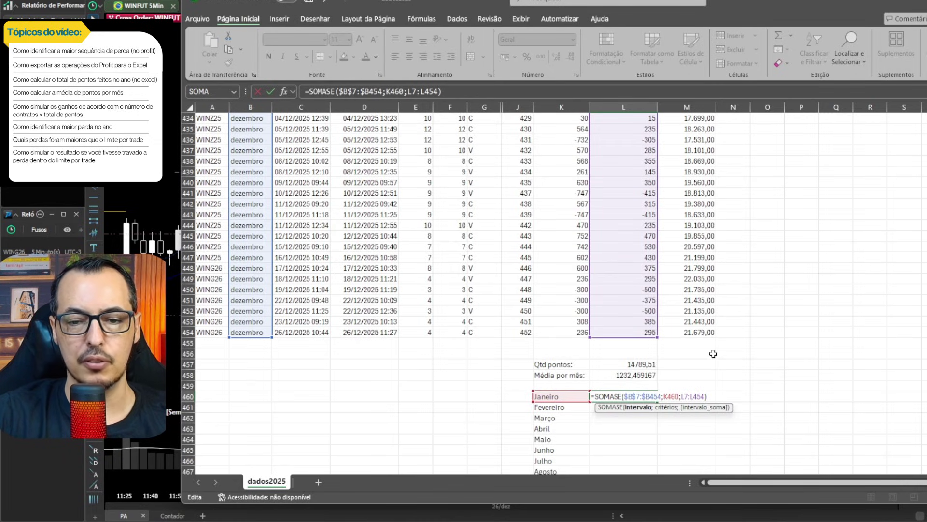
{"action": "type", "text": "$"}
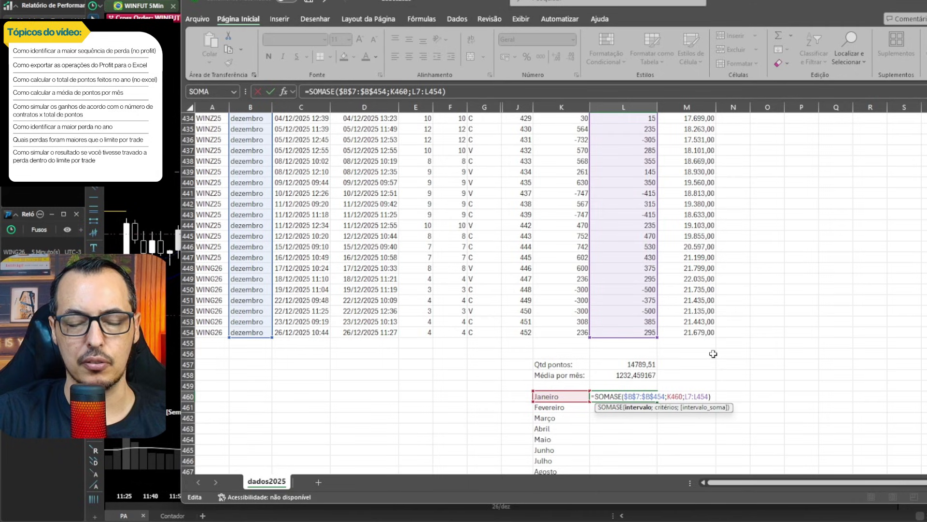
Make the sum range in the L460 formula absolute as $L$7:$L$454, leaving the K460 criterion relative
{"action": "key", "text": "Right"}
{"action": "key", "text": "Right"}
{"action": "key", "text": "Right"}
{"action": "key", "text": "Right"}
{"action": "key", "text": "Right"}
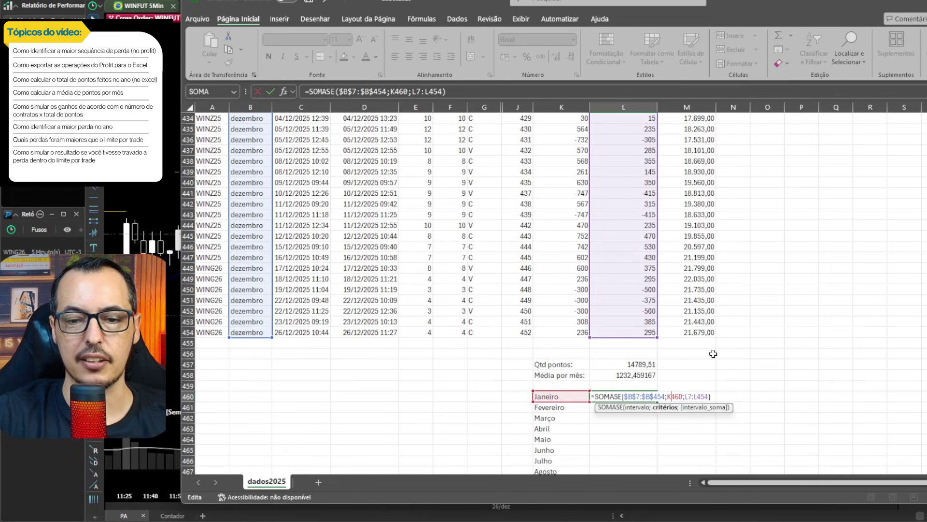
{"action": "key", "text": "Right"}
{"action": "key", "text": "Right"}
{"action": "key", "text": "Right"}
{"action": "key", "text": "Right"}
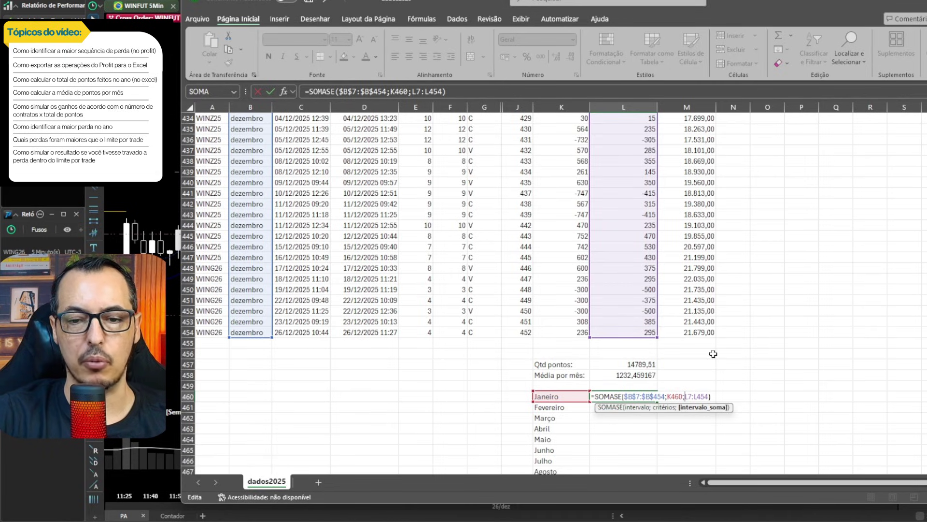
{"action": "type", "text": "$B"}
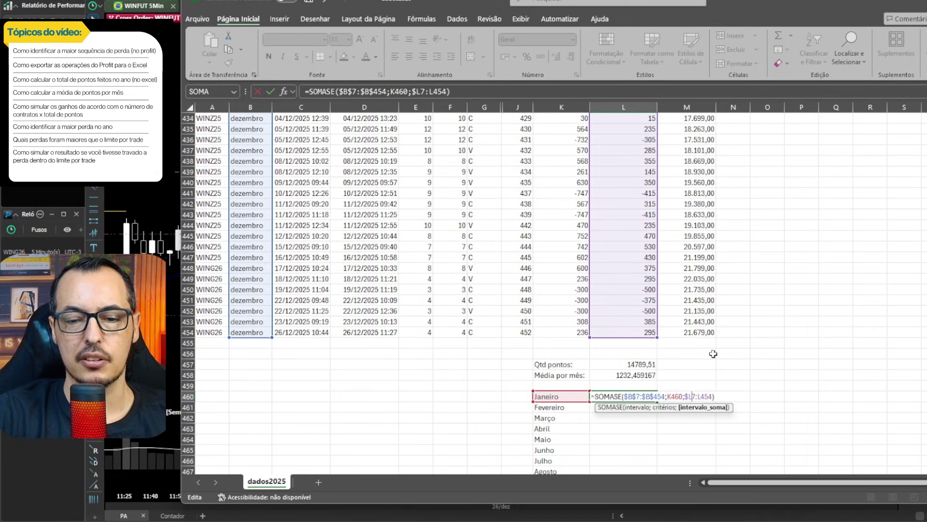
{"action": "type", "text": "$7:"}
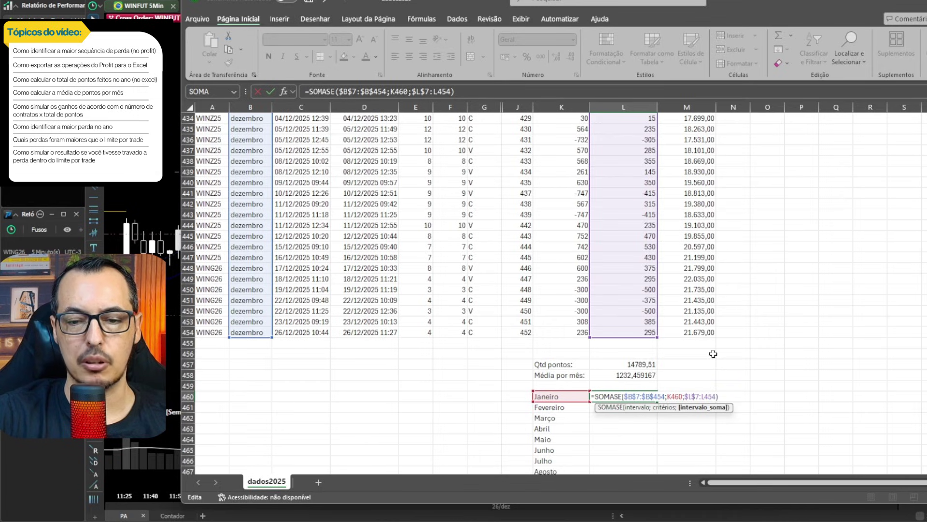
{"action": "type", "text": "$B"}
{"action": "type", "text": "$L$"}
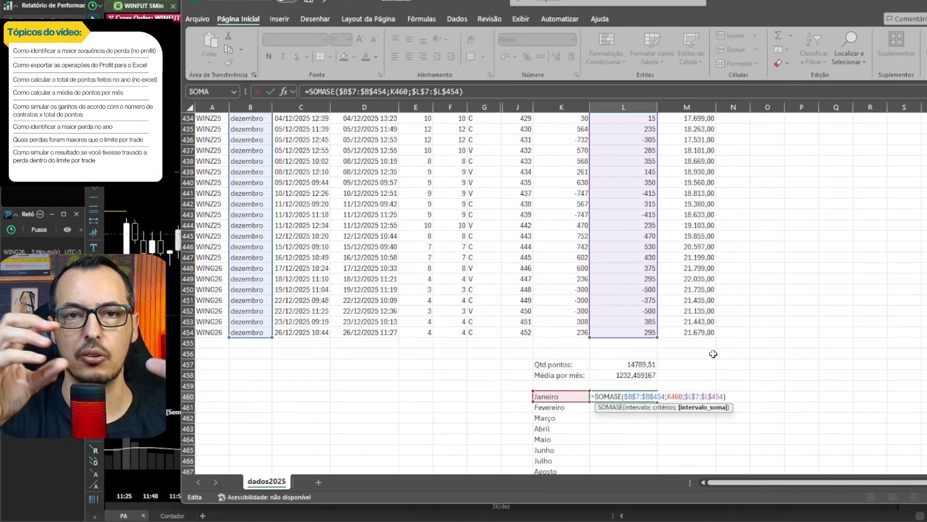
{"action": "key", "text": "Return"}
{"action": "key", "text": "Up"}
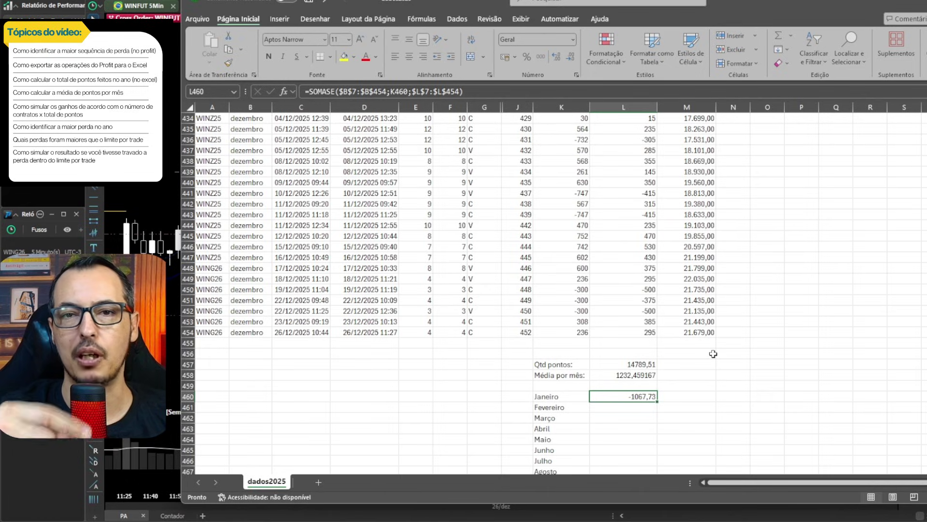
Copy the Janeiro SOMASE formula from L460 into L461 through L471 for Fevereiro to Dezembro
{"action": "scroll", "coordinate": [713, 354], "scroll_direction": "down", "scroll_amount": 3}
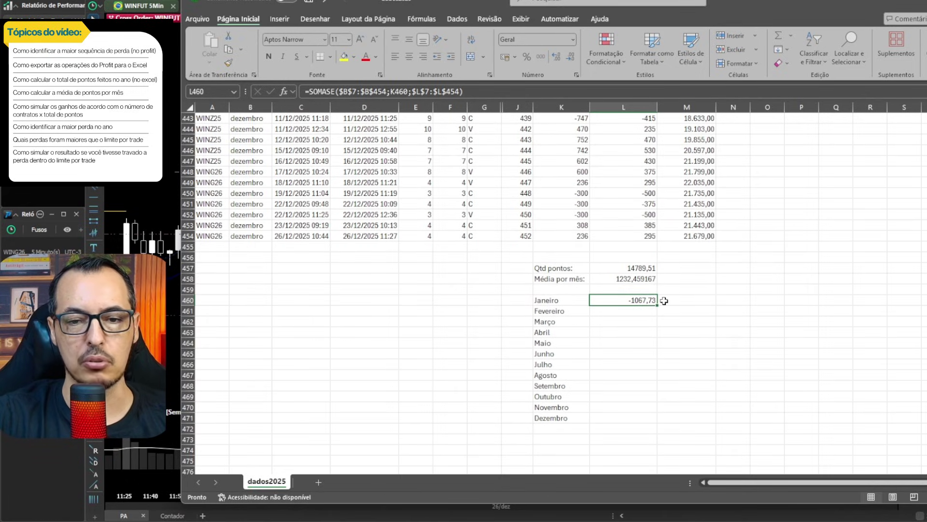
{"action": "key", "text": "ctrl+c"}
{"action": "key", "text": "Down"}
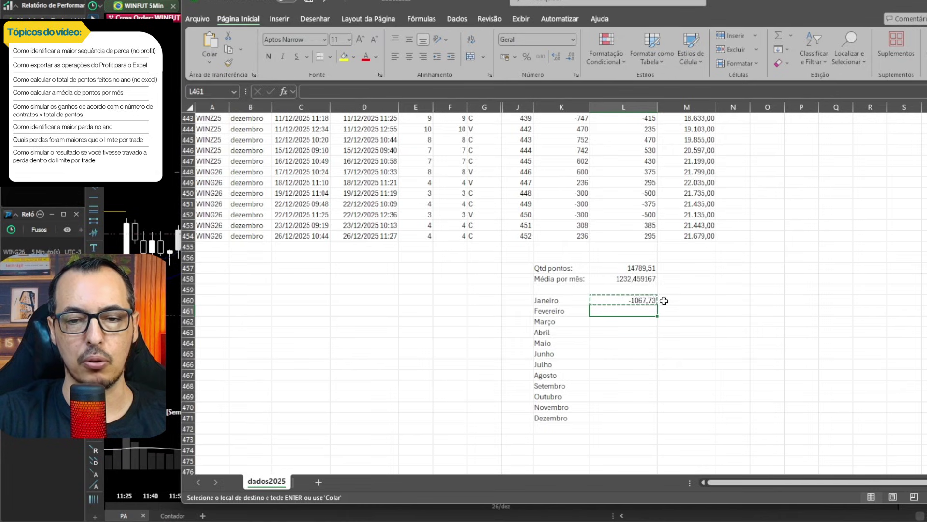
{"action": "key", "text": "ctrl+v"}
{"action": "key", "text": "Down"}
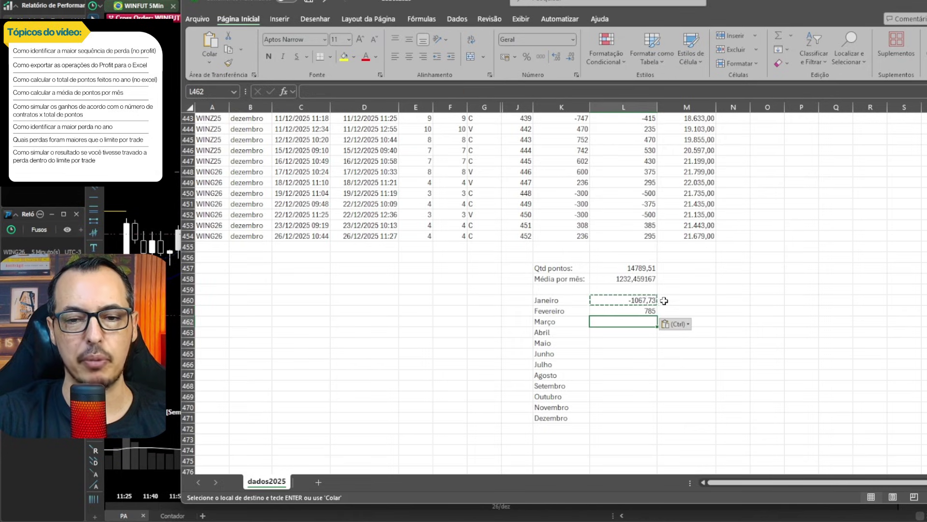
{"action": "key", "text": "ctrl+v"}
{"action": "key", "text": "Down"}
{"action": "key", "text": "ctrl+v"}
{"action": "key", "text": "Down"}
{"action": "key", "text": "ctrl+v"}
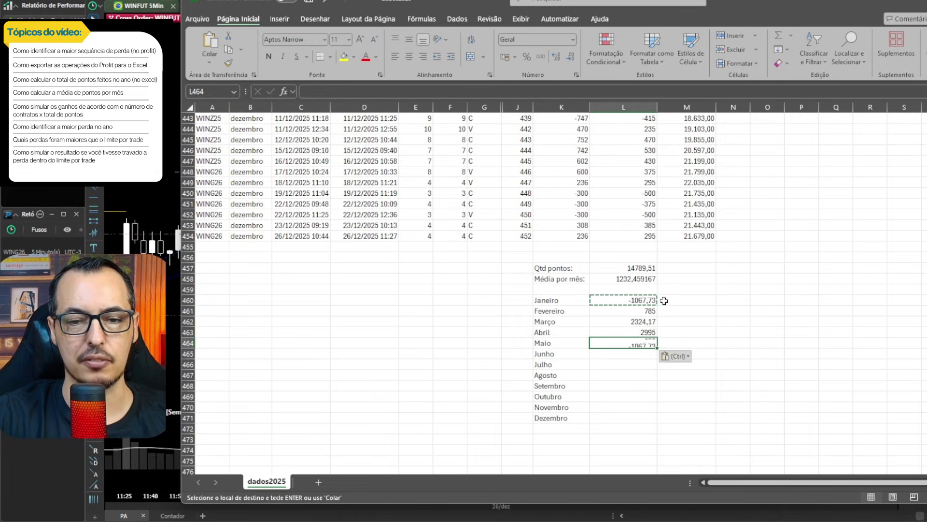
{"action": "key", "text": "Down"}
{"action": "key", "text": "ctrl+v"}
{"action": "key", "text": "Down"}
{"action": "key", "text": "ctrl+v"}
{"action": "key", "text": "Down"}
{"action": "key", "text": "ctrl+v"}
{"action": "key", "text": "Down"}
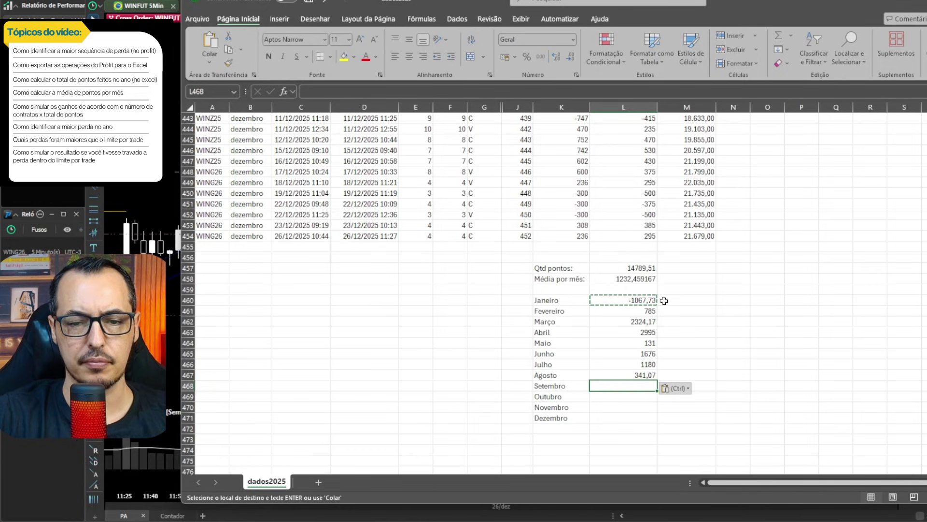
{"action": "key", "text": "ctrl+v"}
{"action": "key", "text": "Down"}
{"action": "key", "text": "ctrl+v"}
{"action": "key", "text": "Down"}
{"action": "key", "text": "ctrl+v"}
{"action": "key", "text": "Down"}
{"action": "key", "text": "ctrl+v"}
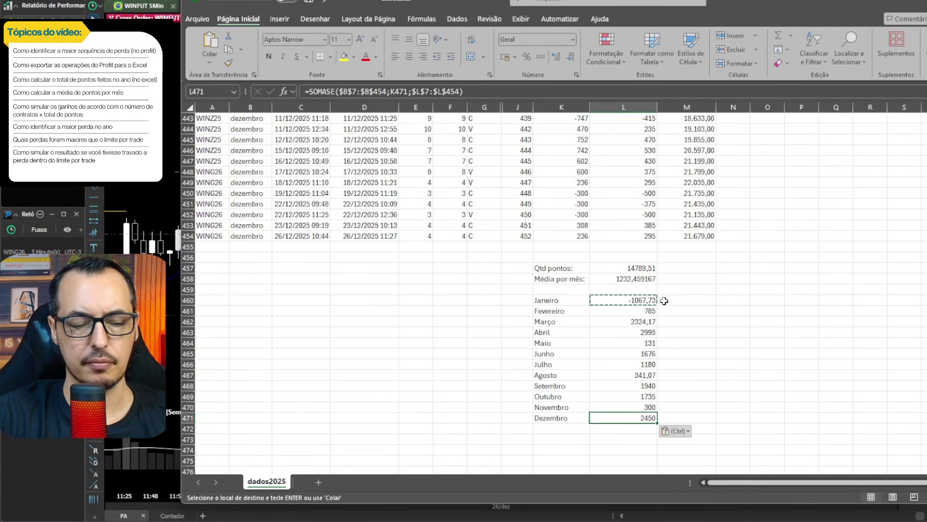
{"action": "key", "text": "Escape"}
Review the monthly point totals in column L, moving between the Dezembro and Janeiro rows
{"action": "key", "text": "Up"}
{"action": "key", "text": "Up"}
{"action": "key", "text": "Up"}
{"action": "key", "text": "Up"}
{"action": "key", "text": "Up"}
{"action": "key", "text": "Up"}
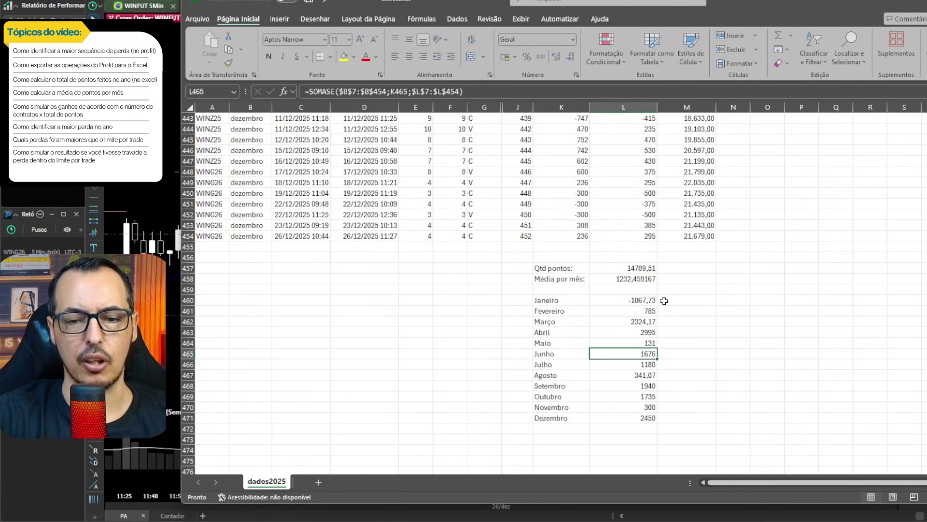
{"action": "key", "text": "Up"}
{"action": "key", "text": "Up"}
{"action": "key", "text": "Up"}
{"action": "key", "text": "Up"}
{"action": "key", "text": "Up"}
{"action": "key", "text": "Down"}
{"action": "key", "text": "Down"}
{"action": "key", "text": "Down"}
{"action": "key", "text": "Down"}
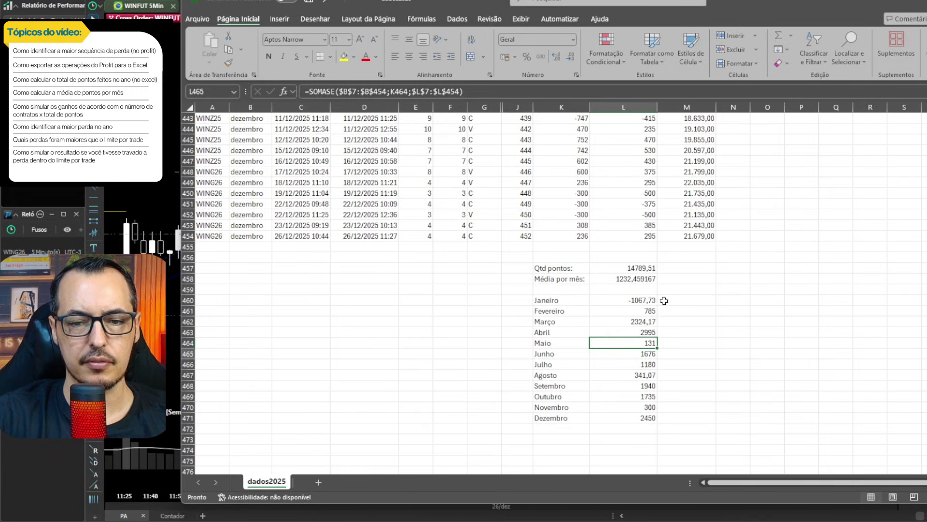
Total the twelve monthly point values in L460:L471 with a SOMA formula in L472
{"action": "key", "text": "Down"}
{"action": "key", "text": "Down"}
{"action": "key", "text": "Down"}
{"action": "key", "text": "Down"}
{"action": "key", "text": "Down"}
{"action": "key", "text": "Down"}
{"action": "key", "text": "Down"}
{"action": "key", "text": "Down"}
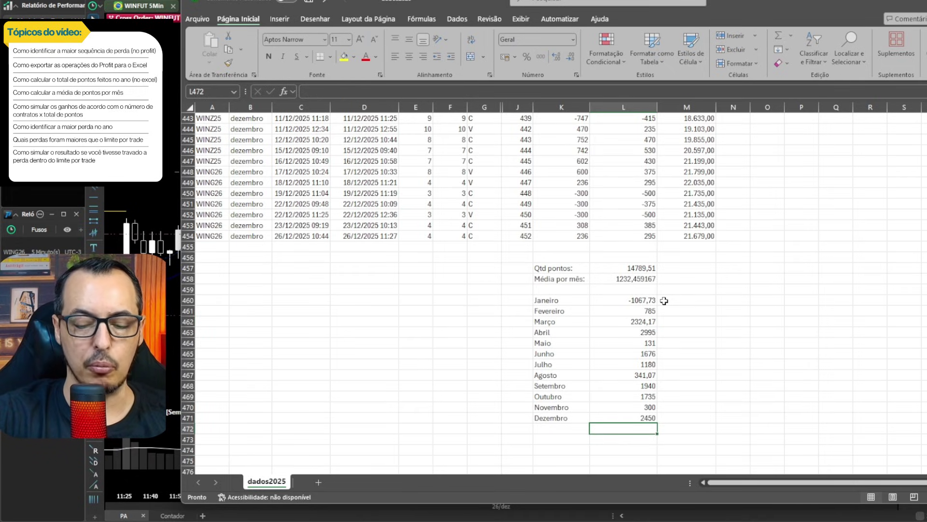
{"action": "type", "text": "=soma"}
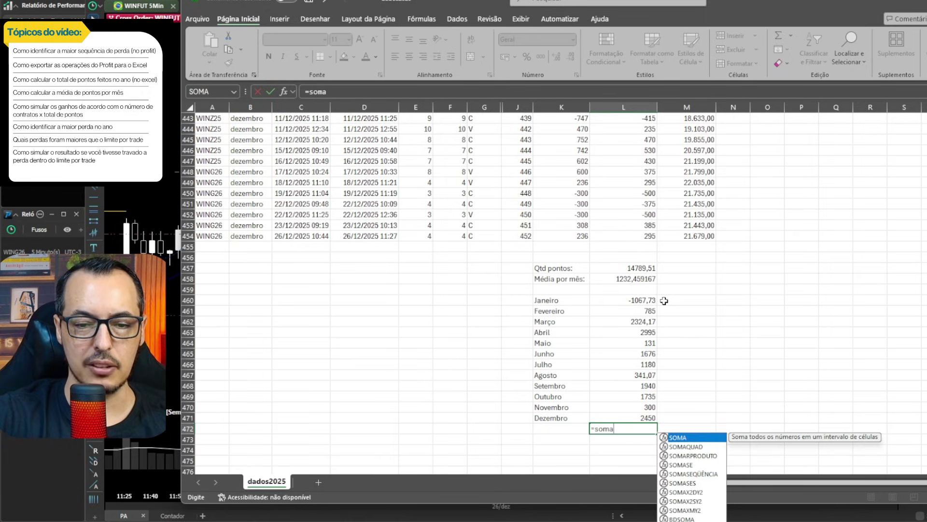
{"action": "type", "text": "("}
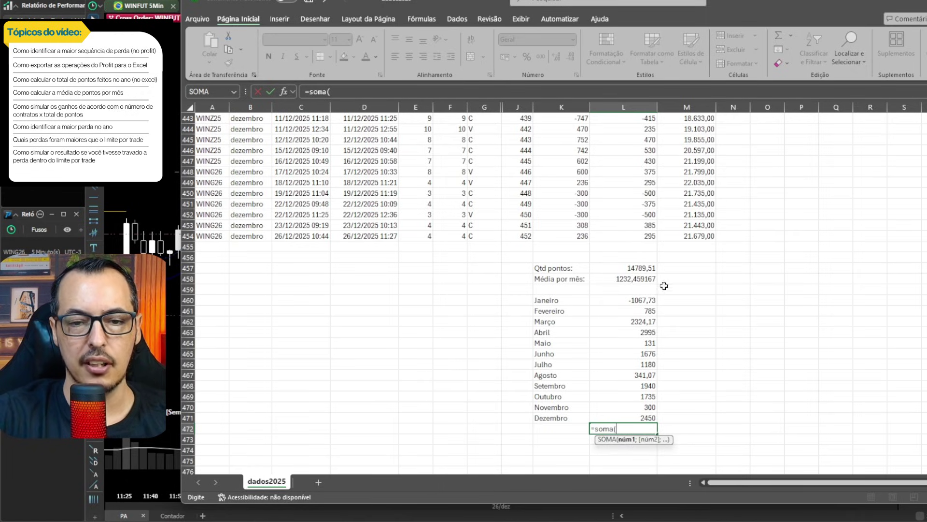
{"action": "left_click_drag", "start_coordinate": [630, 304], "coordinate": [635, 414]}
{"action": "key", "text": "Return"}
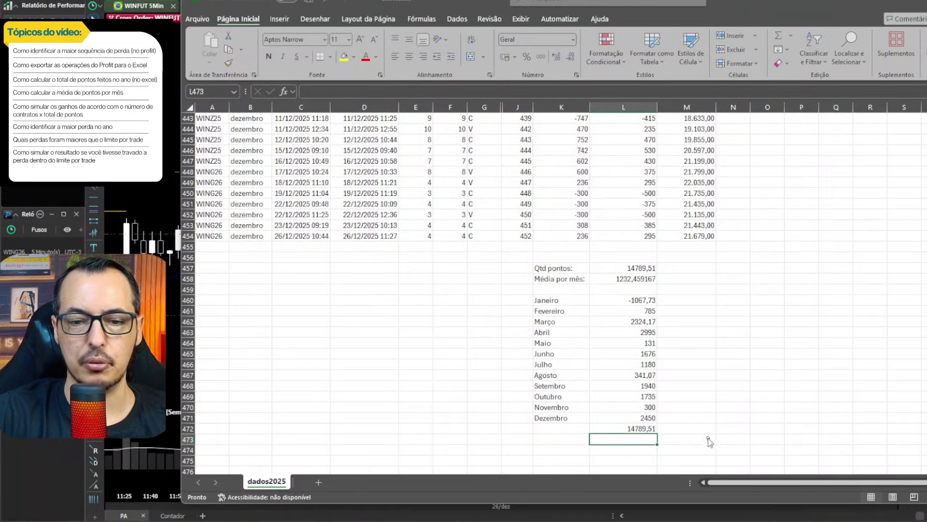
Compare the monthly sum in L472 with the Qtd pontos total in L457
{"action": "left_click_drag", "start_coordinate": [728, 431], "coordinate": [667, 429]}
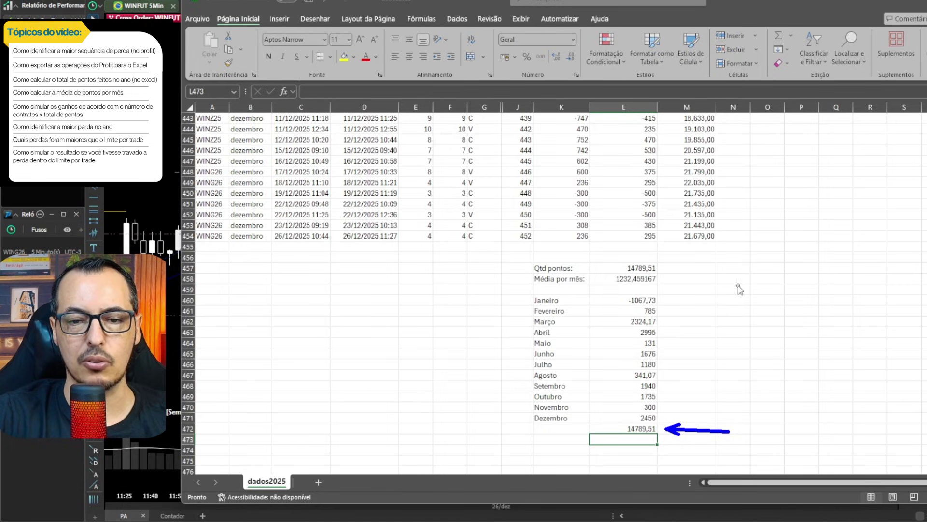
{"action": "left_click_drag", "start_coordinate": [727, 284], "coordinate": [658, 268]}
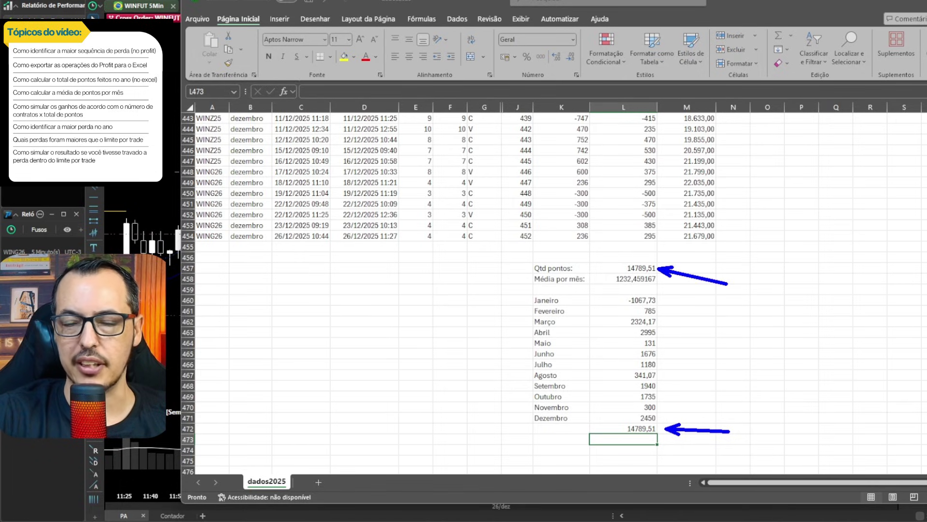
{"action": "key", "text": "Escape"}
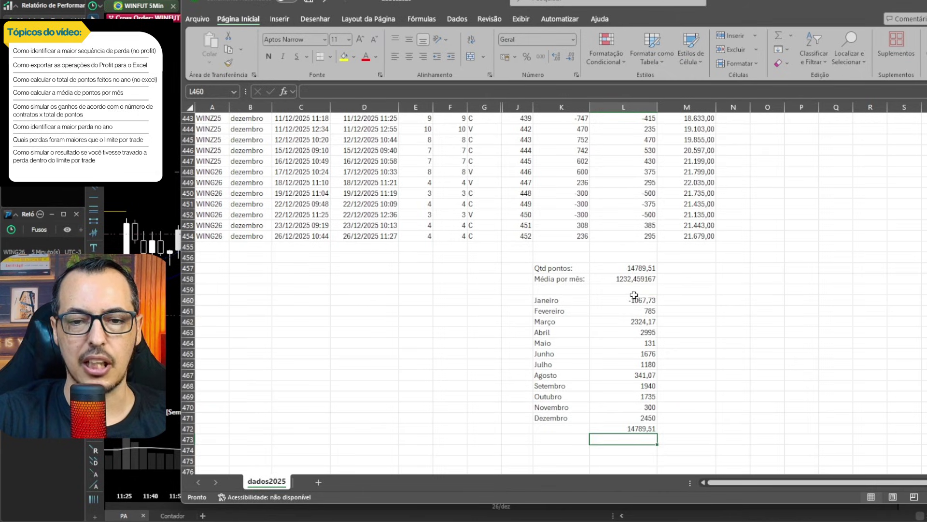
Centre the monthly point values in L460:L471 horizontally
{"action": "left_click", "coordinate": [641, 301]}
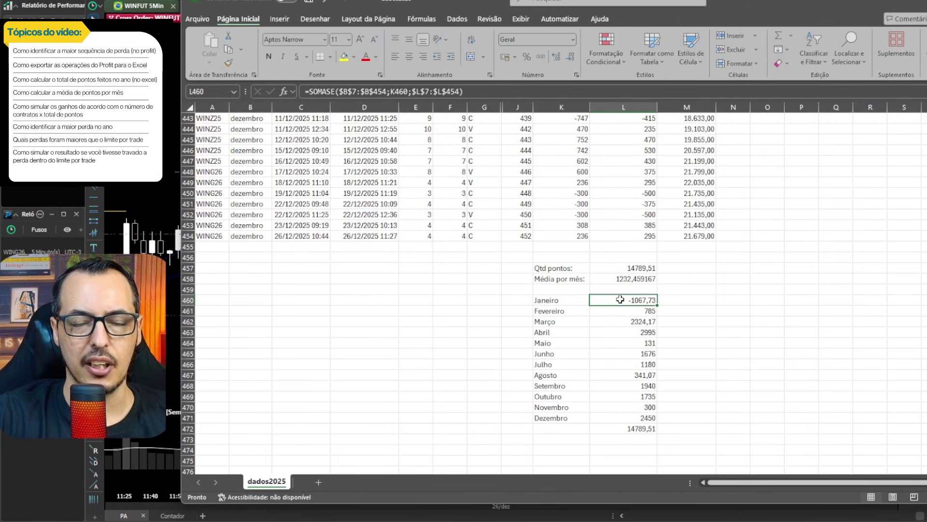
{"action": "left_click_drag", "start_coordinate": [620, 300], "coordinate": [618, 419]}
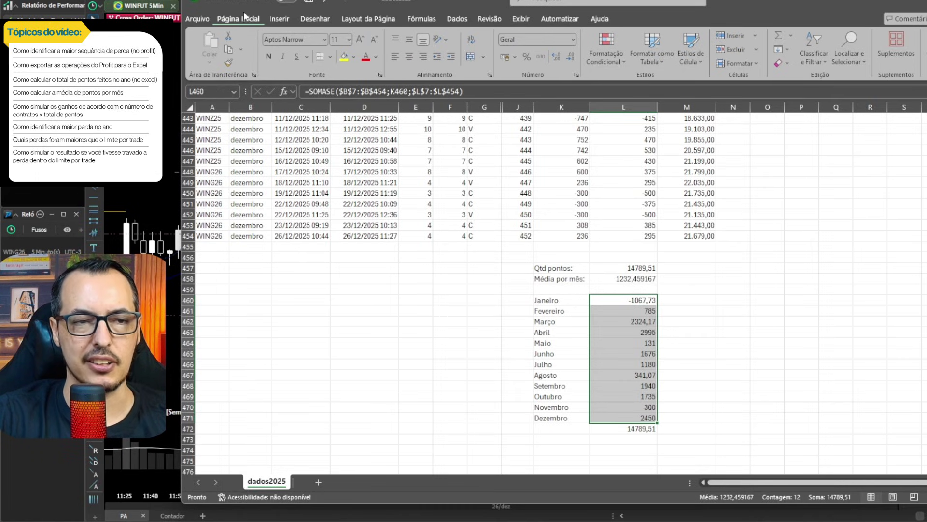
{"action": "left_click", "coordinate": [410, 57]}
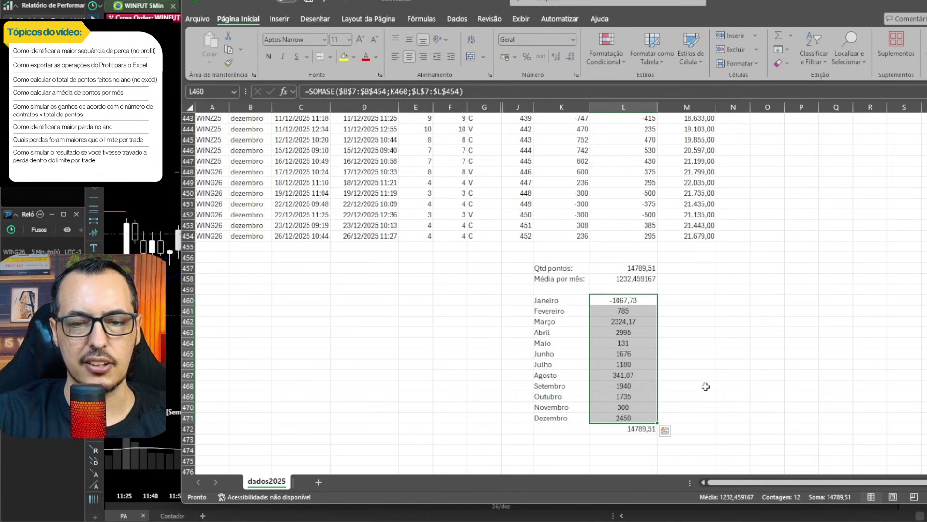
{"action": "left_click", "coordinate": [628, 407]}
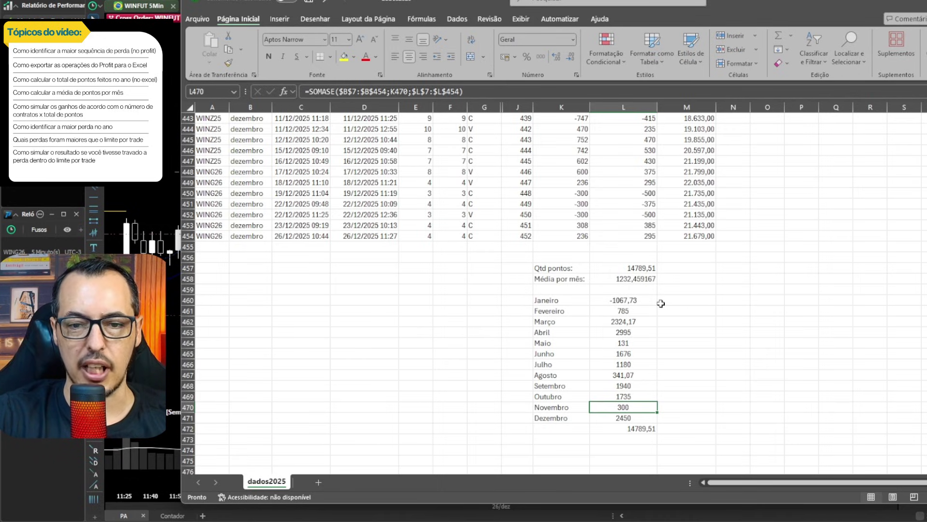
{"action": "left_click", "coordinate": [641, 300]}
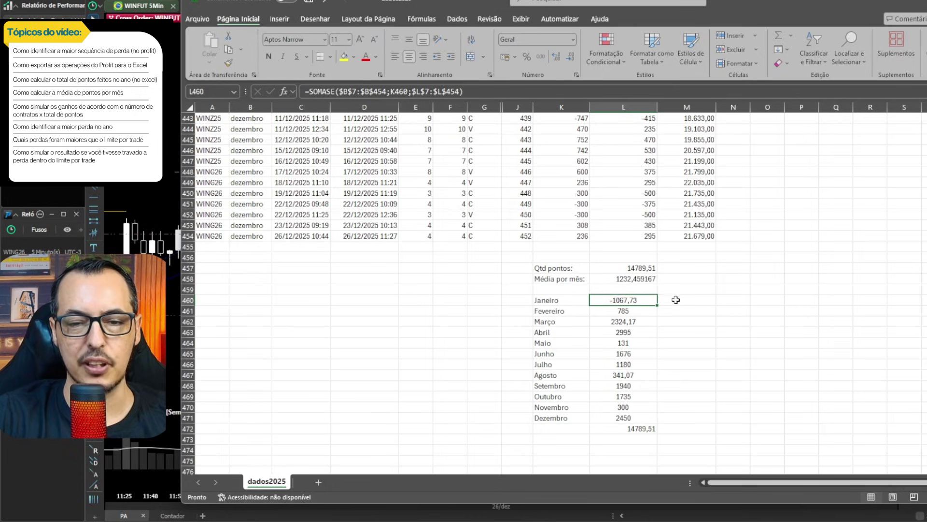
Enter the heading PONTOS in L459 and the heading FINANCEIRO in M459
{"action": "left_click", "coordinate": [615, 289]}
{"action": "key", "text": "Caps_Lock"}
{"action": "type", "text": "PONTOP"}
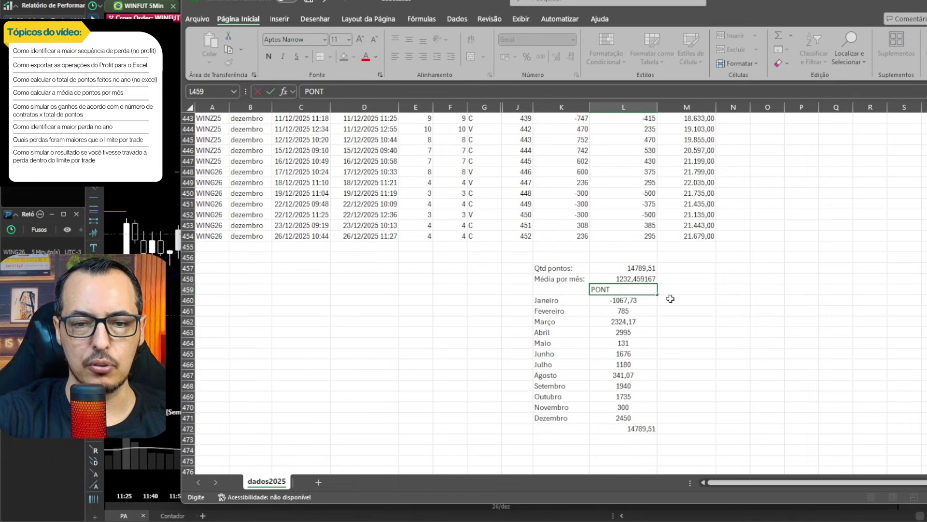
{"action": "key", "text": "Return"}
{"action": "key", "text": "Up"}
{"action": "key", "text": "Right"}
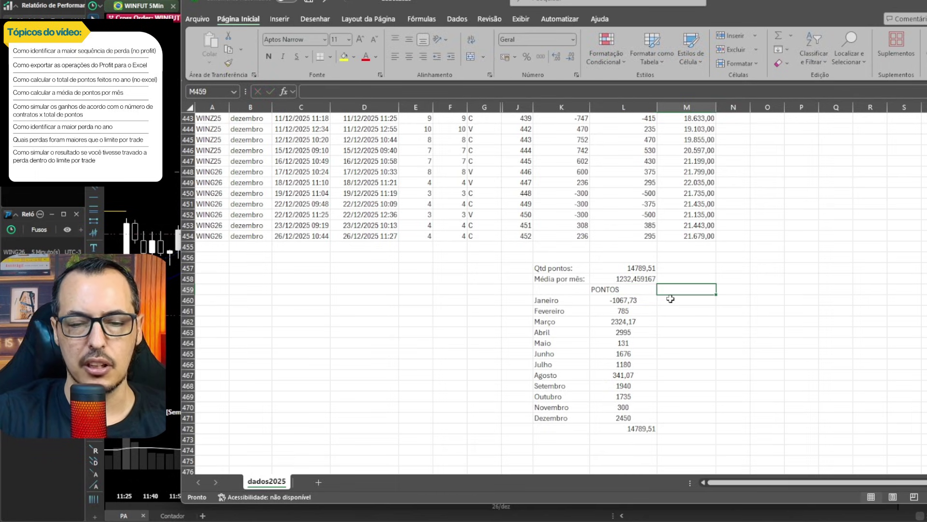
{"action": "type", "text": "FINANCEIRO"}
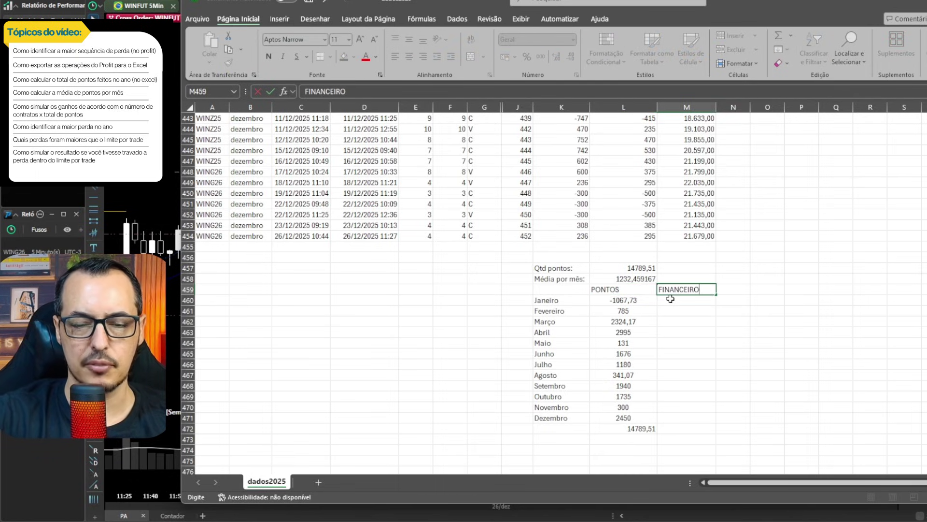
{"action": "key", "text": "Return"}
Centre the PONTOS and FINANCEIRO headings in L459:M459
{"action": "key", "text": "Up"}
{"action": "key", "text": "Left"}
{"action": "key", "text": "shift+Right"}
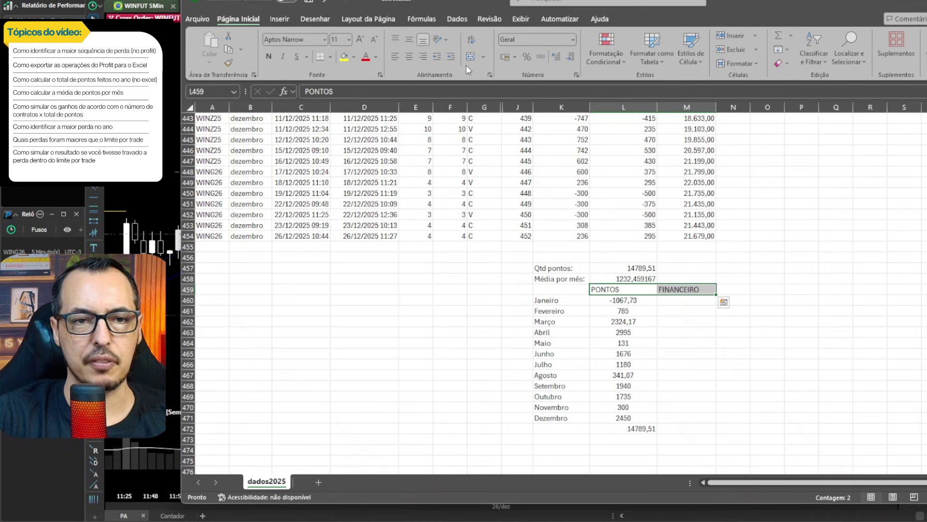
{"action": "left_click", "coordinate": [408, 57]}
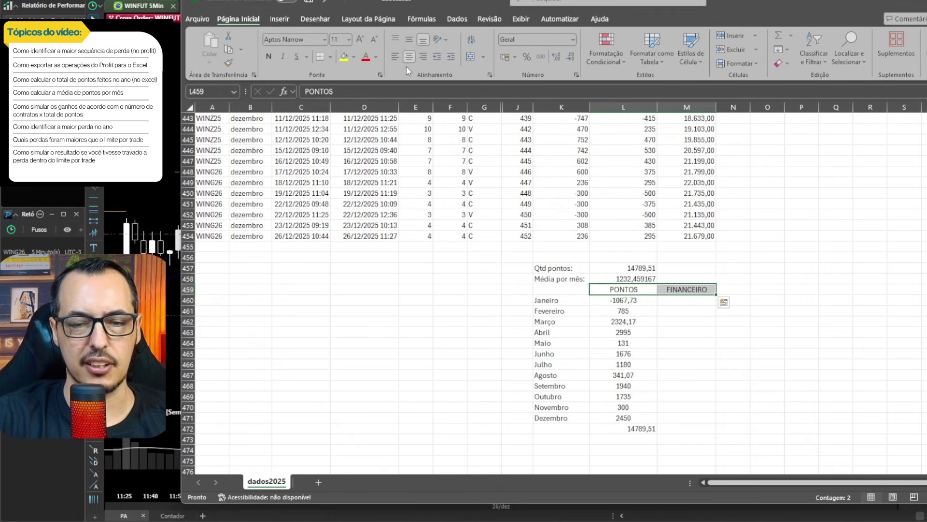
Copy the Janeiro SOMASE formula from L460 into M460 under FINANCEIRO
{"action": "left_click", "coordinate": [671, 301]}
{"action": "key", "text": "Left"}
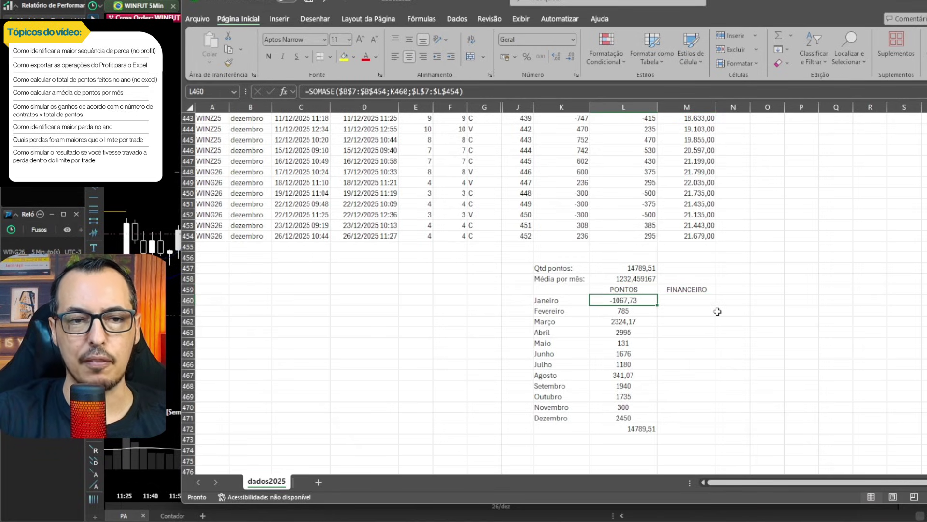
{"action": "key", "text": "Right"}
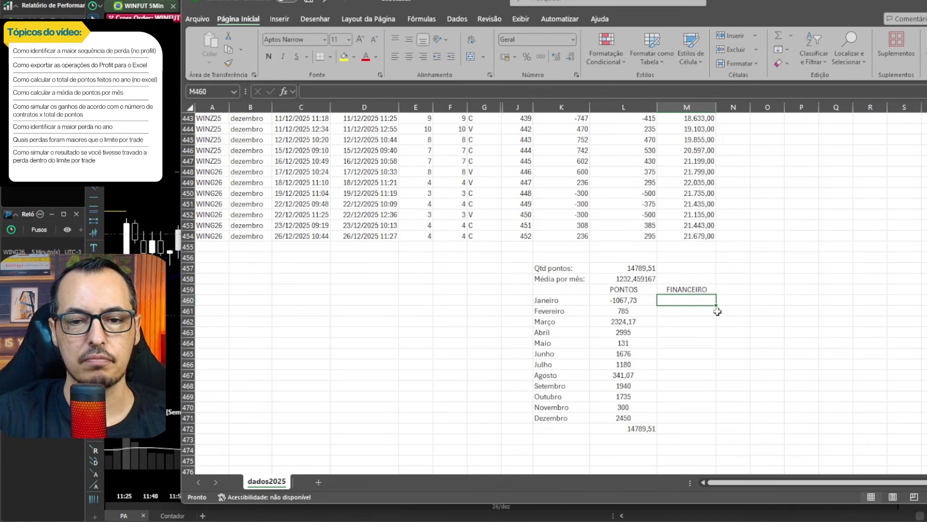
{"action": "key", "text": "Left"}
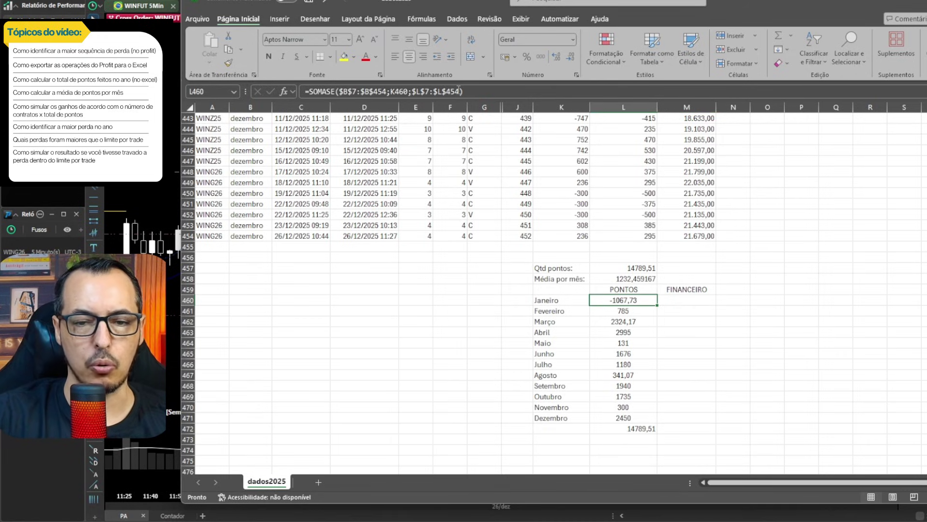
{"action": "key", "text": "ctrl+c"}
{"action": "key", "text": "Right"}
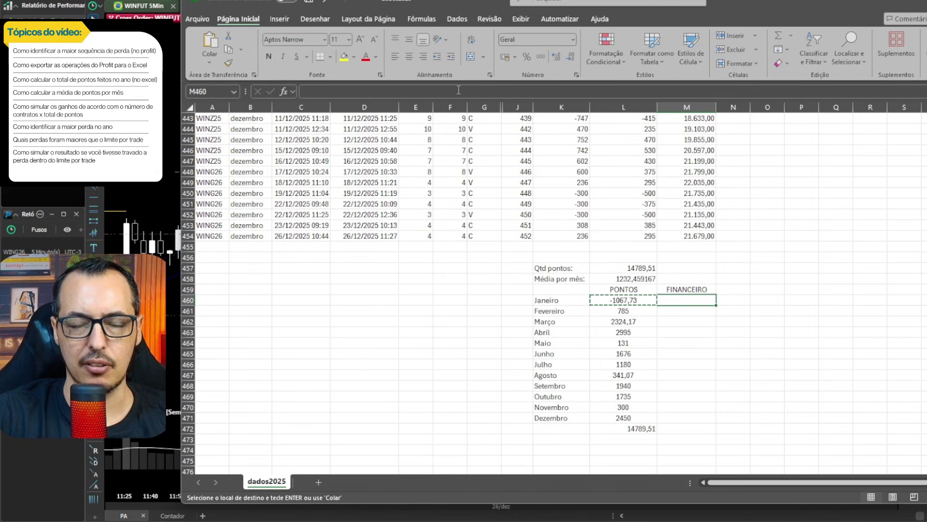
{"action": "key", "text": "Return"}
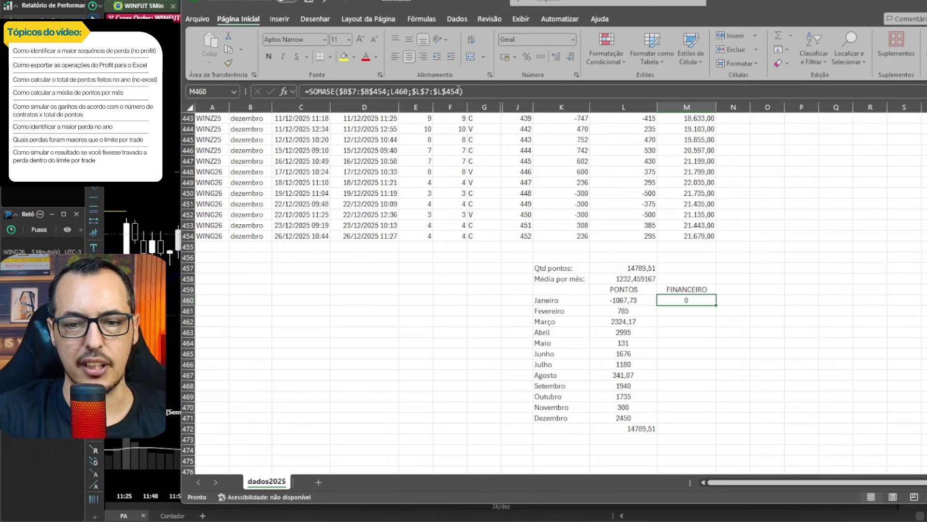
Change the criterion in the M460 SOMASE formula from L460 to the Janeiro cell K460
{"action": "key", "text": "F2"}
{"action": "key", "text": "Left"}
{"action": "key", "text": "Left"}
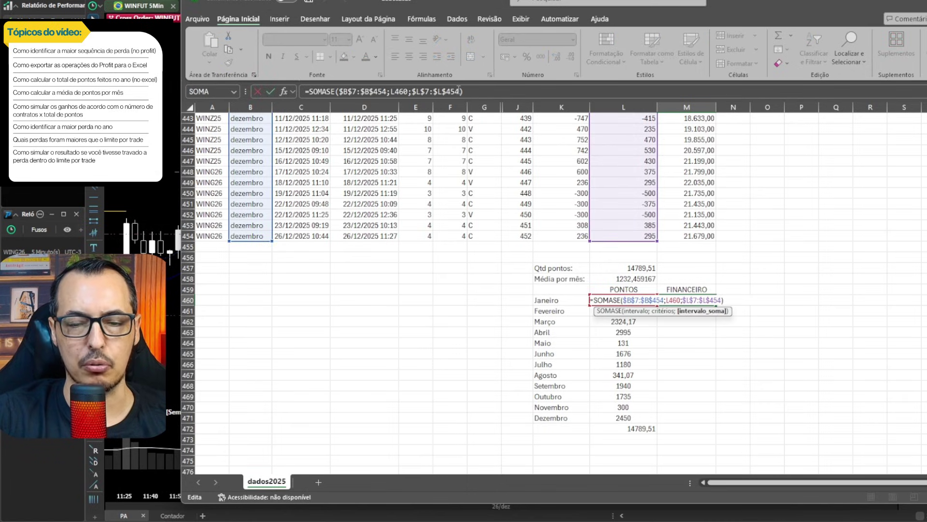
{"action": "key", "text": "Left"}
{"action": "key", "text": "Left"}
{"action": "key", "text": "Left"}
{"action": "key", "text": "Left"}
{"action": "key", "text": "Left"}
{"action": "key", "text": "Left"}
{"action": "key", "text": "Left"}
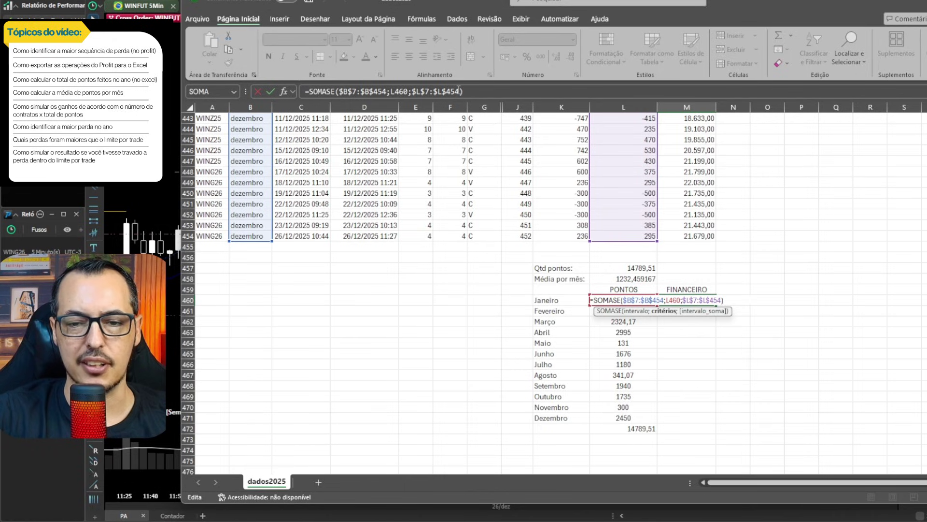
{"action": "key", "text": "BackSpace"}
{"action": "key", "text": "BackSpace"}
{"action": "key", "text": "BackSpace"}
{"action": "key", "text": "BackSpace"}
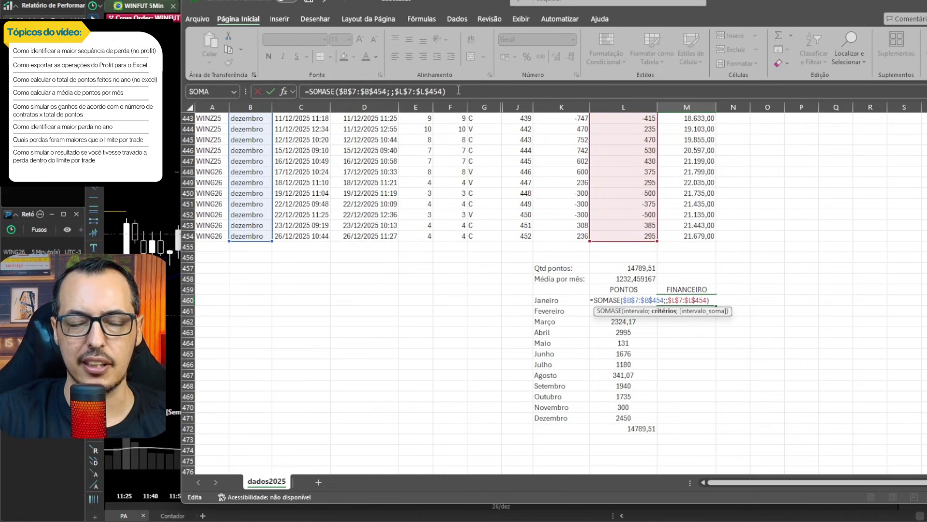
{"action": "left_click", "coordinate": [560, 302]}
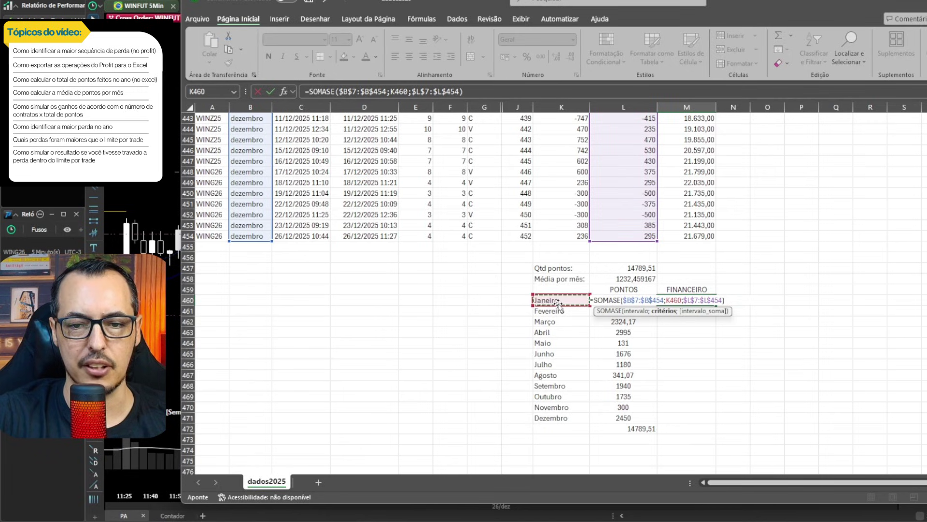
{"action": "key", "text": "Return"}
{"action": "key", "text": "Up"}
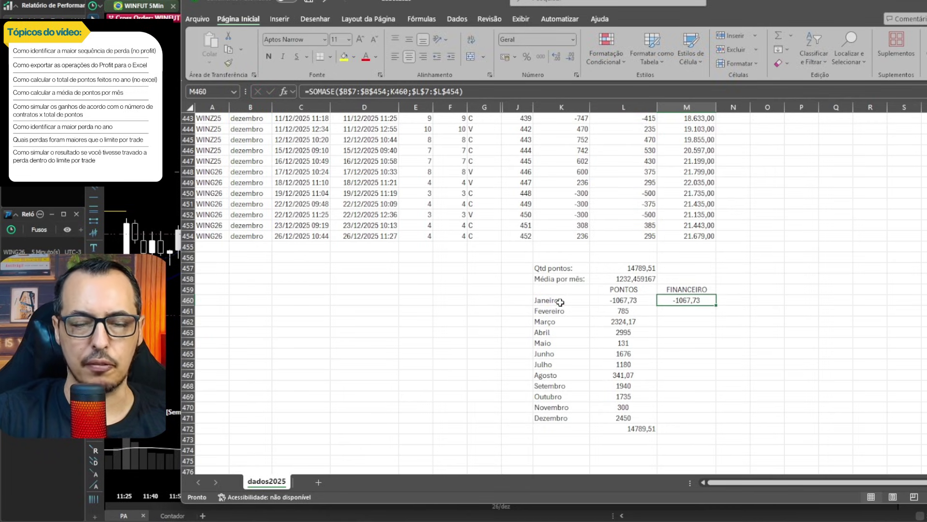
Check which criterion and sum range the M460 formula refers to, without changing it
{"action": "left_click", "coordinate": [568, 301]}
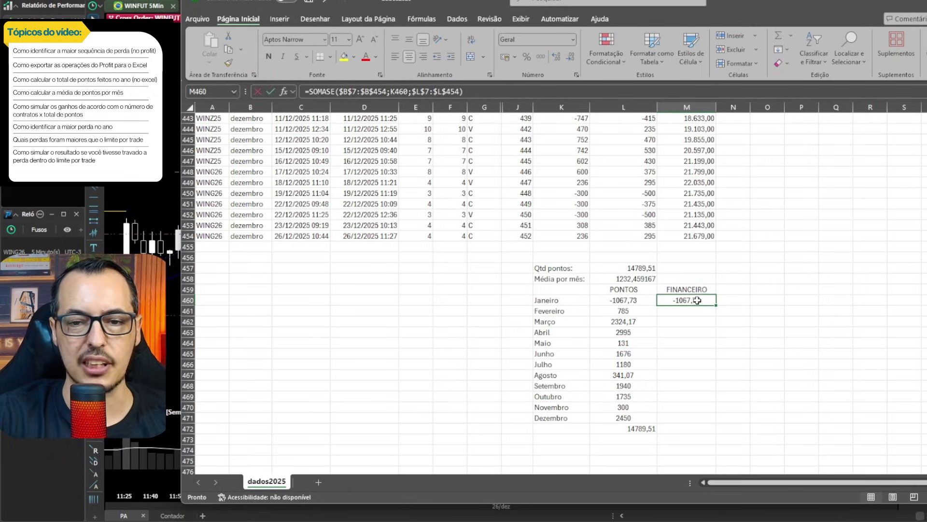
{"action": "double_click", "coordinate": [697, 300]}
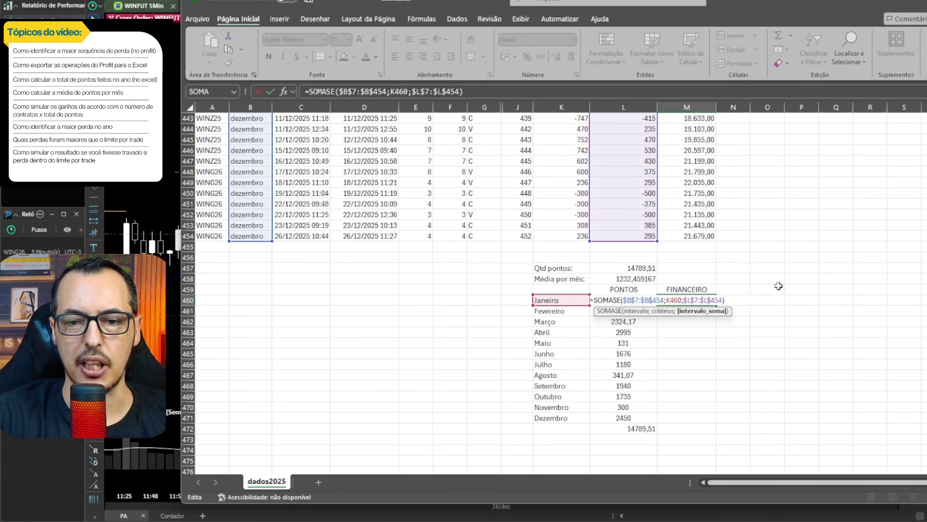
{"action": "key", "text": "ctrl+Return"}
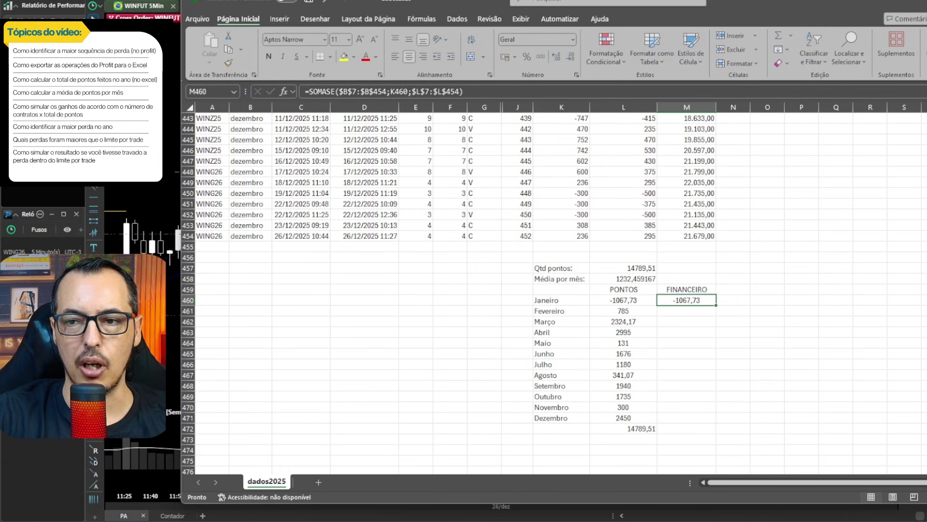
Rename the Res. Operação (%) heading in L6 as NUMERO PONTO
{"action": "scroll", "coordinate": [556, 290], "scroll_direction": "up", "scroll_amount": 20}
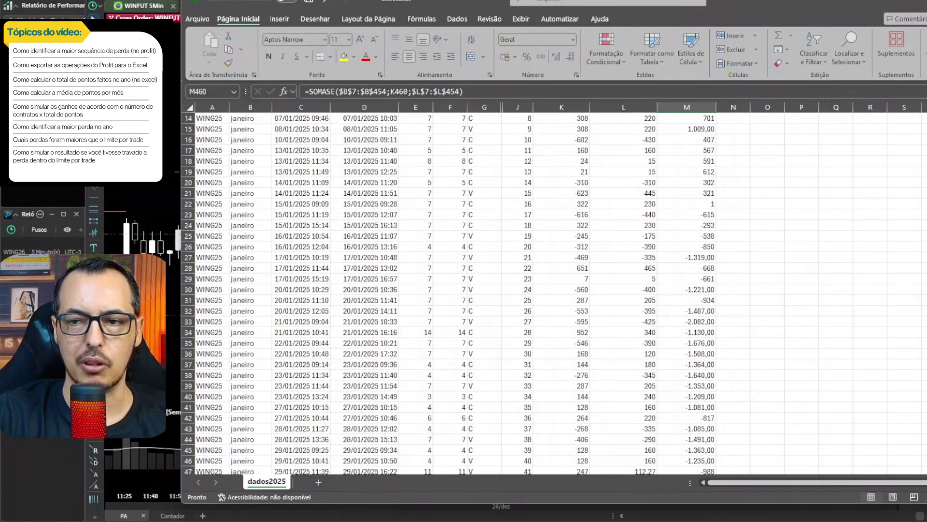
{"action": "scroll", "coordinate": [859, 126], "scroll_direction": "up", "scroll_amount": 5}
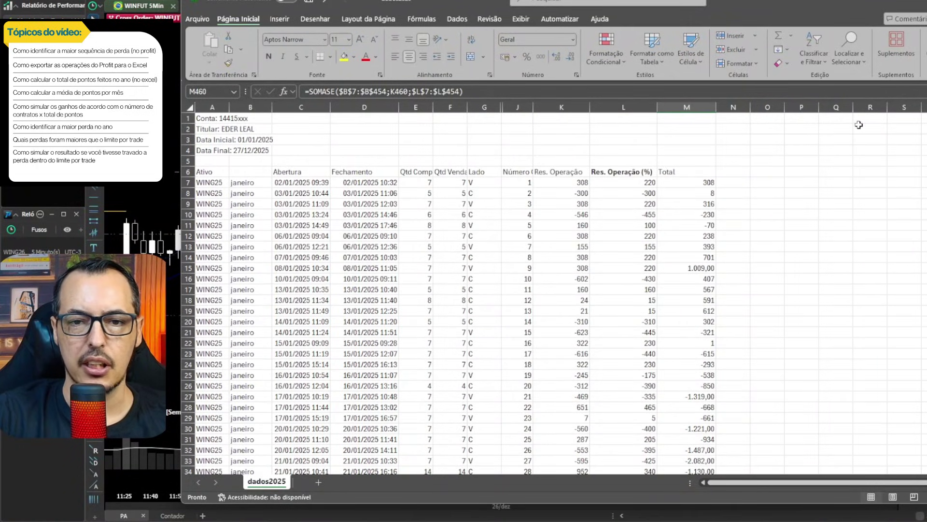
{"action": "left_click", "coordinate": [627, 173]}
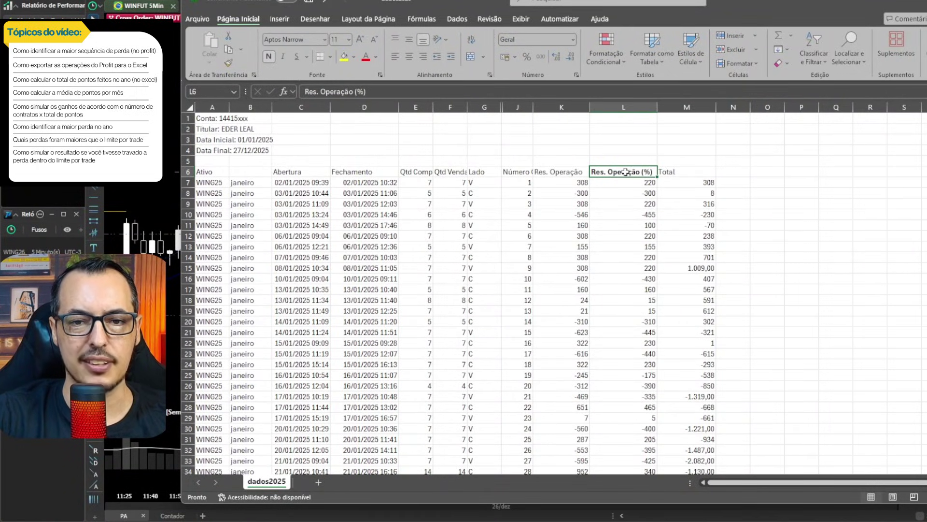
{"action": "key", "text": "Caps_Lock"}
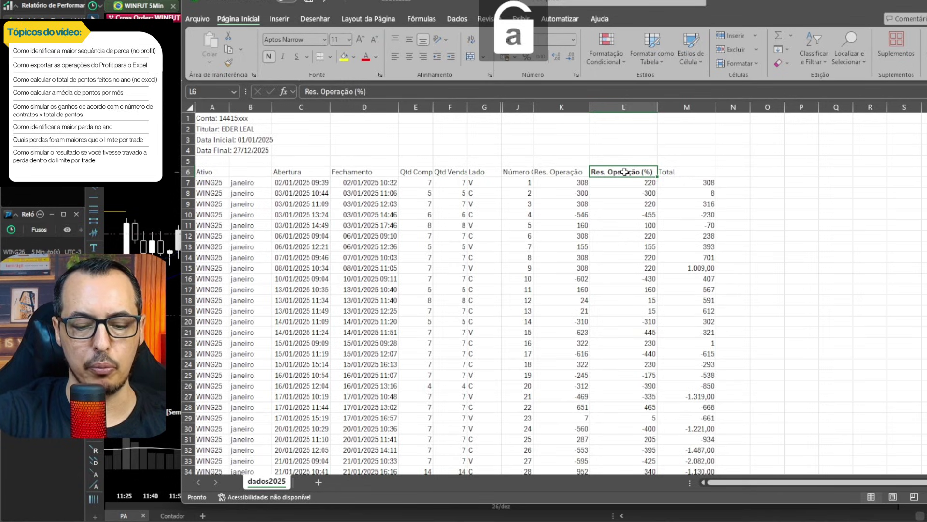
{"action": "type", "text": "nu"}
{"action": "key", "text": "Caps_Lock"}
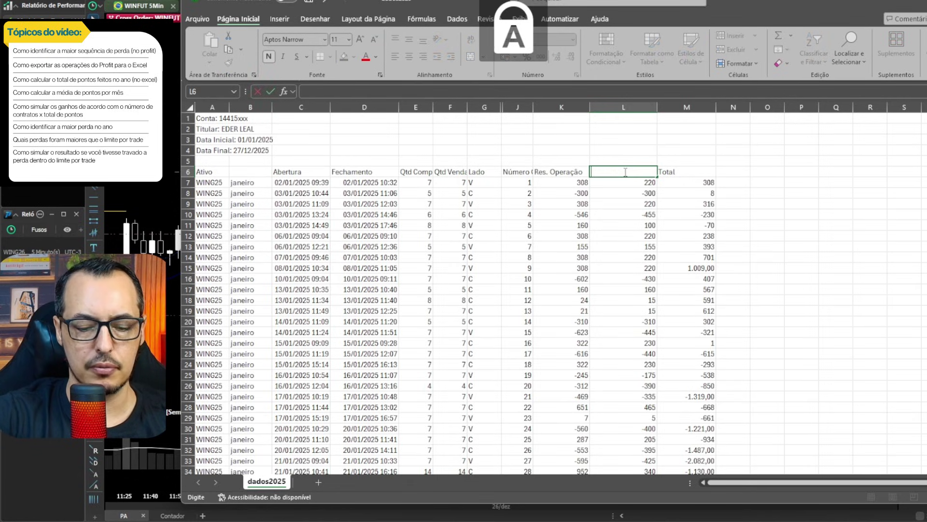
{"action": "type", "text": "NUMERO PONTO"}
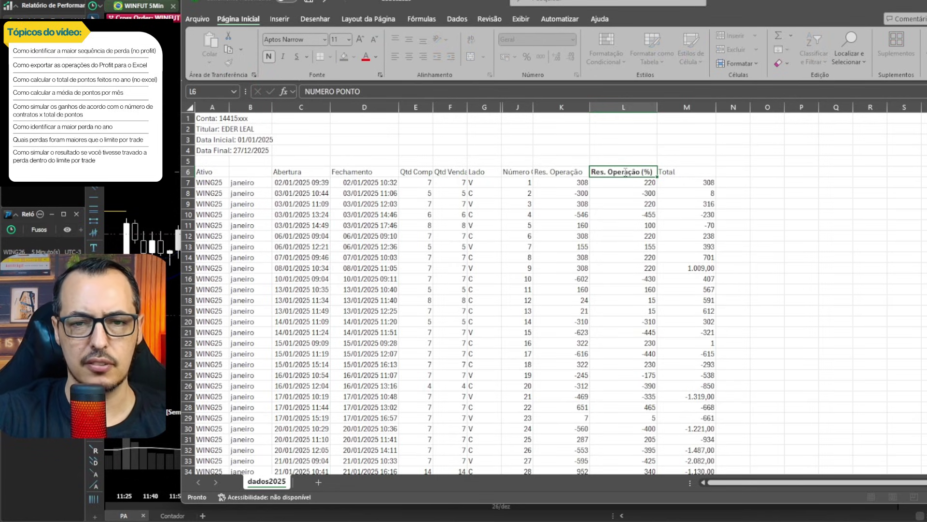
{"action": "key", "text": "Return"}
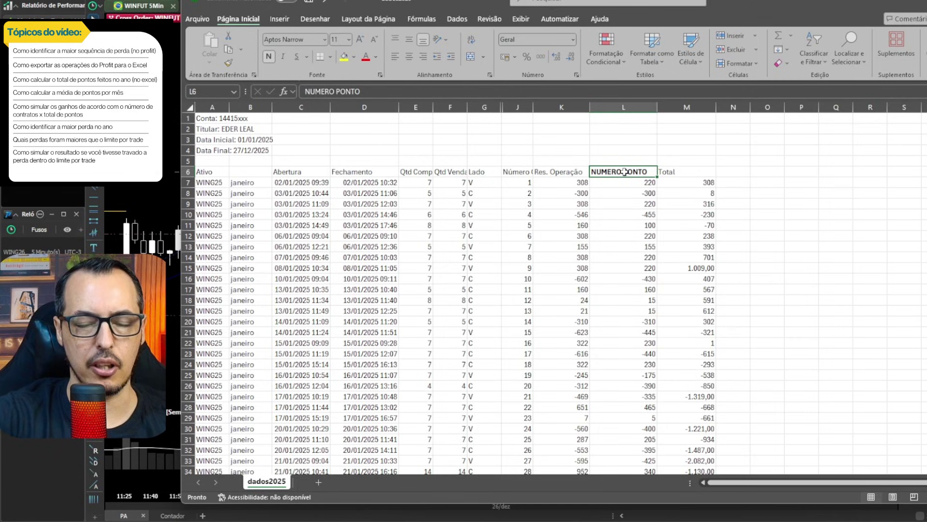
Rename the heading in L6 as QTD PONTOS
{"action": "type", "text": "QTD"}
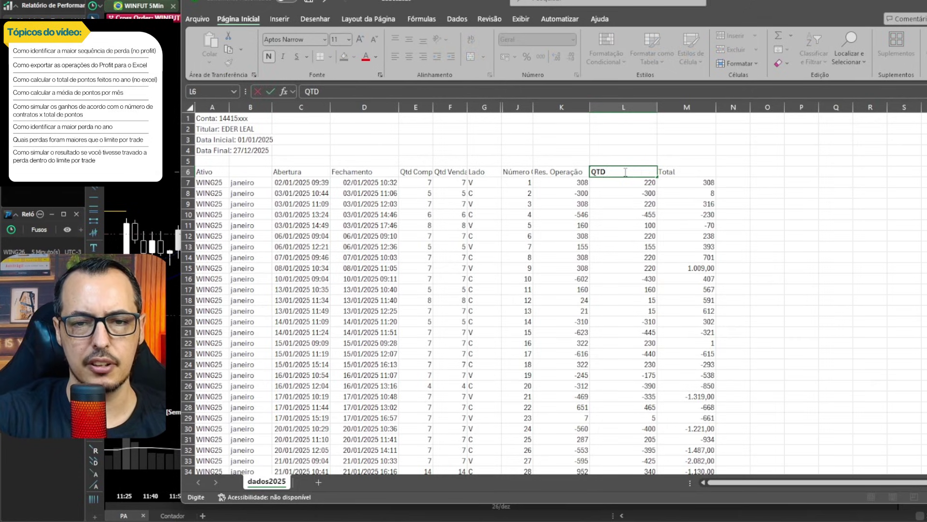
{"action": "type", "text": " PONTOS"}
{"action": "key", "text": "Return"}
{"action": "left_click", "coordinate": [625, 172]}
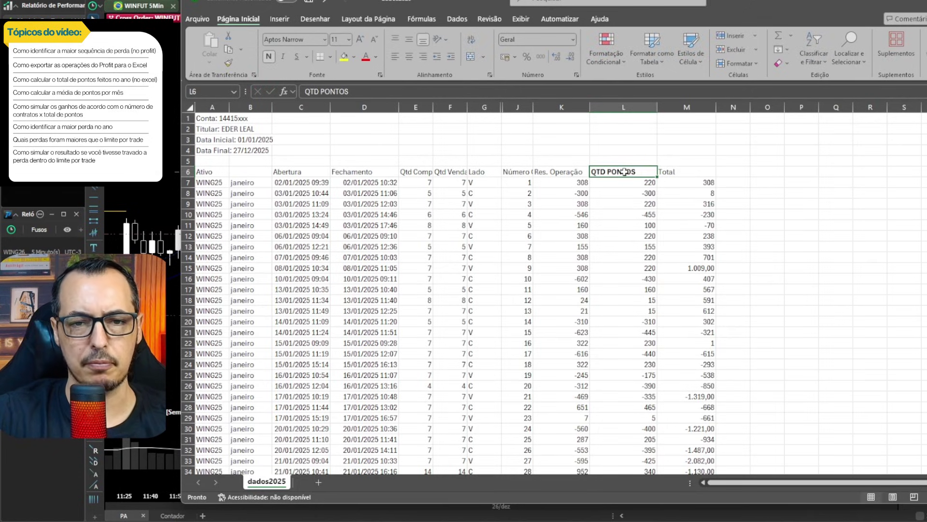
Rename the Res. Operação heading in K6 as FINANCEIRO
{"action": "key", "text": "Left"}
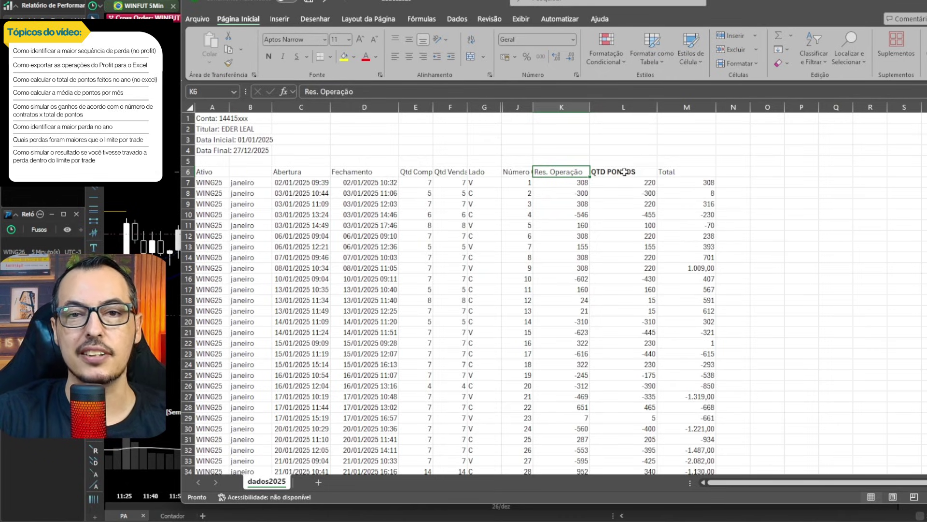
{"action": "type", "text": "FI"}
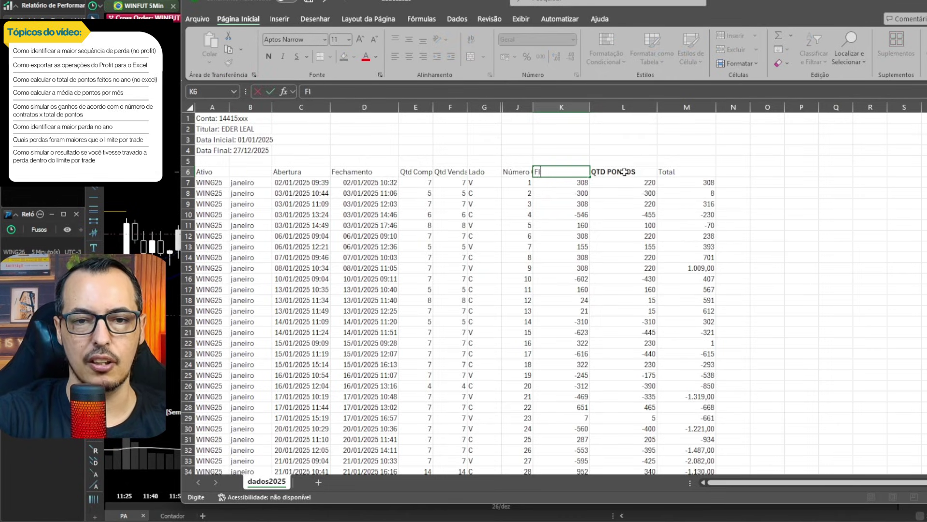
{"action": "type", "text": "NAN"}
{"action": "key", "text": "BackSpace"}
{"action": "key", "text": "BackSpace"}
{"action": "type", "text": "NANCIER"}
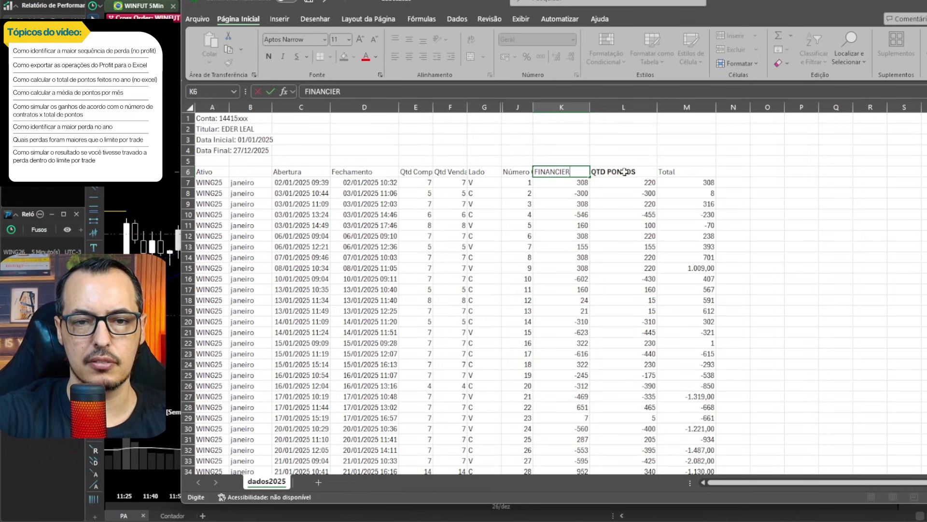
{"action": "key", "text": "BackSpace"}
{"action": "key", "text": "BackSpace"}
{"action": "key", "text": "BackSpace"}
{"action": "type", "text": "EIRO"}
{"action": "key", "text": "Return"}
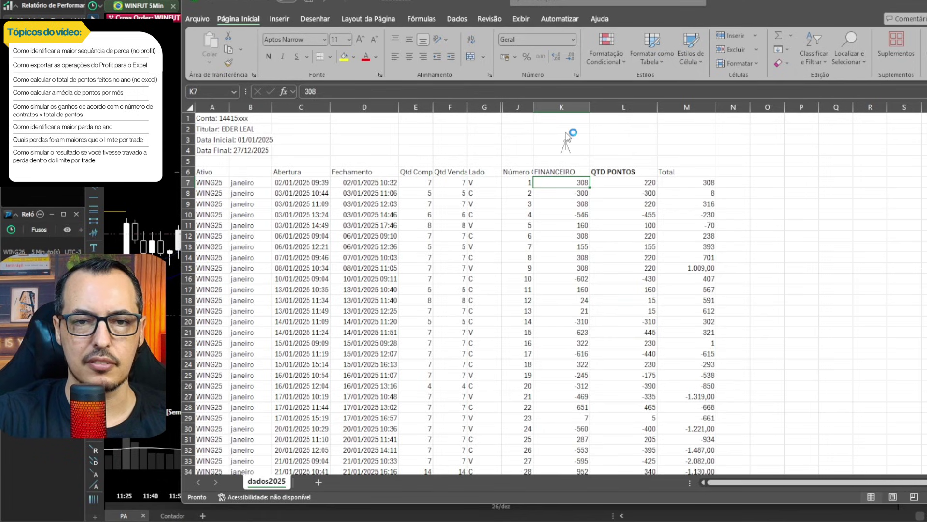
{"action": "left_click_drag", "start_coordinate": [566, 133], "coordinate": [562, 115]}
{"action": "left_click_drag", "start_coordinate": [532, 143], "coordinate": [553, 167]}
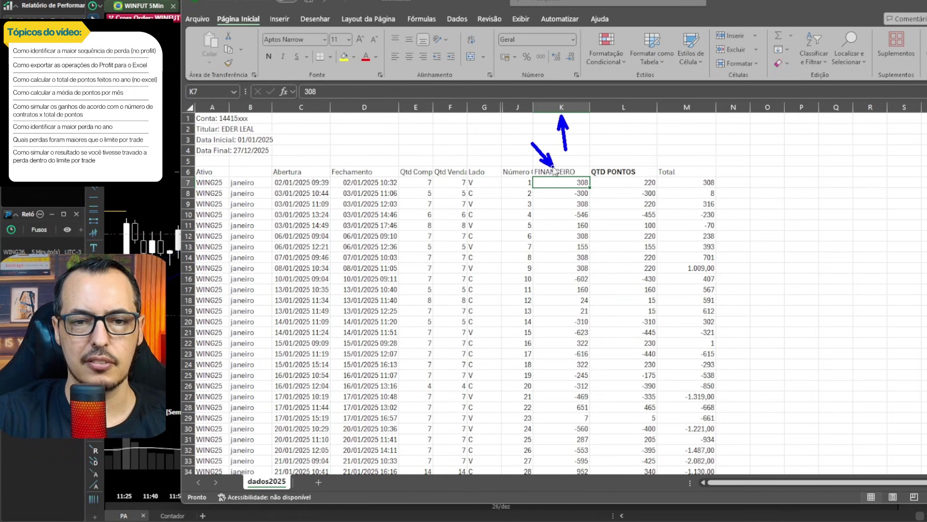
Set the start of the sum range in the Janeiro SOMASE formula in M460 to $K$7 and reselect that cell
{"action": "scroll", "coordinate": [570, 319], "scroll_direction": "down", "scroll_amount": 3}
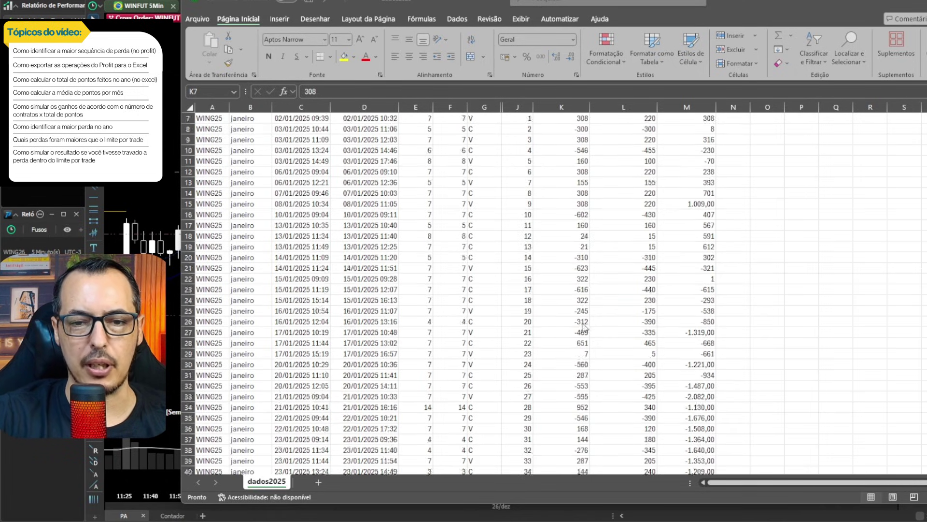
{"action": "left_click", "coordinate": [571, 322]}
{"action": "scroll", "coordinate": [572, 341], "scroll_direction": "down", "scroll_amount": 20}
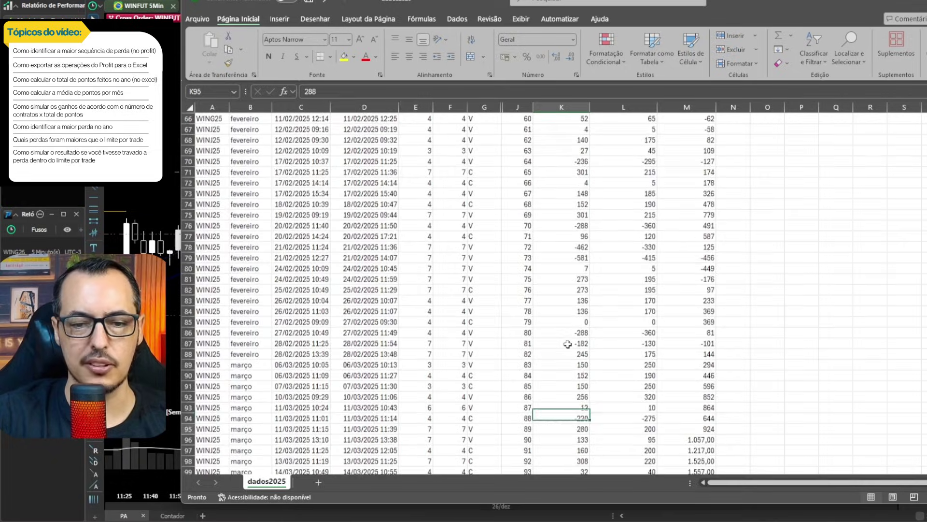
{"action": "key", "text": "Page_Down"}
{"action": "key", "text": "Page_Down"}
{"action": "key", "text": "Page_Down"}
{"action": "key", "text": "Page_Down"}
{"action": "key", "text": "Page_Down"}
{"action": "key", "text": "Page_Down"}
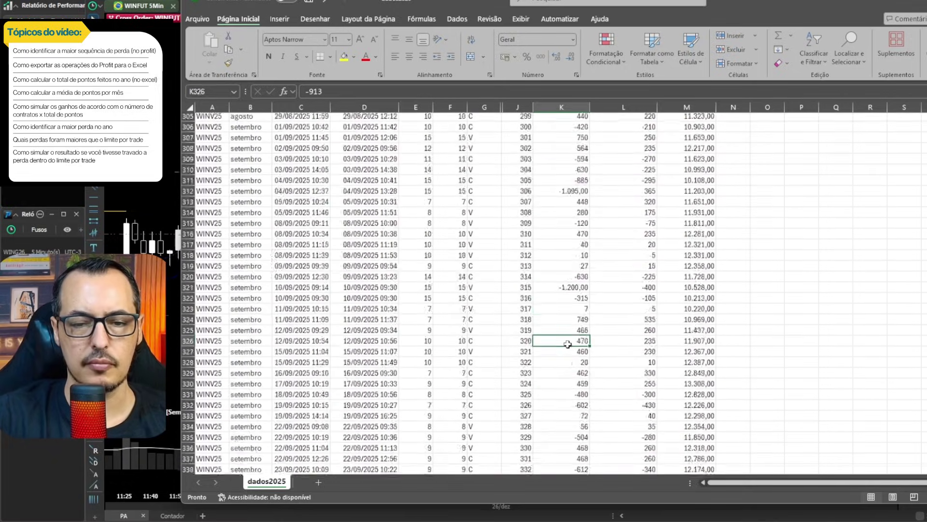
{"action": "key", "text": "Page_Down"}
{"action": "key", "text": "Page_Down"}
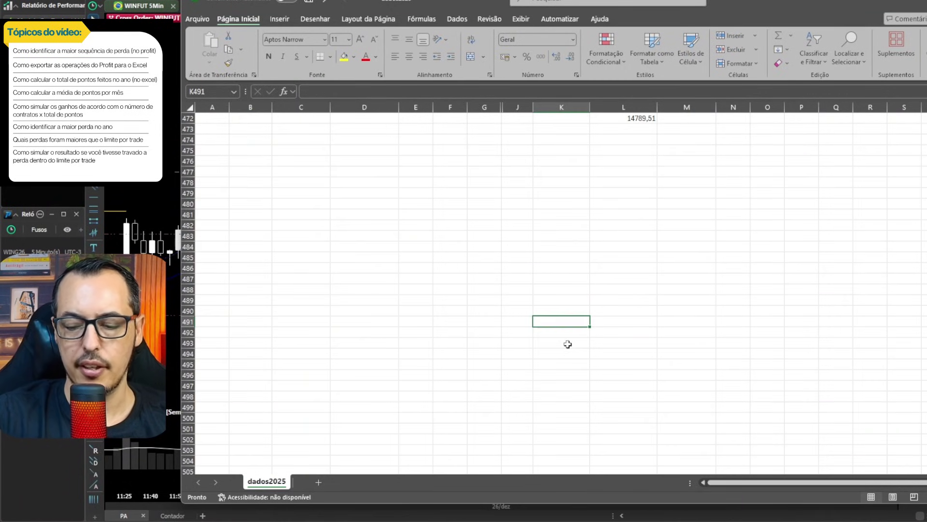
{"action": "scroll", "coordinate": [570, 210], "scroll_direction": "up", "scroll_amount": 8}
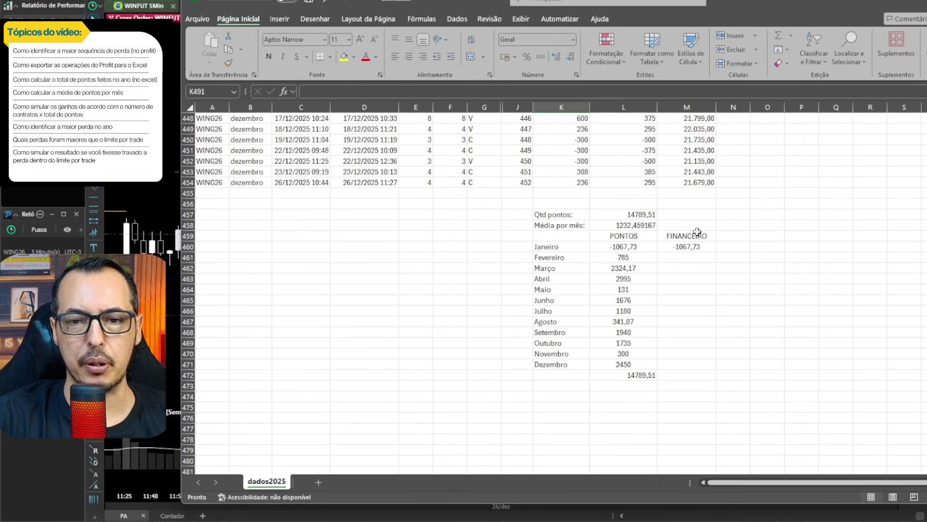
{"action": "left_click", "coordinate": [684, 247]}
{"action": "double_click", "coordinate": [685, 247]}
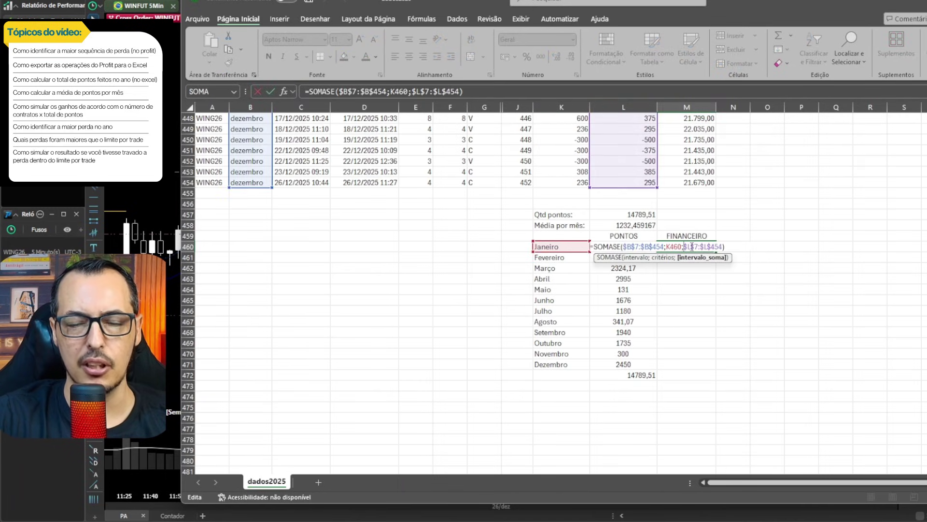
{"action": "left_click", "coordinate": [691, 246]}
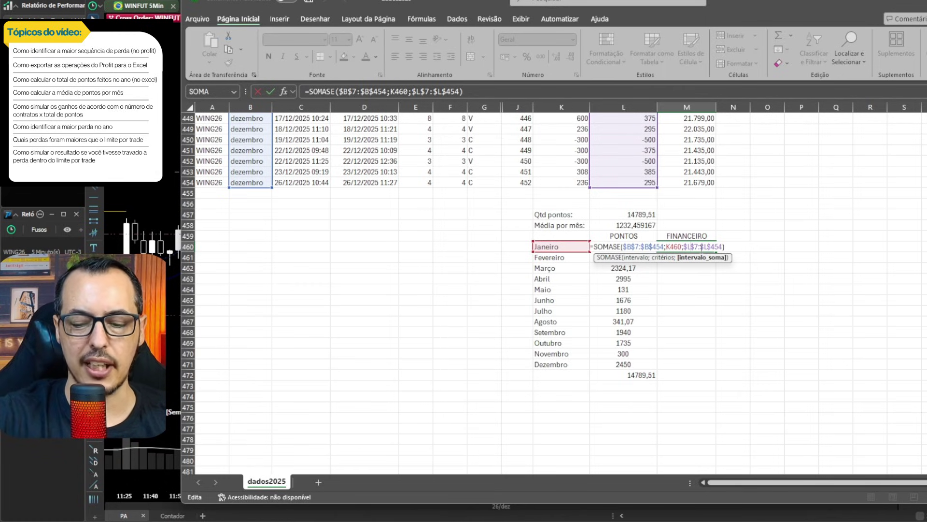
{"action": "key", "text": "BackSpace"}
{"action": "type", "text": "K"}
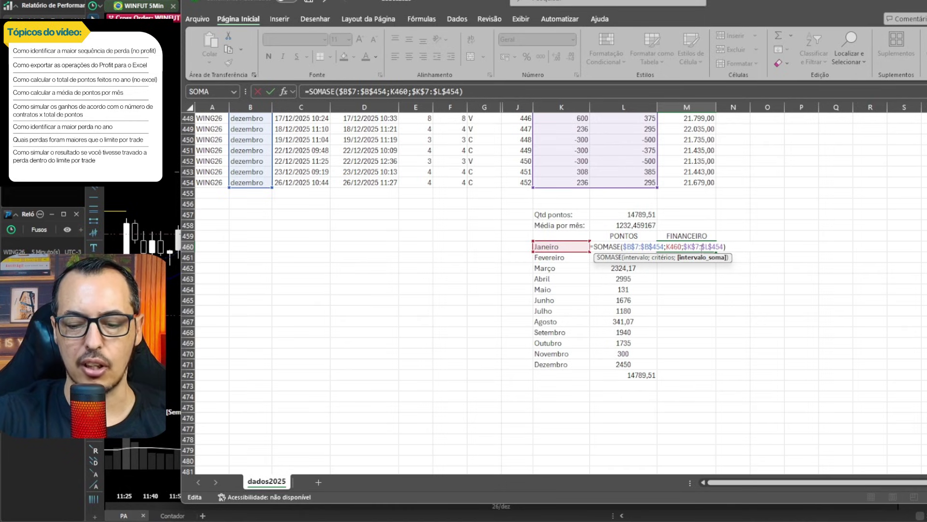
{"action": "key", "text": "Return"}
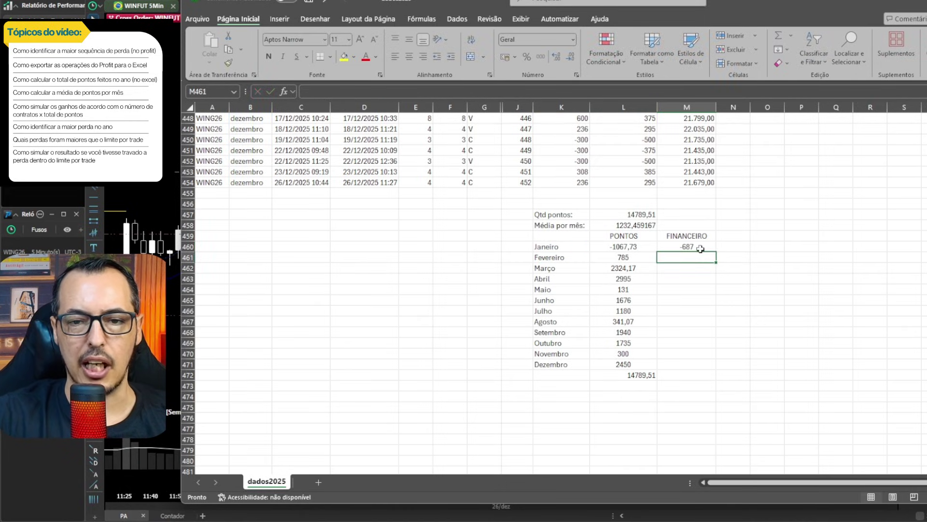
{"action": "left_click", "coordinate": [700, 249]}
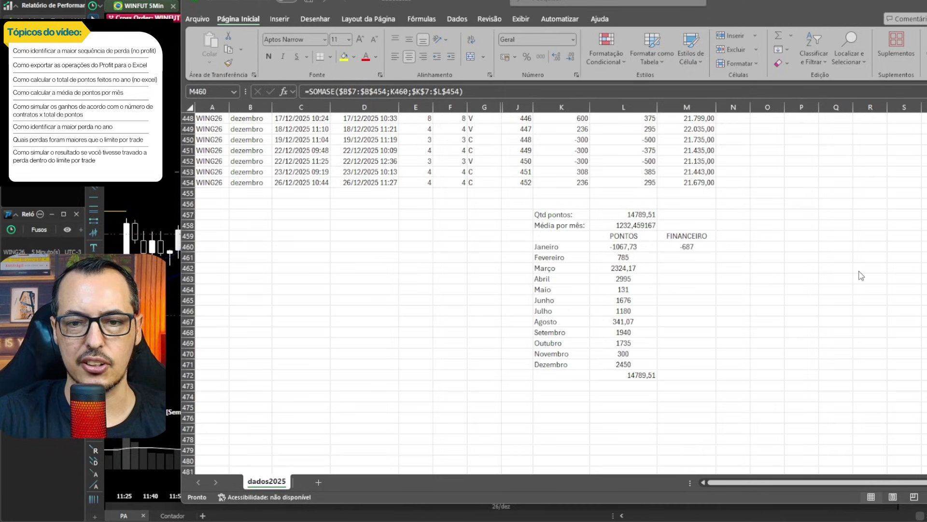
{"action": "left_click", "coordinate": [660, 249]}
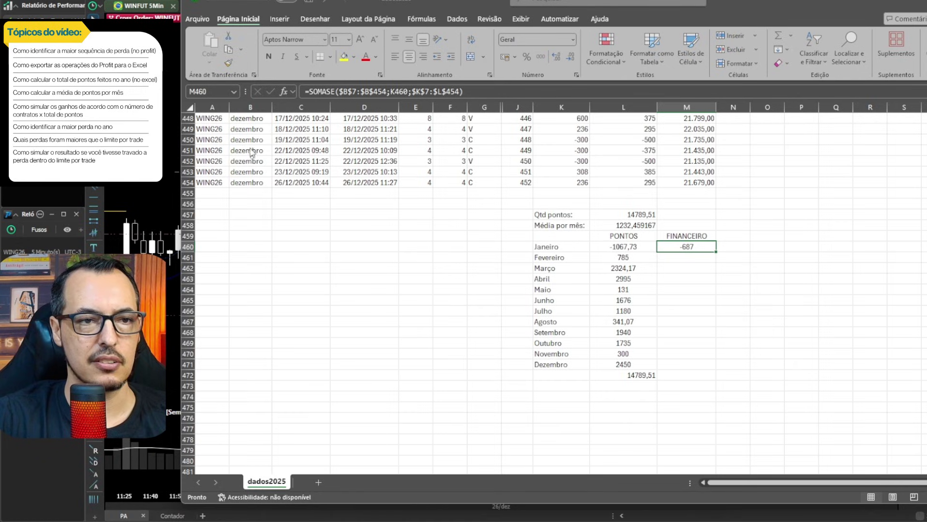
{"action": "mouse_move", "coordinate": [252, 157]}
{"action": "left_mouse_down"}
{"action": "mouse_move", "coordinate": [248, 83]}
{"action": "mouse_move", "coordinate": [232, 25]}
{"action": "left_mouse_up"}
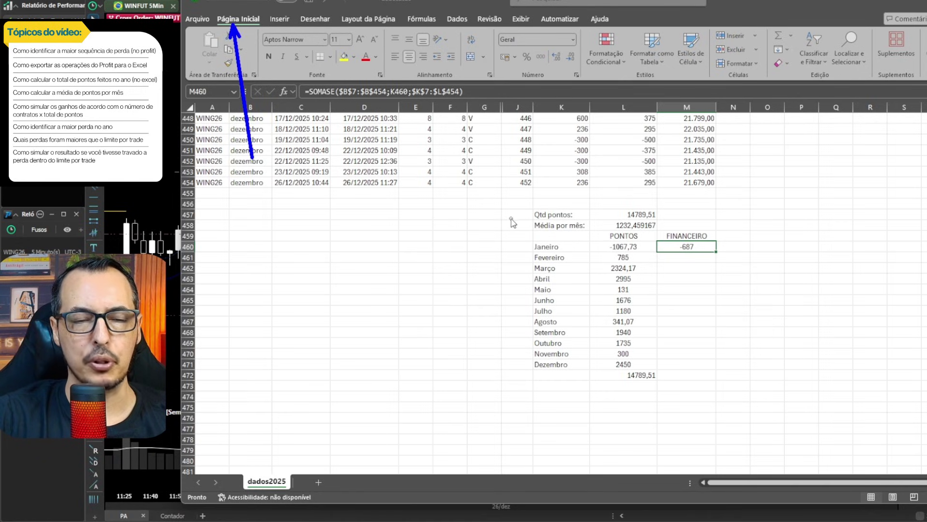
{"action": "mouse_move", "coordinate": [488, 169]}
{"action": "left_mouse_down"}
{"action": "mouse_move", "coordinate": [508, 88]}
{"action": "mouse_move", "coordinate": [504, 63]}
{"action": "left_mouse_up"}
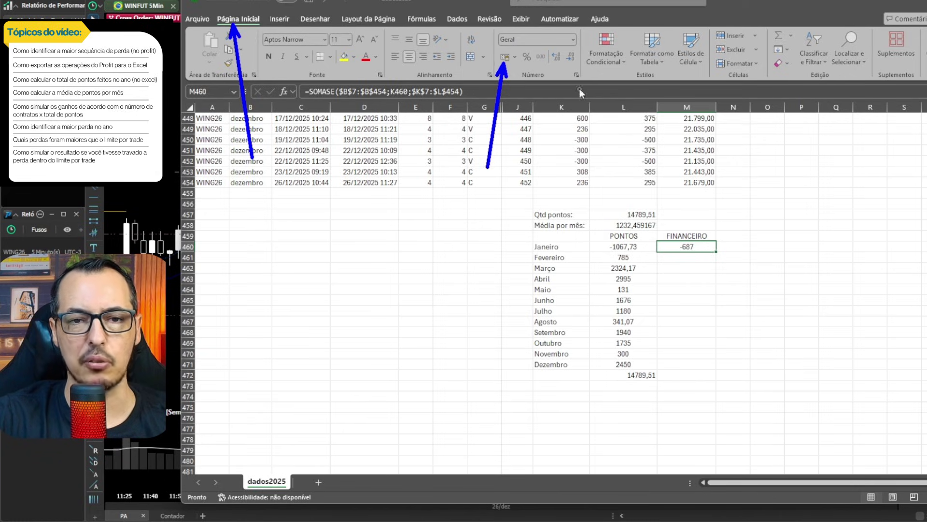
{"action": "key", "text": "Escape"}
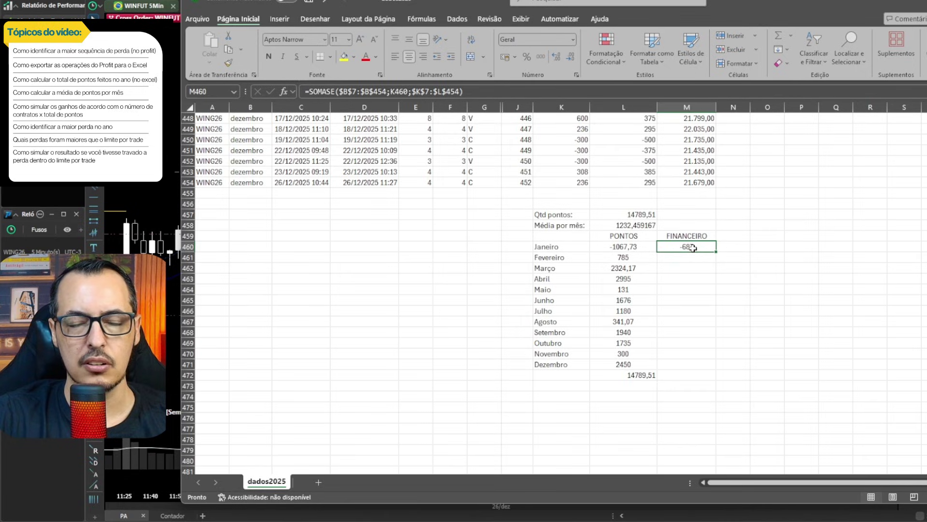
Format M460 as Moeda and fill its SOMASE formula down through Dezembro in M471
{"action": "key", "text": "ctrl+1"}
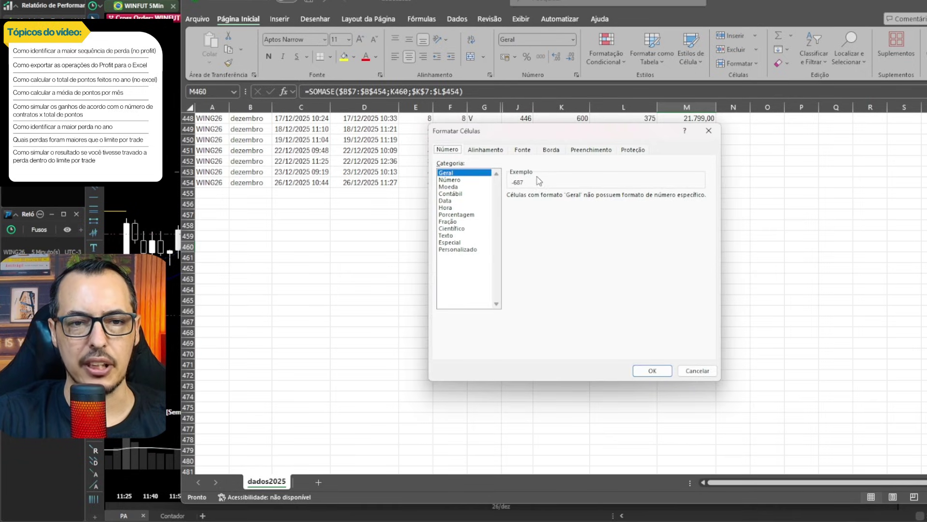
{"action": "left_click", "coordinate": [450, 188]}
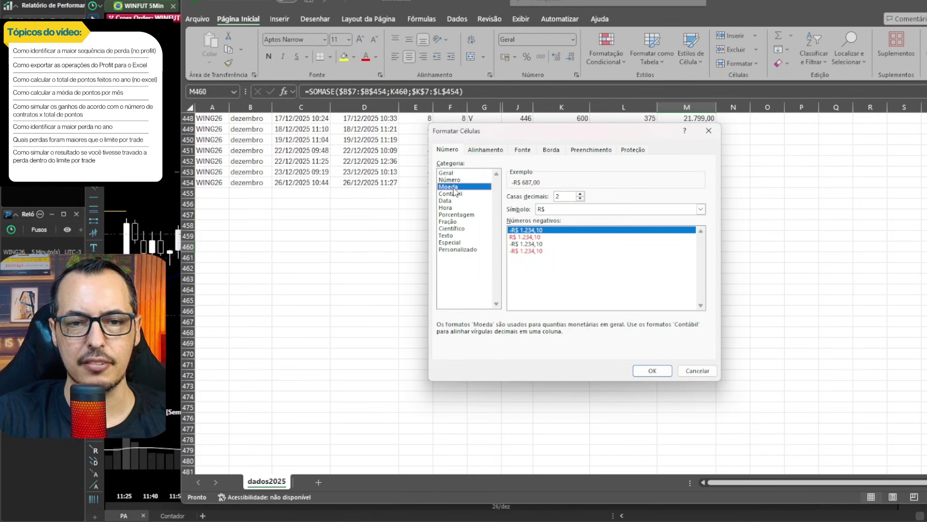
{"action": "left_click", "coordinate": [653, 371]}
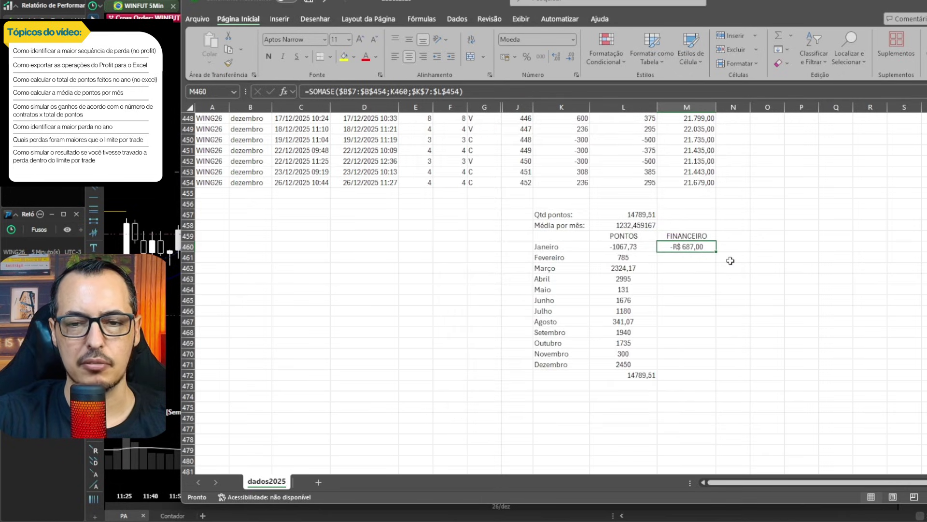
{"action": "left_click_drag", "start_coordinate": [717, 253], "coordinate": [689, 368]}
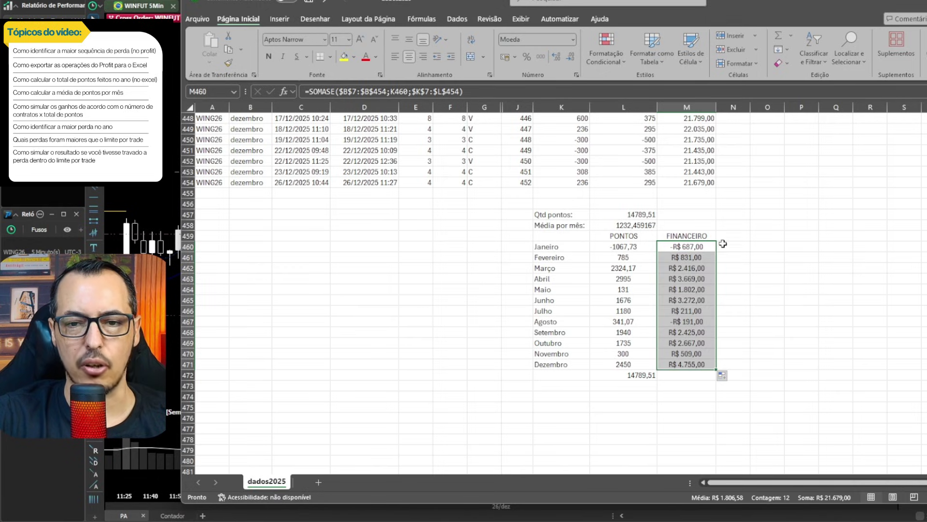
{"action": "left_click", "coordinate": [674, 286]}
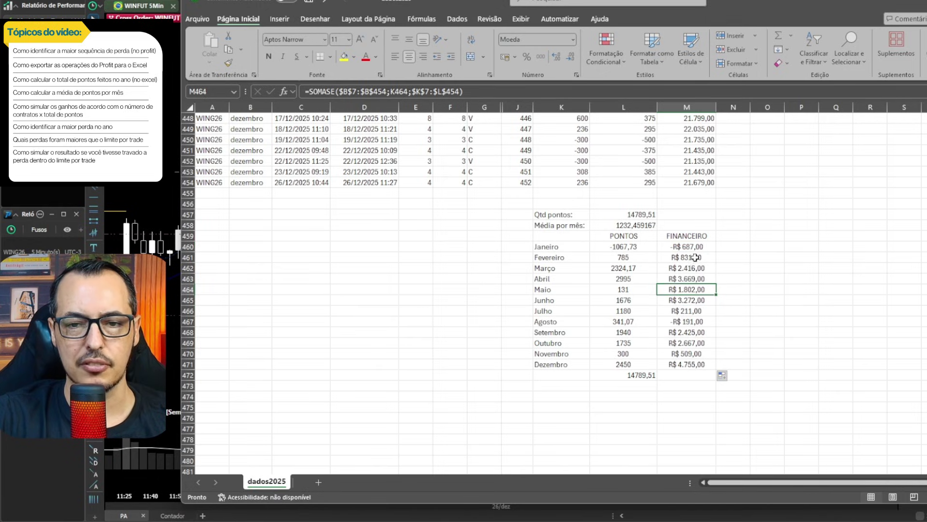
Copy the total formula from L472 into M472 to sum the FINANCEIRO column, and format M472 as Contábil in R$
{"action": "left_click", "coordinate": [634, 374]}
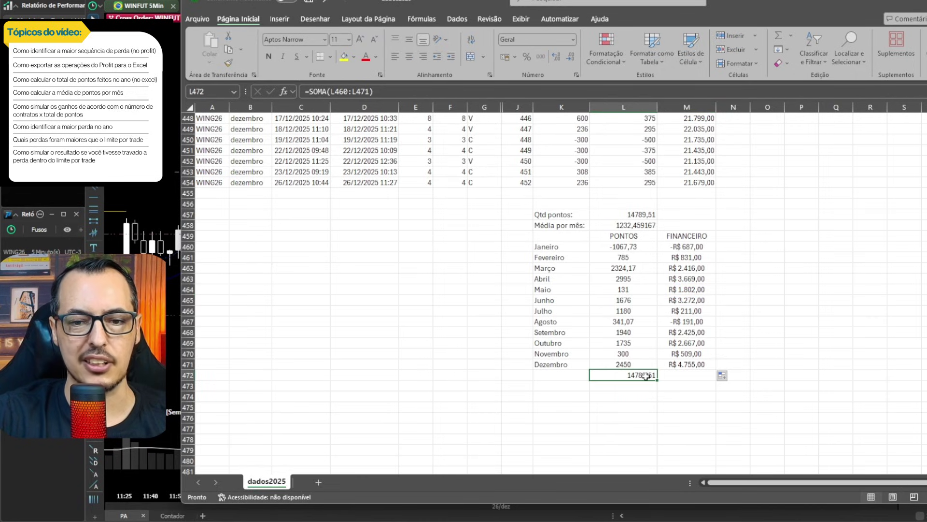
{"action": "key", "text": "ctrl+c"}
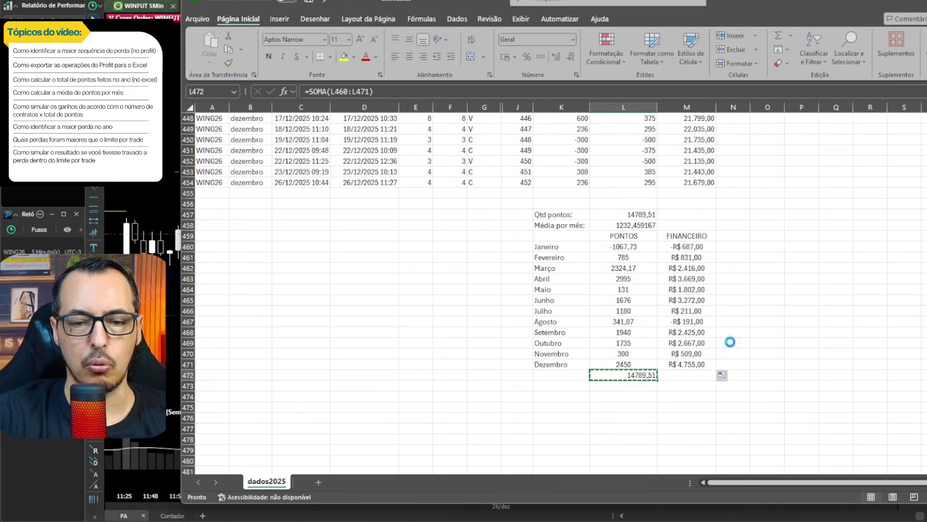
{"action": "key", "text": "Right"}
{"action": "key", "text": "Return"}
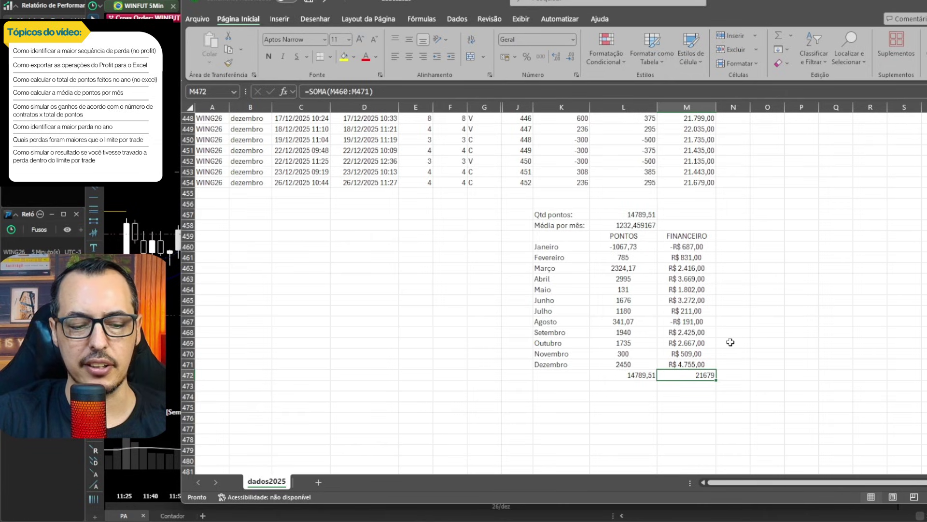
{"action": "key", "text": "F2"}
{"action": "key", "text": "Escape"}
{"action": "key", "text": "Left"}
{"action": "key", "text": "Right"}
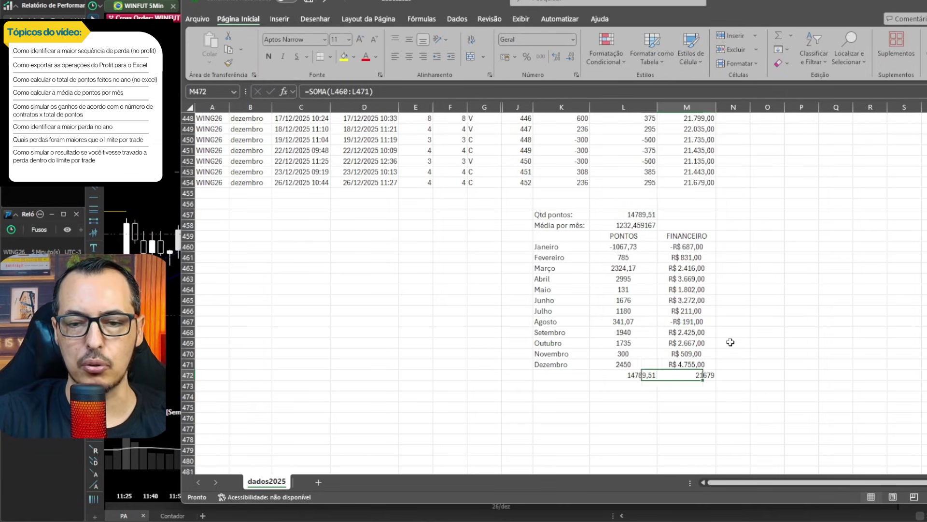
{"action": "left_click", "coordinate": [504, 57]}
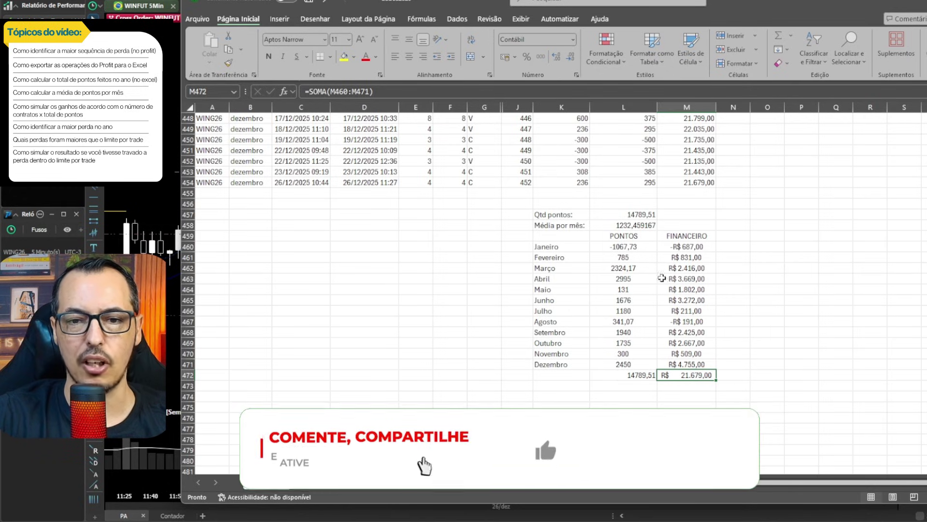
{"action": "left_click", "coordinate": [622, 268]}
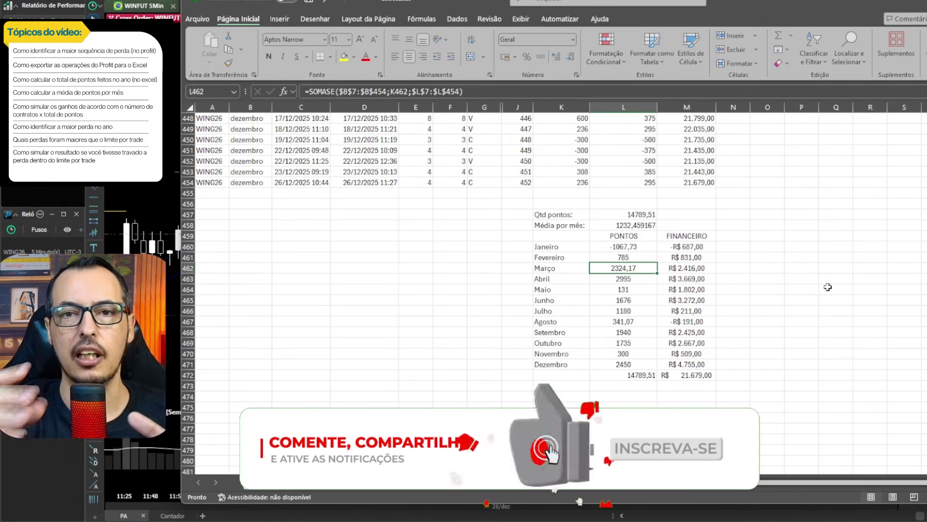
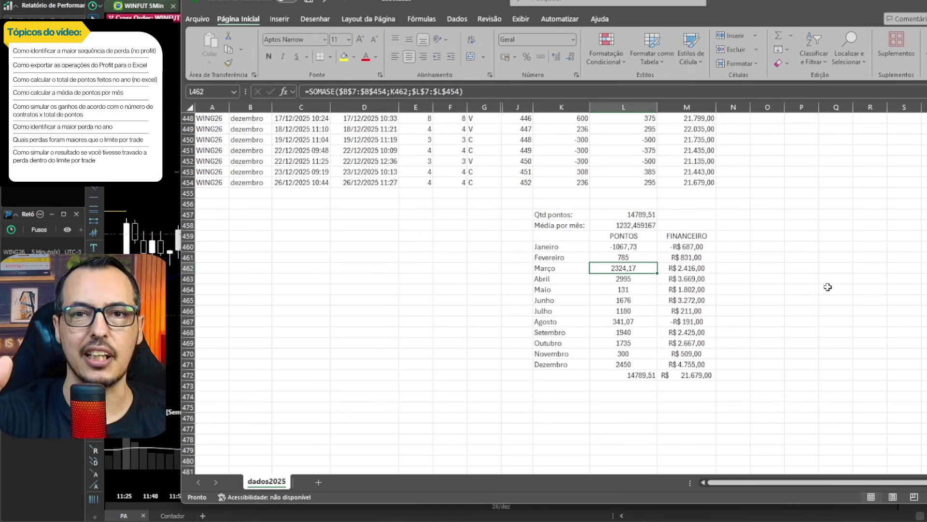
Enter the simulation headings COM 1 CTT in O459 and COM 10 CTT in P459
{"action": "left_click", "coordinate": [760, 238]}
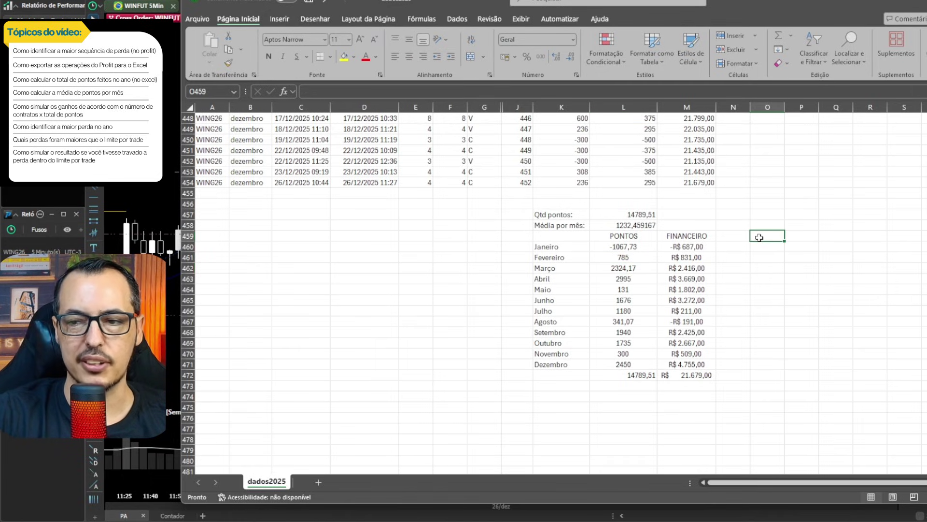
{"action": "type", "text": "COM 1"}
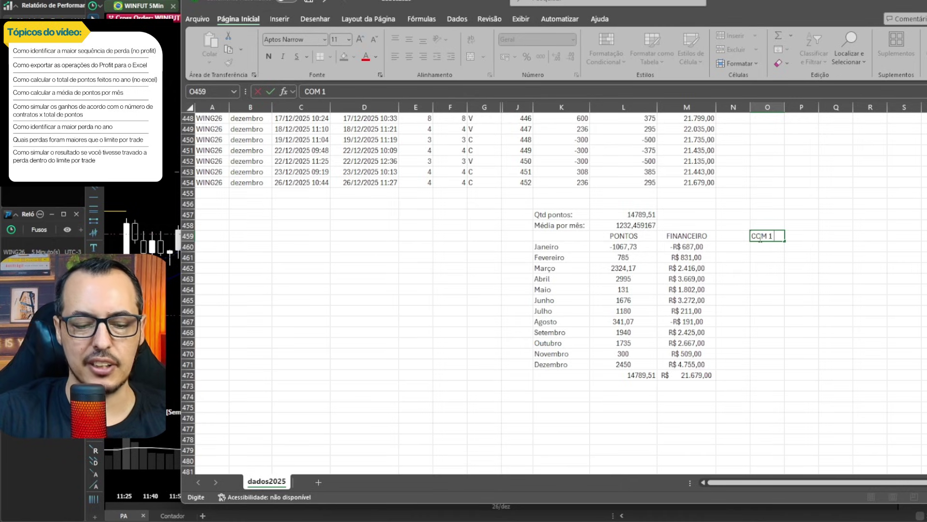
{"action": "type", "text": "CT"}
{"action": "key", "text": "Tab"}
{"action": "type", "text": "0"}
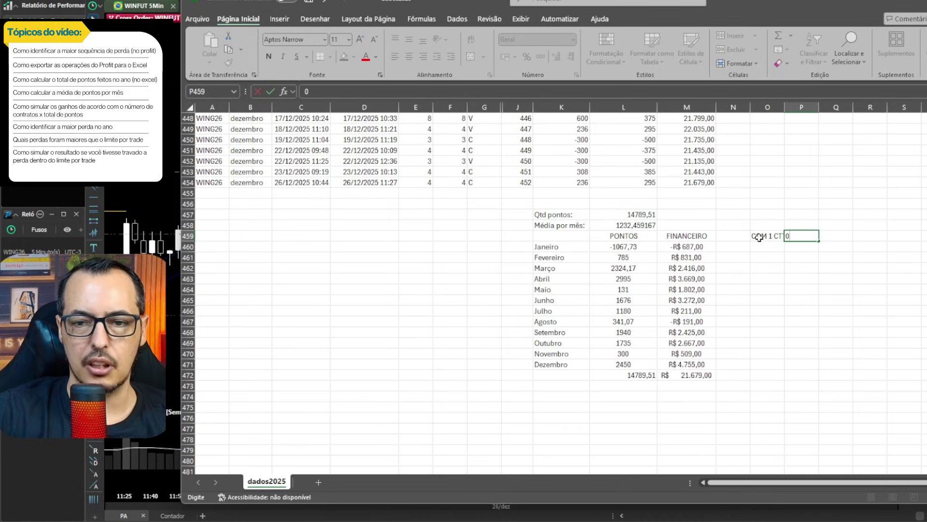
{"action": "type", "text": "COM"}
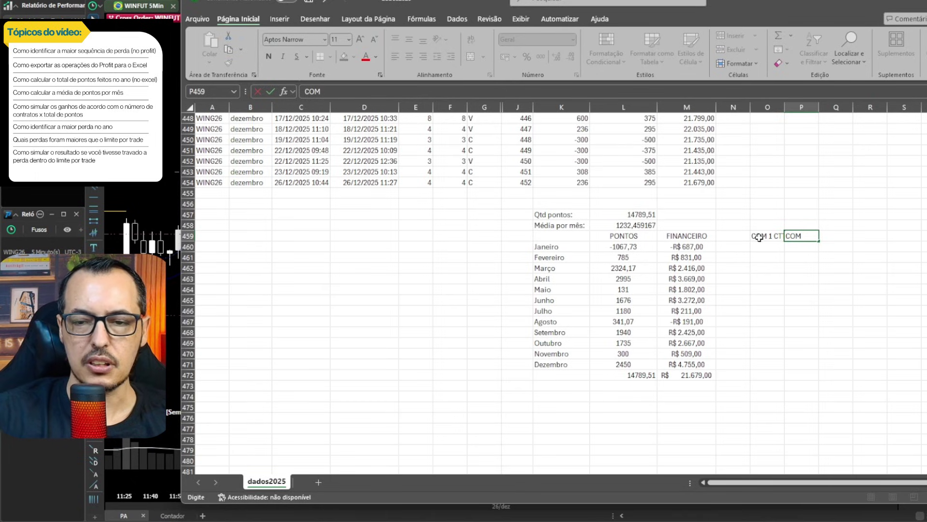
{"action": "type", "text": " 10 CTT"}
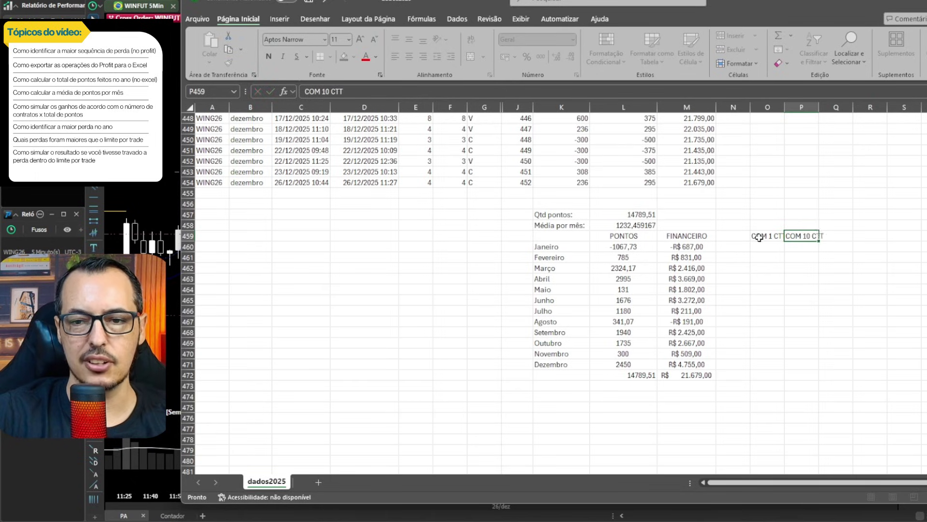
Add the headings COM 50 CTT in Q459 and COM 100 CTT in R459
{"action": "key", "text": "Tab"}
{"action": "type", "text": "COM 5"}
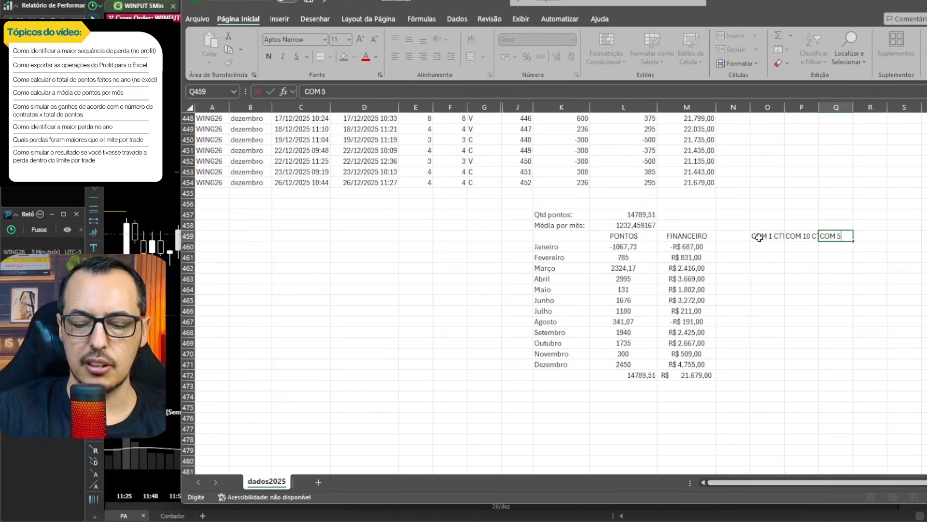
{"action": "type", "text": "0 CTT"}
{"action": "key", "text": "Tab"}
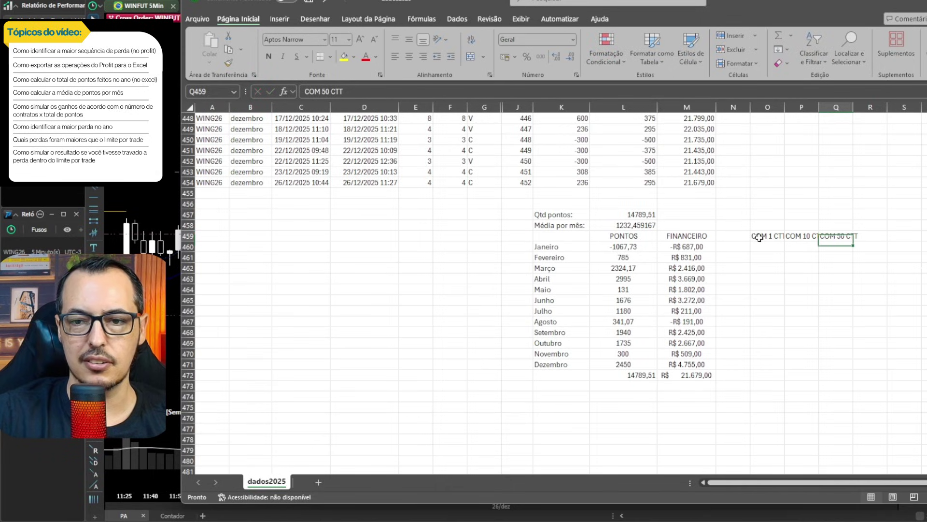
{"action": "type", "text": "COM 100"}
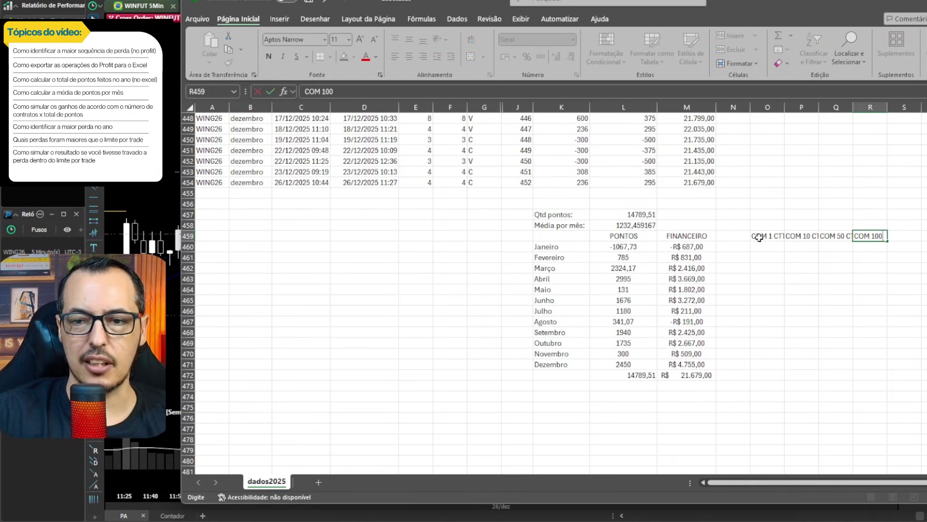
{"action": "type", "text": " CT"}
{"action": "key", "text": "Tab"}
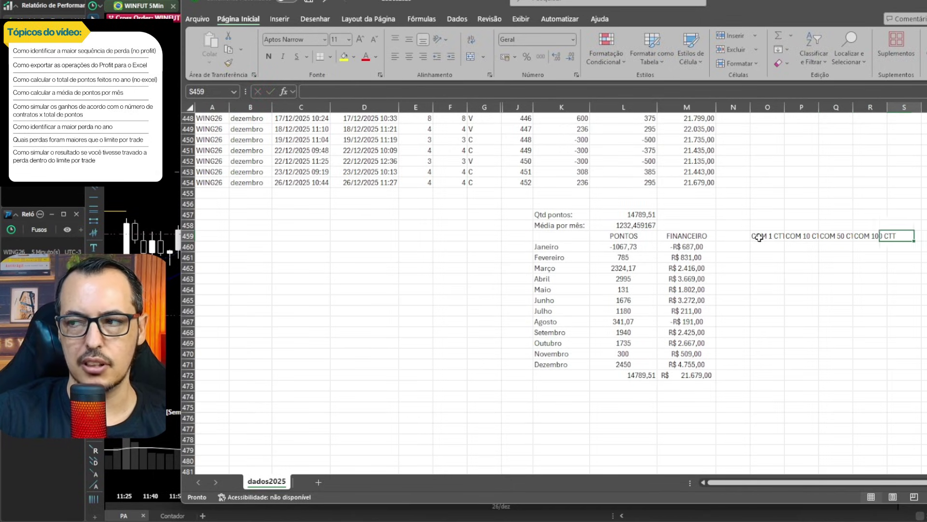
Enter the last simulation heading, COM 200 CTT, in S459
{"action": "type", "text": "COM"}
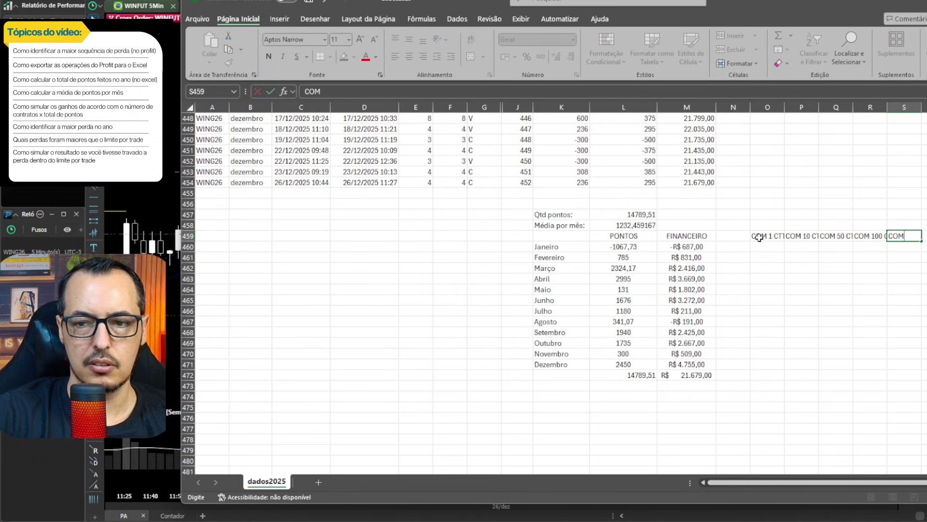
{"action": "type", "text": " 500"}
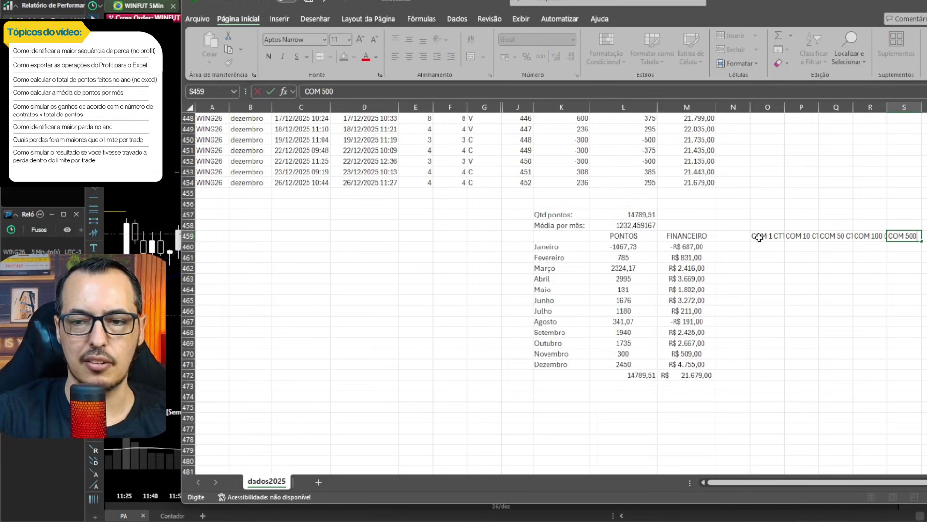
{"action": "key", "text": "BackSpace"}
{"action": "key", "text": "BackSpace"}
{"action": "key", "text": "BackSpace"}
{"action": "type", "text": "200"}
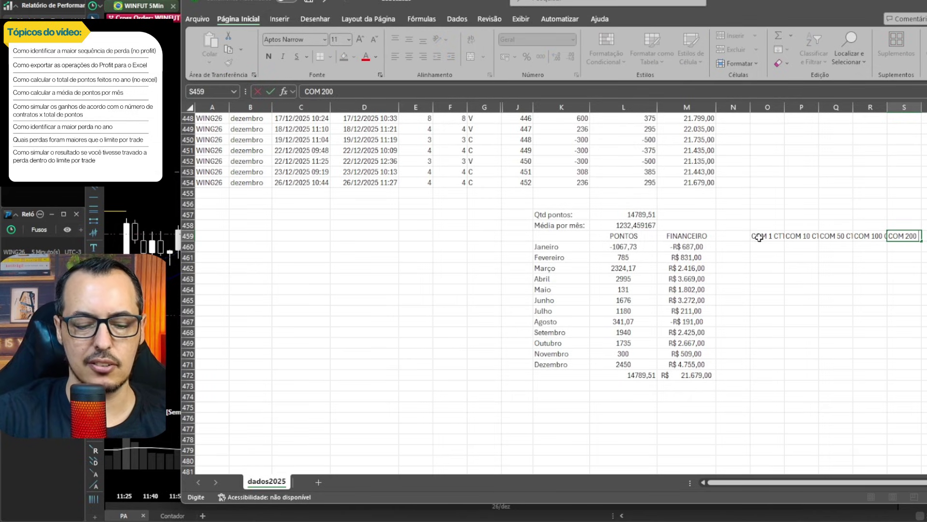
{"action": "type", "text": " CTT"}
{"action": "key", "text": "Return"}
Enter the one-contract result for Janeiro in O460 with the formula =(L460*0,20)*1
{"action": "key", "text": "Up"}
{"action": "key", "text": "Left"}
{"action": "key", "text": "Left"}
{"action": "key", "text": "Left"}
{"action": "key", "text": "Left"}
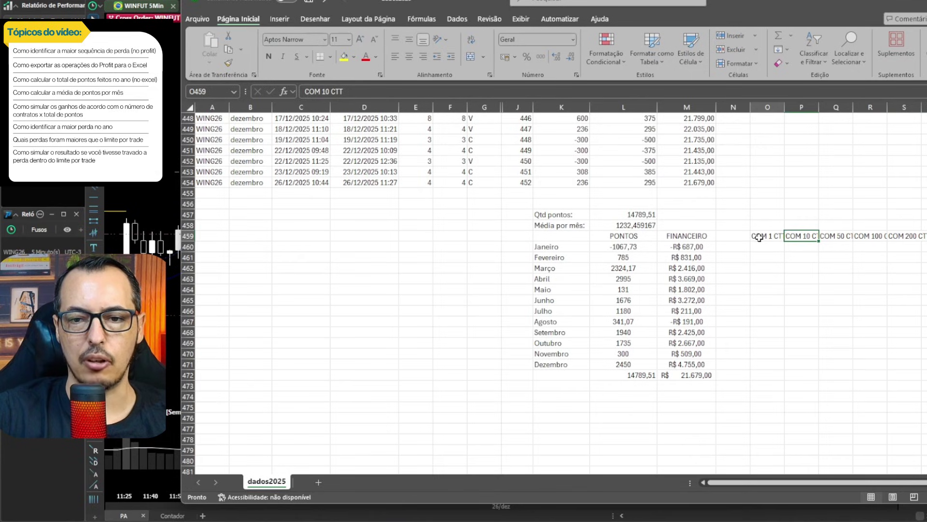
{"action": "key", "text": "Down"}
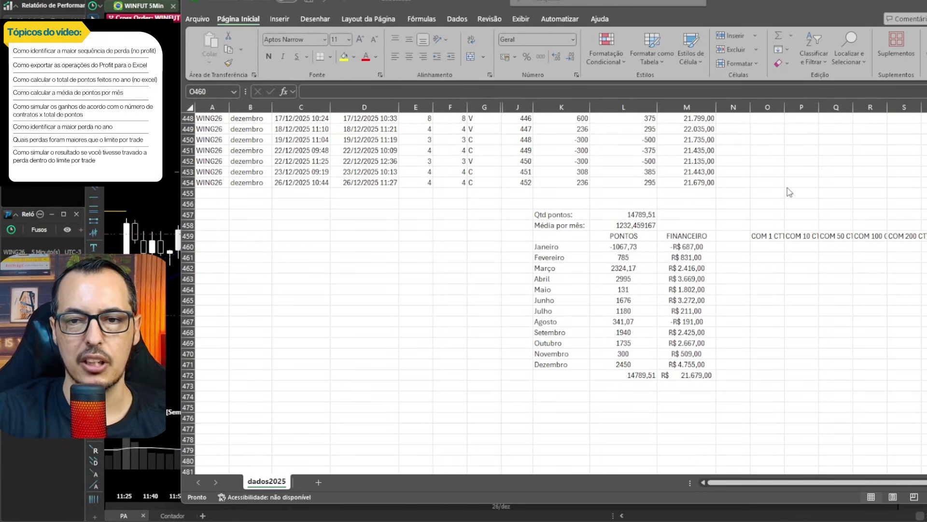
{"action": "left_click", "coordinate": [780, 245]}
{"action": "type", "text": "="}
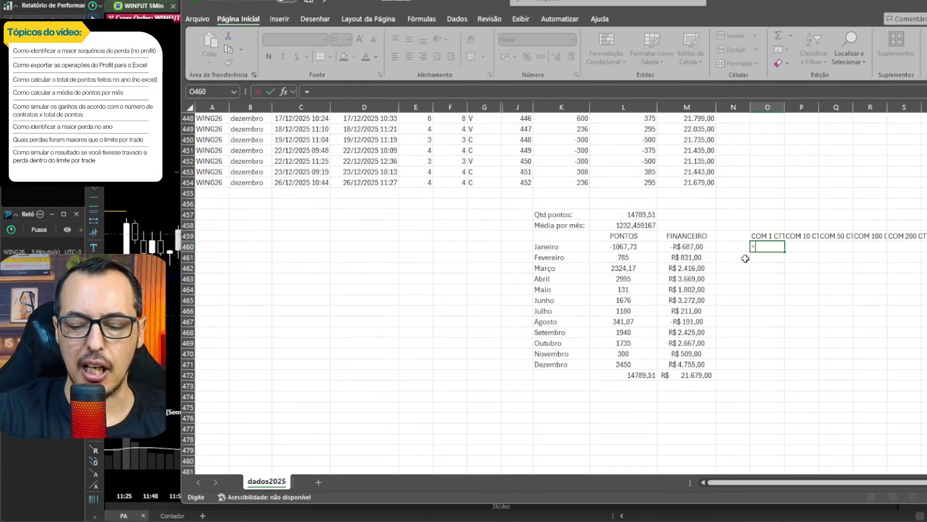
{"action": "type", "text": "("}
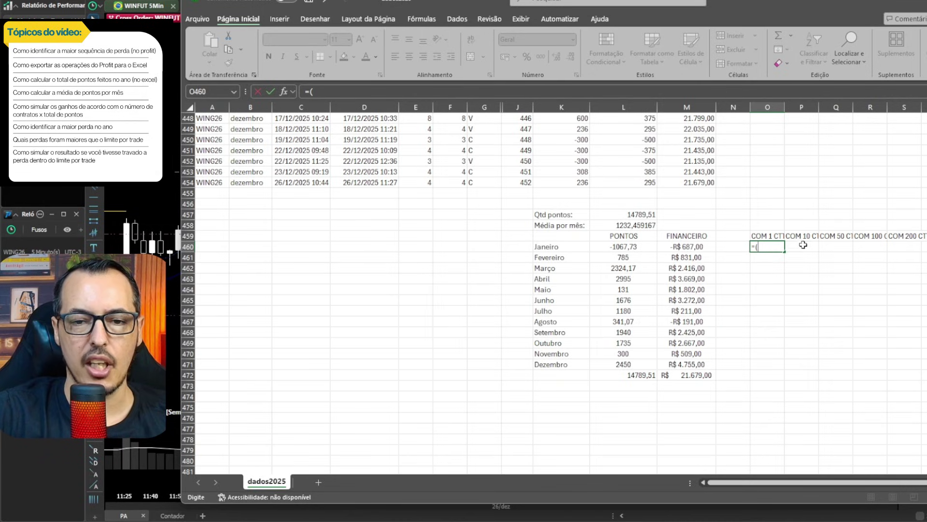
{"action": "left_click", "coordinate": [630, 247]}
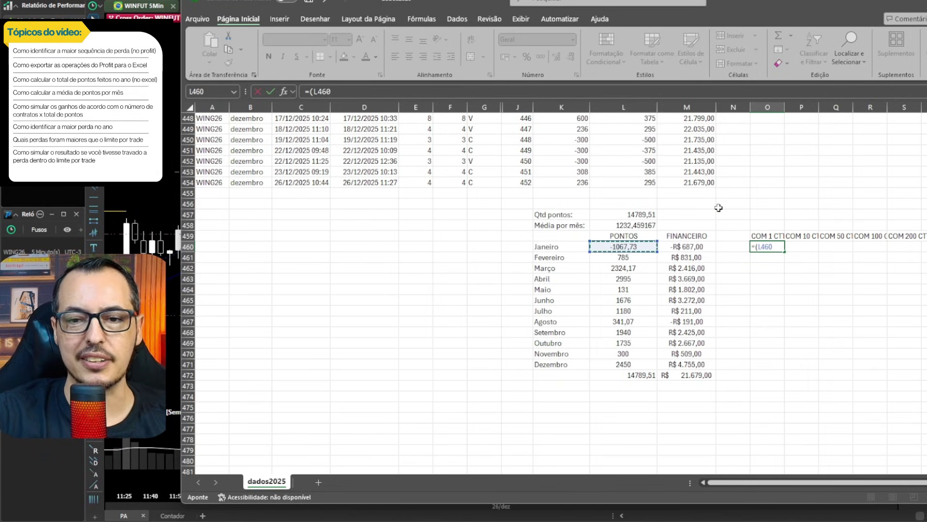
{"action": "type", "text": "*"}
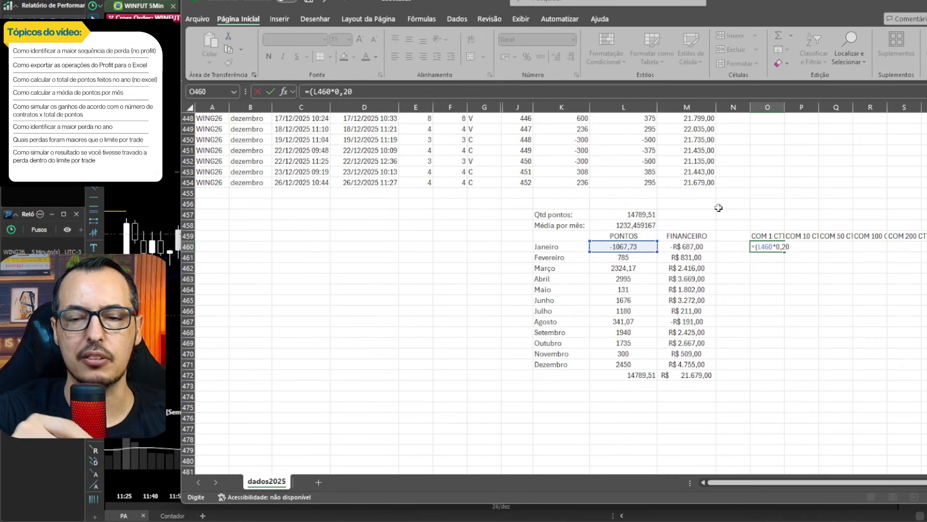
{"action": "type", "text": "0,20"}
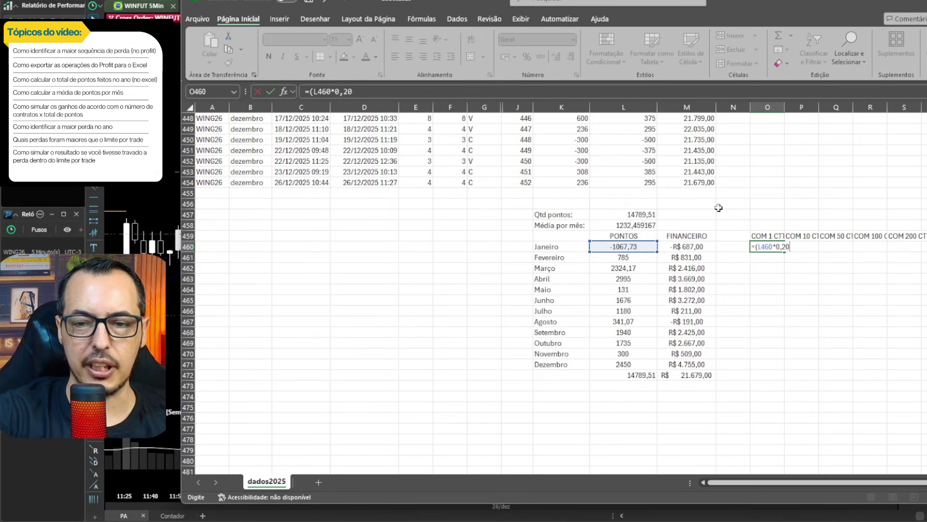
{"action": "type", "text": ")*1"}
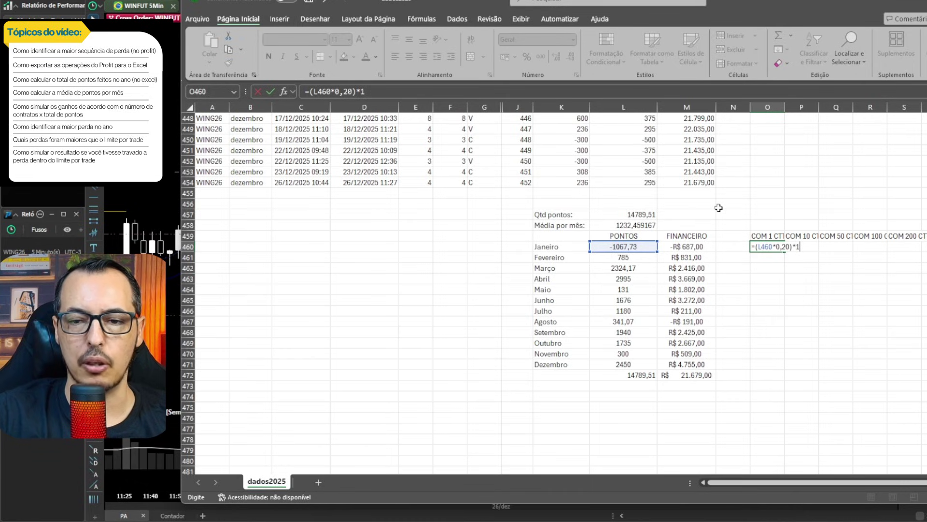
{"action": "key", "text": "Return"}
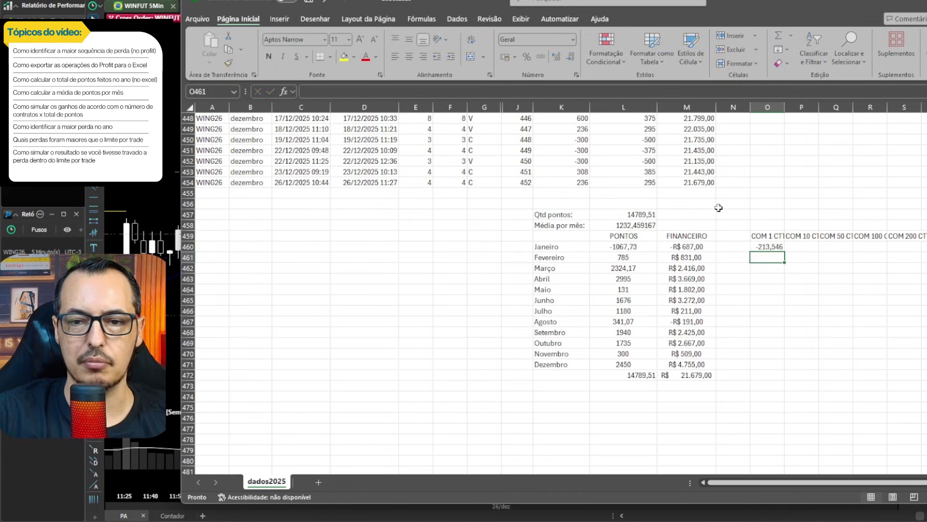
Format O460 as Contábil in a slightly wider column O and fill its formula down through Dezembro in O471
{"action": "left_click", "coordinate": [768, 247]}
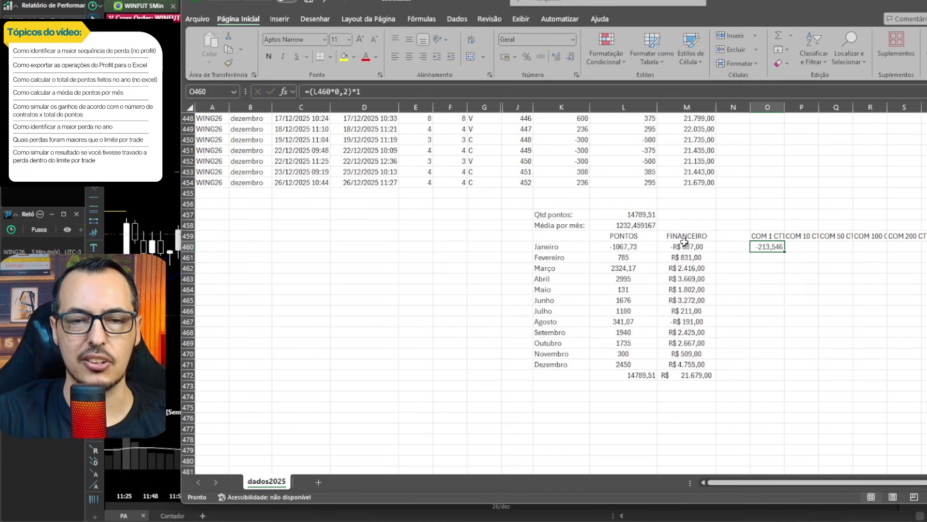
{"action": "left_click", "coordinate": [503, 57]}
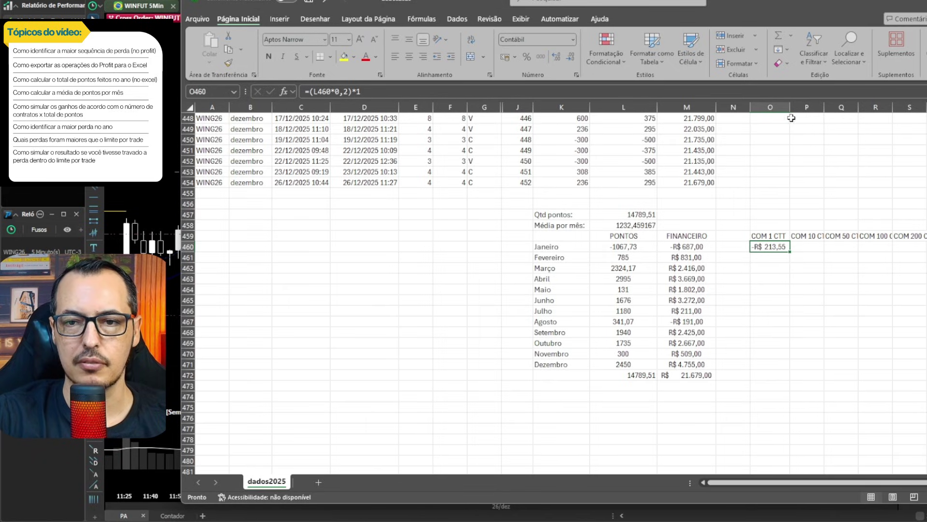
{"action": "left_click_drag", "start_coordinate": [791, 108], "coordinate": [797, 111]}
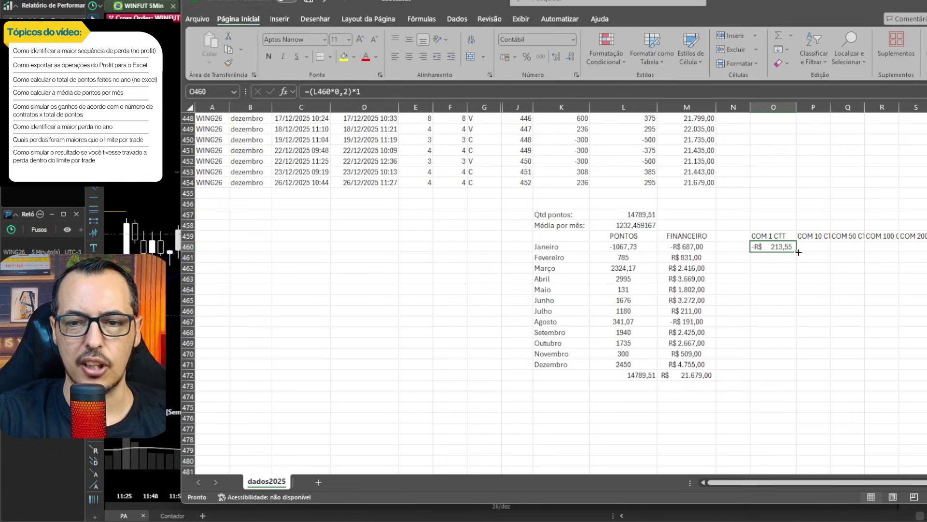
{"action": "left_click_drag", "start_coordinate": [798, 251], "coordinate": [773, 367]}
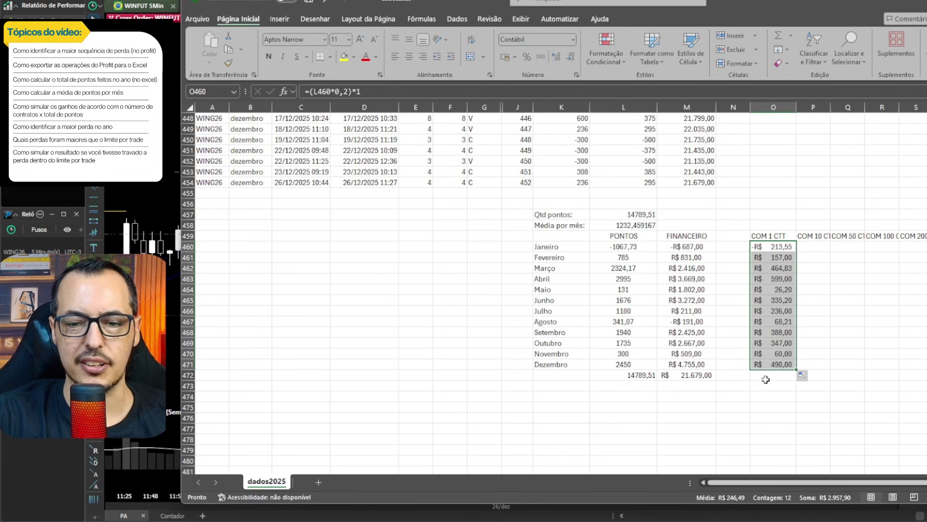
Total the one-contract results in O472 with =SOMA(O460:O471) and make the total bold
{"action": "left_click", "coordinate": [766, 376]}
{"action": "left_click", "coordinate": [696, 376]}
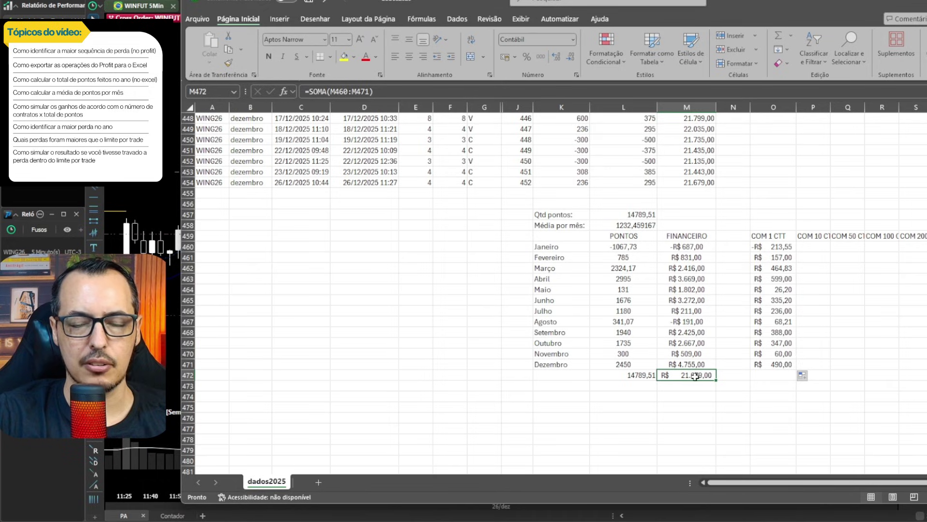
{"action": "left_click", "coordinate": [766, 376]}
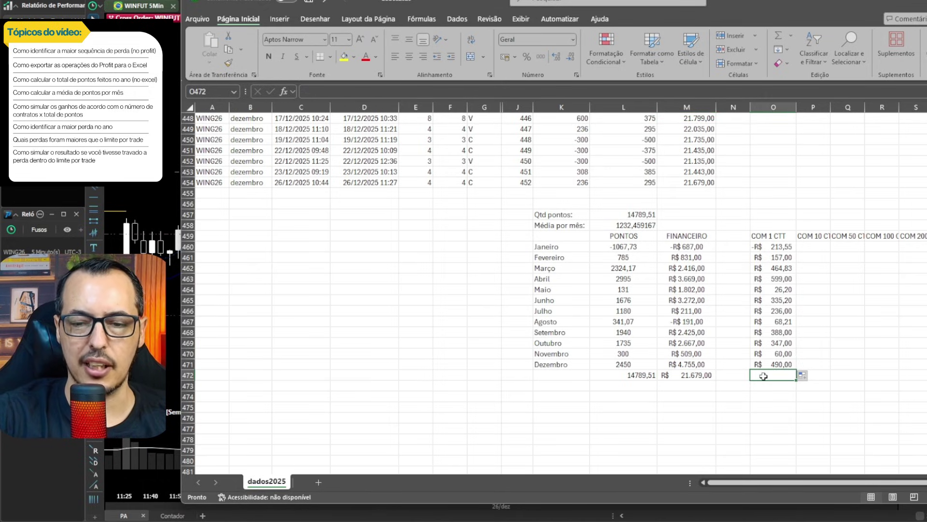
{"action": "type", "text": "=SOMA"}
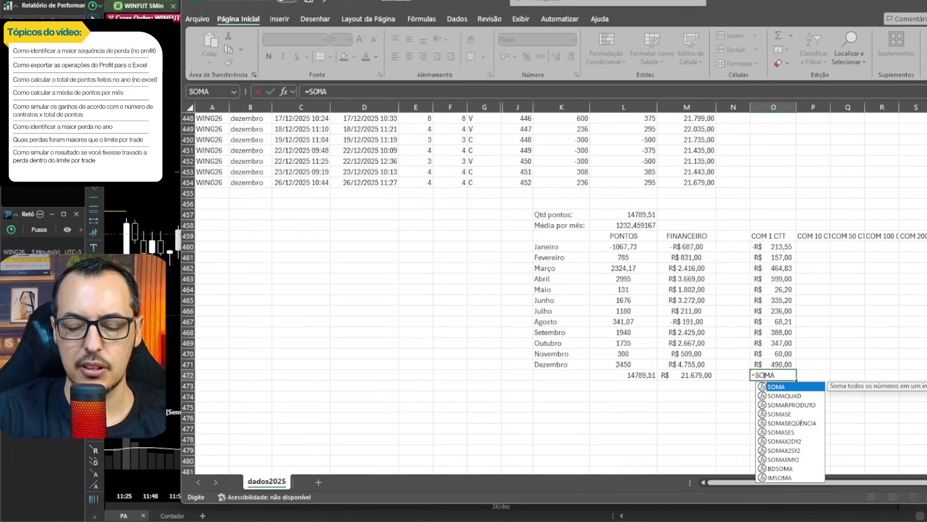
{"action": "type", "text": "("}
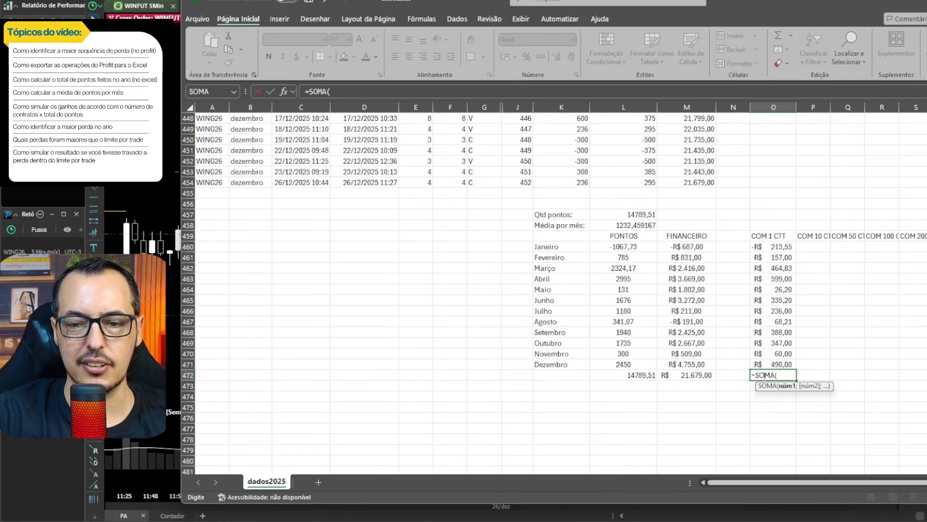
{"action": "left_click", "coordinate": [784, 249]}
{"action": "left_click_drag", "start_coordinate": [784, 248], "coordinate": [786, 363]}
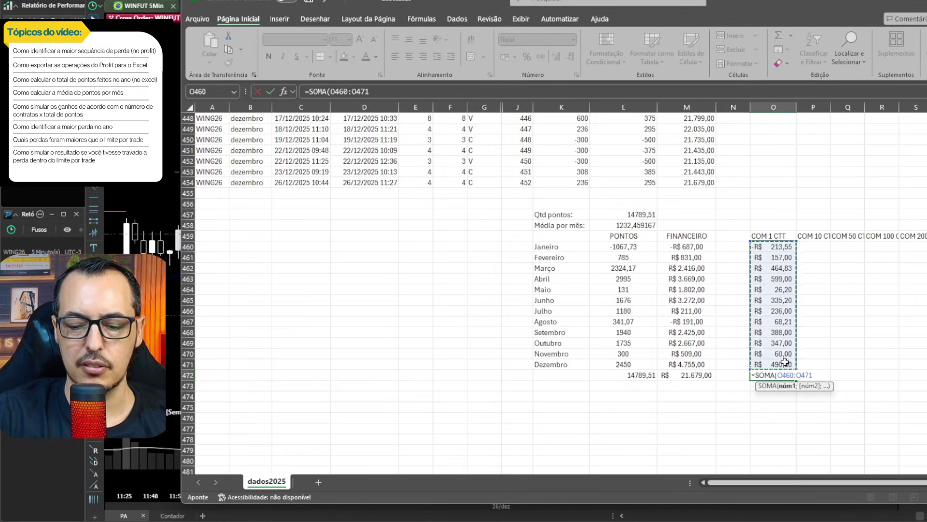
{"action": "key", "text": "Return"}
{"action": "left_click", "coordinate": [782, 374]}
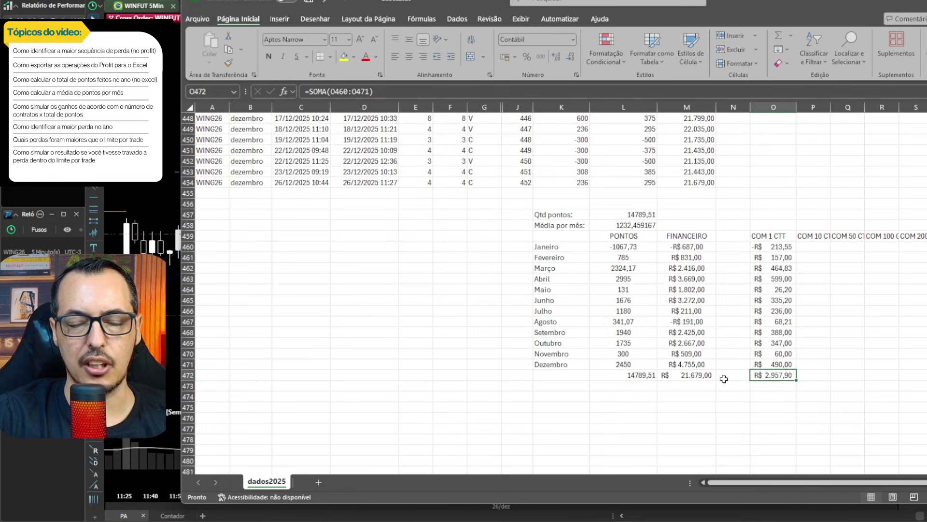
{"action": "left_click", "coordinate": [269, 57]}
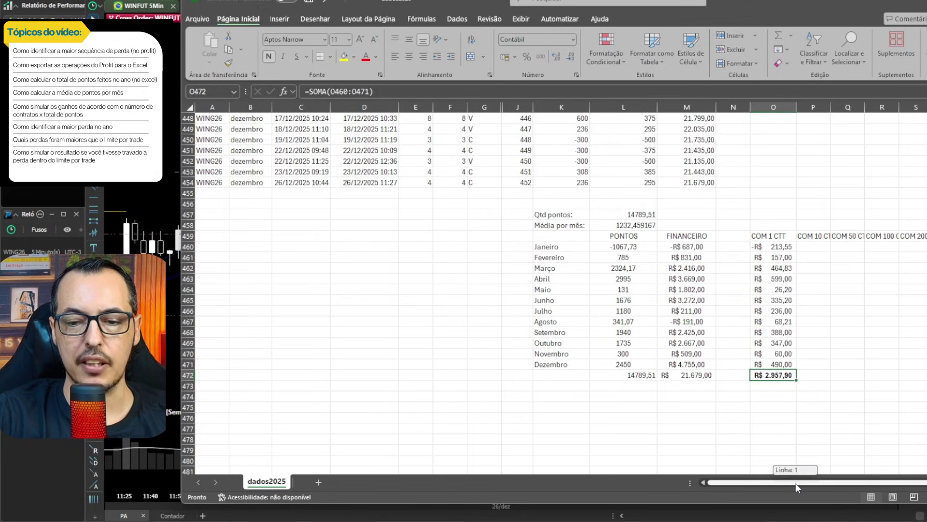
Widen column P enough to fit the full COM 10 CTT heading
{"action": "left_click_drag", "start_coordinate": [795, 483], "coordinate": [823, 483]}
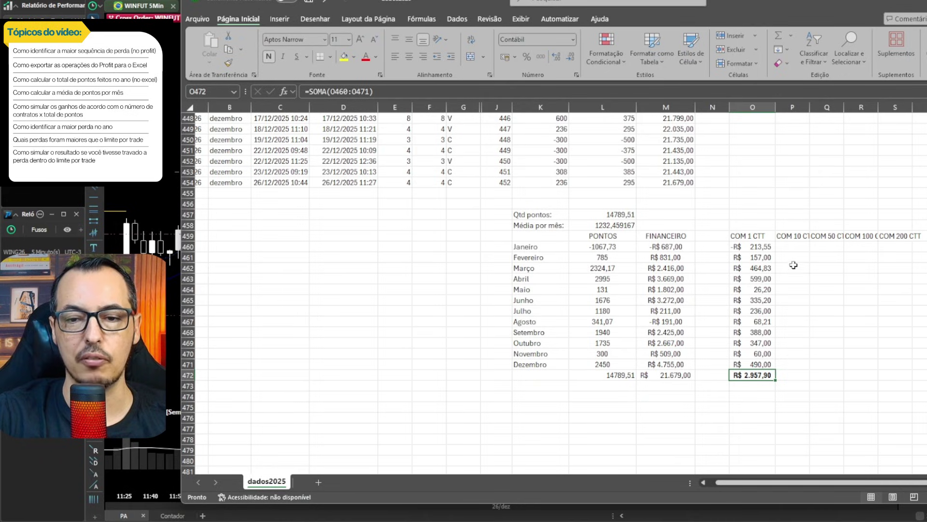
{"action": "left_click", "coordinate": [789, 248]}
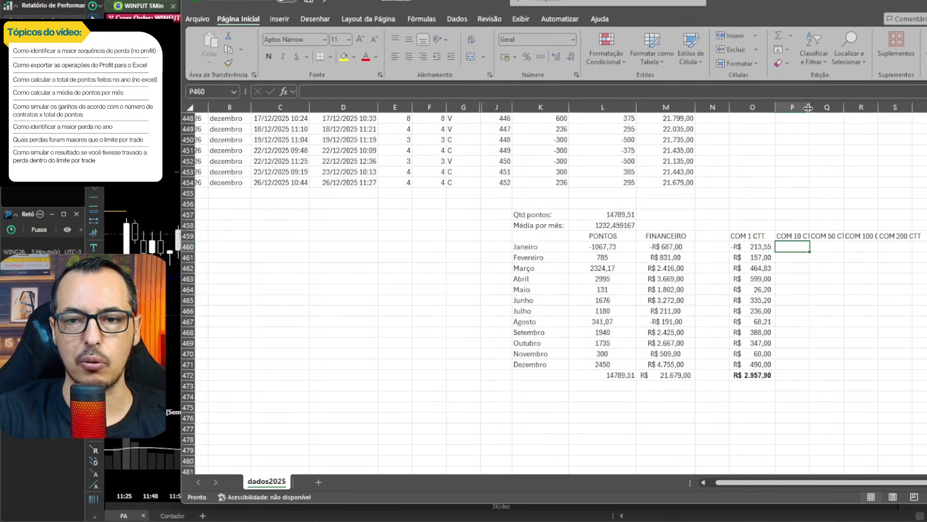
{"action": "left_click_drag", "start_coordinate": [809, 109], "coordinate": [825, 108]}
Make the Janeiro points reference absolute in O460, changing its formula to =($L$460*0,2)*1
{"action": "left_click", "coordinate": [751, 248]}
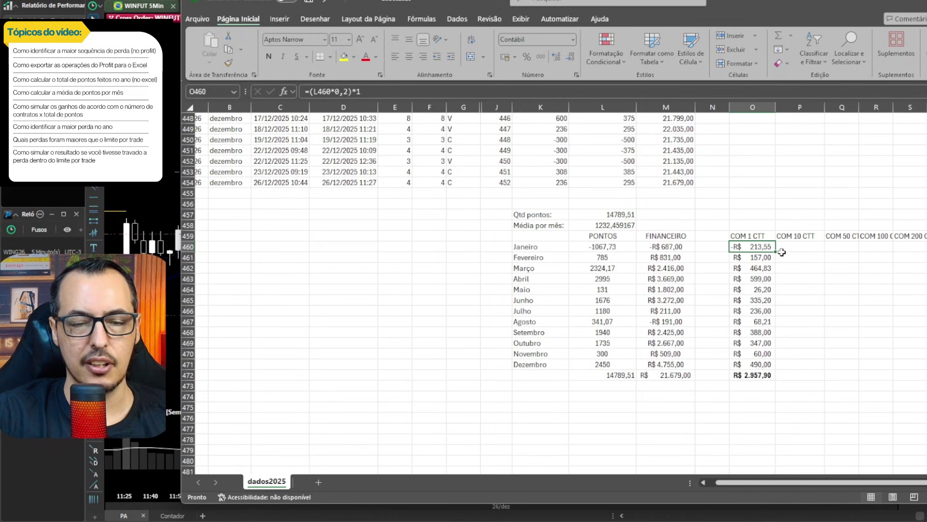
{"action": "key", "text": "F2"}
{"action": "key", "text": "Escape"}
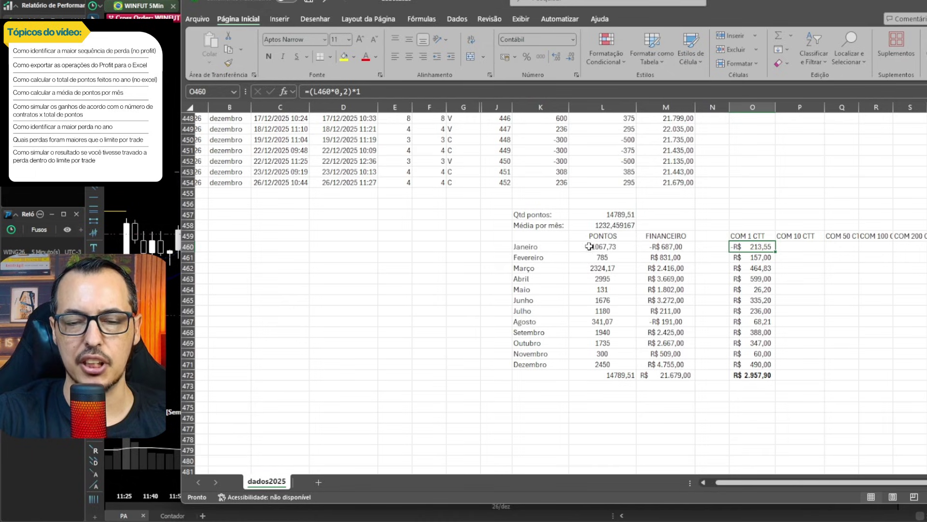
{"action": "double_click", "coordinate": [756, 246]}
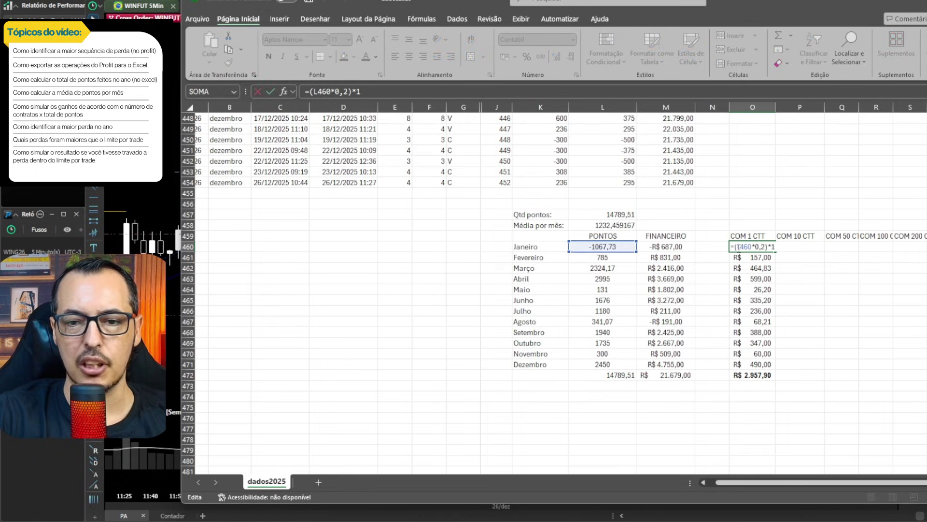
{"action": "left_click", "coordinate": [738, 249]}
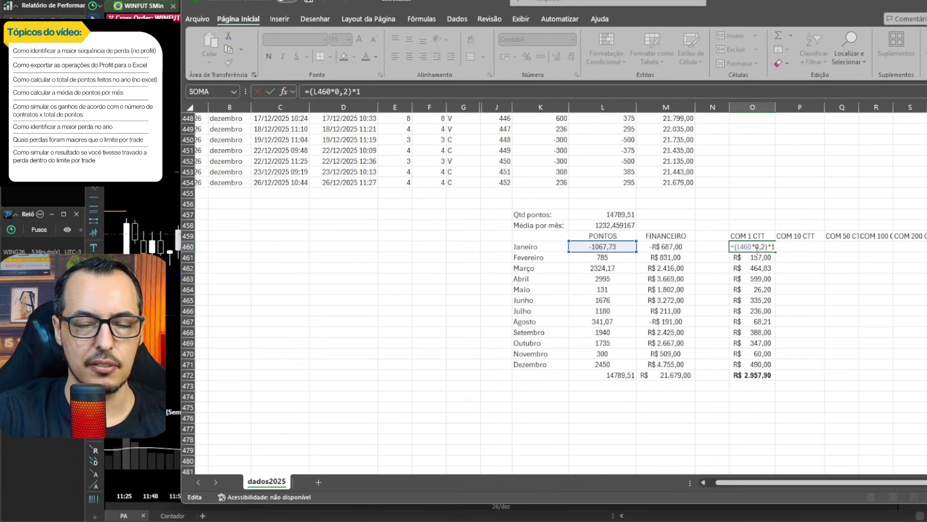
{"action": "type", "text": "$"}
{"action": "key", "text": "Right"}
{"action": "type", "text": "$"}
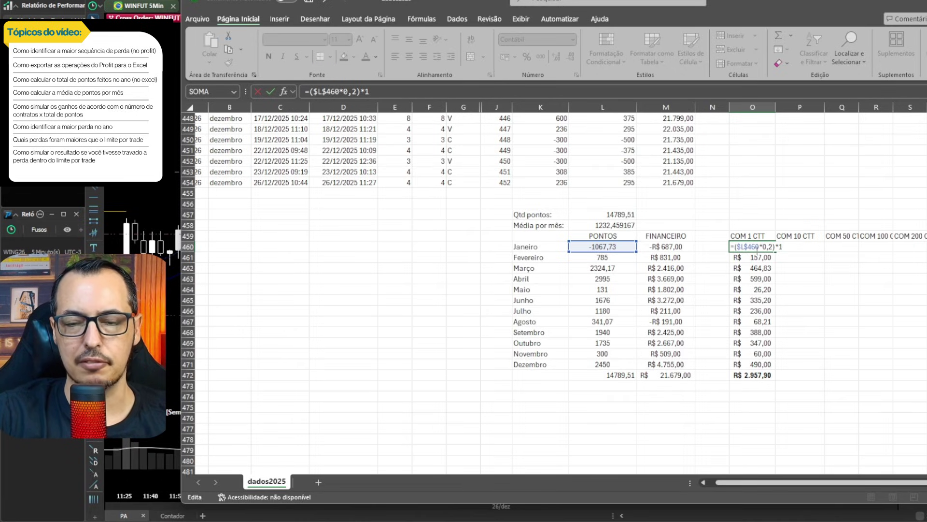
{"action": "key", "text": "Return"}
{"action": "left_click", "coordinate": [757, 250]}
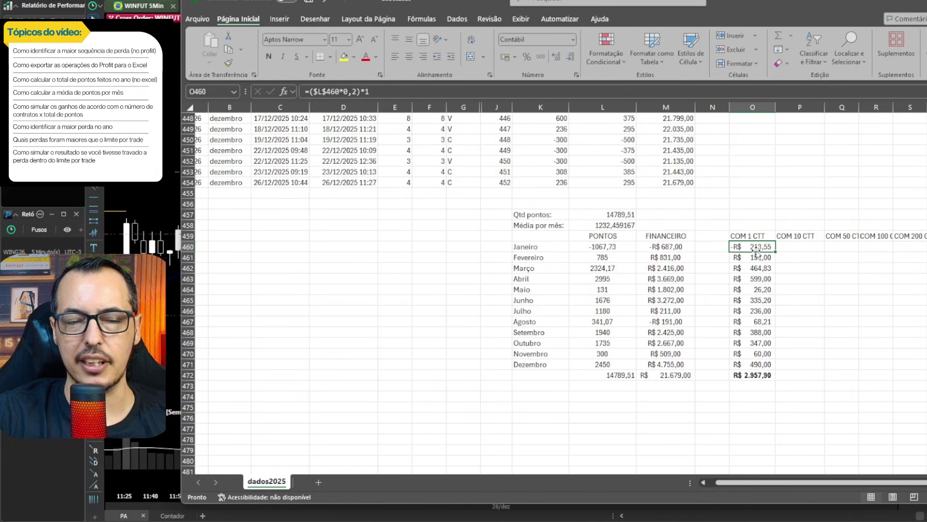
{"action": "key", "text": "ctrl+c"}
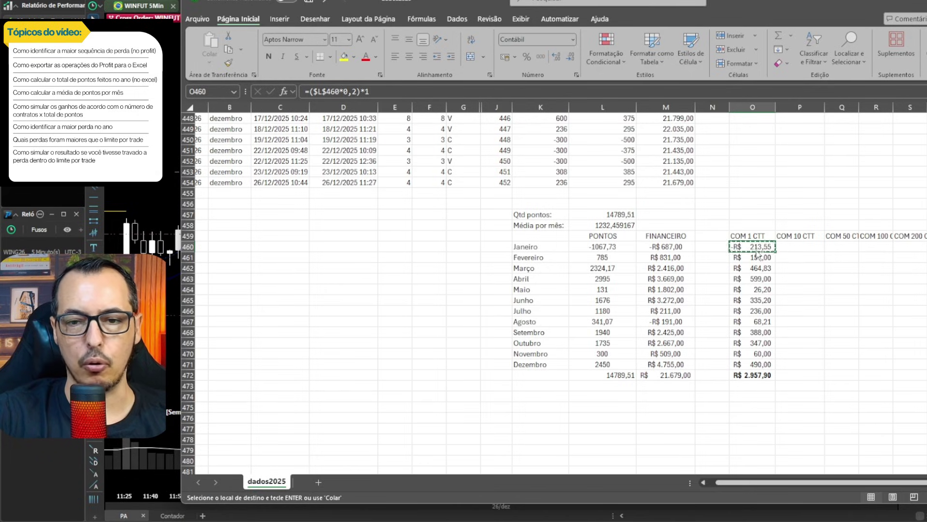
{"action": "key", "text": "Right"}
{"action": "key", "text": "ctrl+v"}
{"action": "key", "text": "Escape"}
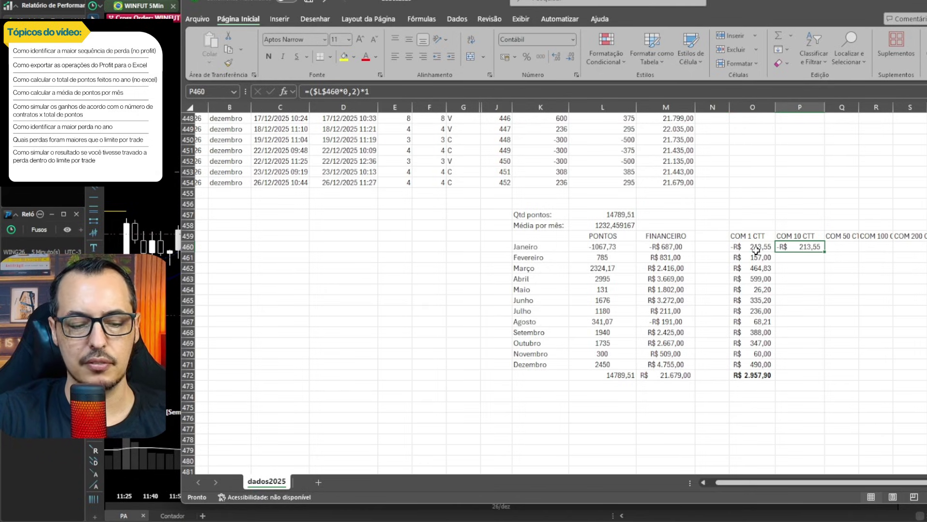
{"action": "key", "text": "F2"}
{"action": "key", "text": "Escape"}
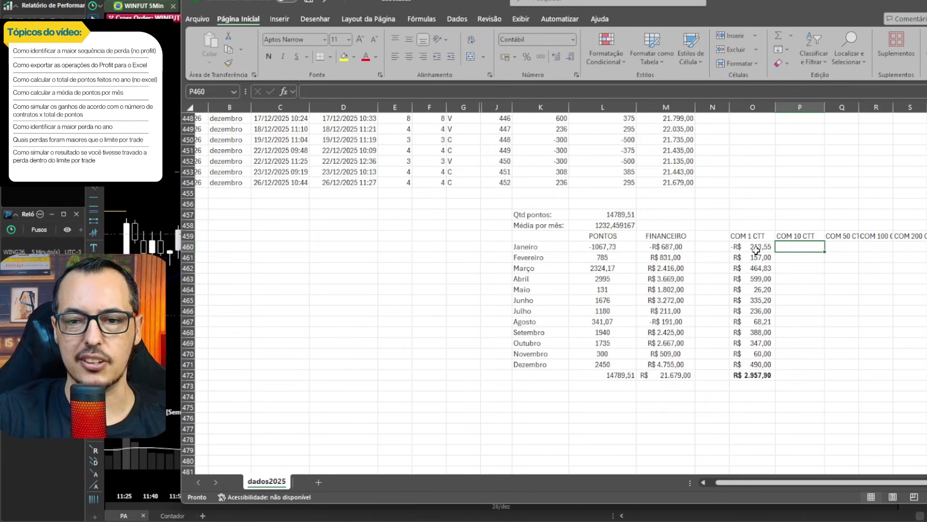
Copy the O460 formula into P460 and change it to =(L460*0,2)*10 for the ten-contract Janeiro result
{"action": "left_click", "coordinate": [756, 249]}
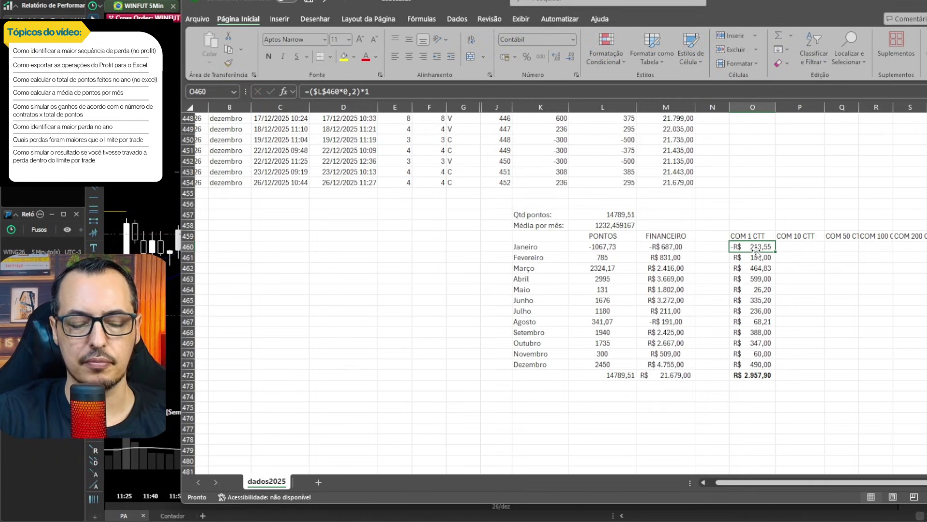
{"action": "key", "text": "ctrl+c"}
{"action": "key", "text": "Right"}
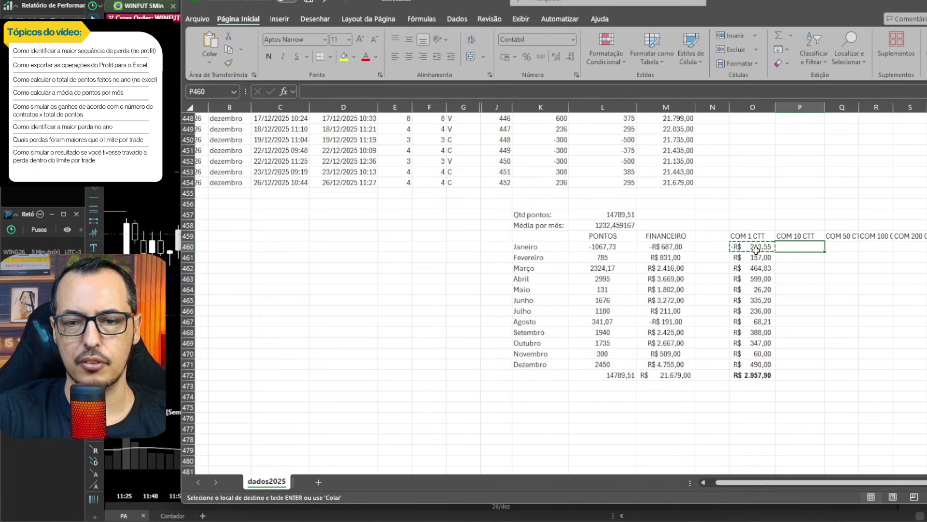
{"action": "key", "text": "Return"}
{"action": "key", "text": "F2"}
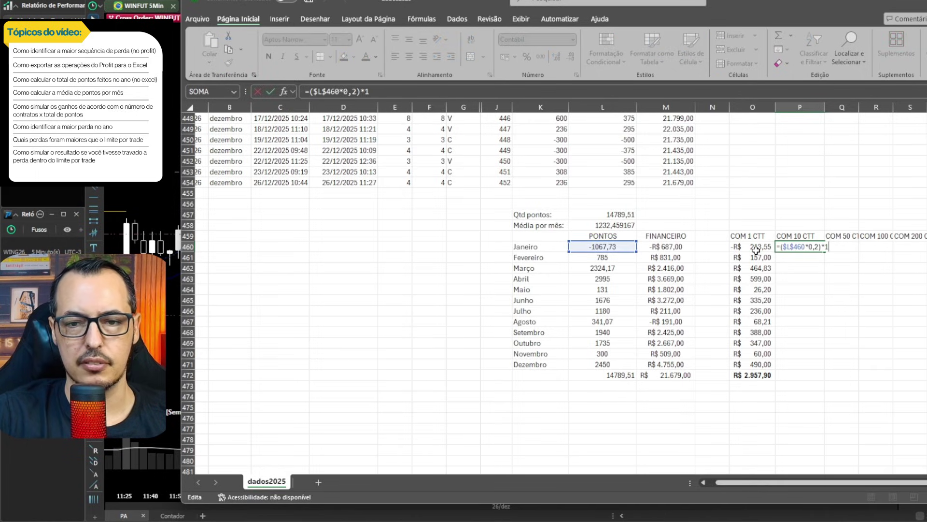
{"action": "key", "text": "Left"}
{"action": "key", "text": "Left"}
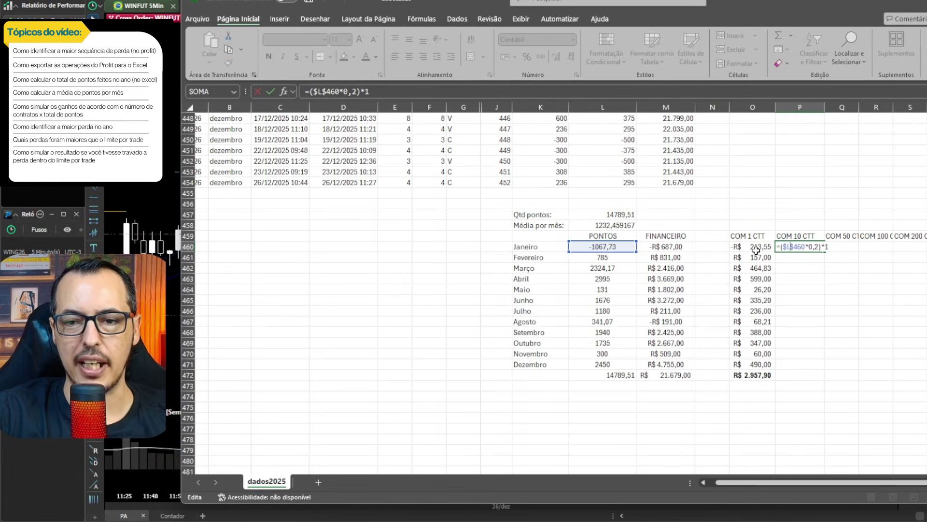
{"action": "key", "text": "BackSpace"}
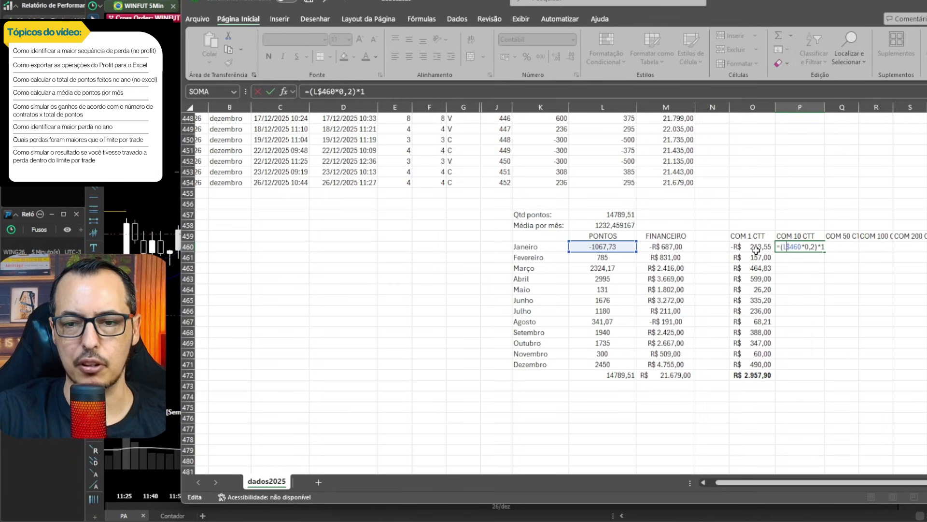
{"action": "key", "text": "Delete"}
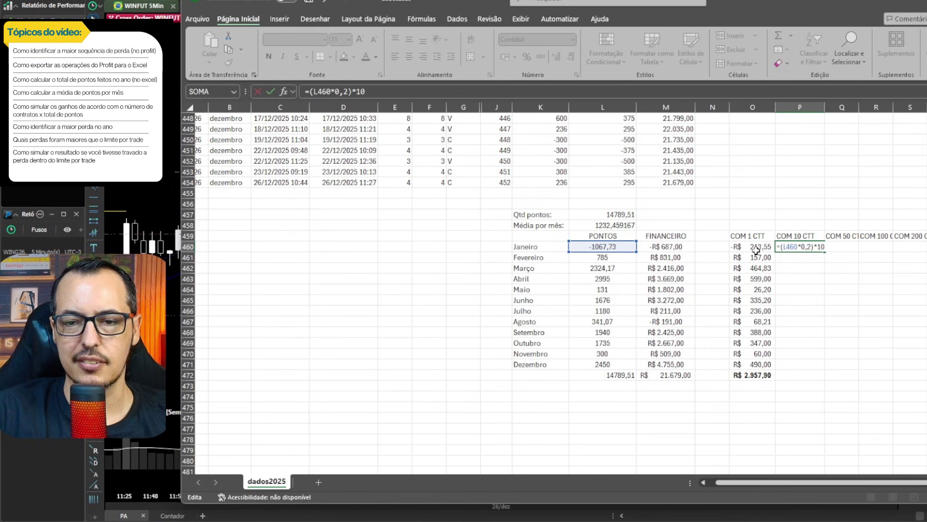
{"action": "key", "text": "Return"}
{"action": "key", "text": "Up"}
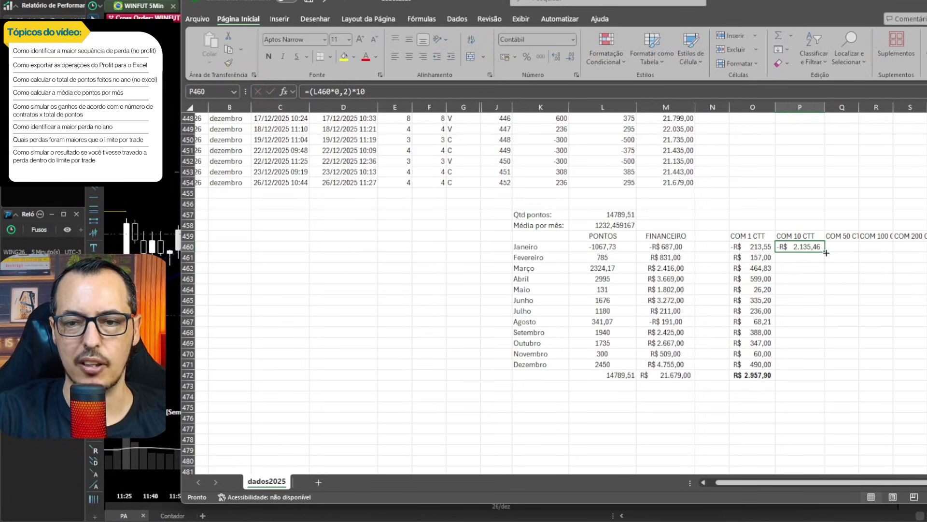
Fill the P460 formula down through Dezembro in P471 and copy the bold total from O472 into P472
{"action": "left_click_drag", "start_coordinate": [826, 252], "coordinate": [797, 370]}
{"action": "left_click", "coordinate": [797, 375]}
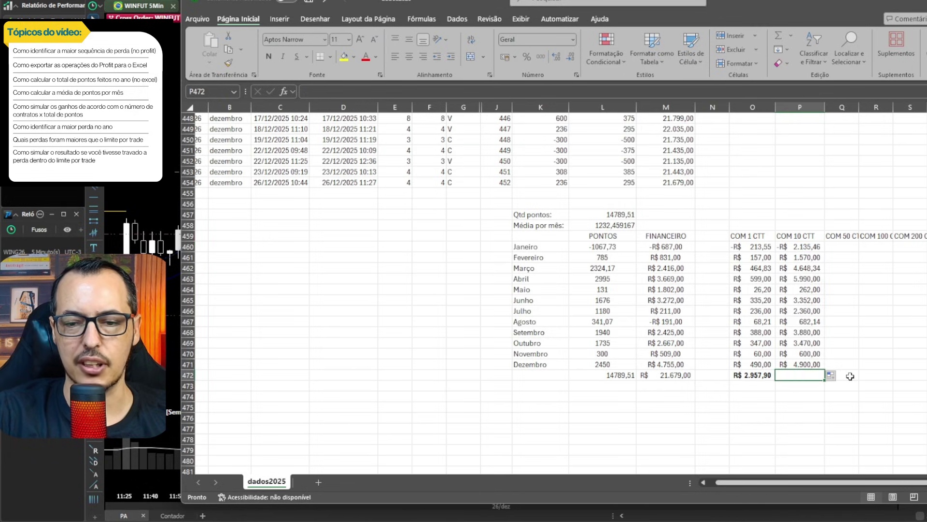
{"action": "key", "text": "Left"}
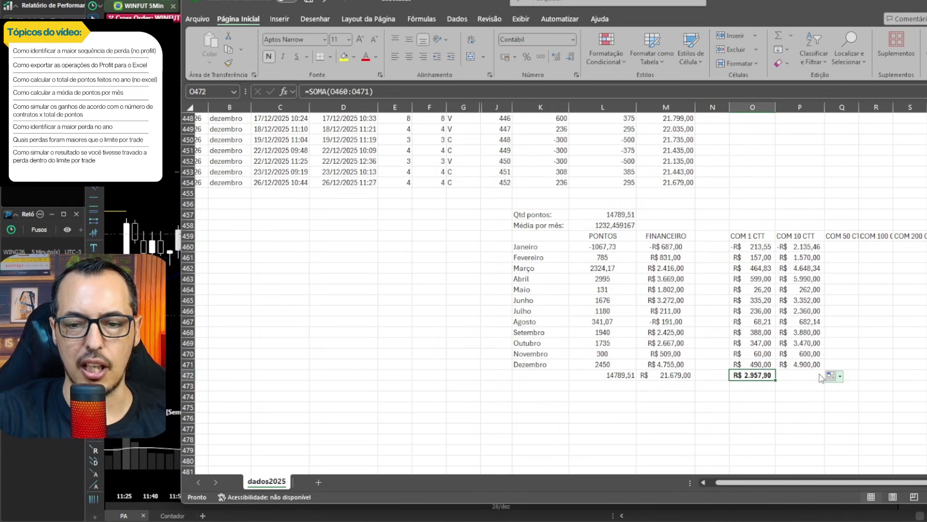
{"action": "key", "text": "ctrl+c"}
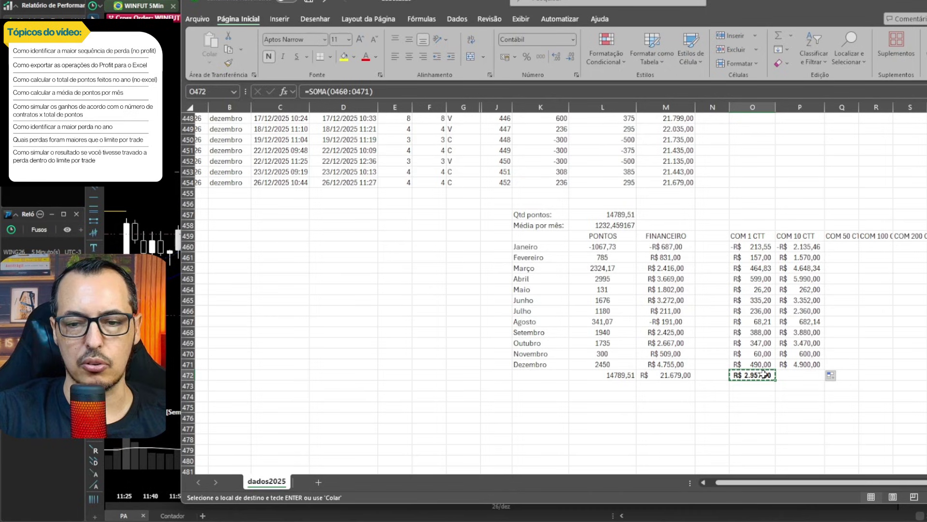
{"action": "key", "text": "Right"}
{"action": "key", "text": "Return"}
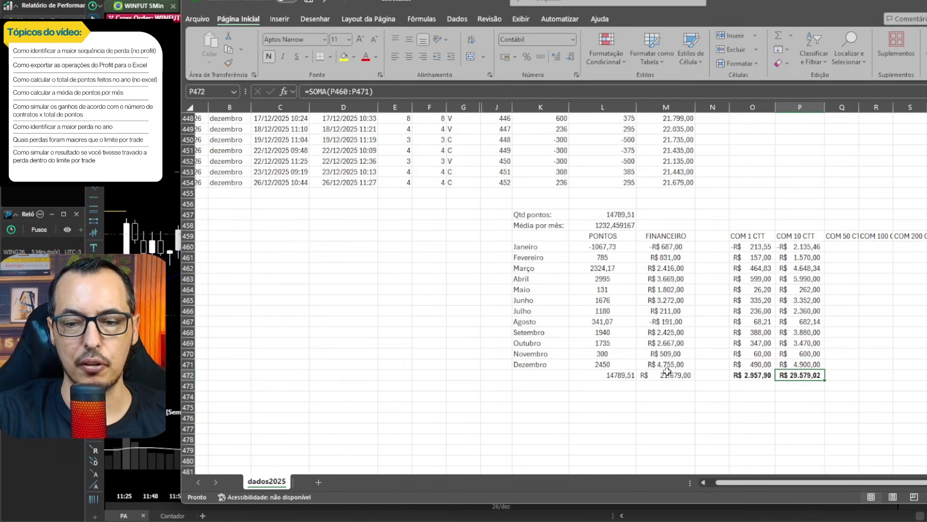
Widen column Q enough to fit the full COM 50 CTT heading
{"action": "scroll", "coordinate": [806, 482], "scroll_direction": "right", "scroll_amount": 1}
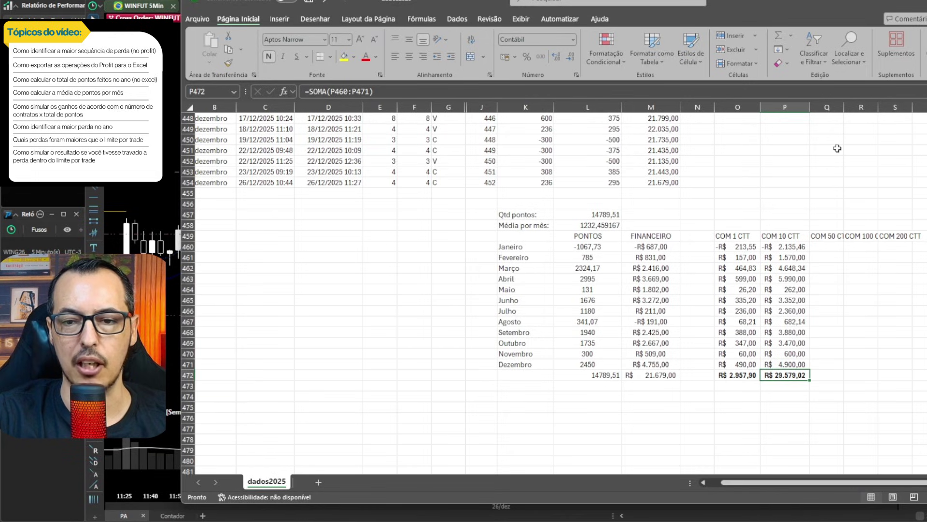
{"action": "left_click", "coordinate": [806, 107]}
{"action": "left_click", "coordinate": [802, 193]}
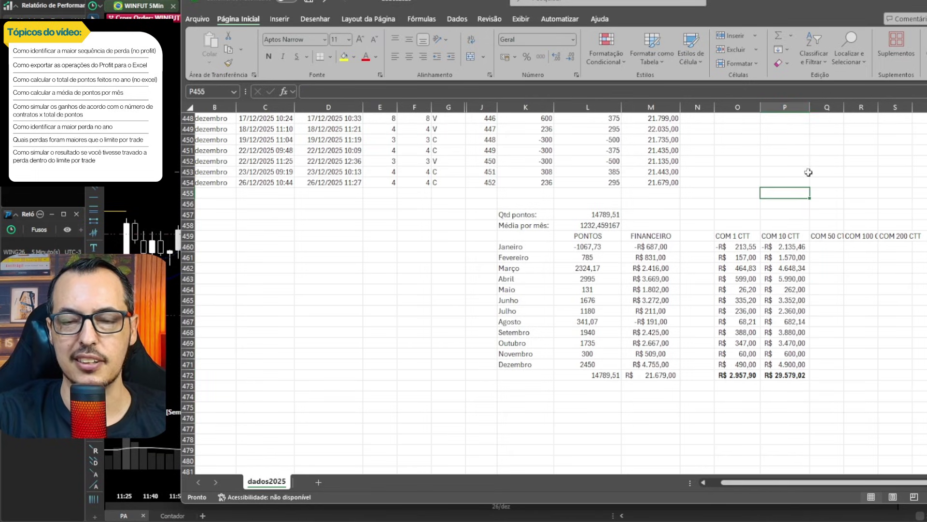
{"action": "left_click_drag", "start_coordinate": [846, 109], "coordinate": [853, 108]}
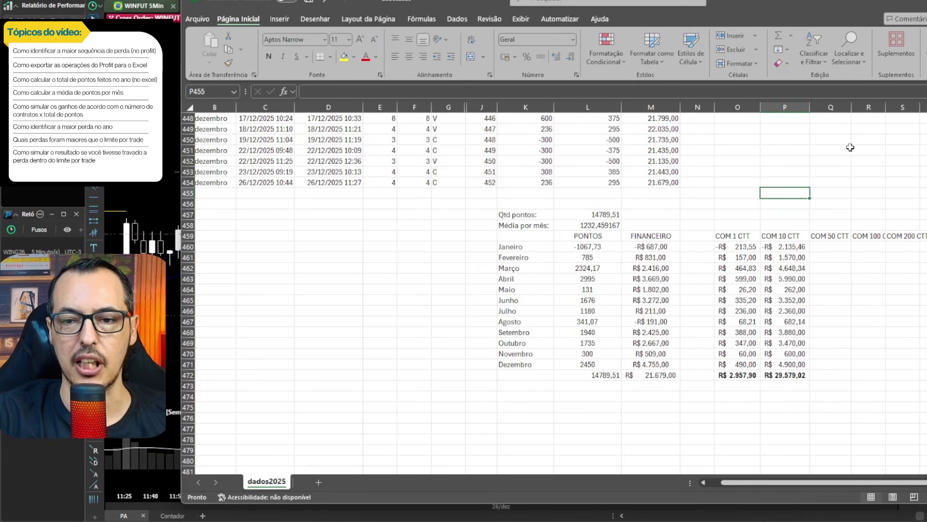
Widen the COM 50 CTT column after trying January's COM 10 CTT formula there, and clear the pasted cell
{"action": "left_click", "coordinate": [793, 248]}
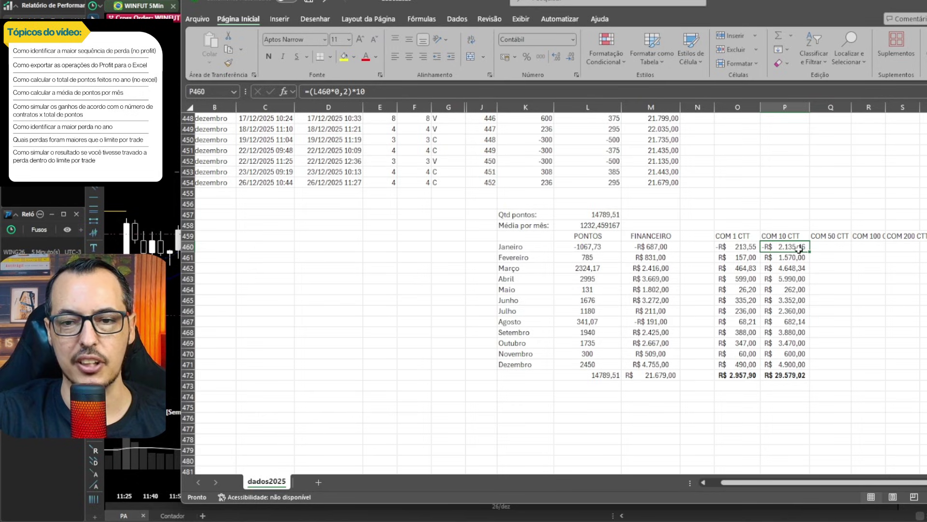
{"action": "key", "text": "ctrl+c"}
{"action": "key", "text": "Right"}
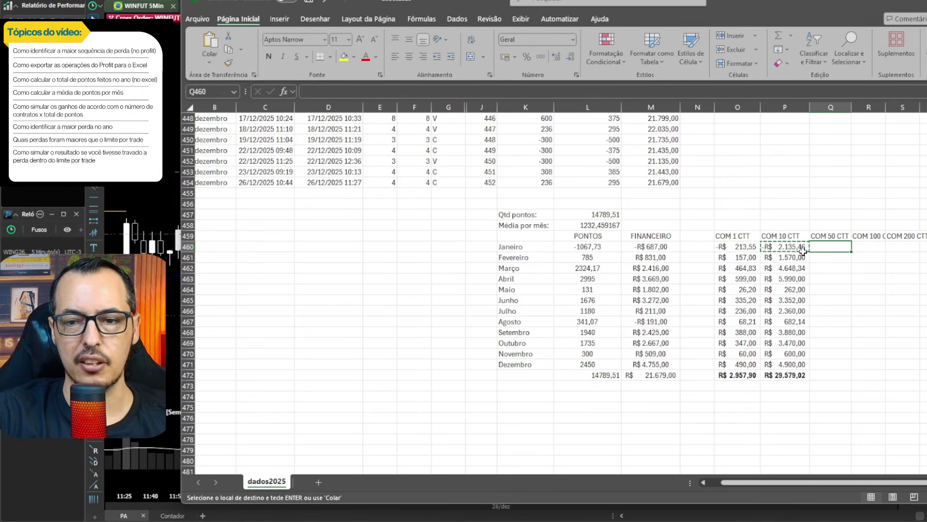
{"action": "key", "text": "Return"}
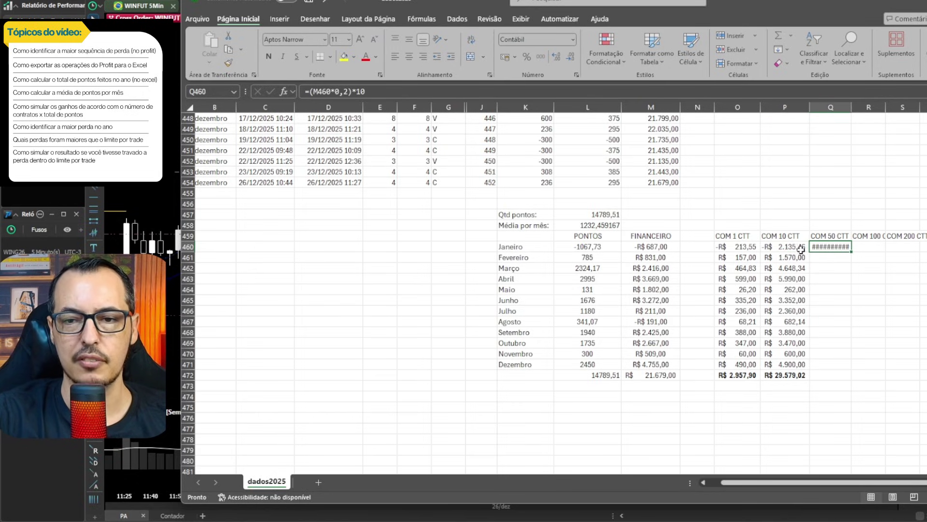
{"action": "left_click_drag", "start_coordinate": [852, 105], "coordinate": [871, 110]}
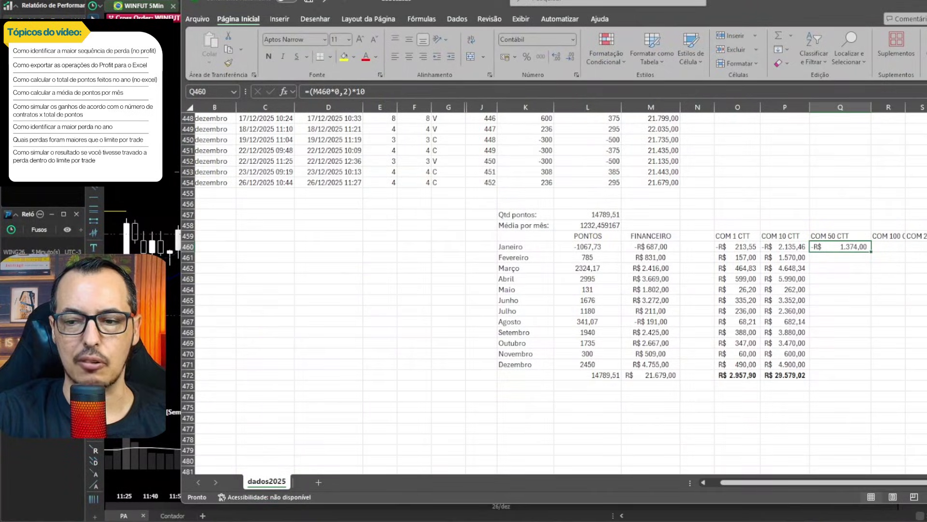
{"action": "left_click_drag", "start_coordinate": [571, 218], "coordinate": [589, 120]}
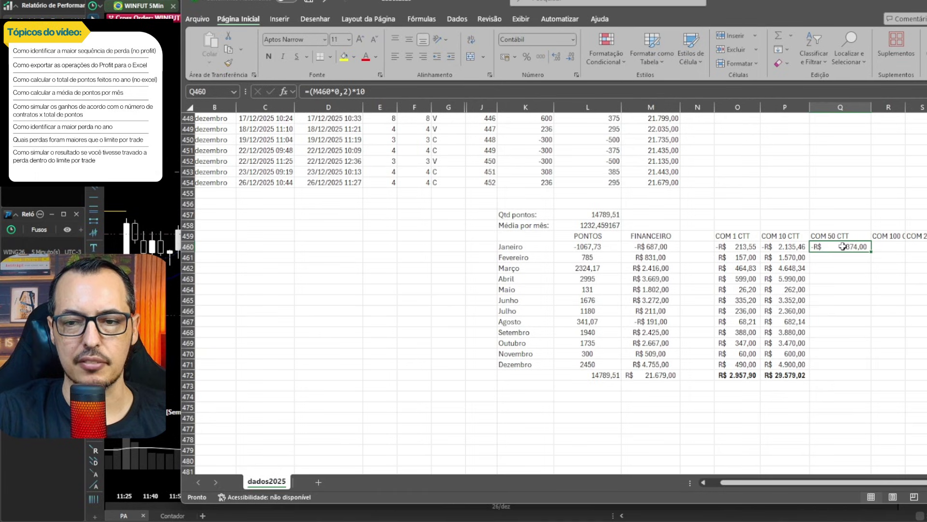
{"action": "key", "text": "Delete"}
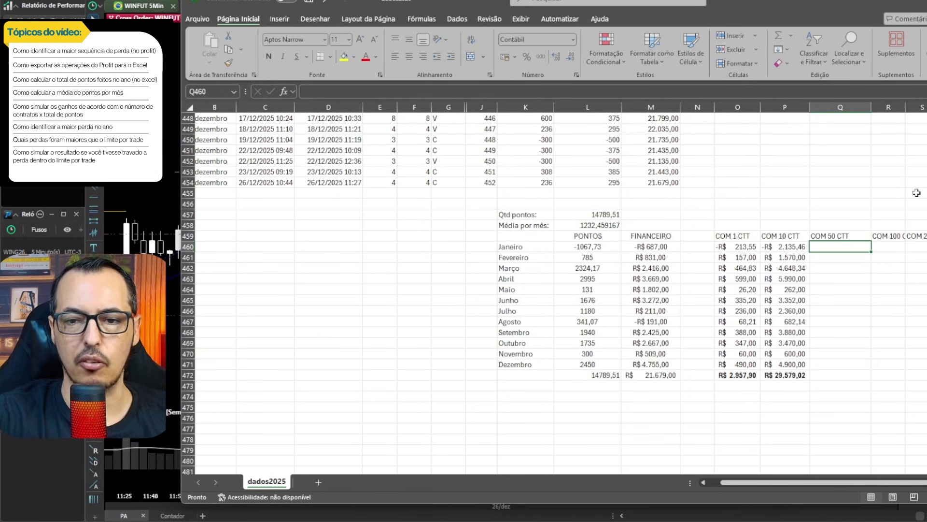
Lock column L in January's COM 10 CTT formula as =($L460*0,2)*10 and copy it to January's COM 50 CTT cell
{"action": "left_click", "coordinate": [779, 247]}
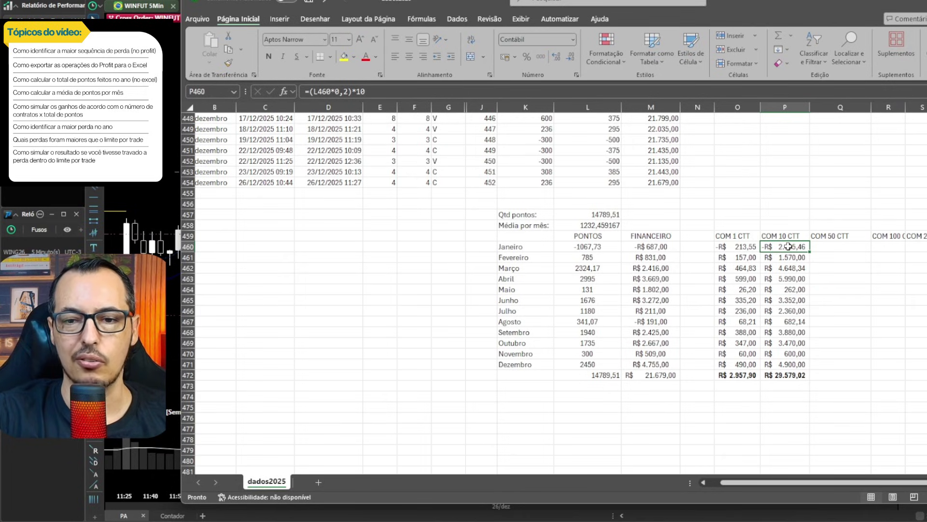
{"action": "double_click", "coordinate": [788, 246]}
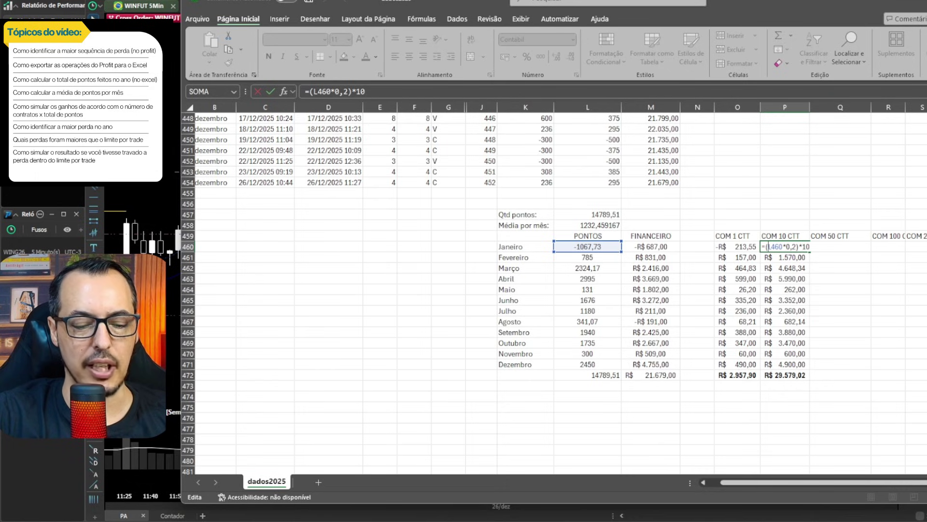
{"action": "type", "text": "$"}
{"action": "key", "text": "ctrl+Return"}
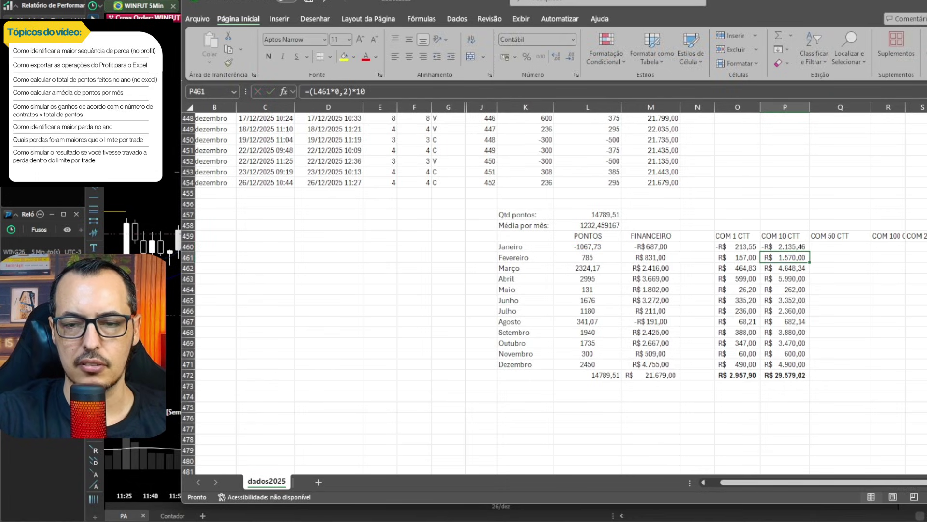
{"action": "key", "text": "ctrl+c"}
{"action": "key", "text": "Right"}
{"action": "key", "text": "Return"}
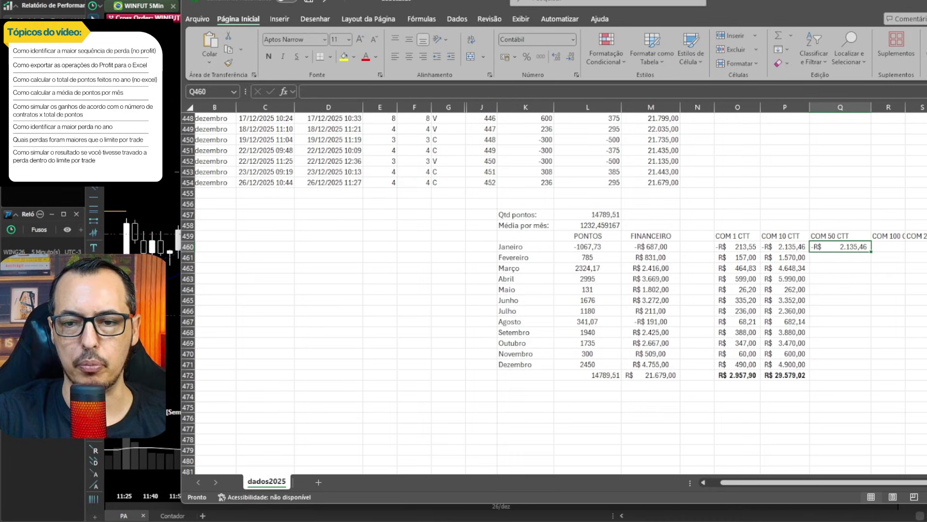
Set the multiplier in January's COM 50 CTT formula to 50 and fill the formula down through Dezembro
{"action": "double_click", "coordinate": [834, 245]}
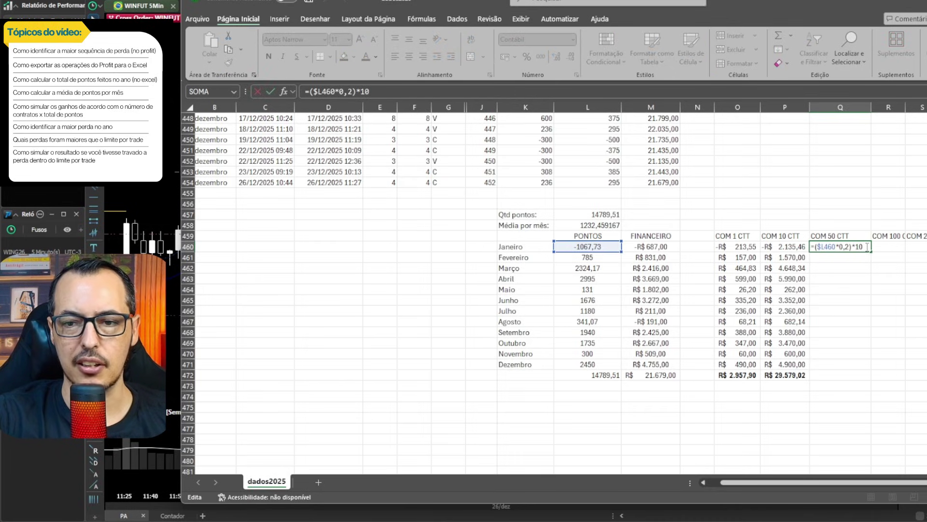
{"action": "left_click_drag", "start_coordinate": [857, 247], "coordinate": [869, 248]}
{"action": "type", "text": "50"}
{"action": "key", "text": "Return"}
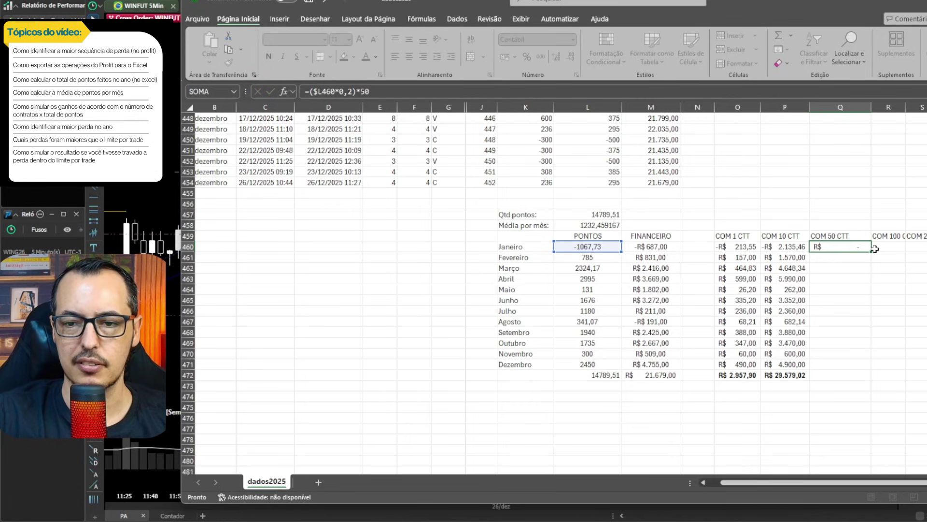
{"action": "left_click", "coordinate": [865, 247]}
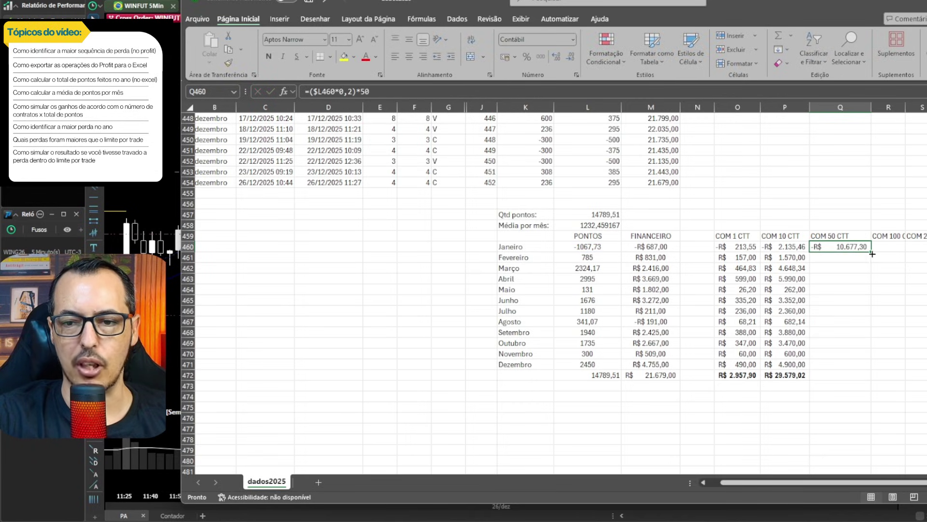
{"action": "left_click_drag", "start_coordinate": [873, 253], "coordinate": [843, 381]}
Copy the COM 10 CTT total formula to the COM 50 CTT total cell and check the Dezembro formula above it
{"action": "left_click", "coordinate": [798, 375]}
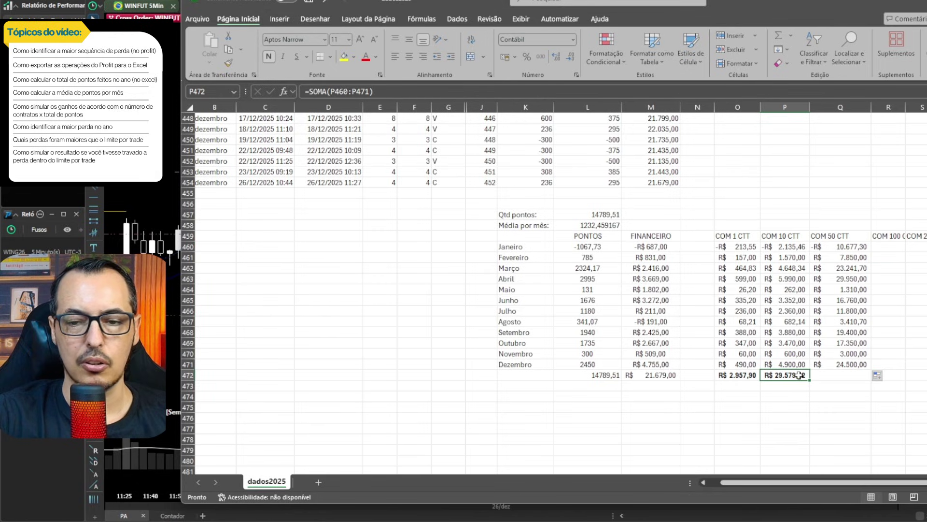
{"action": "key", "text": "ctrl+c"}
{"action": "key", "text": "Right"}
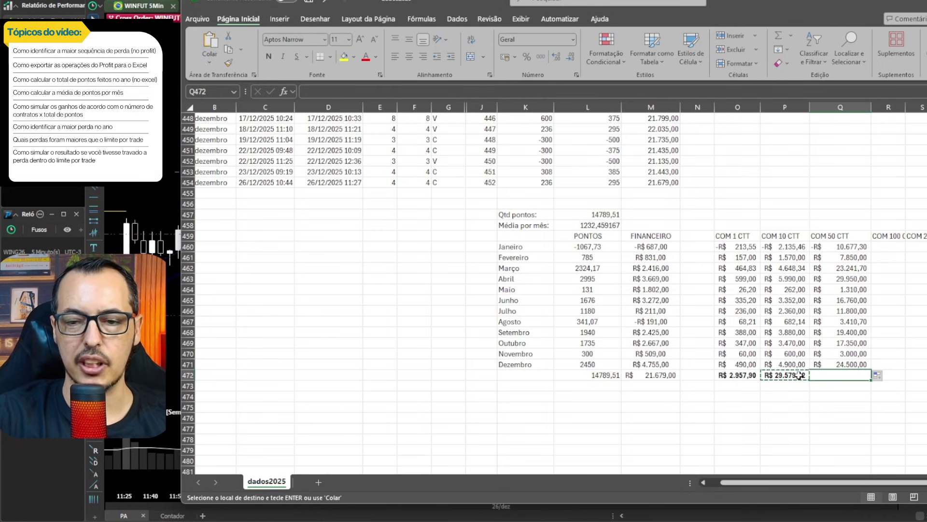
{"action": "key", "text": "Return"}
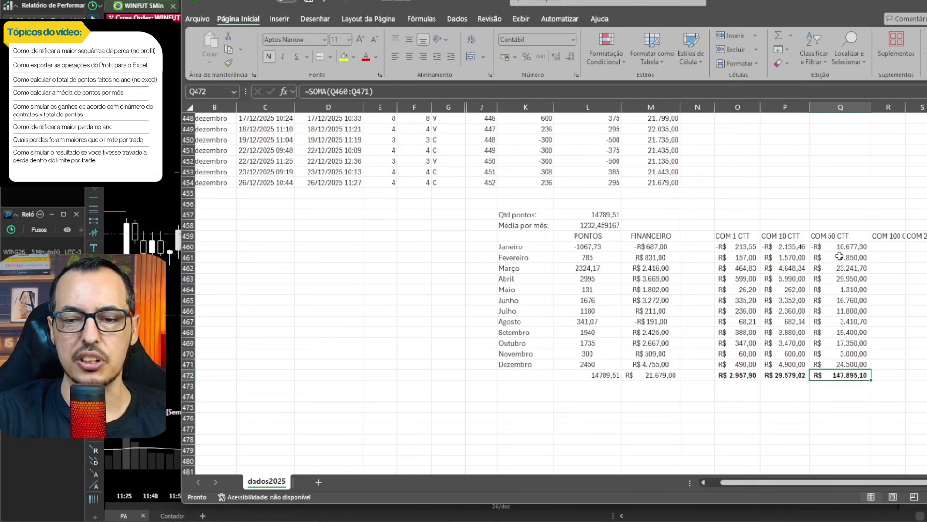
{"action": "double_click", "coordinate": [851, 363]}
{"action": "key", "text": "Return"}
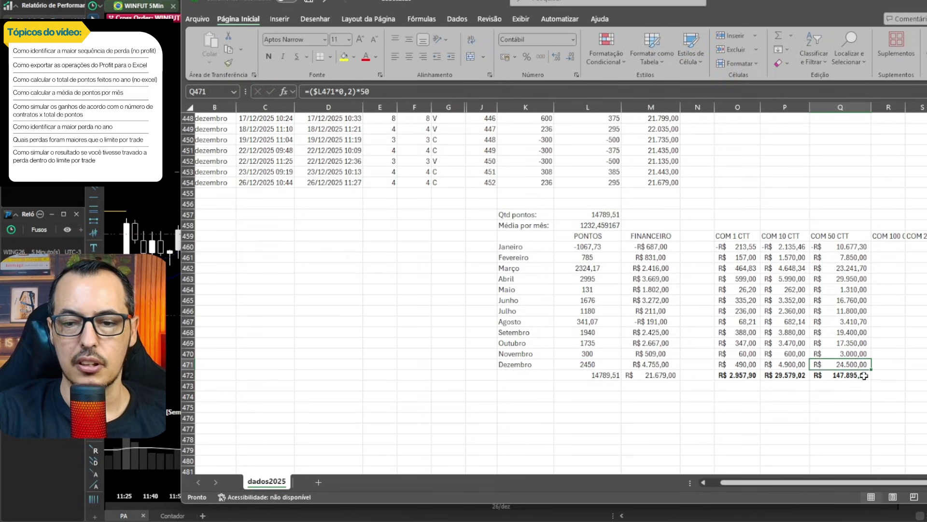
Copy January's COM 50 CTT formula into the COM 100 CTT column and widen that column to fit
{"action": "double_click", "coordinate": [905, 110]}
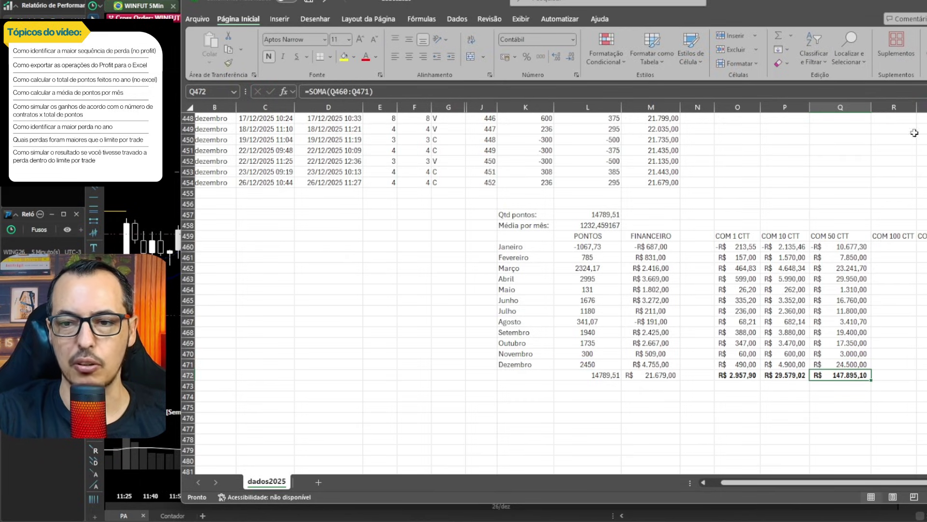
{"action": "left_click", "coordinate": [848, 247]}
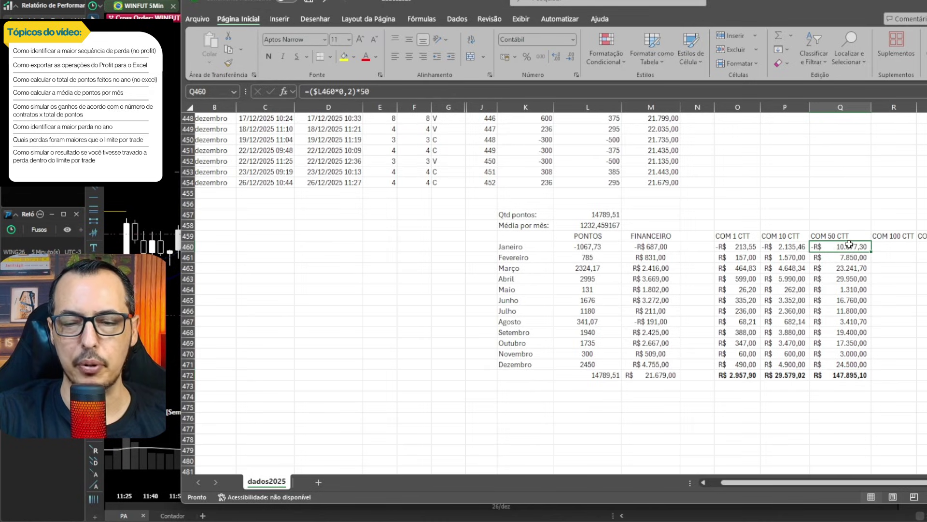
{"action": "key", "text": "ctrl+c"}
{"action": "key", "text": "Right"}
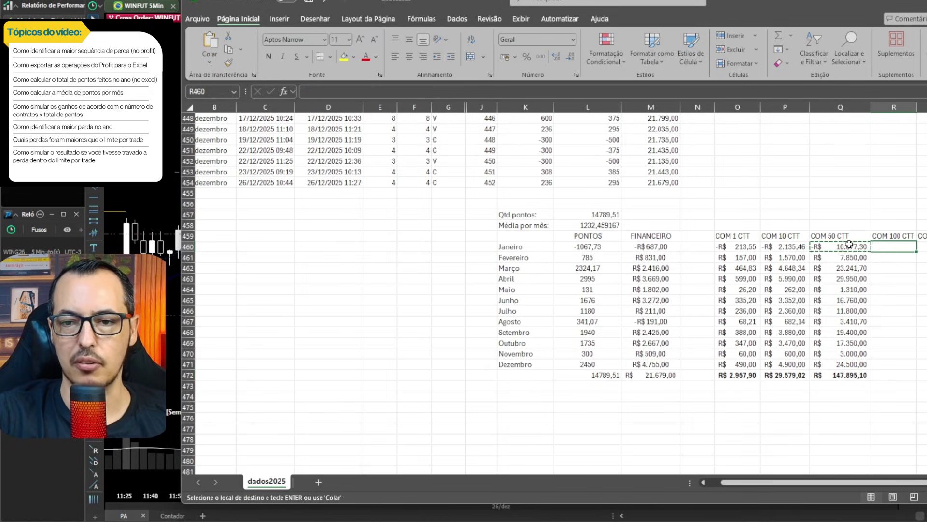
{"action": "key", "text": "Return"}
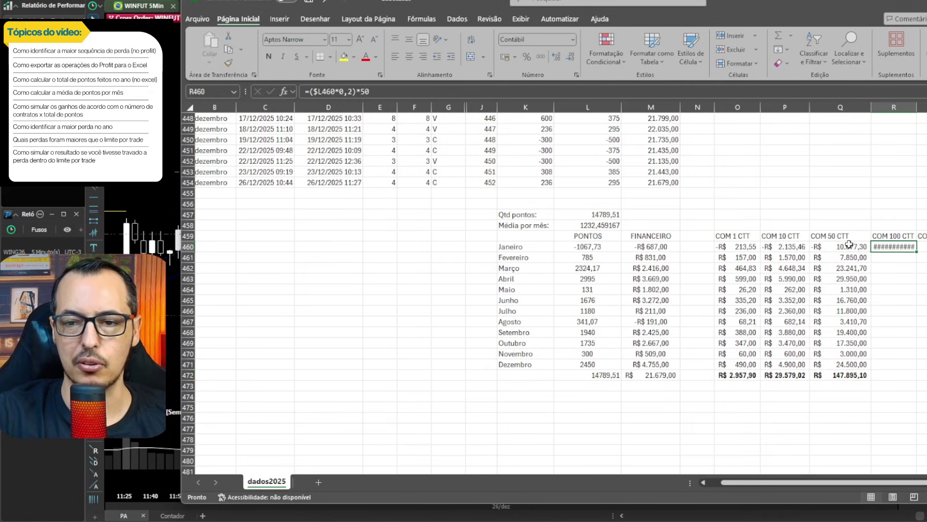
{"action": "double_click", "coordinate": [917, 106]}
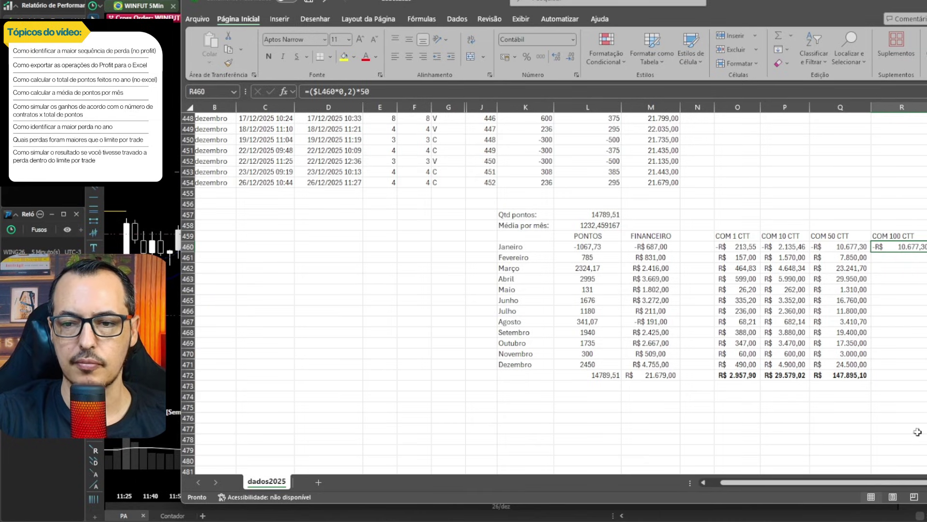
Set the multiplier in January's COM 100 CTT formula to 100 and fill the formula down through Dezembro
{"action": "left_click_drag", "start_coordinate": [900, 483], "coordinate": [907, 483]}
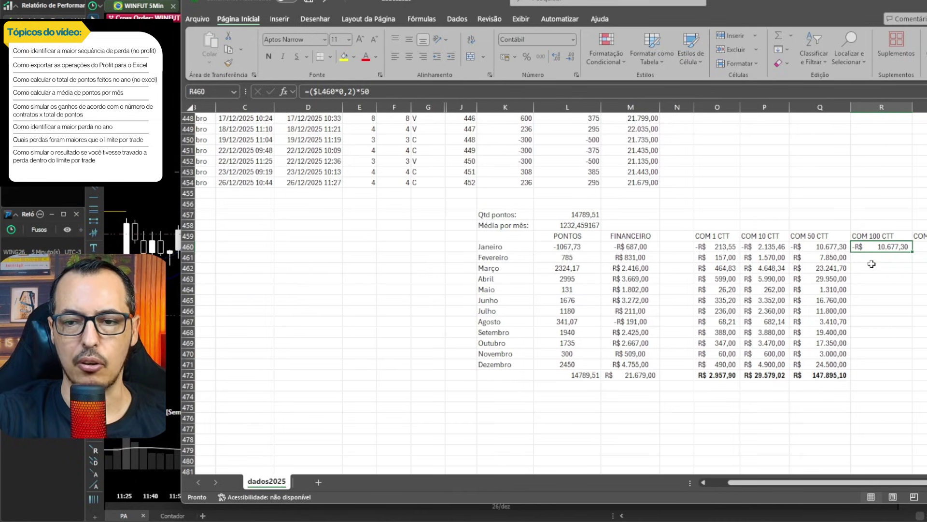
{"action": "double_click", "coordinate": [908, 248]}
{"action": "key", "text": "BackSpace"}
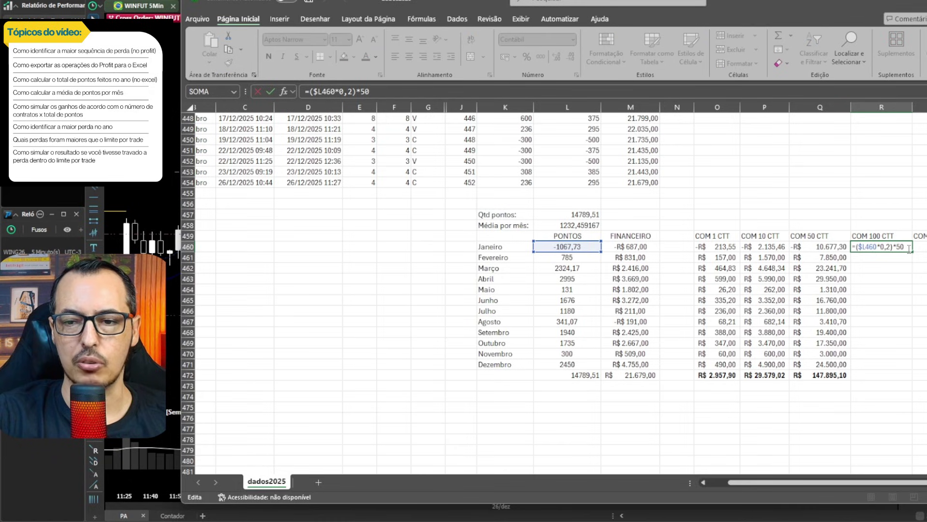
{"action": "key", "text": "BackSpace"}
{"action": "type", "text": "1"}
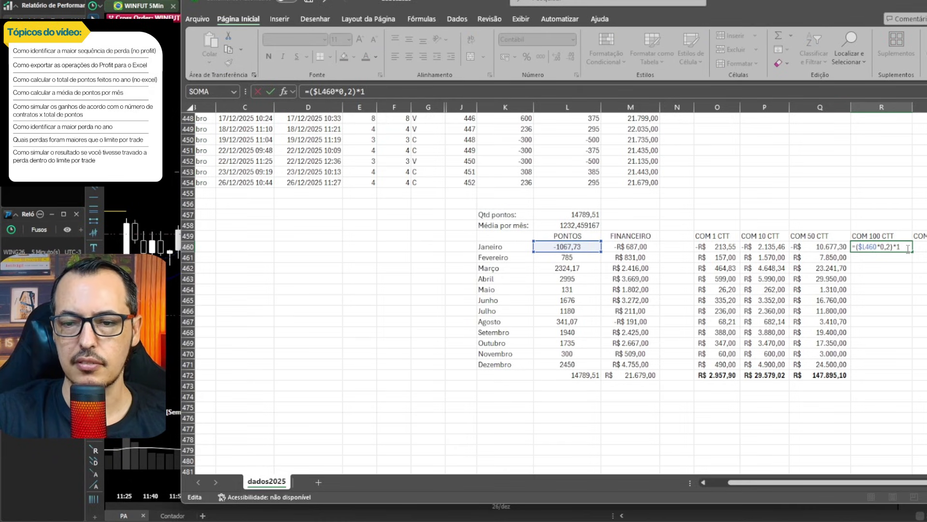
{"action": "type", "text": "00"}
{"action": "key", "text": "Return"}
{"action": "left_click", "coordinate": [903, 249]}
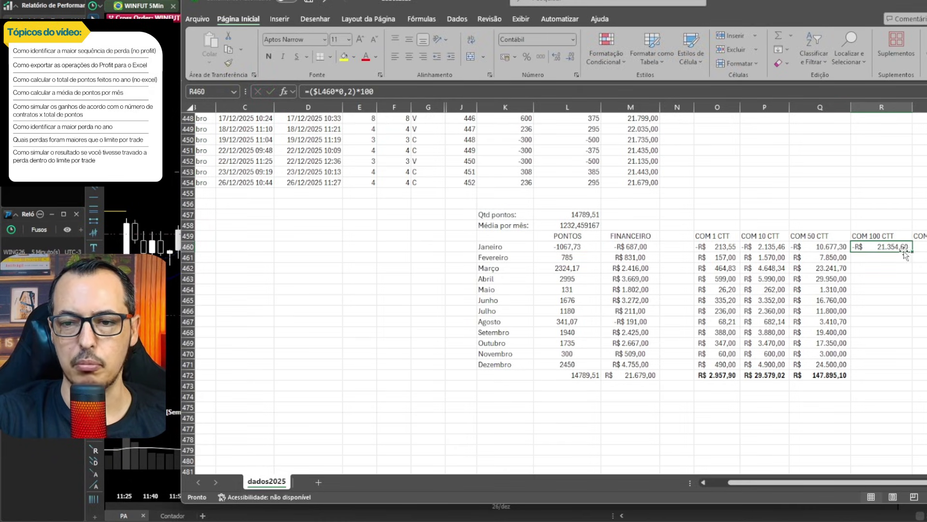
{"action": "left_click_drag", "start_coordinate": [912, 251], "coordinate": [899, 367]}
Copy the COM 50 CTT total formula to the COM 100 CTT total cell in row 472
{"action": "left_click", "coordinate": [839, 376]}
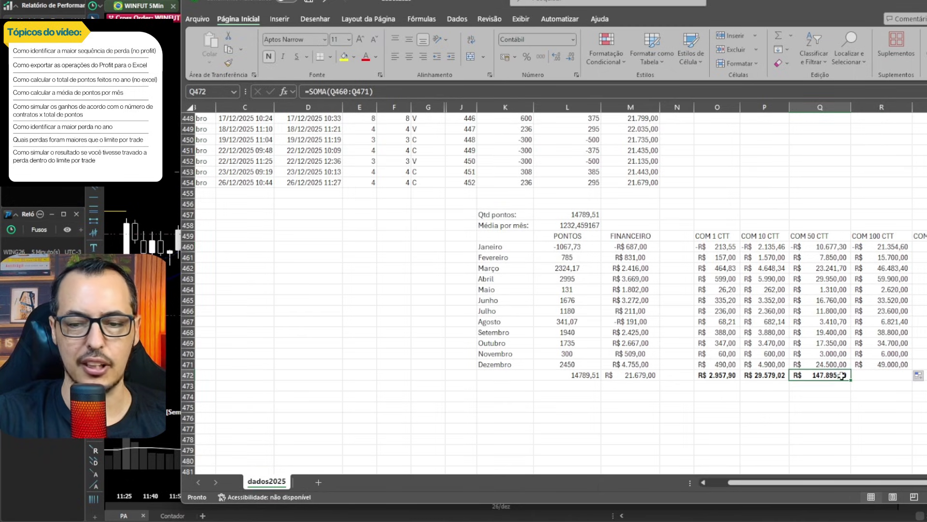
{"action": "key", "text": "ctrl+c"}
{"action": "key", "text": "Right"}
{"action": "key", "text": "Return"}
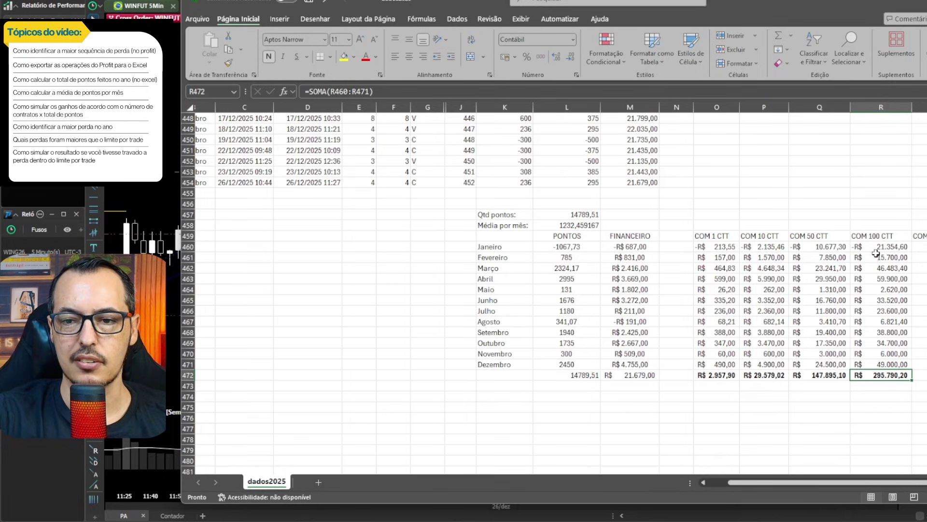
Copy January's COM 100 CTT formula into the COM 200 CTT column and widen that column to fit
{"action": "left_click", "coordinate": [886, 247]}
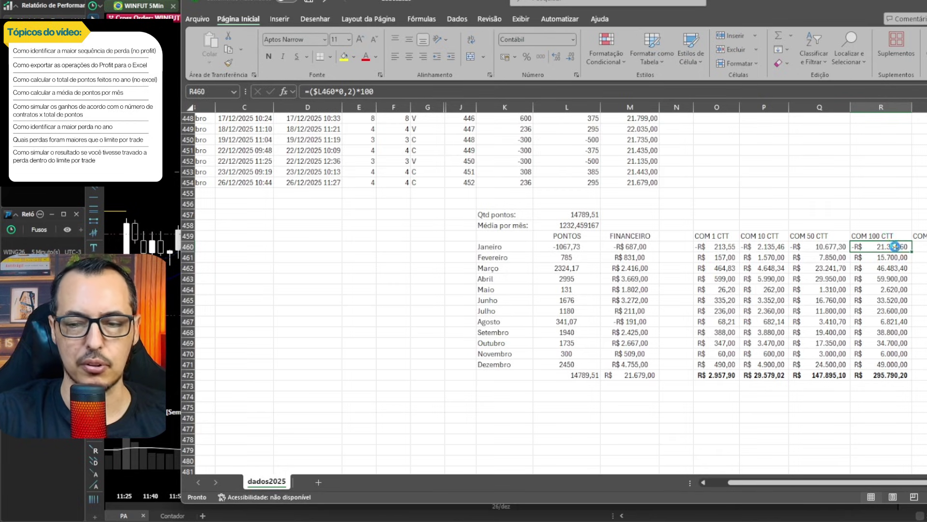
{"action": "key", "text": "ctrl+c"}
{"action": "key", "text": "Right"}
{"action": "key", "text": "ctrl+v"}
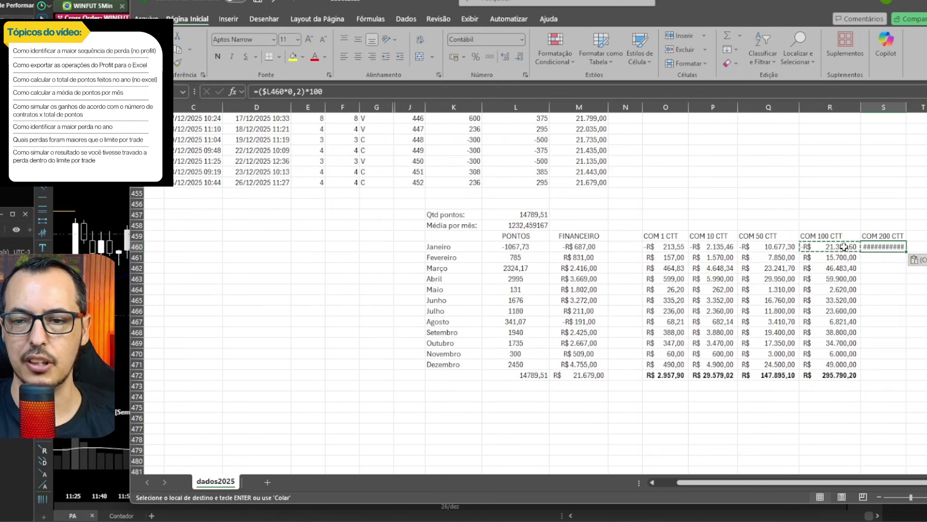
{"action": "left_click_drag", "start_coordinate": [907, 107], "coordinate": [921, 108]}
Set the multiplier in January's COM 200 CTT formula to 200 and fill the formula down through Dezembro
{"action": "double_click", "coordinate": [895, 247]}
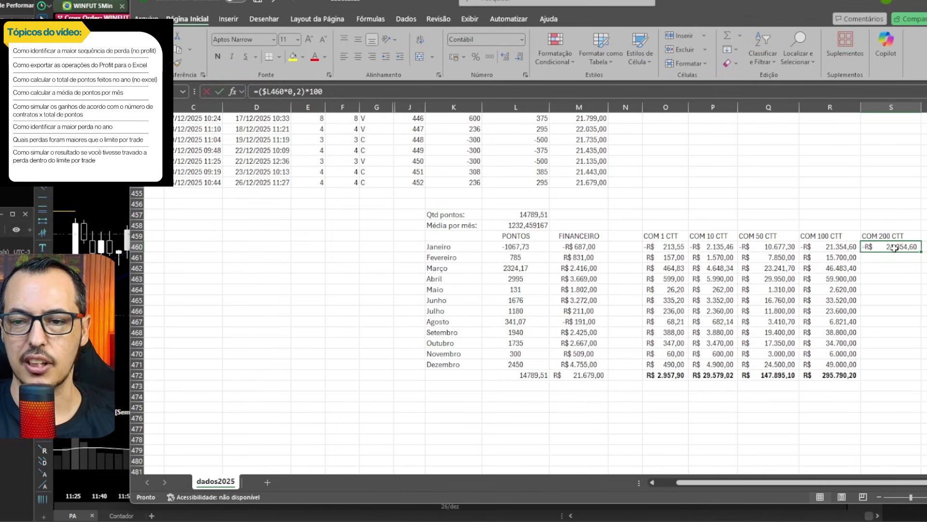
{"action": "double_click", "coordinate": [895, 248]}
{"action": "double_click", "coordinate": [913, 247]}
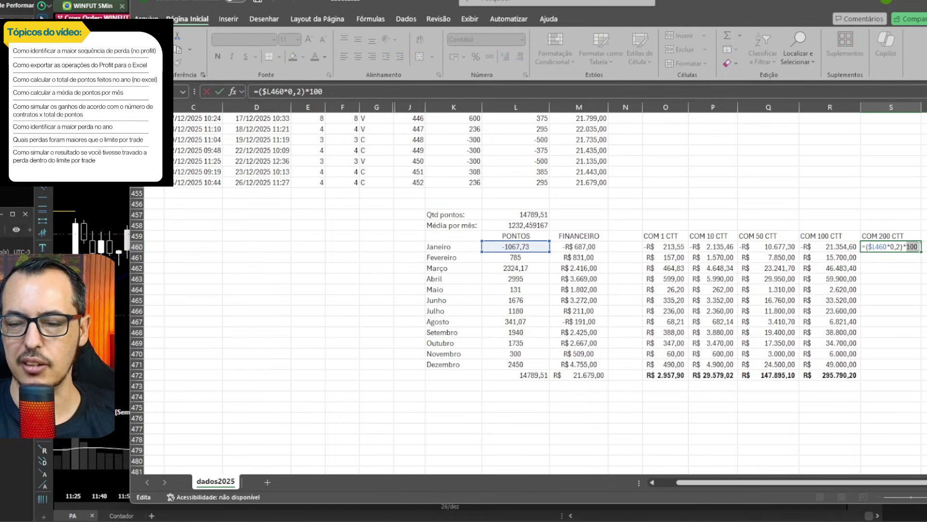
{"action": "type", "text": "200"}
{"action": "key", "text": "Return"}
{"action": "left_click", "coordinate": [914, 247]}
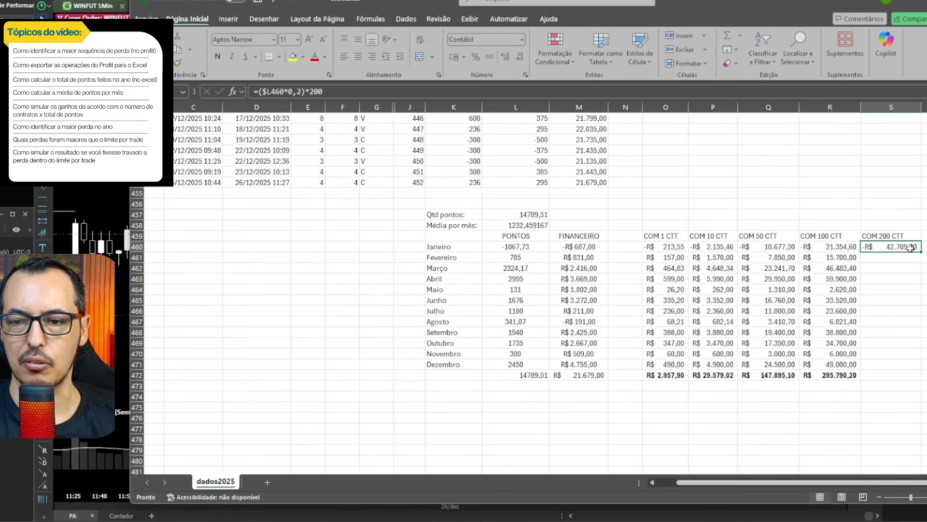
{"action": "left_click_drag", "start_coordinate": [921, 253], "coordinate": [907, 369]}
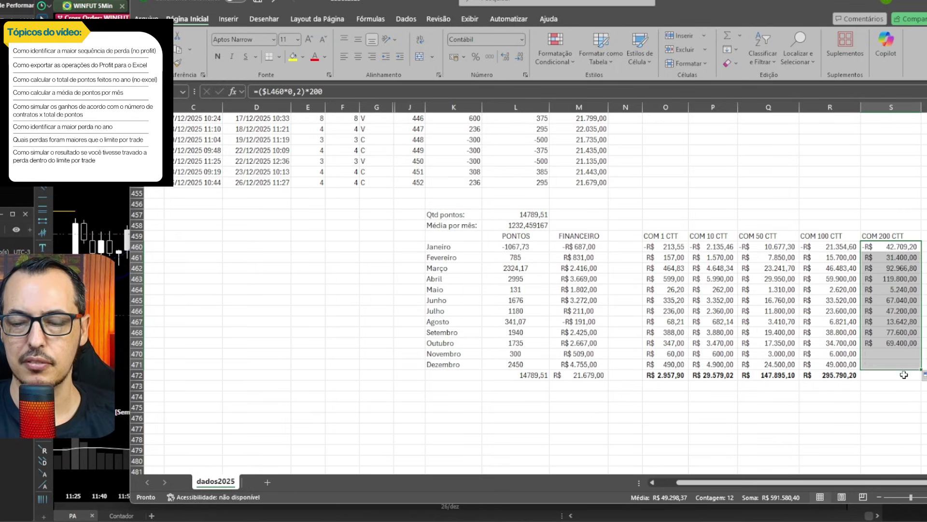
Copy the COM 100 CTT total formula to the COM 200 CTT total cell in row 472
{"action": "left_click", "coordinate": [847, 375]}
{"action": "key", "text": "ctrl+c"}
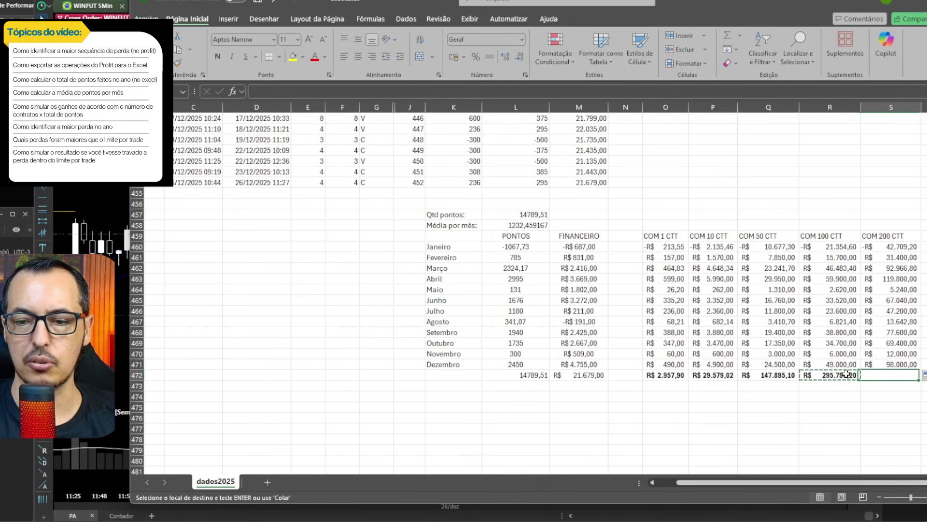
{"action": "key", "text": "Right"}
{"action": "key", "text": "ctrl+v"}
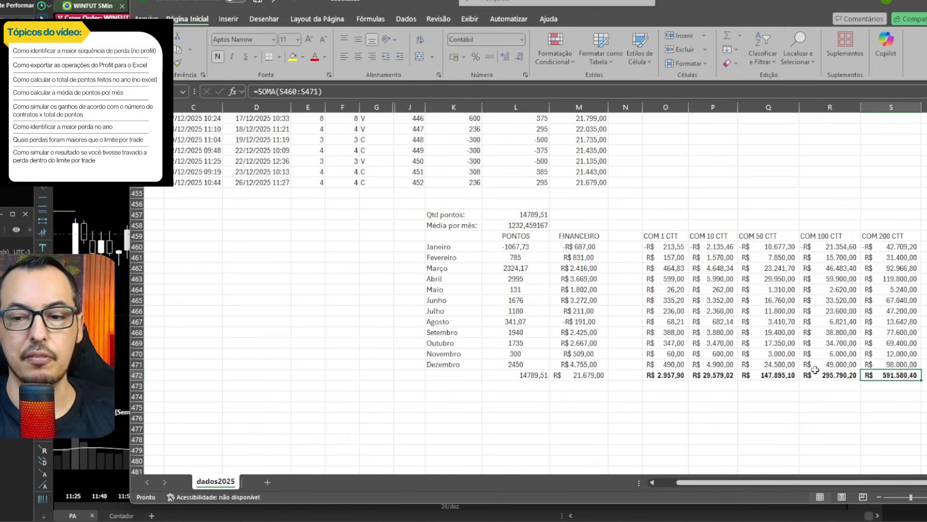
{"action": "left_click_drag", "start_coordinate": [894, 484], "coordinate": [905, 485]}
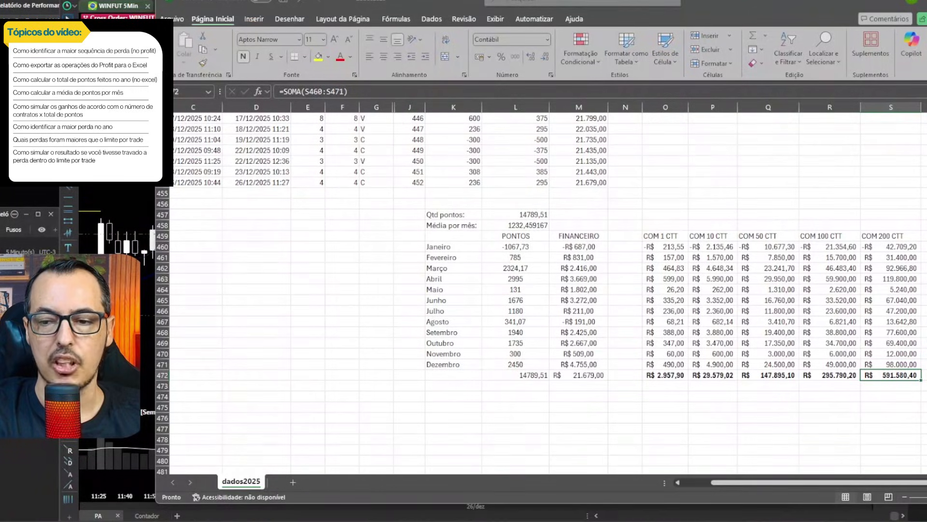
Compare January's points with its simulated results for each contract count, and review the COM 200 CTT column's total
{"action": "mouse_move", "coordinate": [292, 222]}
{"action": "left_mouse_down"}
{"action": "mouse_move", "coordinate": [404, 244]}
{"action": "mouse_move", "coordinate": [498, 246]}
{"action": "left_mouse_up"}
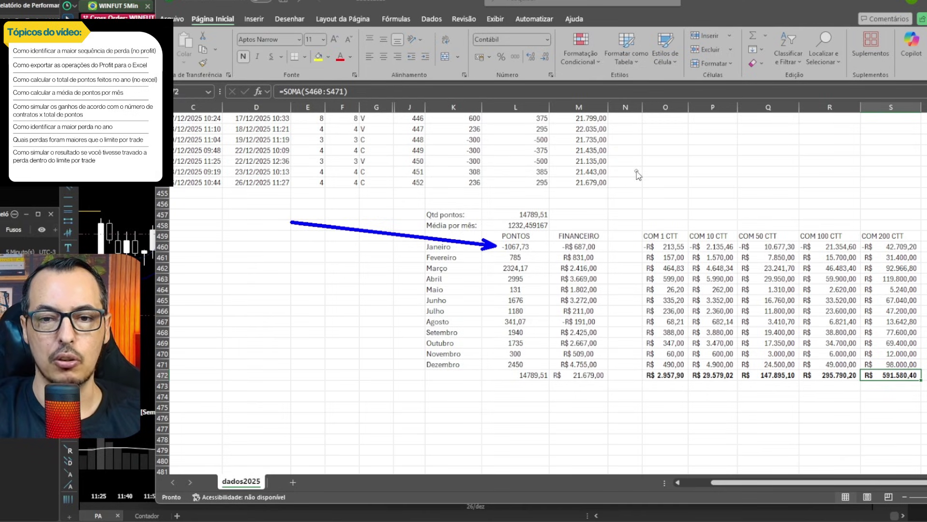
{"action": "left_click_drag", "start_coordinate": [637, 170], "coordinate": [662, 225]}
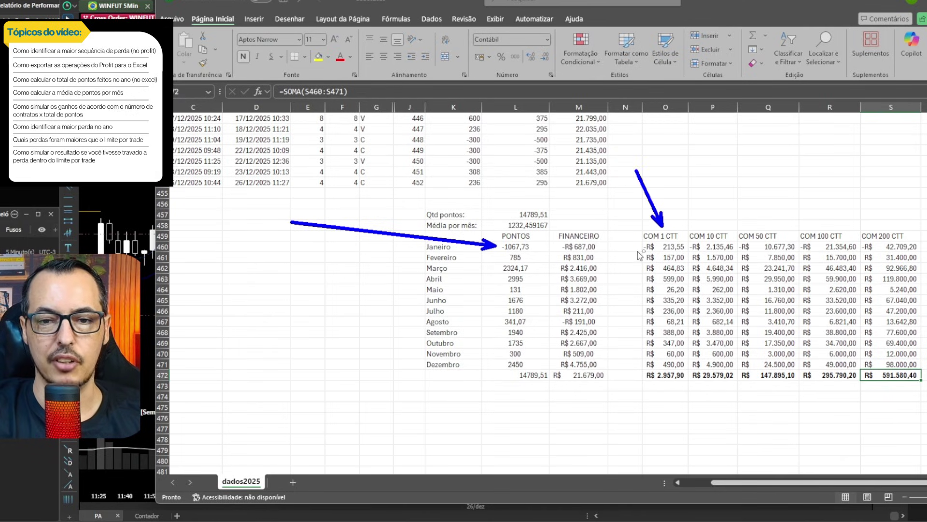
{"action": "left_click_drag", "start_coordinate": [611, 257], "coordinate": [639, 248]}
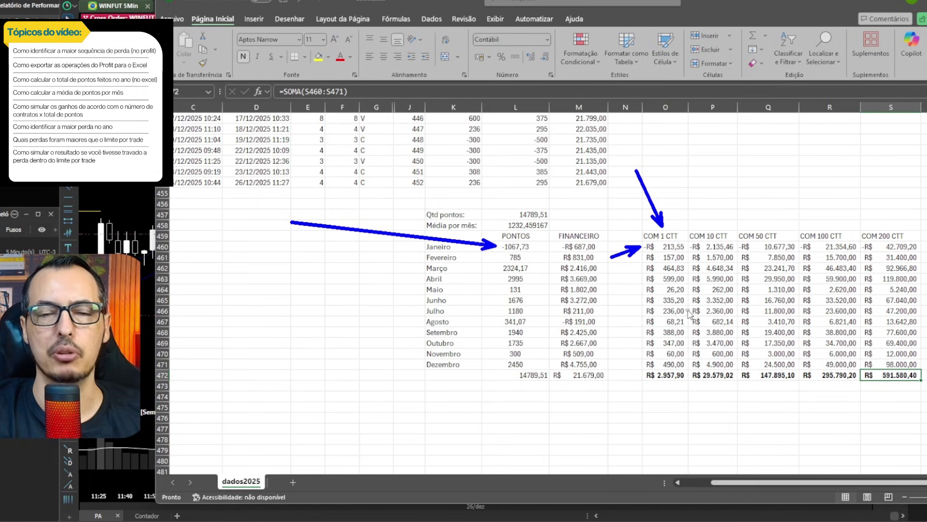
{"action": "left_click_drag", "start_coordinate": [687, 168], "coordinate": [706, 227]}
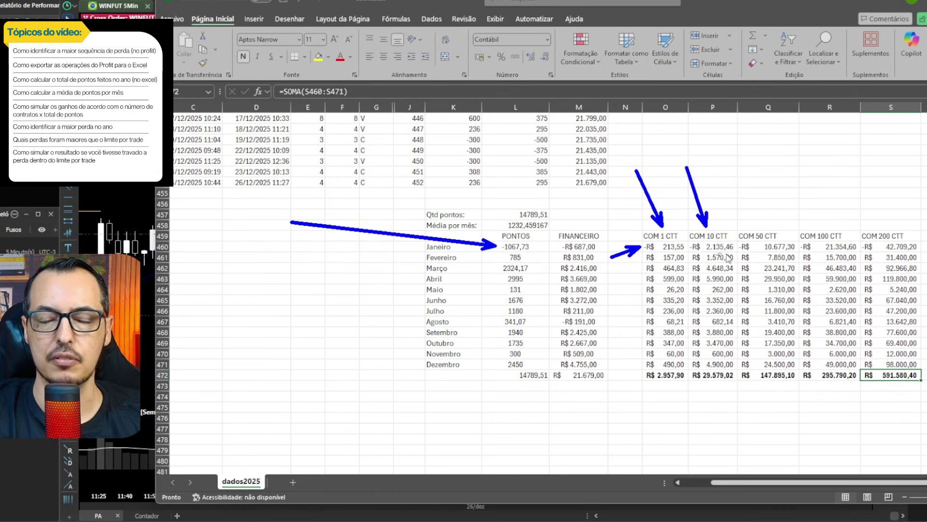
{"action": "left_click_drag", "start_coordinate": [718, 159], "coordinate": [765, 225]}
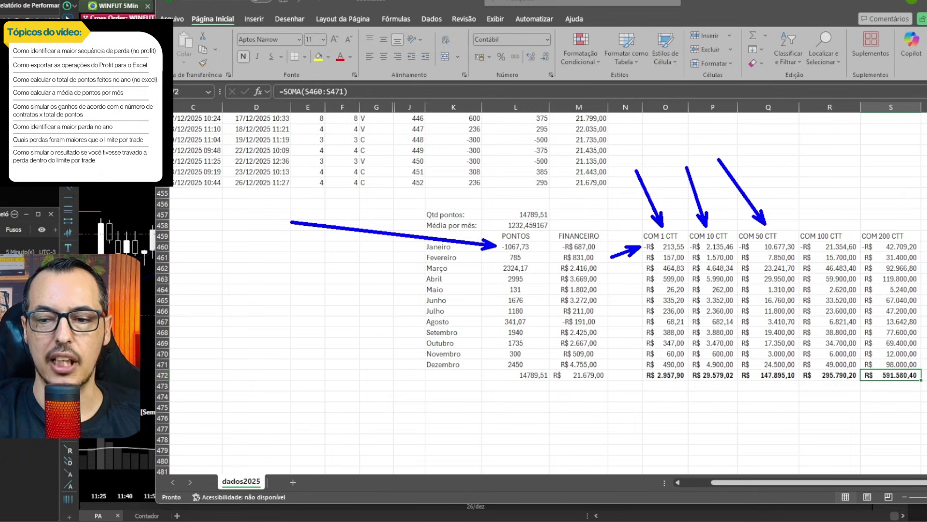
{"action": "mouse_move", "coordinate": [733, 237]}
{"action": "left_mouse_down"}
{"action": "mouse_move", "coordinate": [808, 261]}
{"action": "mouse_move", "coordinate": [803, 253]}
{"action": "mouse_move", "coordinate": [839, 247]}
{"action": "mouse_move", "coordinate": [923, 255]}
{"action": "left_mouse_up"}
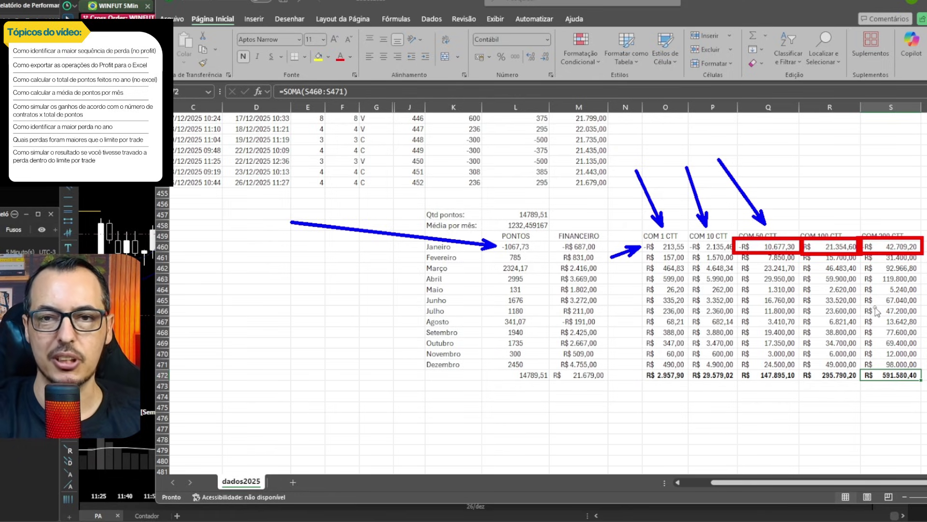
{"action": "key", "text": "Escape"}
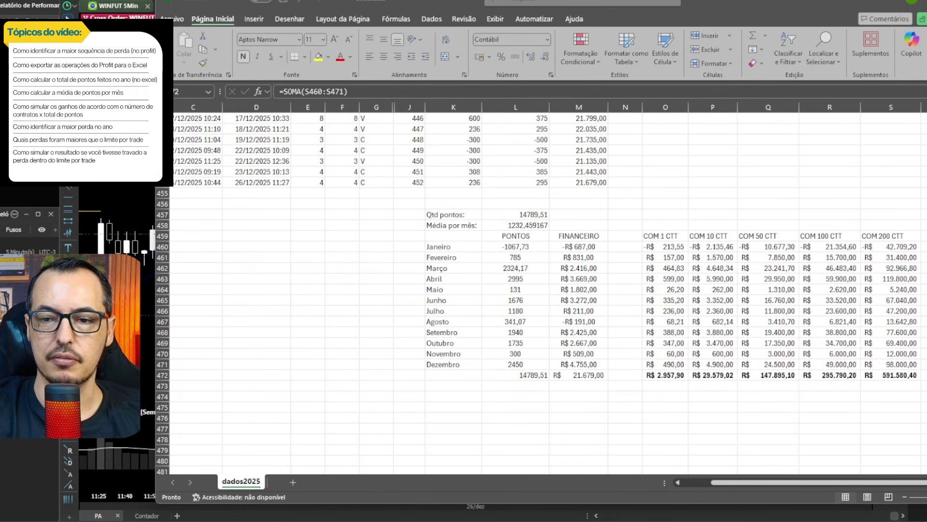
{"action": "left_click", "coordinate": [883, 236]}
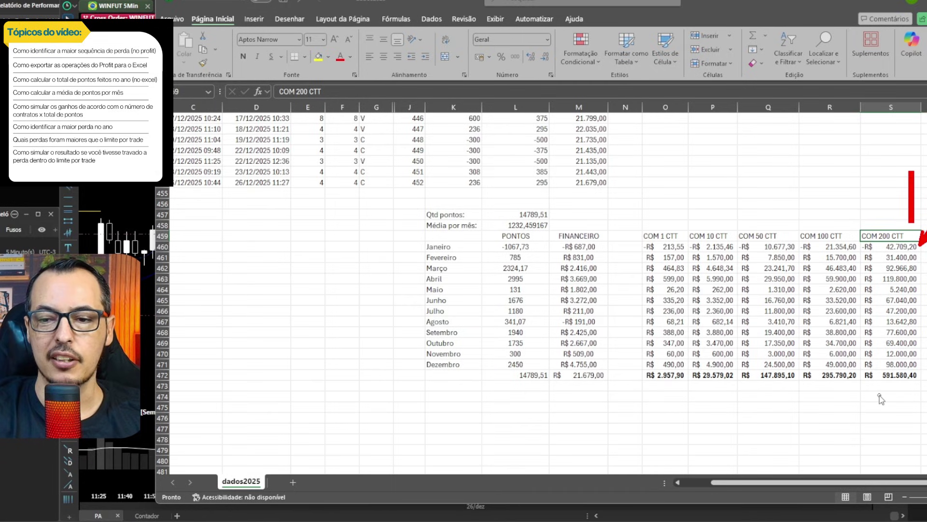
{"action": "left_click_drag", "start_coordinate": [885, 421], "coordinate": [889, 382]}
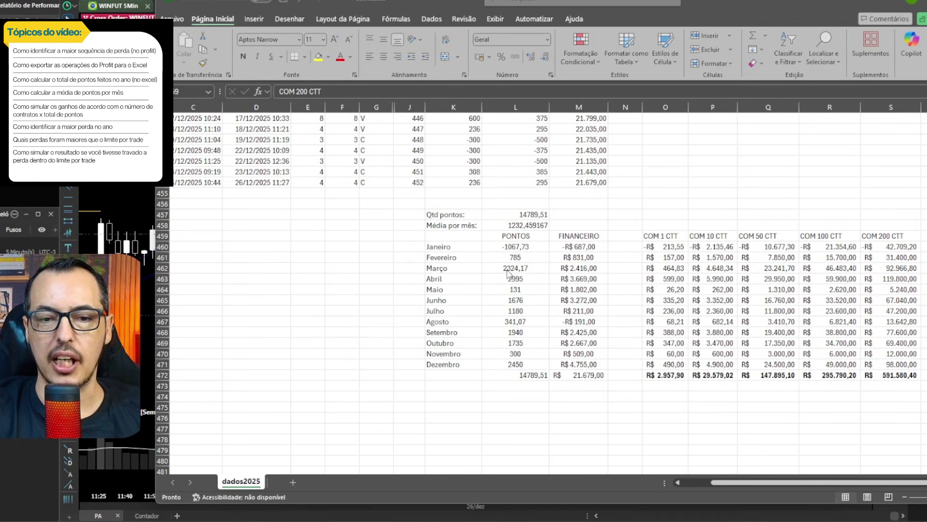
{"action": "left_click", "coordinate": [500, 269]}
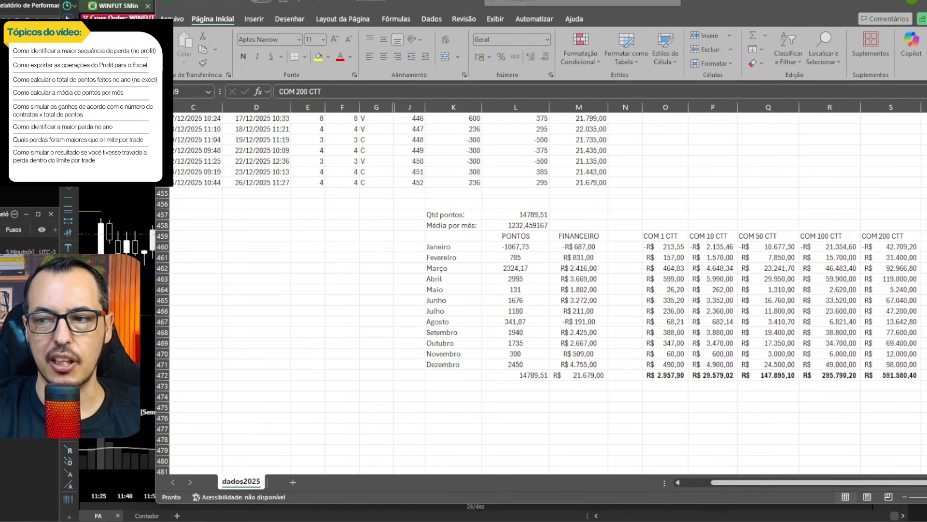
{"action": "left_click", "coordinate": [462, 406]}
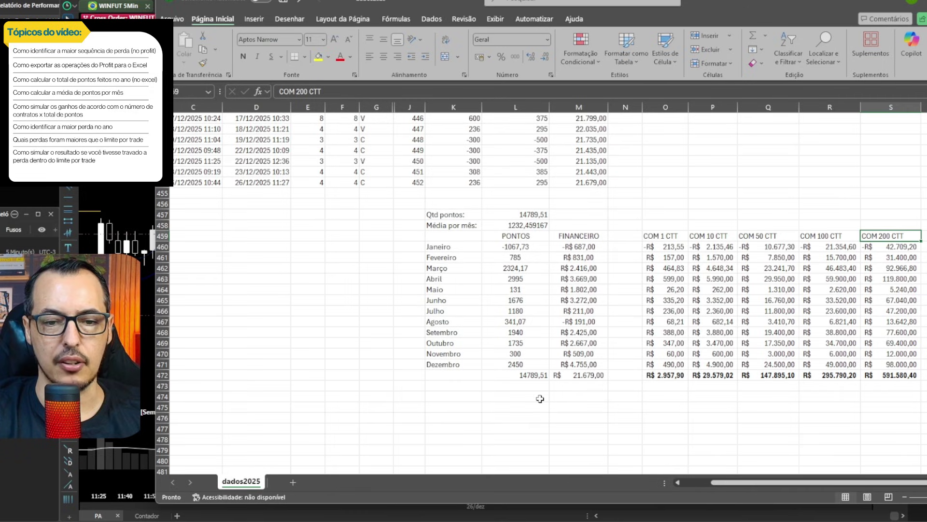
Label cell L474 below the monthly table as "MÉDIA CTT"
{"action": "left_click", "coordinate": [498, 396]}
{"action": "type", "text": "M"}
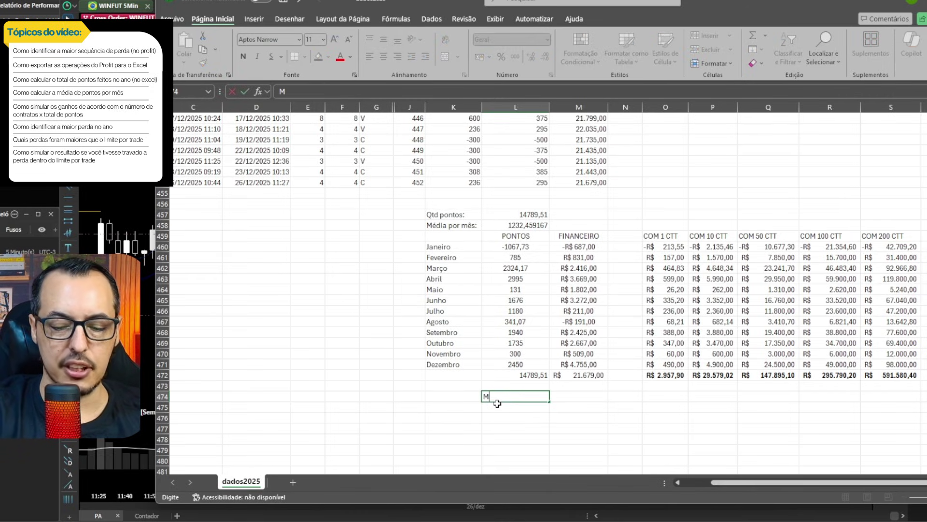
{"action": "type", "text": "ÉDIA CONTR"}
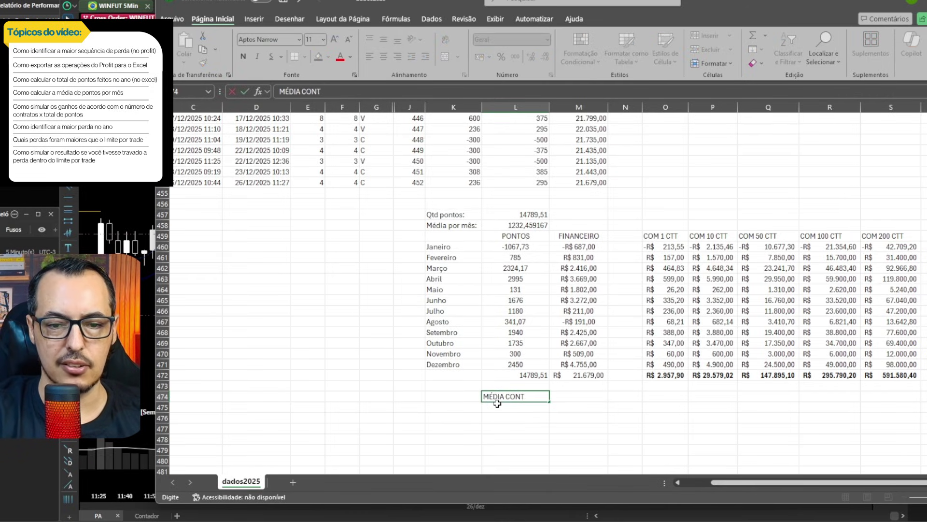
{"action": "key", "text": "BackSpace"}
{"action": "key", "text": "BackSpace"}
{"action": "key", "text": "BackSpace"}
{"action": "key", "text": "Tab"}
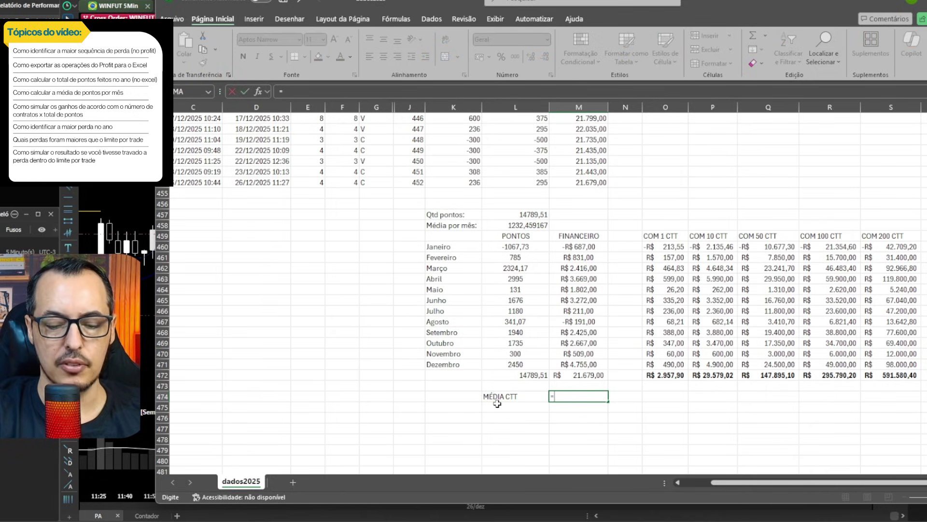
Calculate the average number of contracts bought per trade in M474 with the MÉDIA function over E7:E454
{"action": "type", "text": "=MEDIA("}
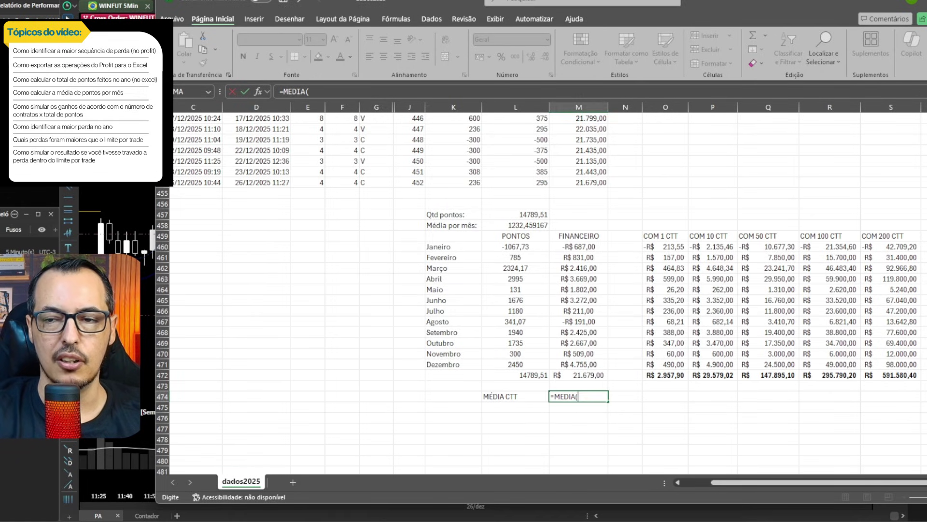
{"action": "scroll", "coordinate": [537, 294], "scroll_direction": "up", "scroll_amount": 20}
{"action": "scroll", "coordinate": [537, 294], "scroll_direction": "up", "scroll_amount": 20}
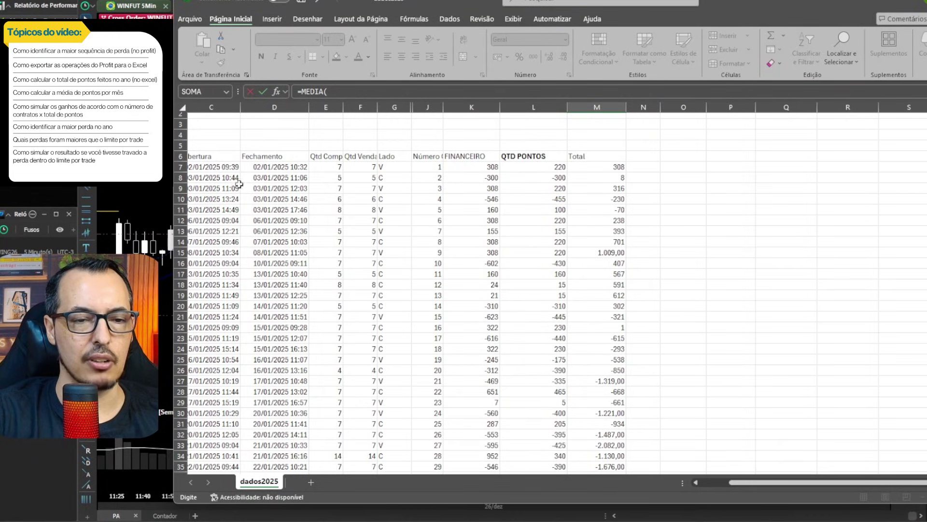
{"action": "left_click", "coordinate": [331, 167]}
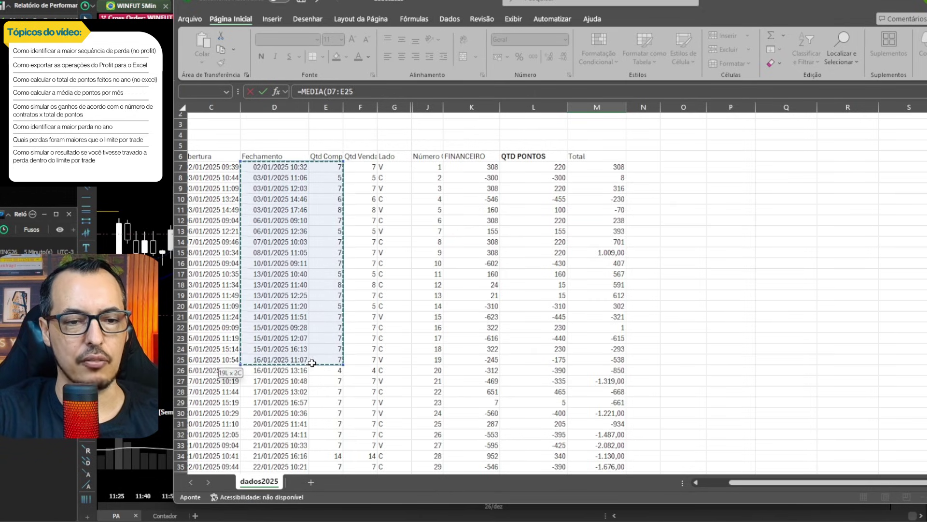
{"action": "left_click_drag", "start_coordinate": [312, 362], "coordinate": [344, 418]}
{"action": "key", "text": "Return"}
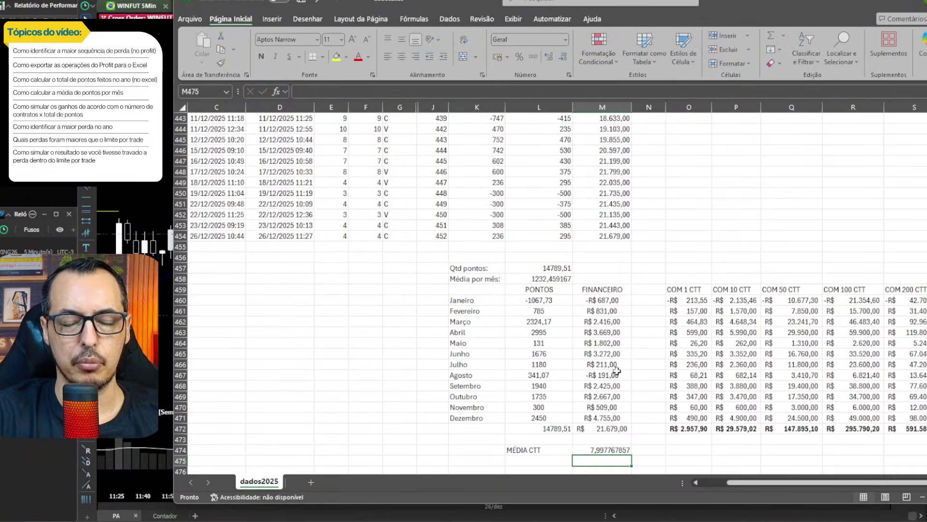
{"action": "scroll", "coordinate": [603, 387], "scroll_direction": "down", "scroll_amount": 2}
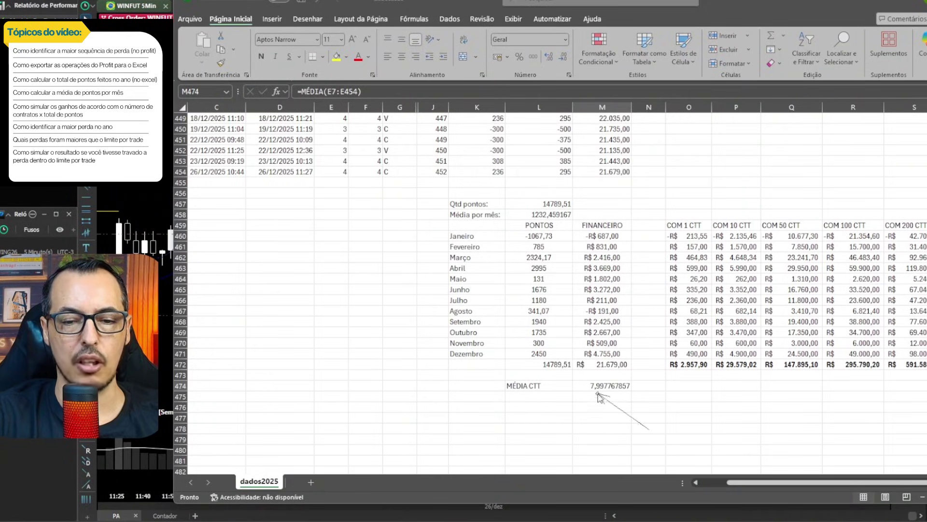
{"action": "left_click_drag", "start_coordinate": [649, 430], "coordinate": [599, 395]}
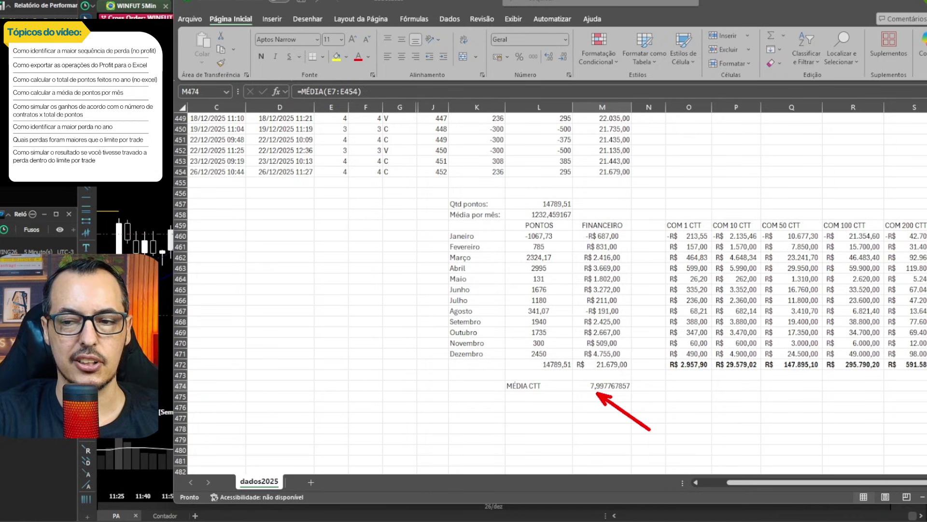
{"action": "key", "text": "Escape"}
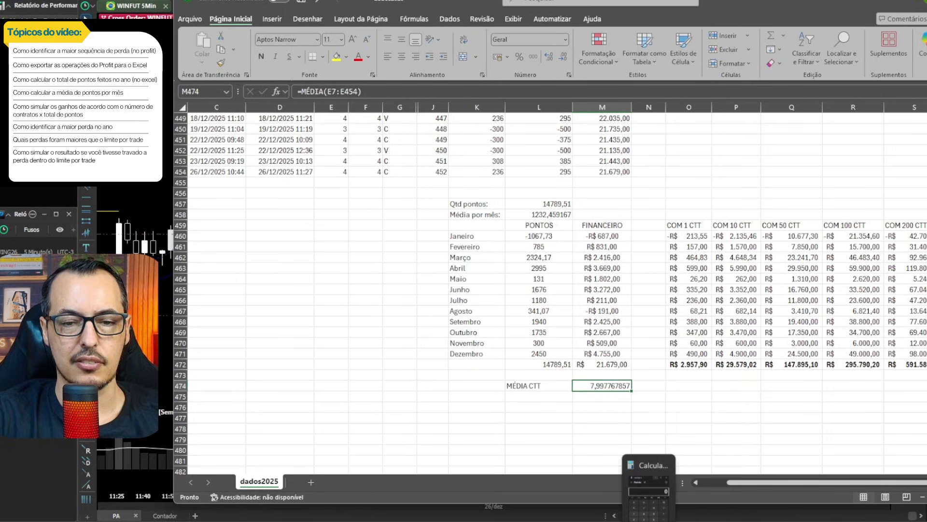
Switch to the Calculator, multiply 14789,51 by 0,20 and by 8, and return to the spreadsheet
{"action": "left_click", "coordinate": [649, 520]}
{"action": "left_click", "coordinate": [868, 219]}
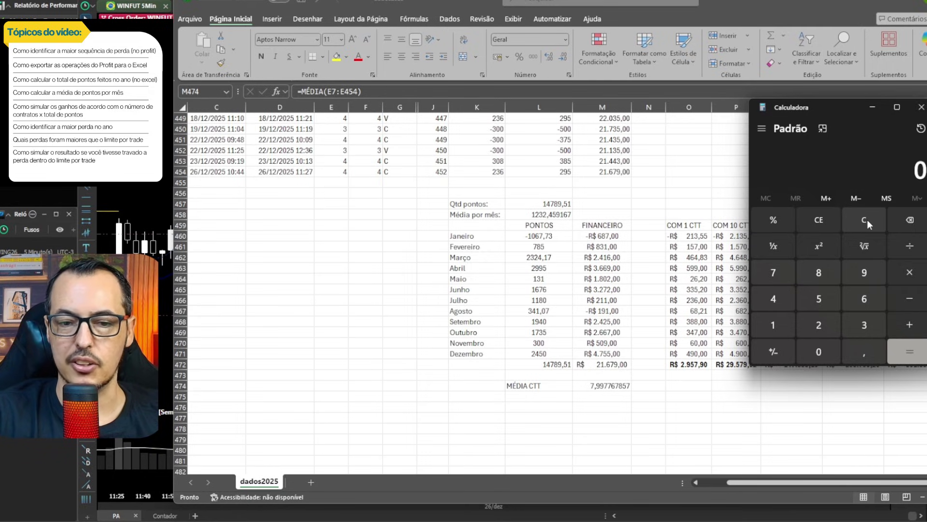
{"action": "type", "text": "14789,51*0,20"}
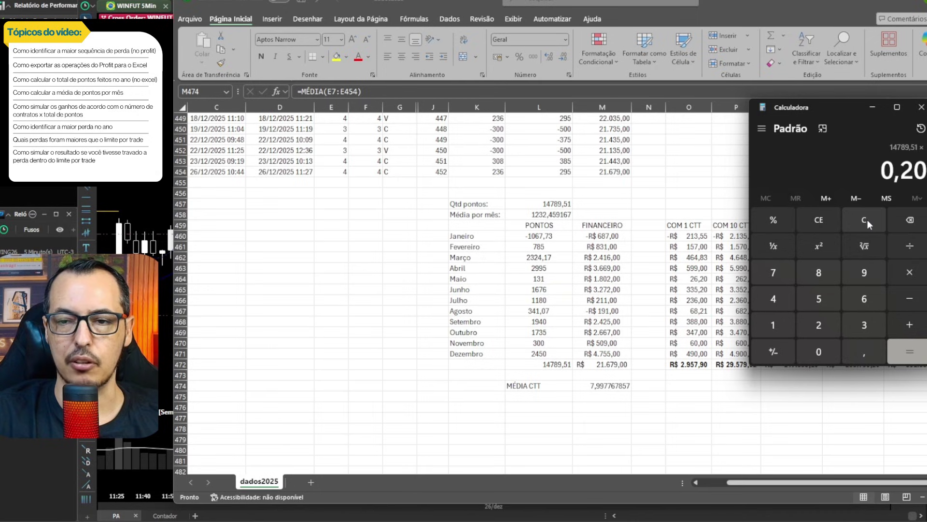
{"action": "type", "text": "*8"}
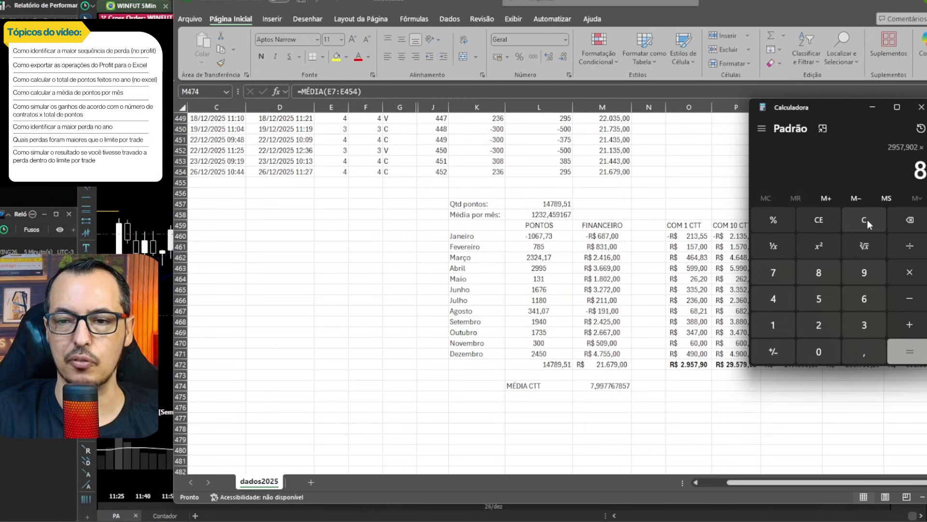
{"action": "key", "text": "Return"}
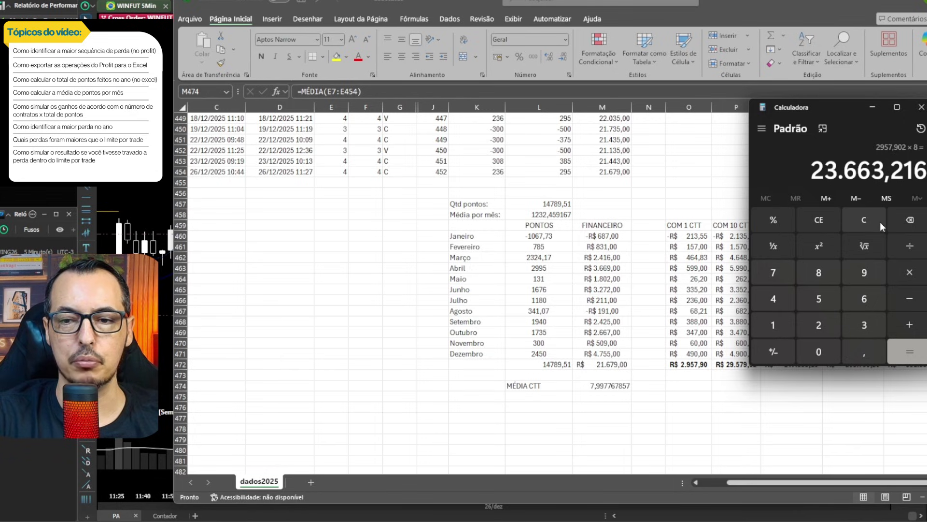
{"action": "left_click", "coordinate": [868, 225]}
{"action": "left_click", "coordinate": [871, 107]}
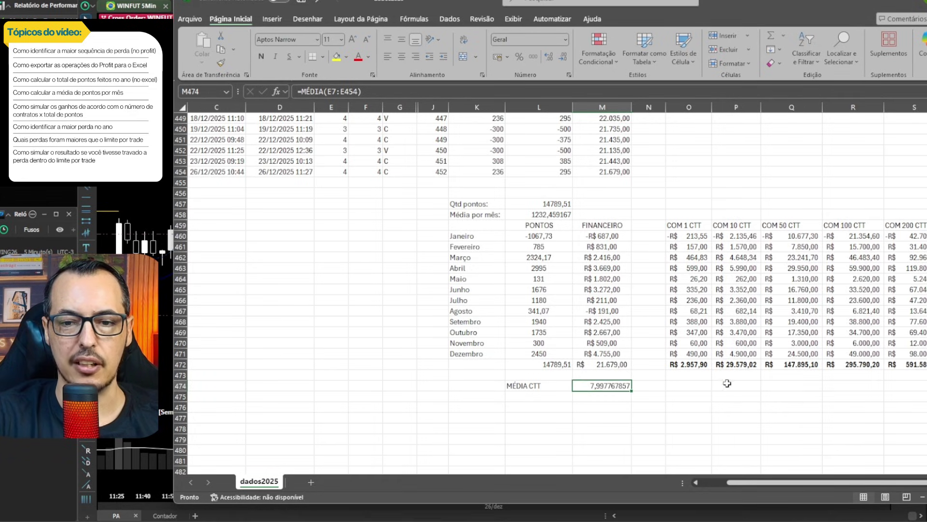
{"action": "left_click", "coordinate": [721, 355]}
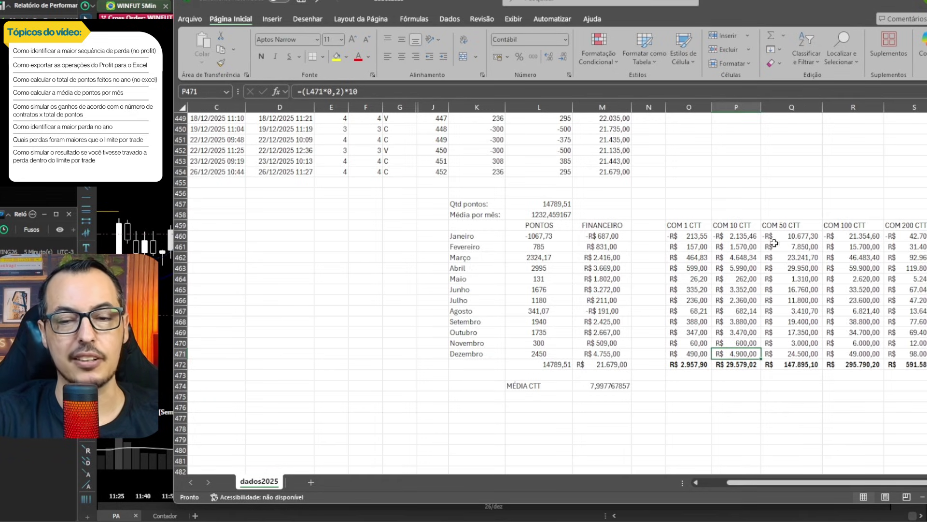
{"action": "left_click", "coordinate": [742, 367]}
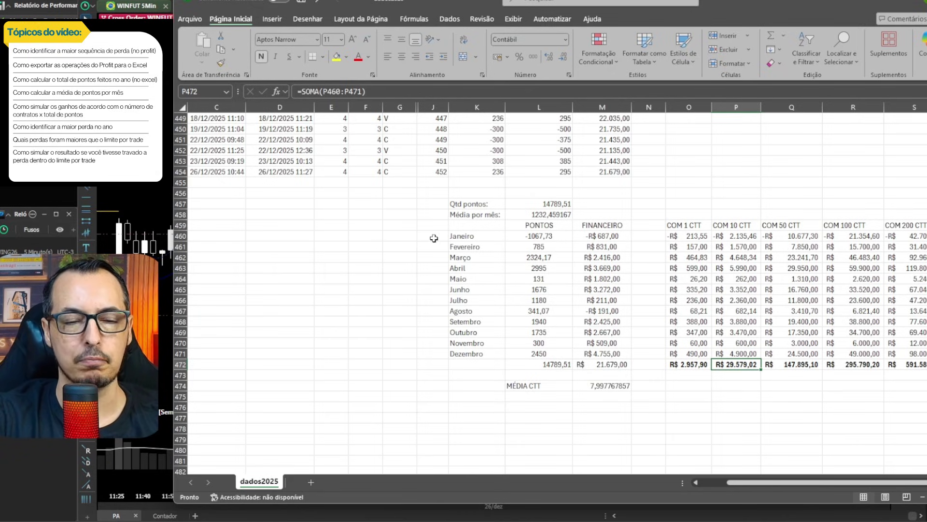
Begin a SOMASE formula in J460, beside Janeiro, using the month cells B7:B454 as its range
{"action": "left_click", "coordinate": [434, 238]}
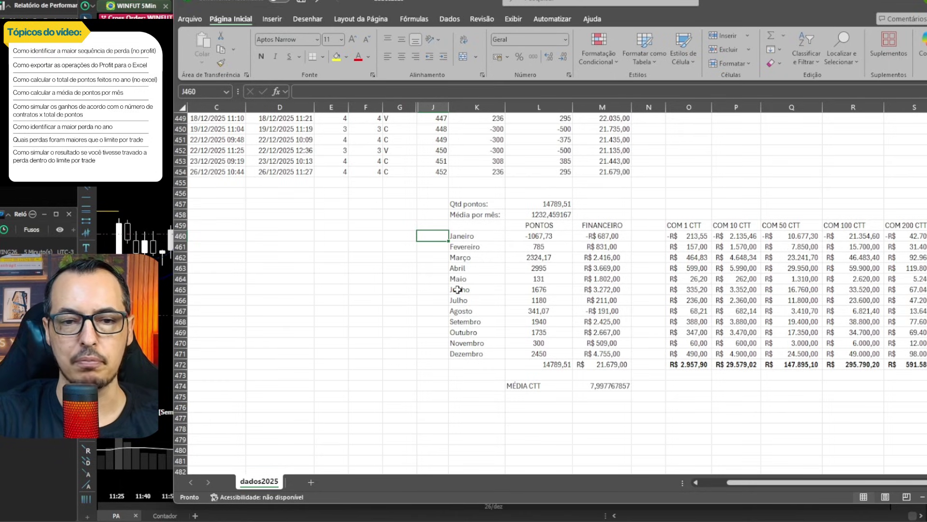
{"action": "key", "text": "alt+Tab"}
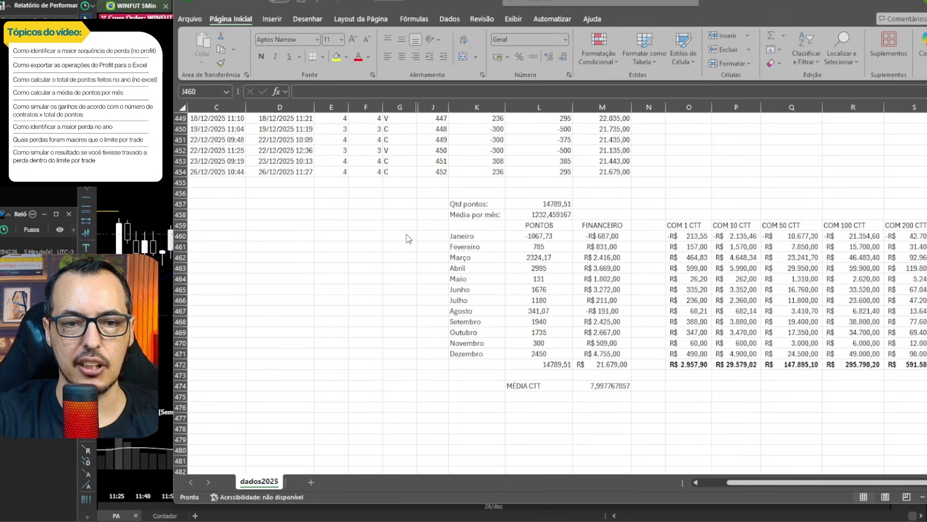
{"action": "key", "text": "alt+Tab"}
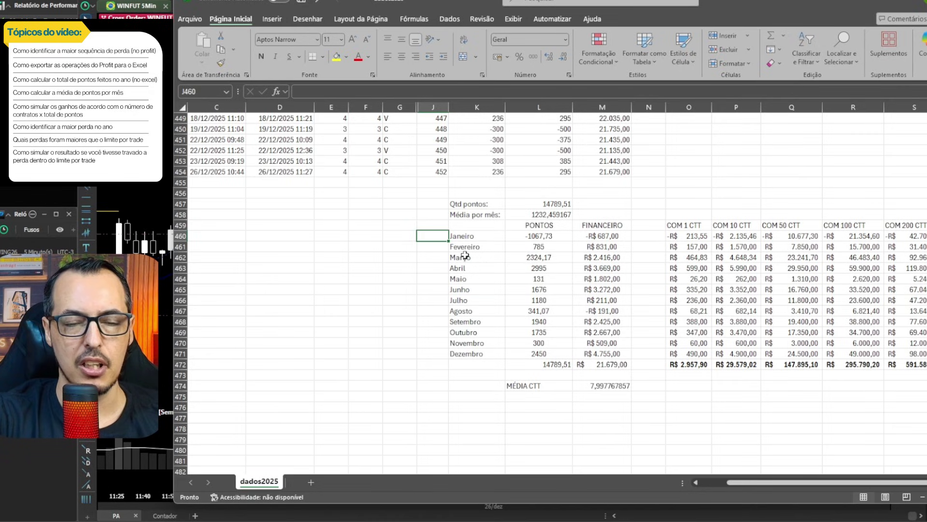
{"action": "type", "text": "="}
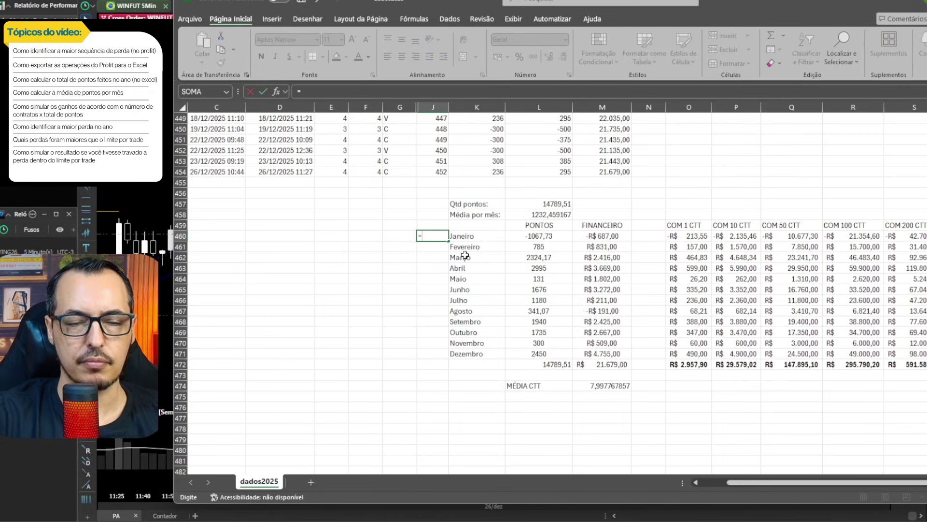
{"action": "type", "text": "SOM"}
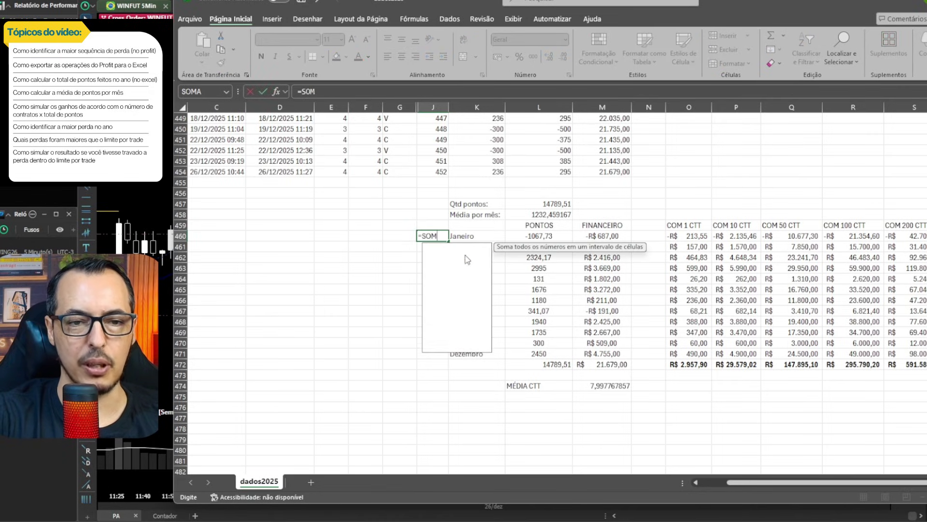
{"action": "type", "text": "ASE("}
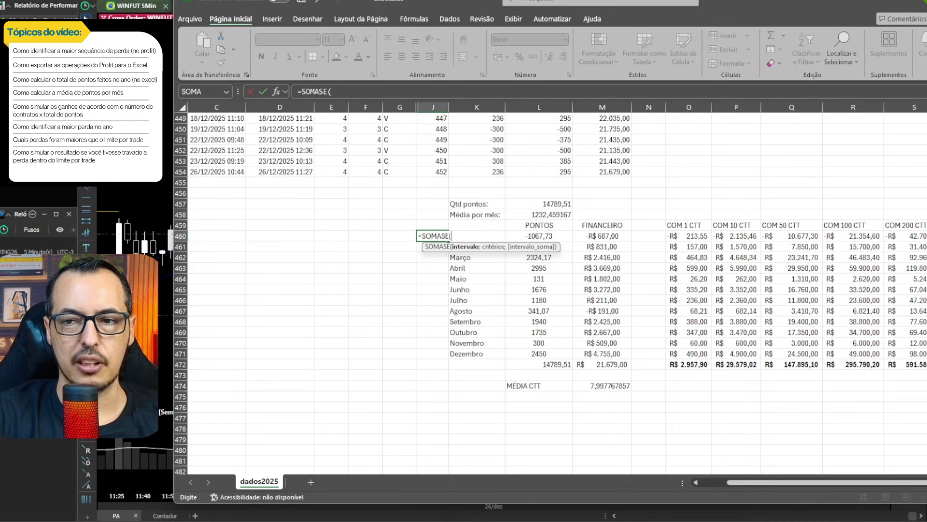
{"action": "scroll", "coordinate": [549, 293], "scroll_direction": "up", "scroll_amount": 20}
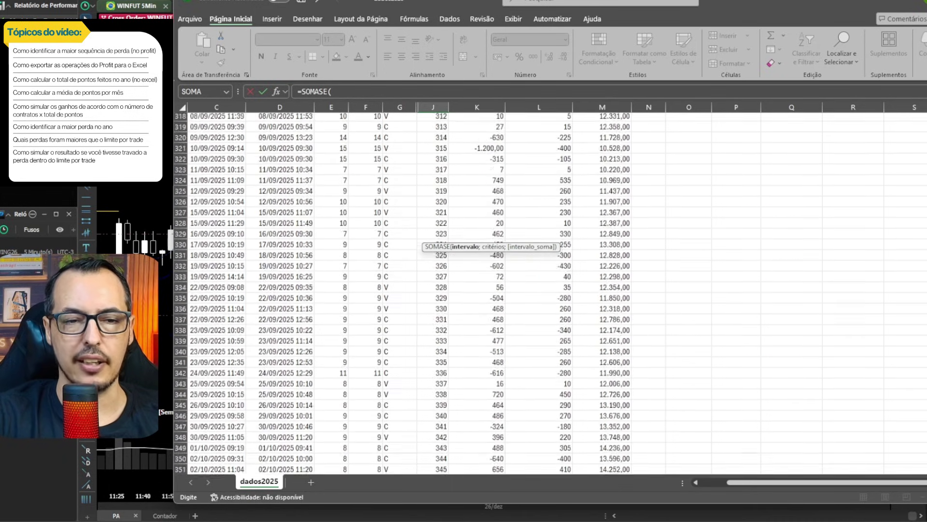
{"action": "scroll", "coordinate": [550, 293], "scroll_direction": "up", "scroll_amount": 20}
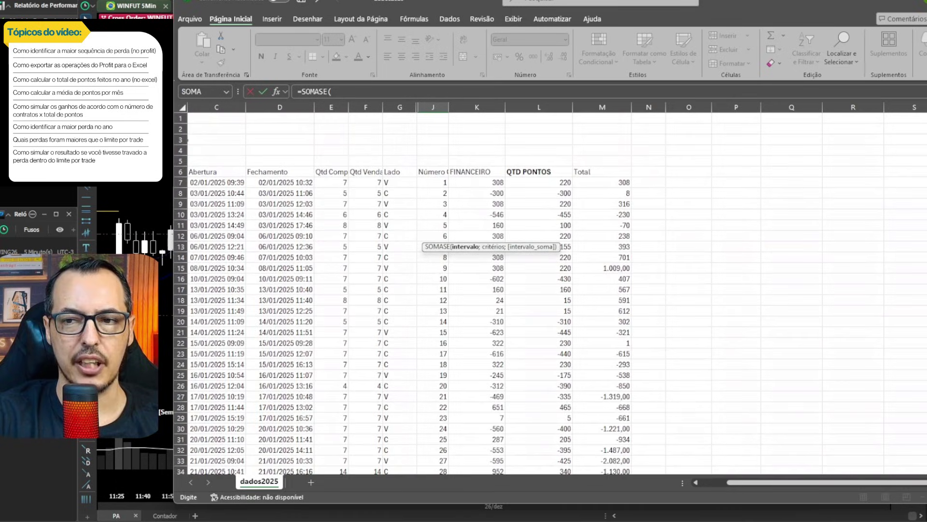
{"action": "left_click_drag", "start_coordinate": [331, 183], "coordinate": [337, 113]}
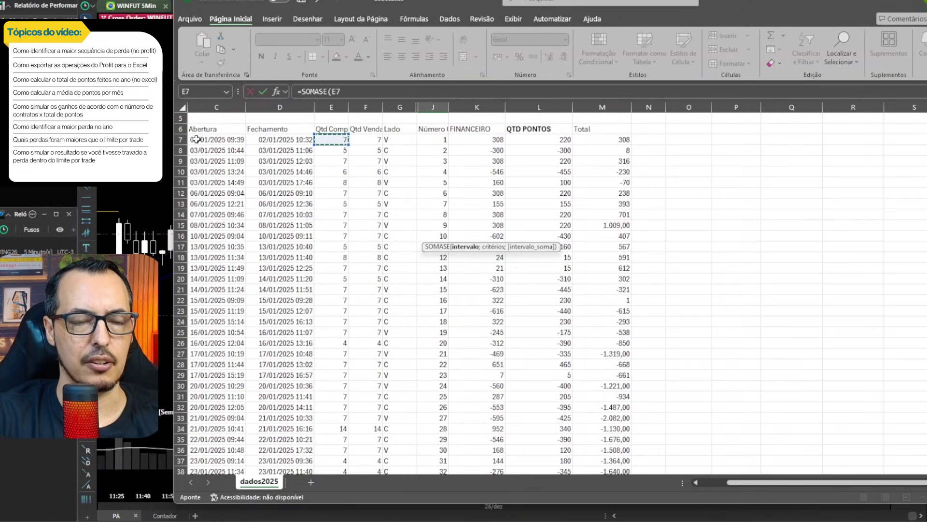
{"action": "left_click", "coordinate": [710, 482]}
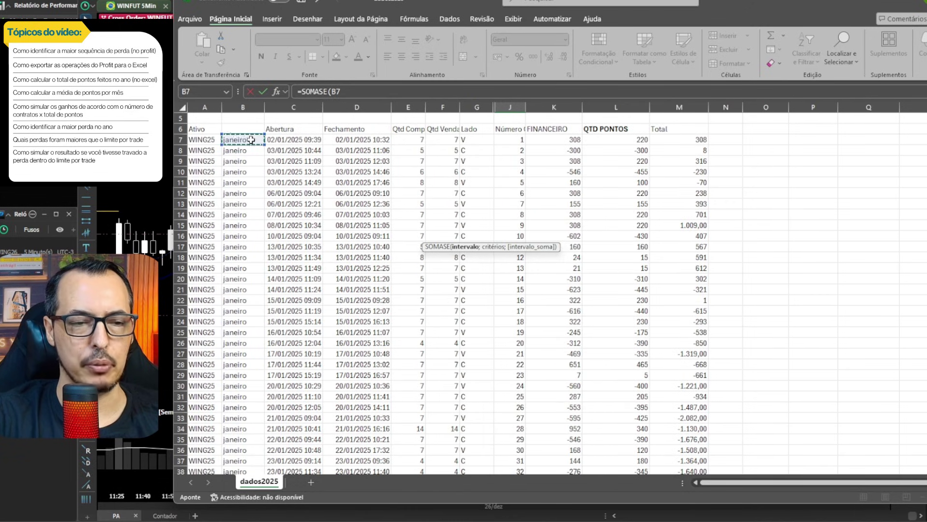
{"action": "left_click_drag", "start_coordinate": [249, 398], "coordinate": [240, 429]}
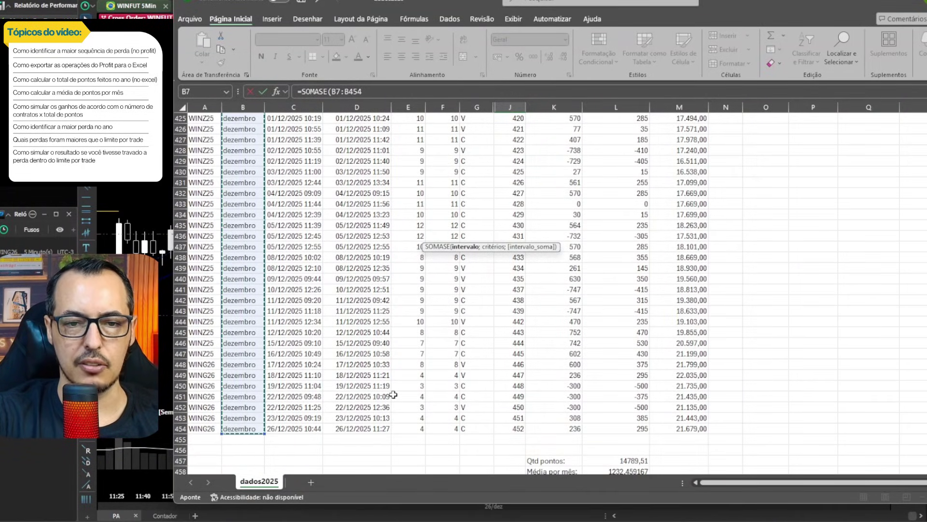
Complete the SOMASE formula in J460 with K460 as the criterion and E7:E454 as the sum range
{"action": "type", "text": ";"}
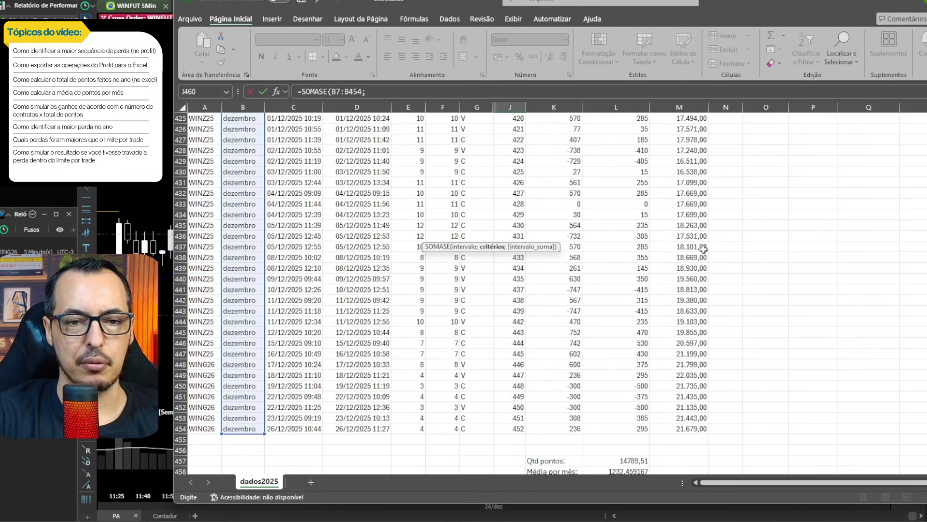
{"action": "scroll", "coordinate": [466, 341], "scroll_direction": "down", "scroll_amount": 4}
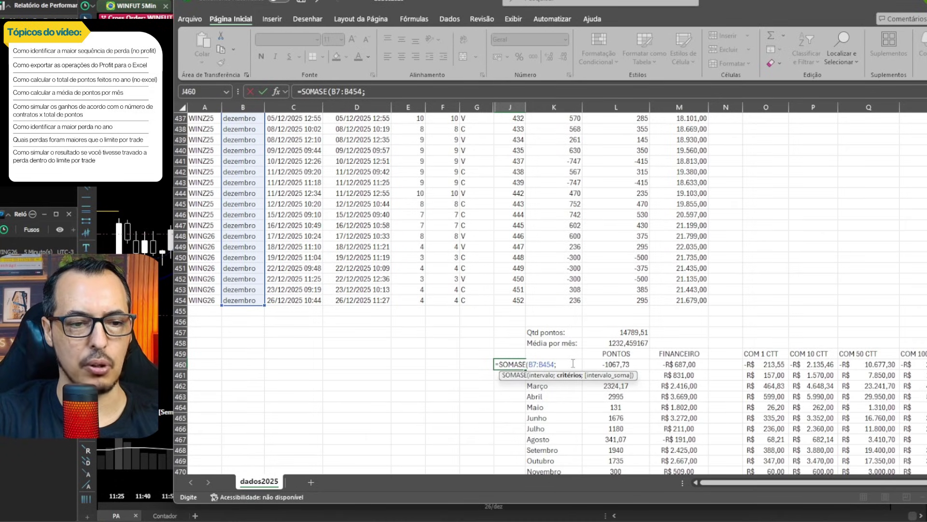
{"action": "type", "text": "K"}
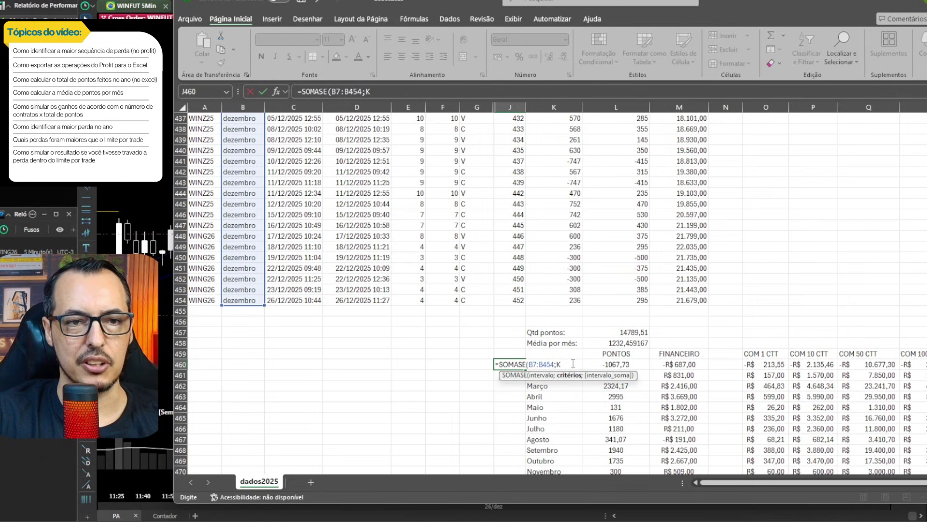
{"action": "type", "text": "460"}
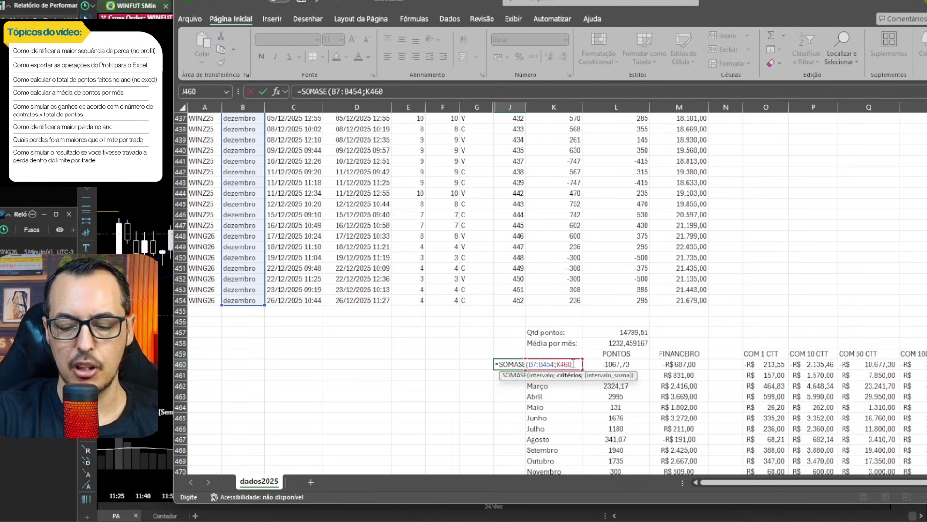
{"action": "type", "text": ";"}
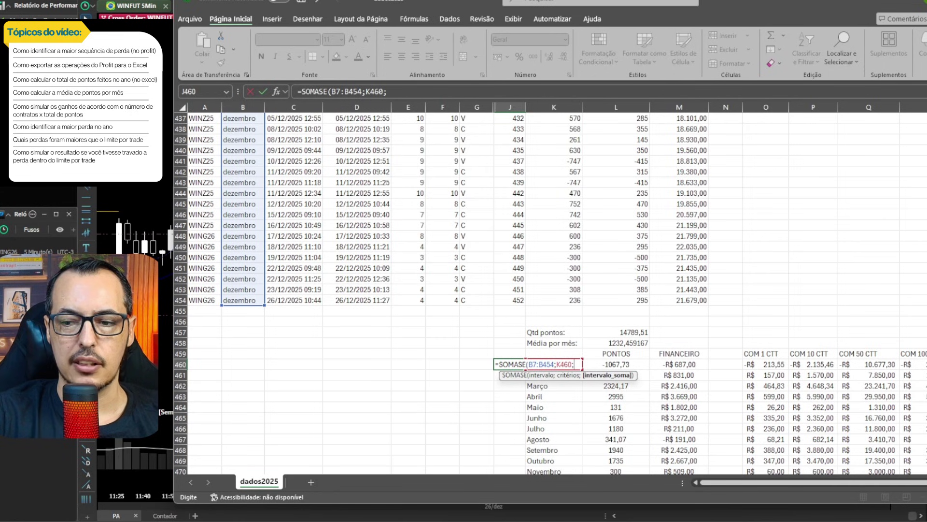
{"action": "scroll", "coordinate": [551, 295], "scroll_direction": "up", "scroll_amount": 8}
{"action": "scroll", "coordinate": [551, 294], "scroll_direction": "down", "scroll_amount": 8}
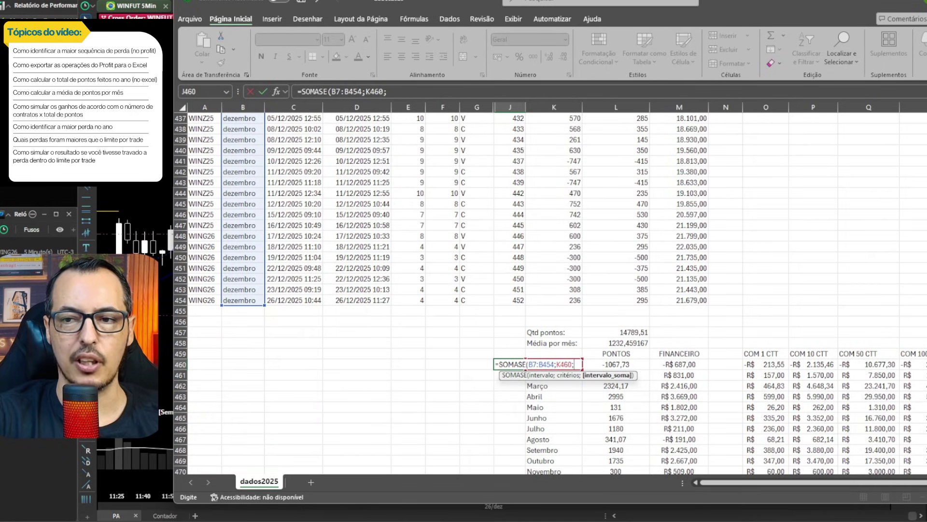
{"action": "scroll", "coordinate": [550, 294], "scroll_direction": "up", "scroll_amount": 20}
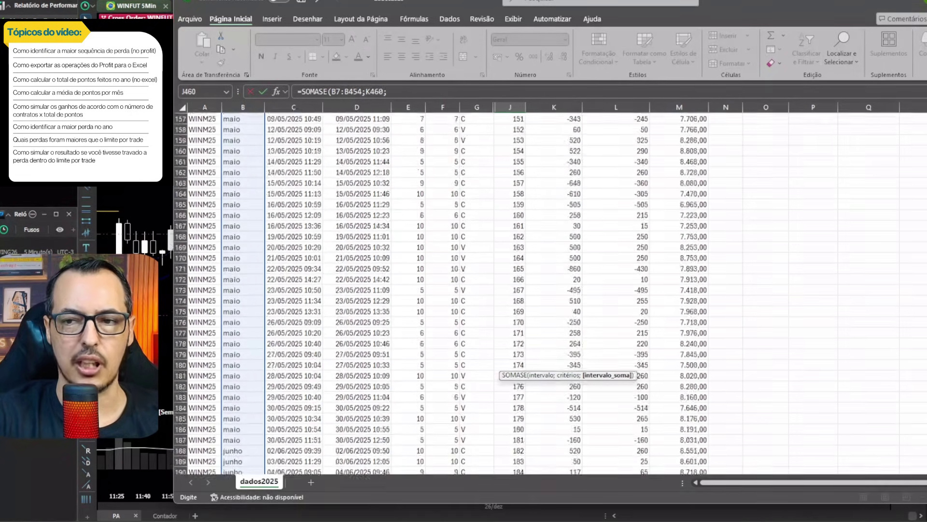
{"action": "scroll", "coordinate": [550, 295], "scroll_direction": "up", "scroll_amount": 20}
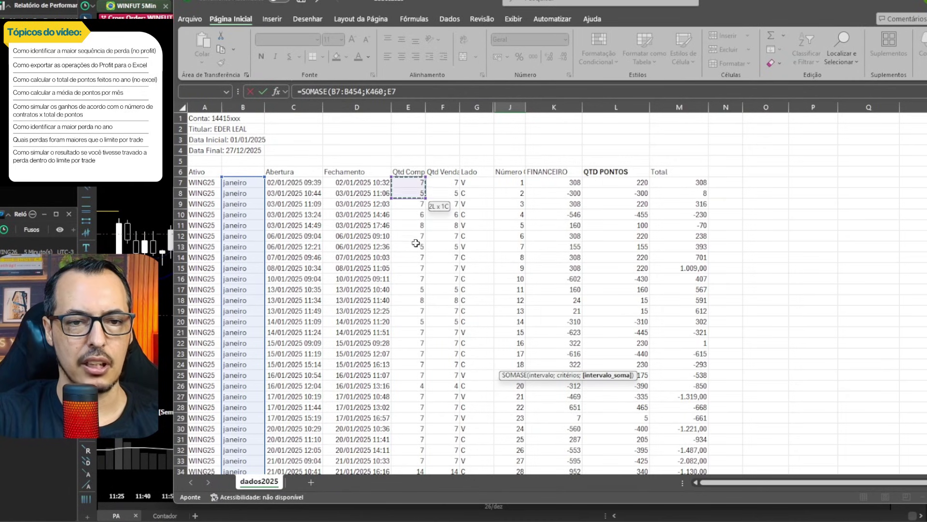
{"action": "left_click_drag", "start_coordinate": [408, 449], "coordinate": [417, 321]}
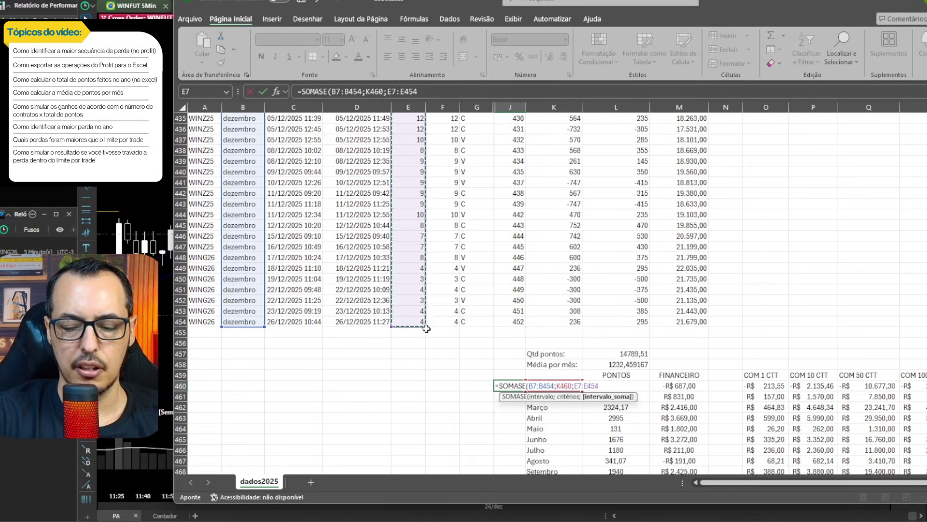
{"action": "key", "text": "Return"}
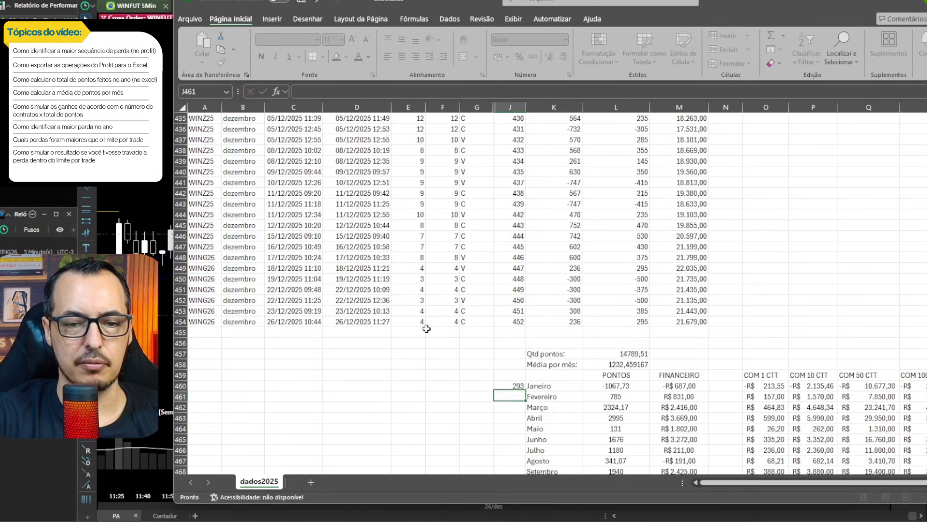
Extend the formula in J460 with a division by the CONT.SE function
{"action": "key", "text": "Up"}
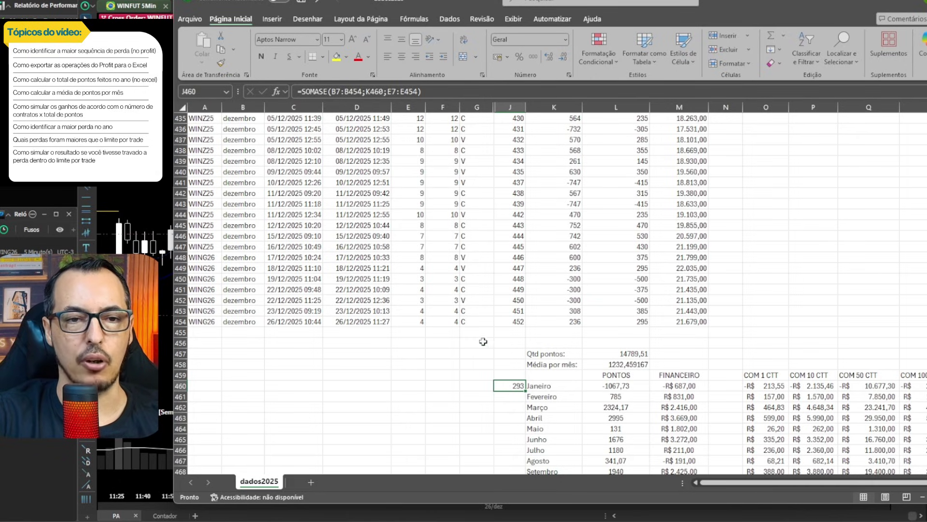
{"action": "double_click", "coordinate": [512, 386]}
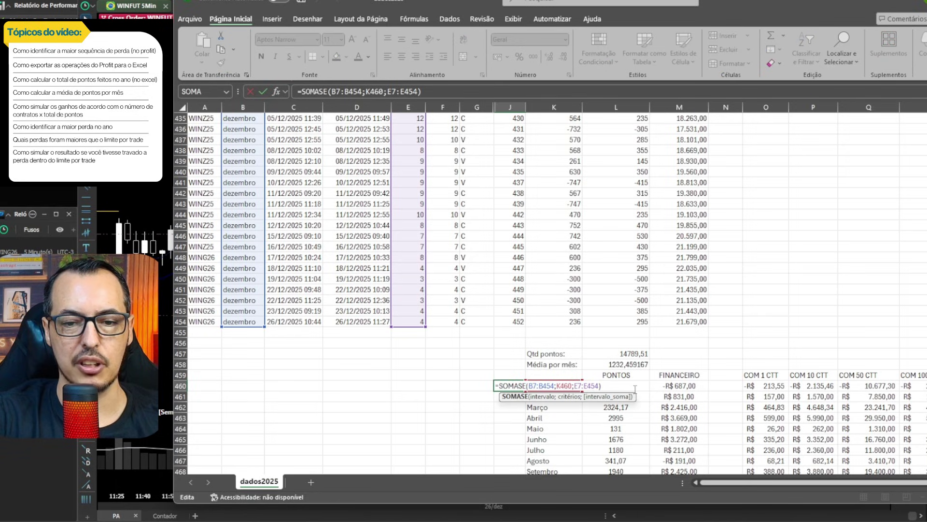
{"action": "left_click", "coordinate": [607, 387]}
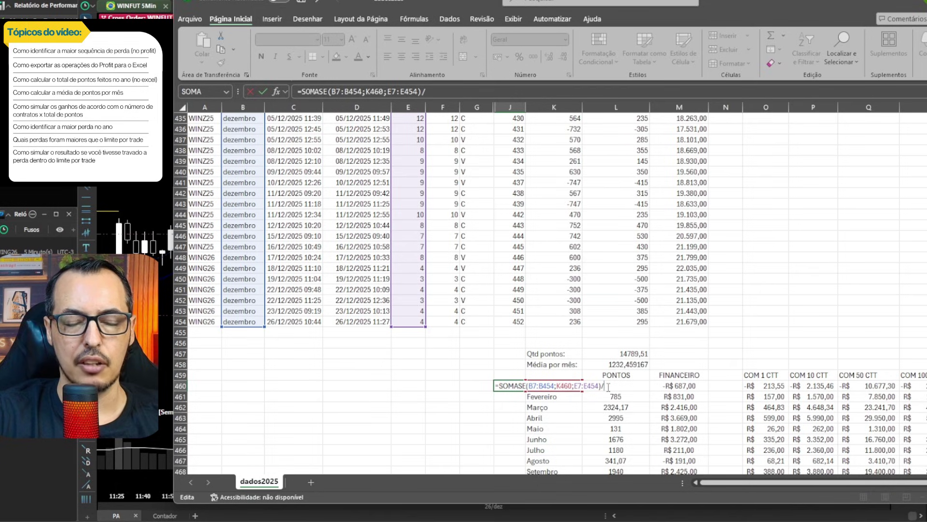
{"action": "type", "text": "CONT"}
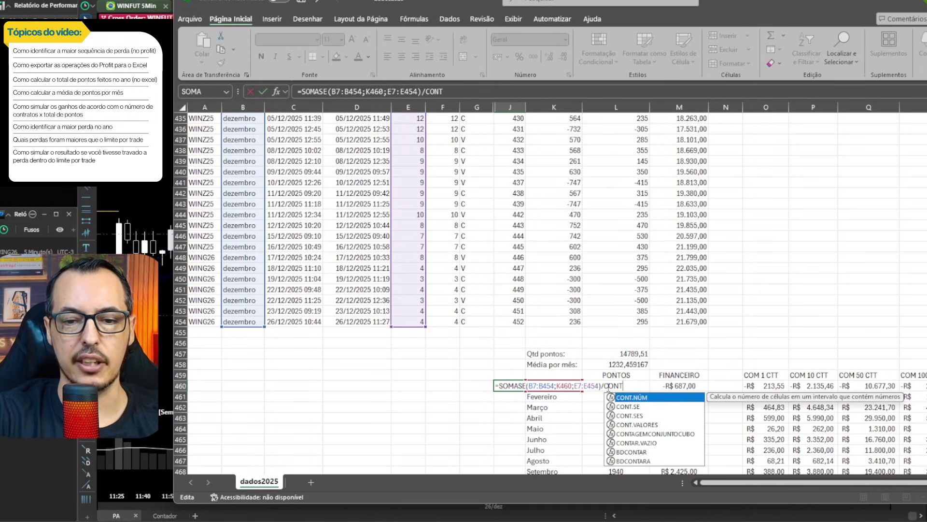
{"action": "type", "text": ".SE"}
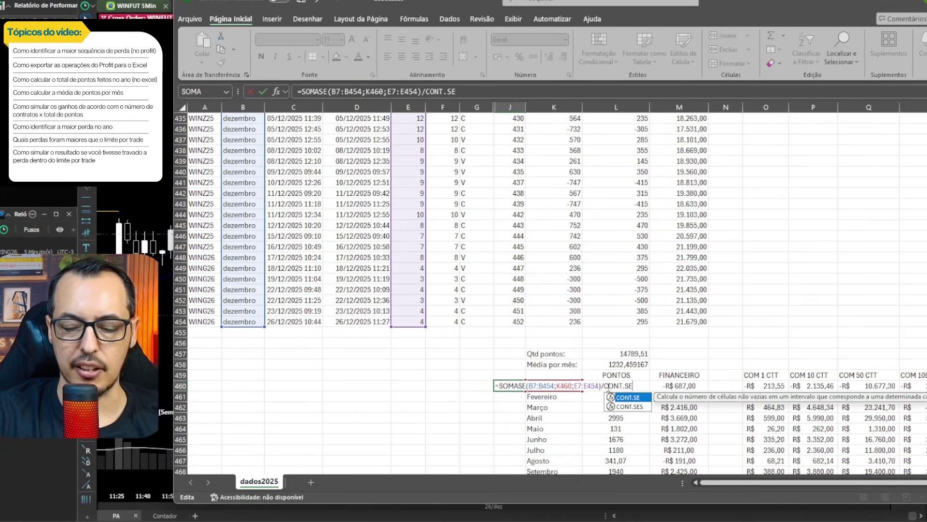
{"action": "type", "text": "("}
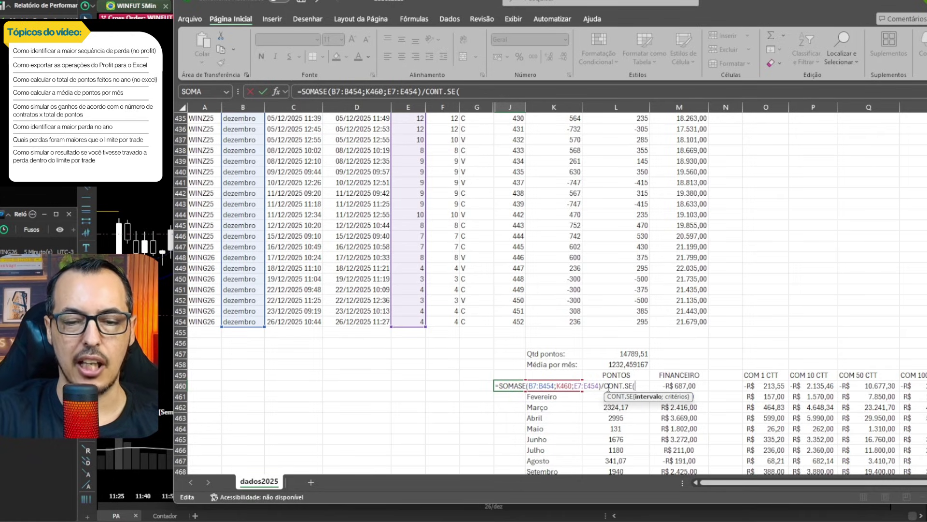
{"action": "left_click", "coordinate": [926, 335]}
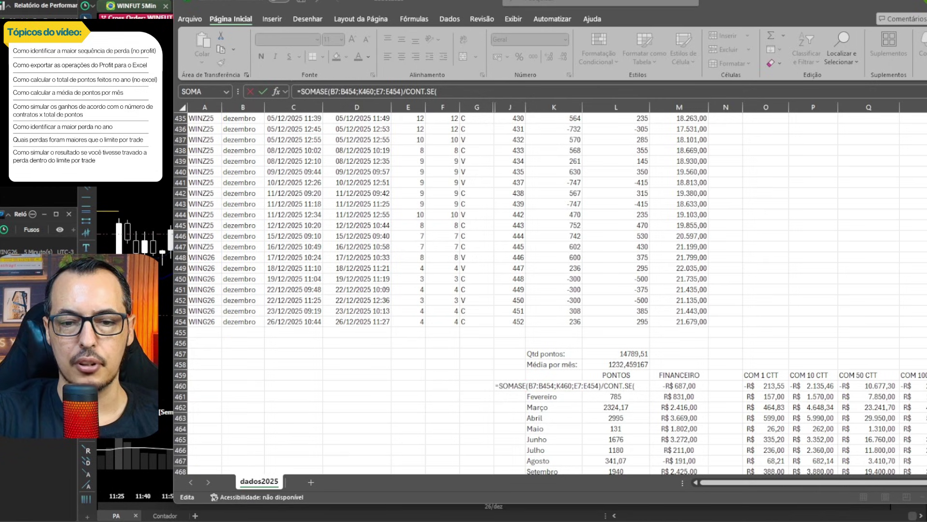
{"action": "key", "text": "alt+Tab"}
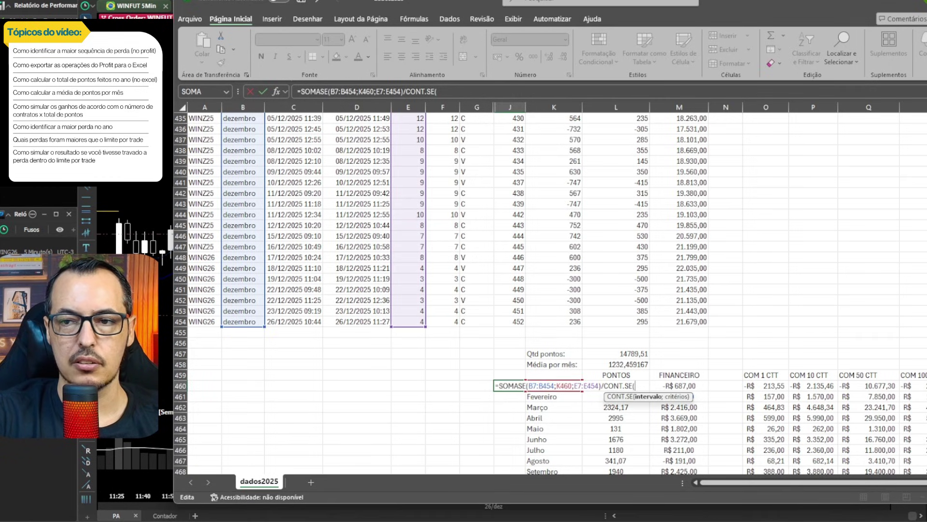
Set the range of the CONT.SE function in J460 to the month cells B7:B454
{"action": "scroll", "coordinate": [434, 290], "scroll_direction": "up", "scroll_amount": 20}
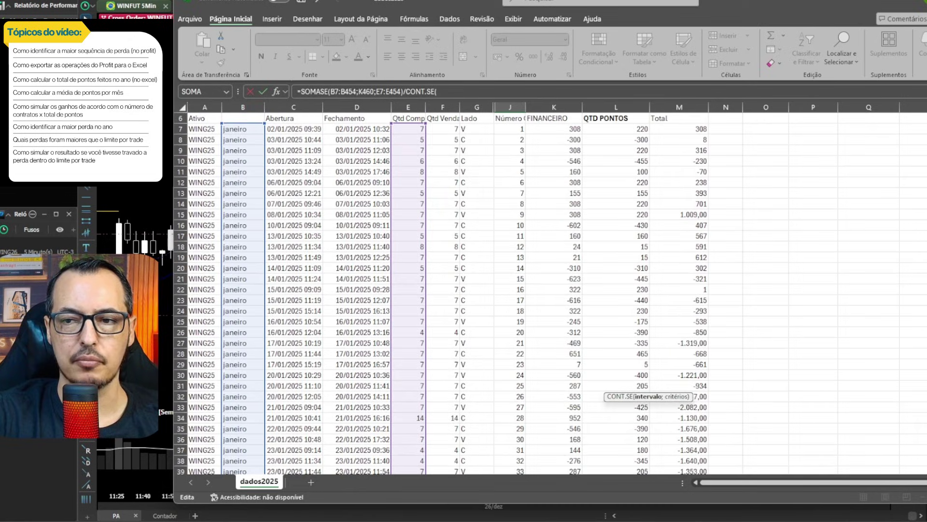
{"action": "scroll", "coordinate": [420, 185], "scroll_direction": "up", "scroll_amount": 2}
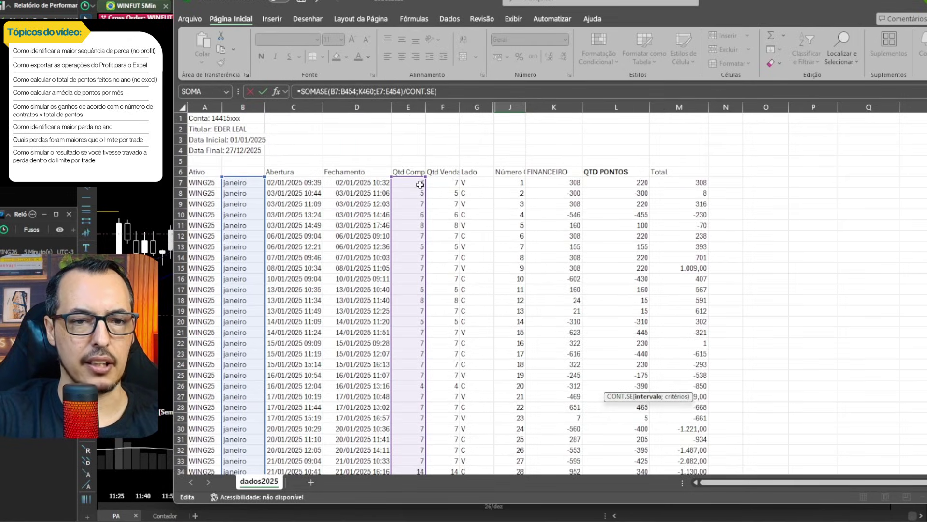
{"action": "left_click", "coordinate": [248, 183]}
{"action": "left_click_drag", "start_coordinate": [273, 285], "coordinate": [271, 473]}
{"action": "left_click_drag", "start_coordinate": [242, 442], "coordinate": [241, 397]}
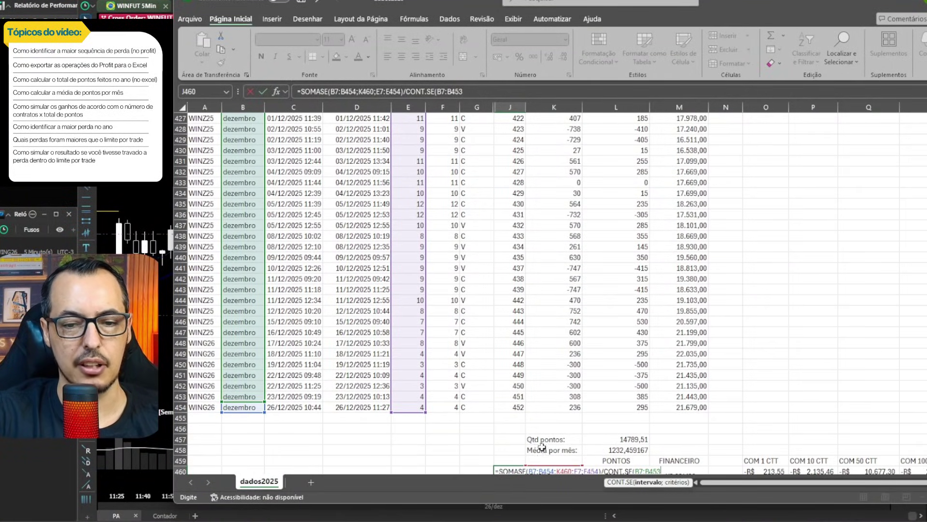
{"action": "scroll", "coordinate": [543, 447], "scroll_direction": "down", "scroll_amount": 1}
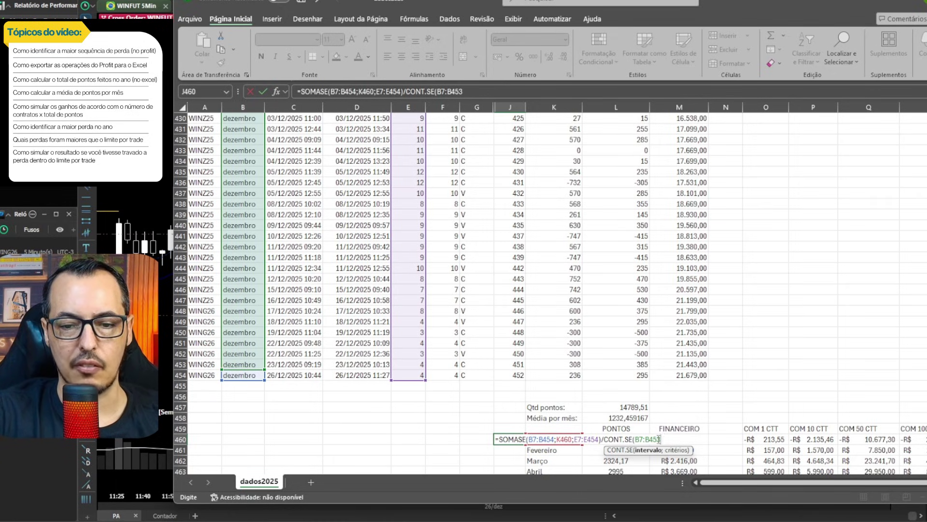
{"action": "key", "text": "BackSpace"}
{"action": "type", "text": "4"}
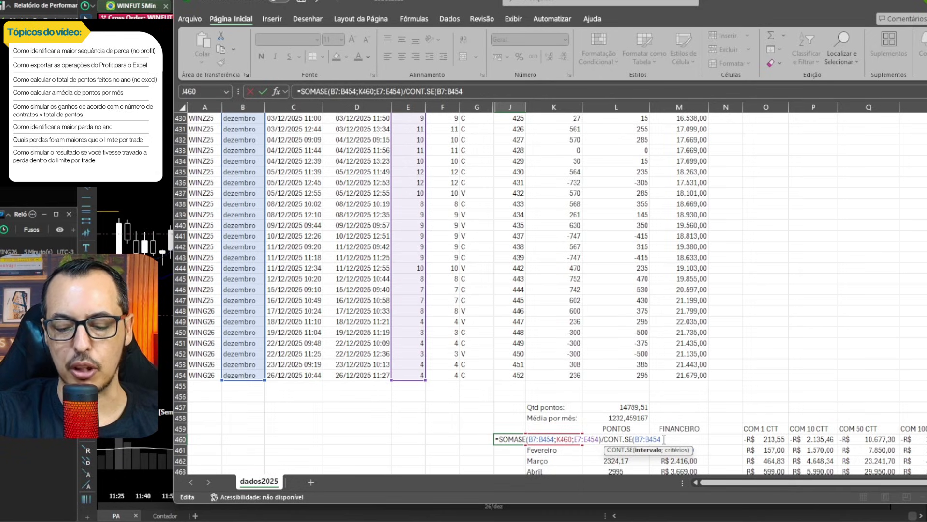
Complete the CONT.SE function in J460 with K460 as the criterion and enter the formula
{"action": "type", "text": ";"}
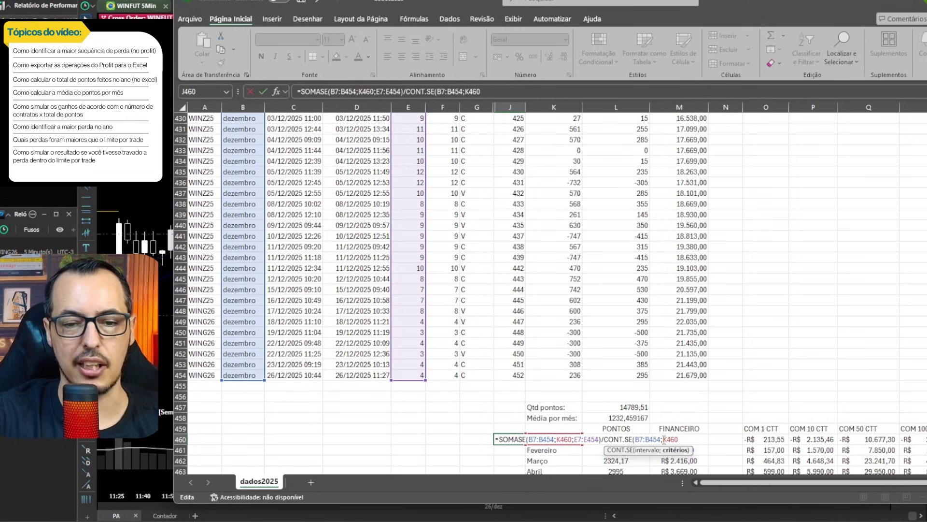
{"action": "scroll", "coordinate": [765, 397], "scroll_direction": "down", "scroll_amount": 2}
{"action": "scroll", "coordinate": [708, 379], "scroll_direction": "down", "scroll_amount": 1}
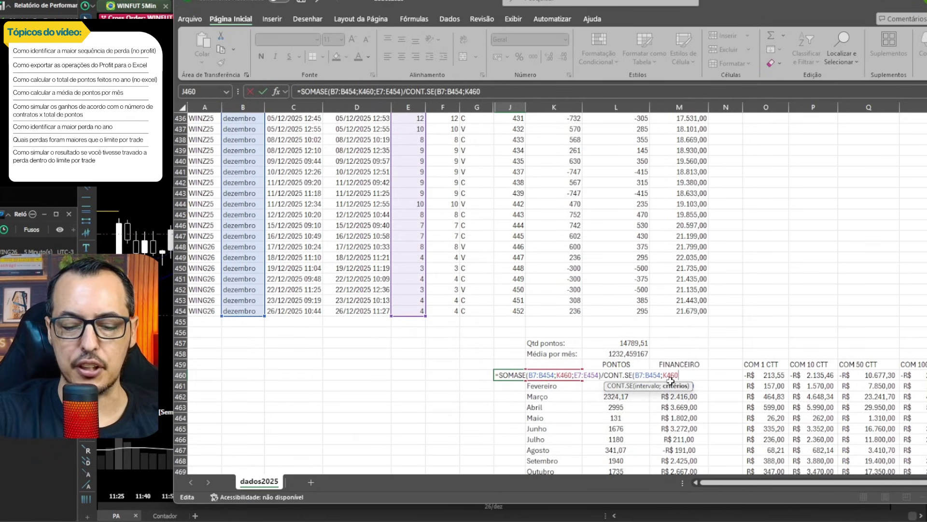
{"action": "type", "text": ")"}
{"action": "key", "text": "ctrl+Return"}
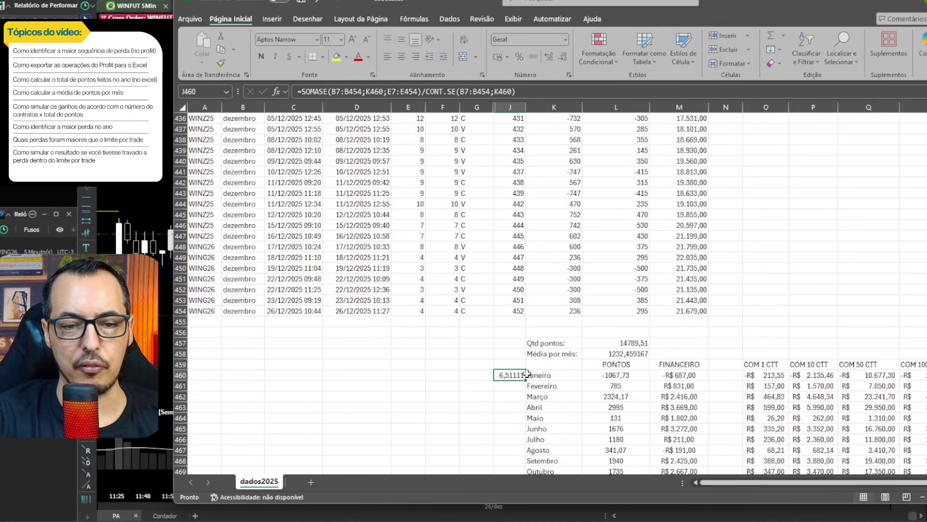
Make the SOMASE criteria range in the J460 formula absolute as $B$7:$B$454
{"action": "double_click", "coordinate": [506, 374]}
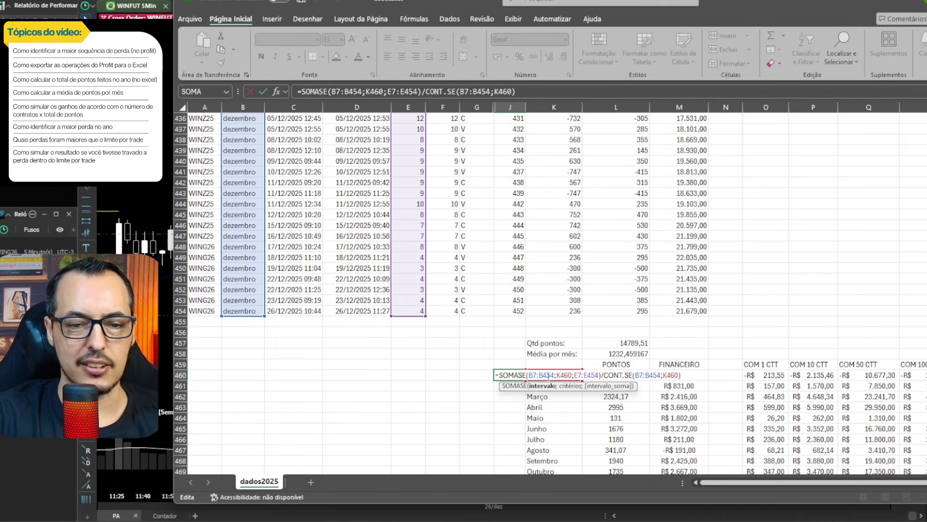
{"action": "type", "text": "$B"}
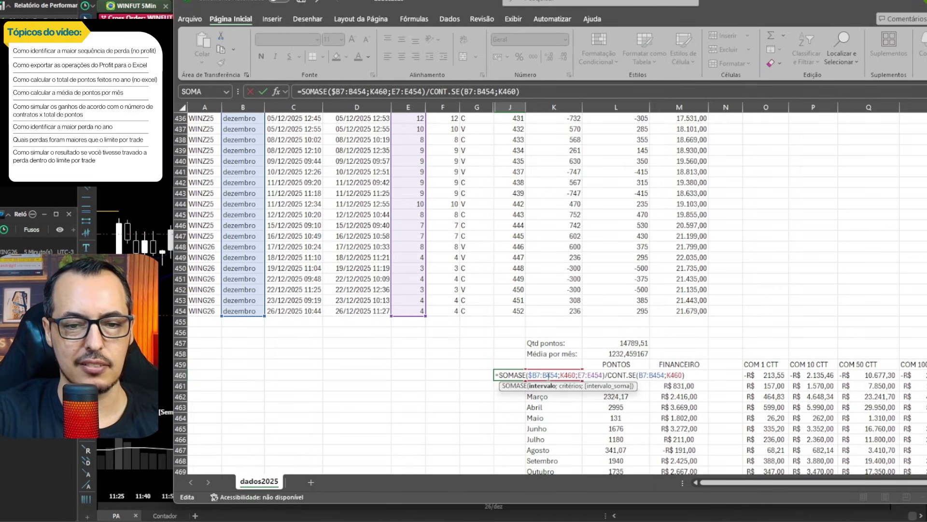
{"action": "type", "text": "$7:"}
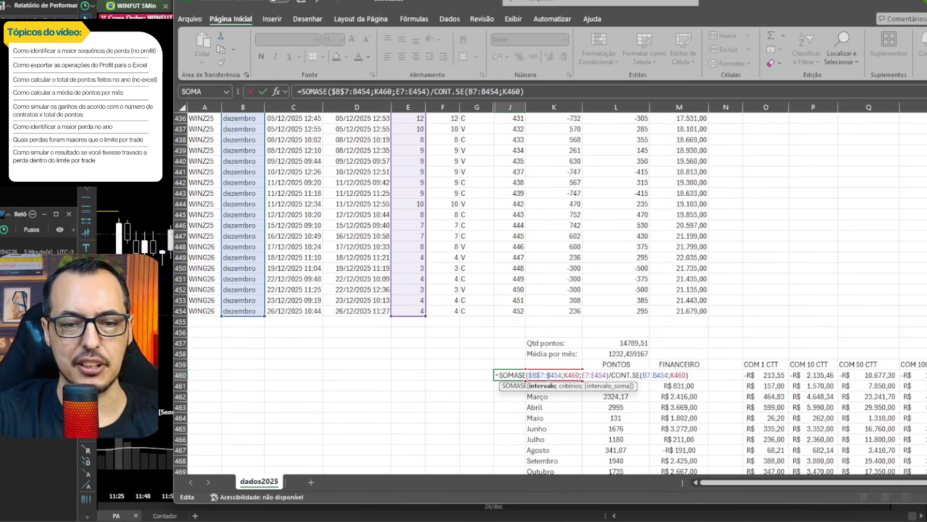
{"action": "type", "text": "$B$"}
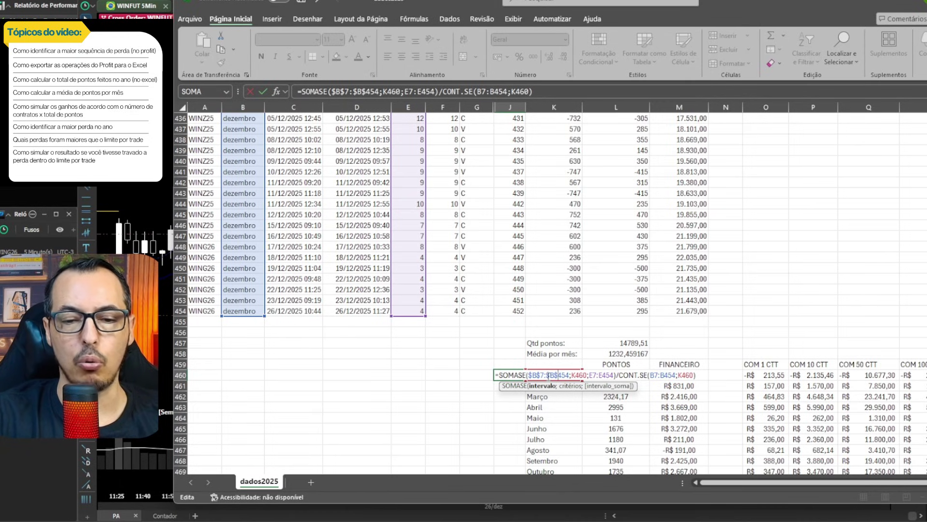
Make the SOMASE sum range in the J460 formula absolute as $E$7:$E$454
{"action": "left_click", "coordinate": [590, 375]}
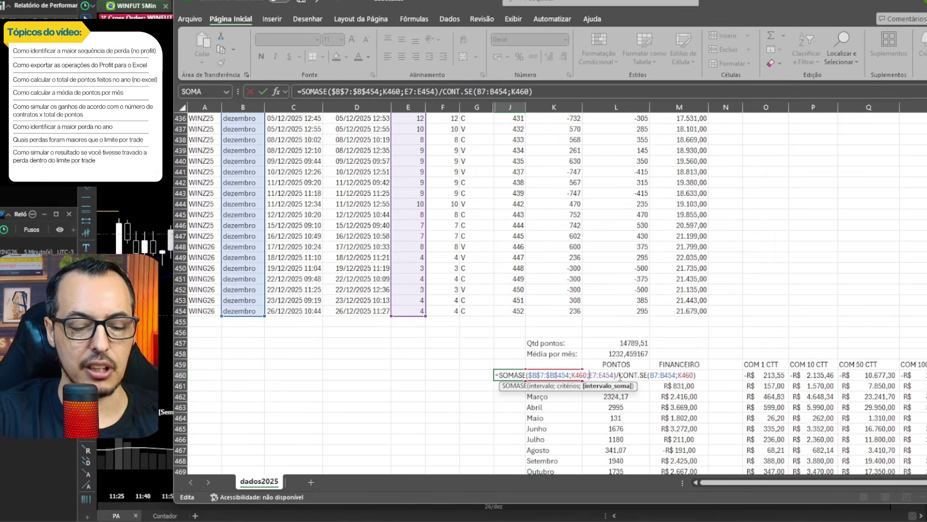
{"action": "type", "text": "$B$7:"}
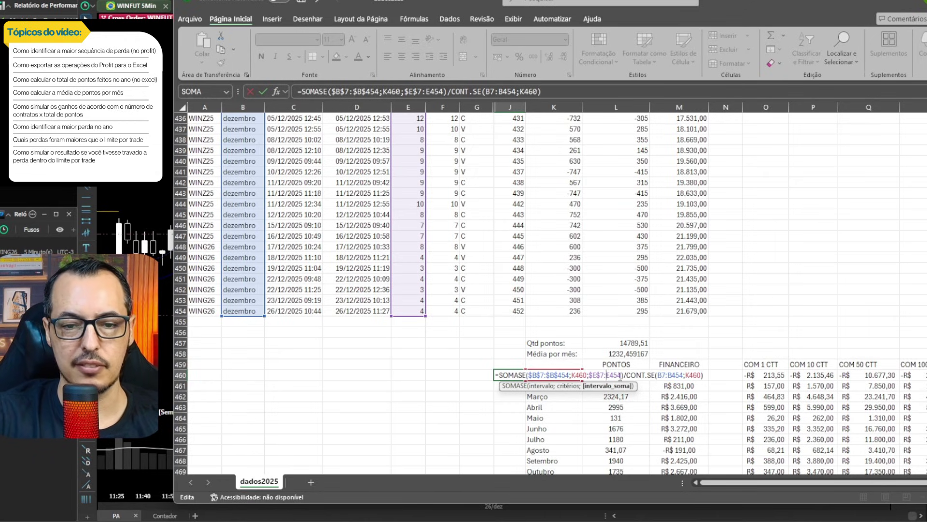
{"action": "type", "text": "$"}
{"action": "key", "text": "Right"}
{"action": "type", "text": "$"}
Make the CONT.SE range in the J460 formula absolute as $B$7:$B$454 and enter the formula
{"action": "key", "text": "Right"}
{"action": "key", "text": "Right"}
{"action": "key", "text": "Right"}
{"action": "key", "text": "Right"}
{"action": "key", "text": "Right"}
{"action": "key", "text": "Right"}
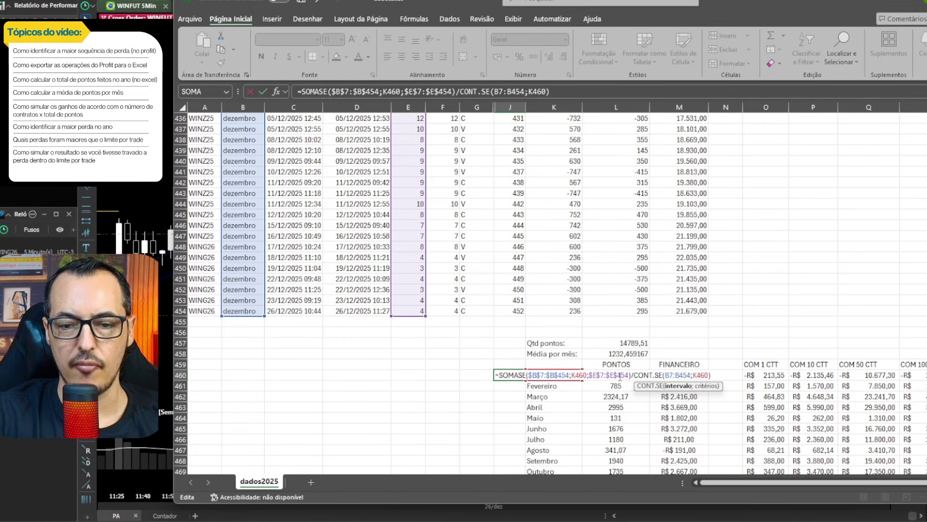
{"action": "type", "text": "$"}
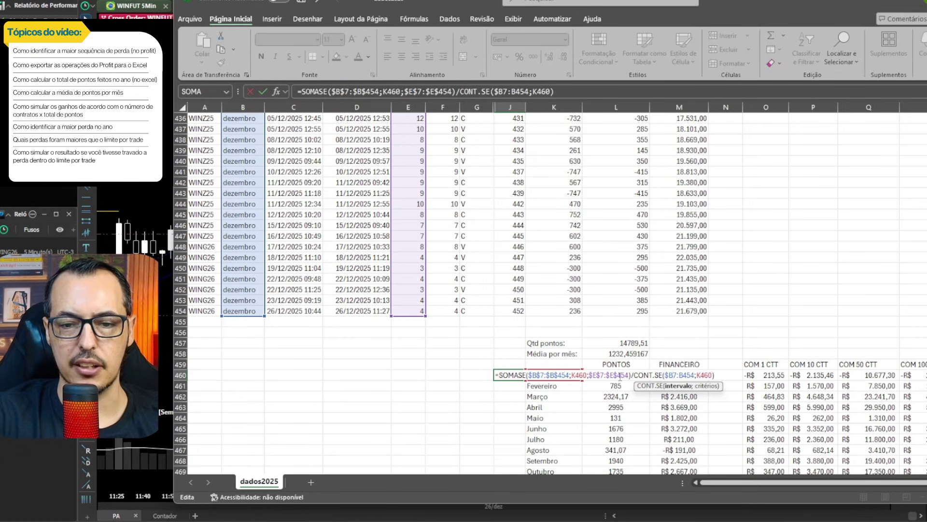
{"action": "key", "text": "Right"}
{"action": "type", "text": "$B$"}
{"action": "key", "text": "Right"}
{"action": "type", "text": "$"}
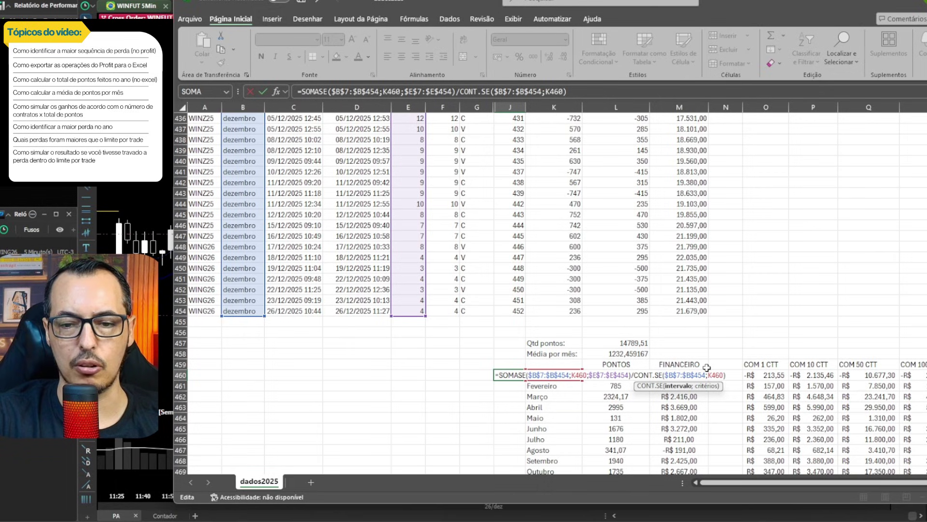
{"action": "key", "text": "ctrl+Return"}
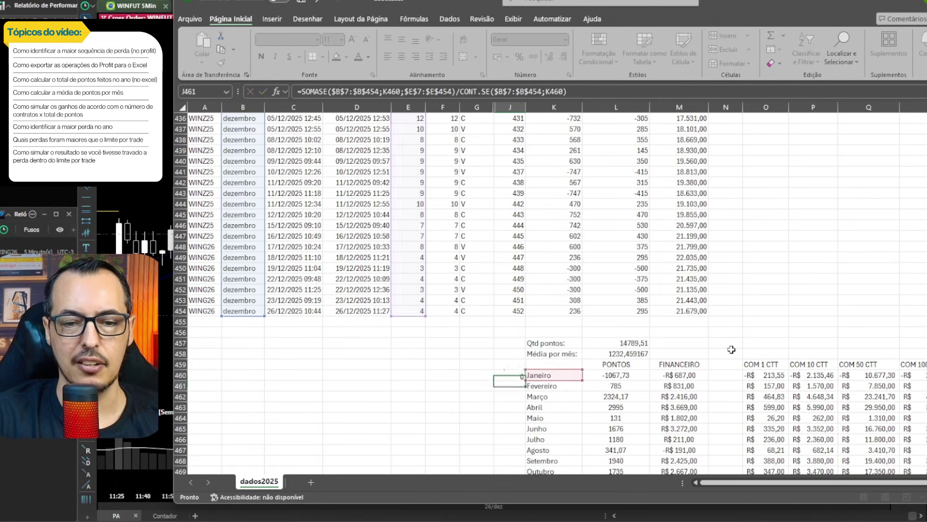
Fill the J460 formula down to J471 so every month through Dezembro gets its average contract count
{"action": "scroll", "coordinate": [732, 350], "scroll_direction": "down", "scroll_amount": 3}
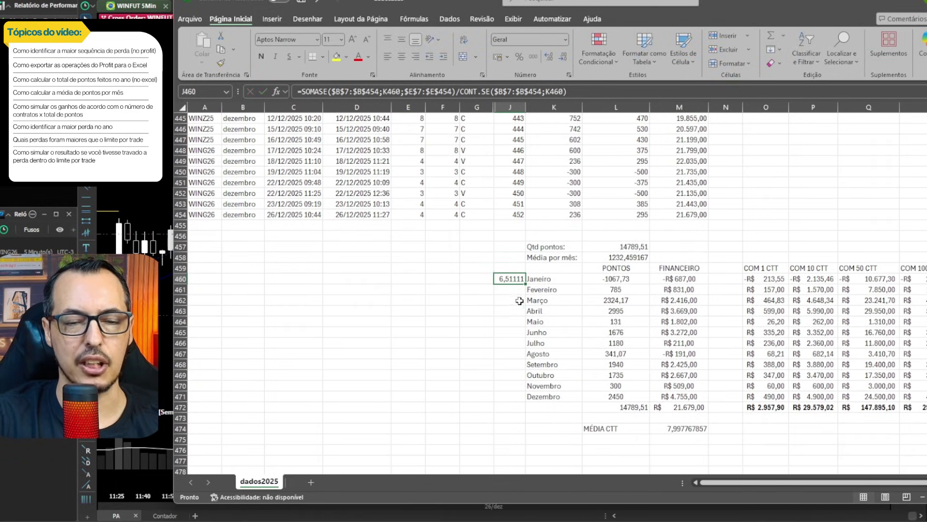
{"action": "left_click_drag", "start_coordinate": [526, 284], "coordinate": [534, 407]}
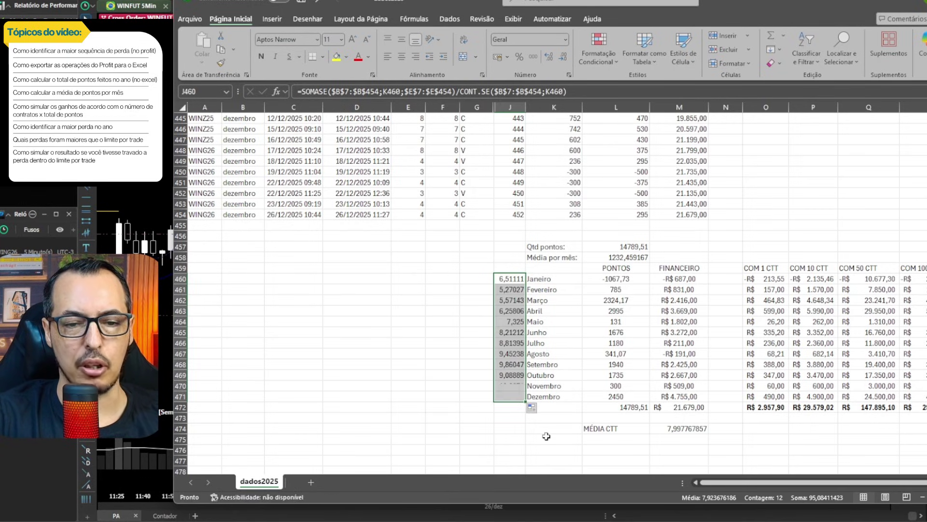
{"action": "left_click", "coordinate": [562, 396]}
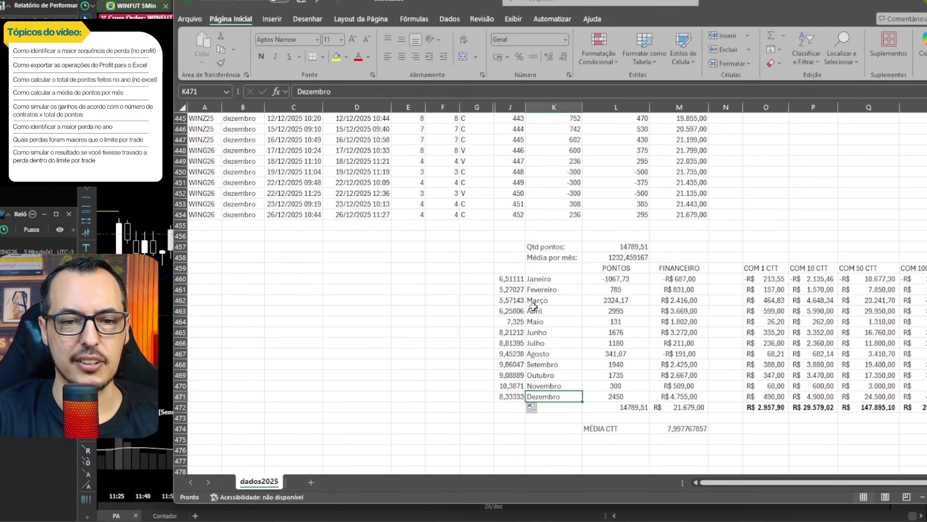
Examine the monthly contract averages beside the months and the formula behind Janeiro's COM 1 CTT amount
{"action": "left_click", "coordinate": [508, 385]}
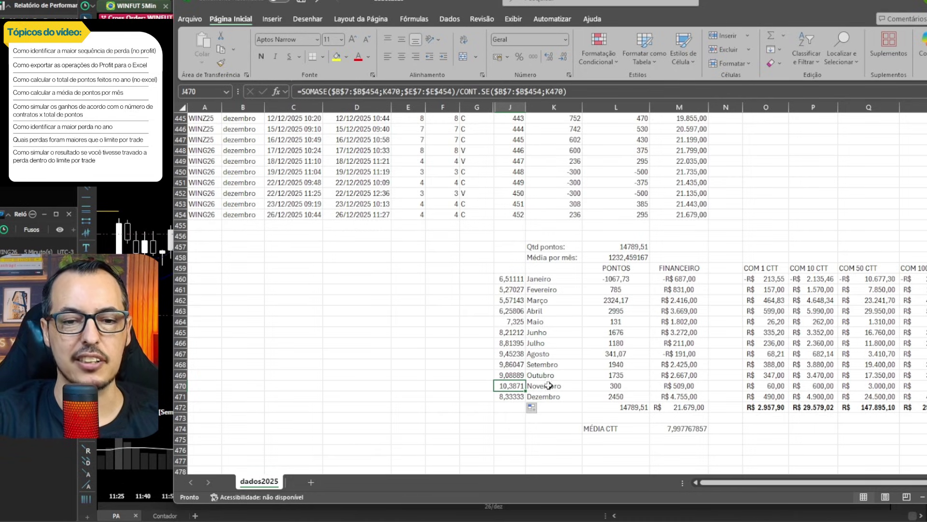
{"action": "left_click", "coordinate": [521, 322]}
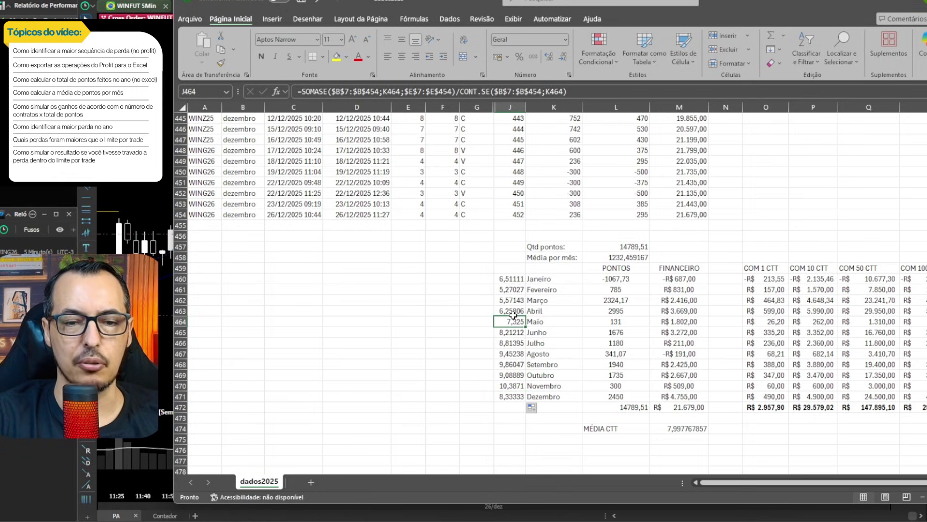
{"action": "left_click", "coordinate": [513, 291]}
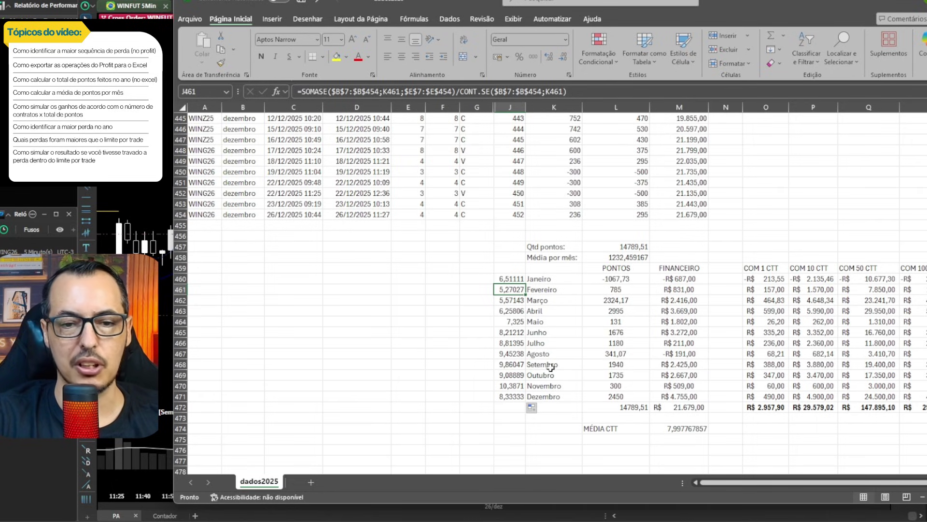
{"action": "left_click", "coordinate": [557, 328]}
{"action": "left_click", "coordinate": [551, 355]}
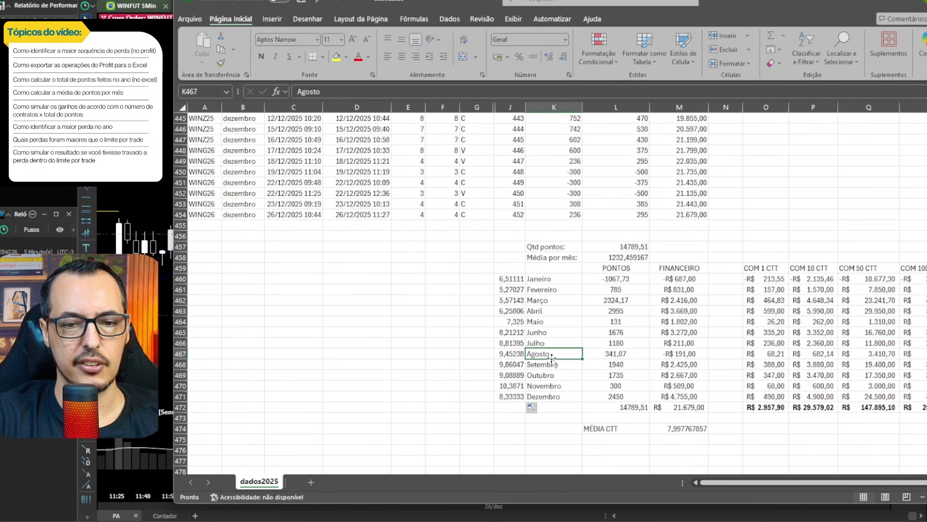
{"action": "left_click_drag", "start_coordinate": [717, 481], "coordinate": [840, 481]}
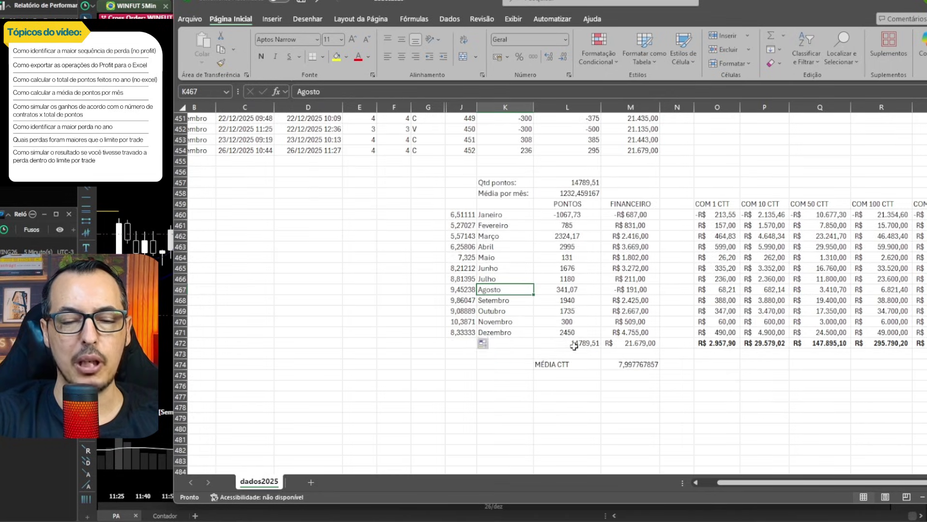
{"action": "scroll", "coordinate": [571, 348], "scroll_direction": "down", "scroll_amount": 3}
{"action": "left_click", "coordinate": [560, 352]}
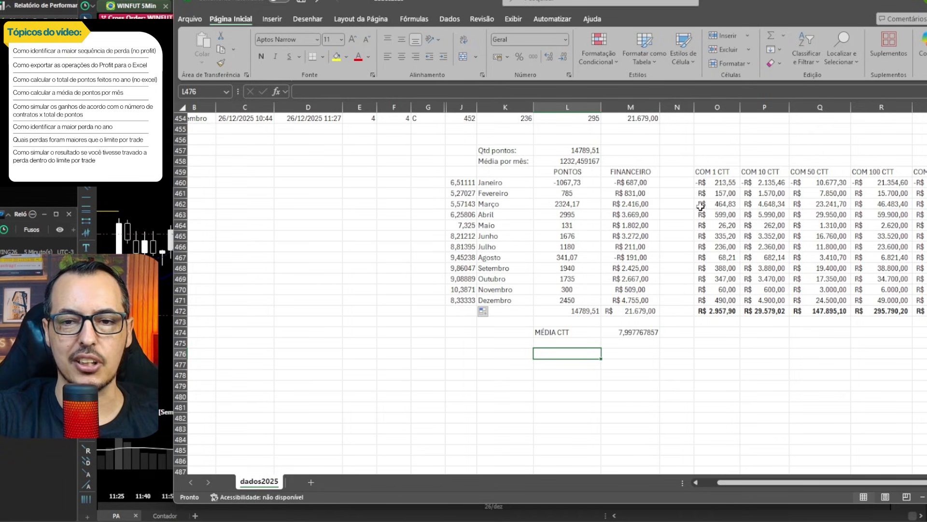
{"action": "left_click", "coordinate": [719, 184]}
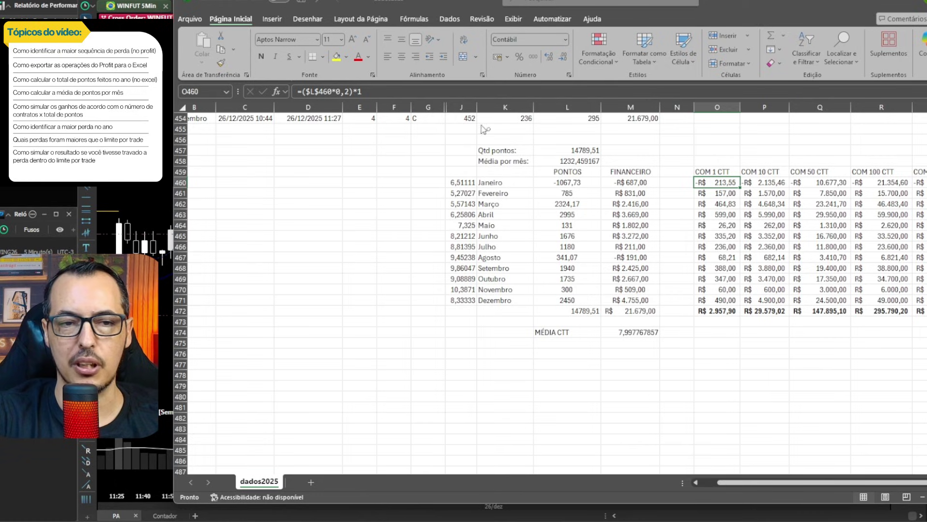
{"action": "left_click_drag", "start_coordinate": [588, 98], "coordinate": [370, 90]}
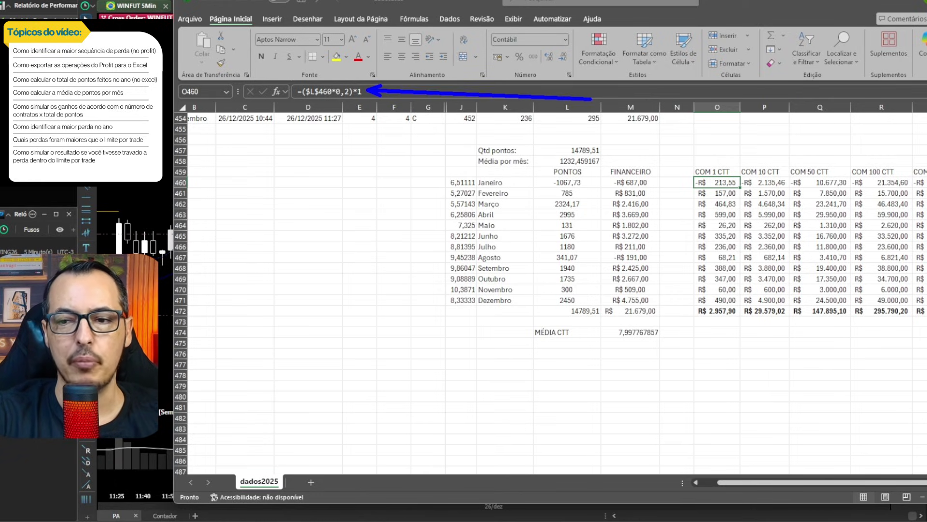
Enter the label PIOR PERDA: in L475, below MÉDIA CTT
{"action": "left_click", "coordinate": [550, 345]}
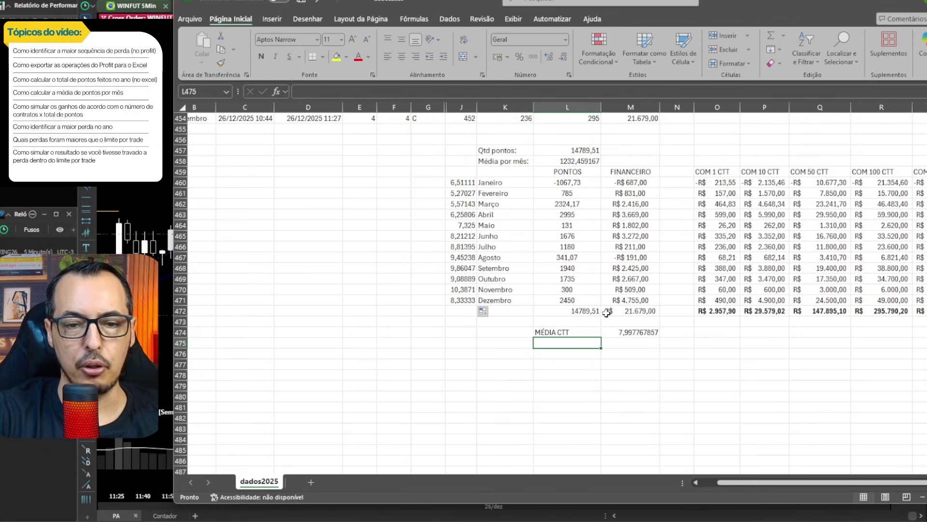
{"action": "key", "text": "Caps_Lock"}
{"action": "type", "text": "pi"}
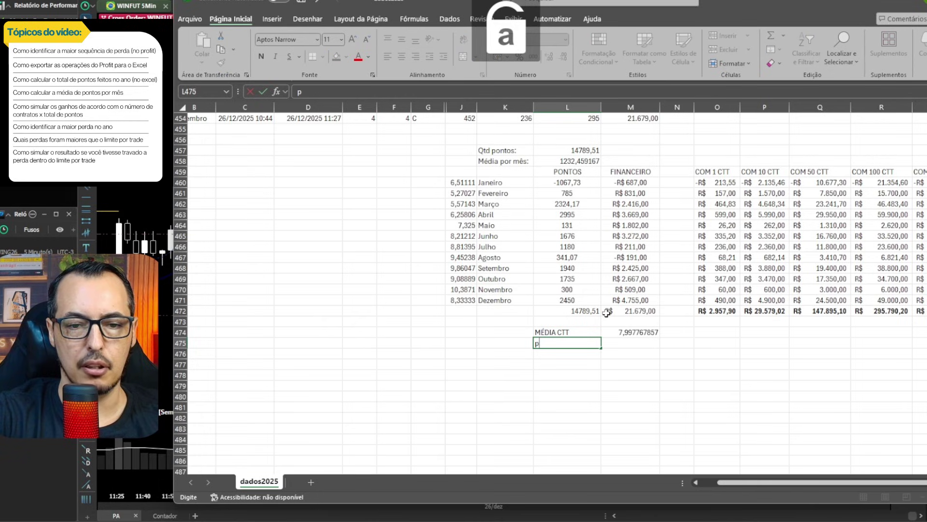
{"action": "key", "text": "Caps_Lock"}
{"action": "type", "text": "PIOR"}
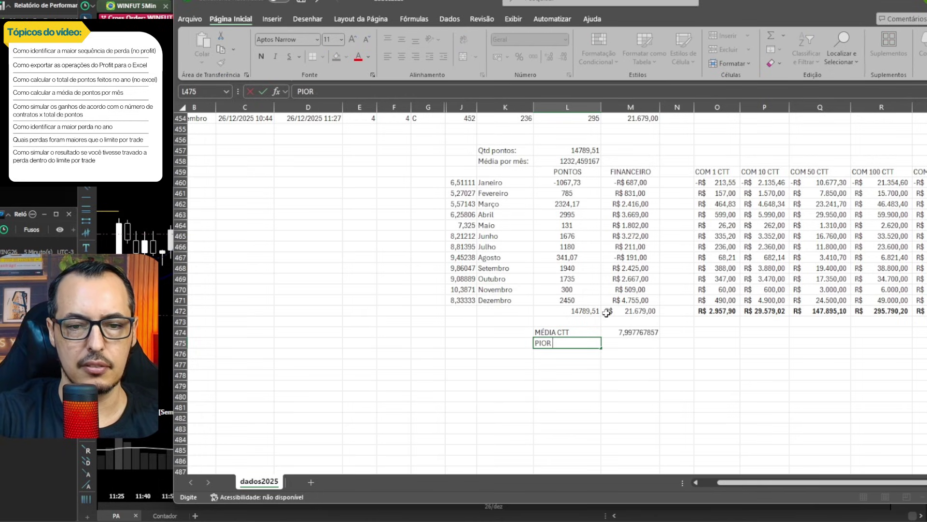
{"action": "type", "text": " PERDA"}
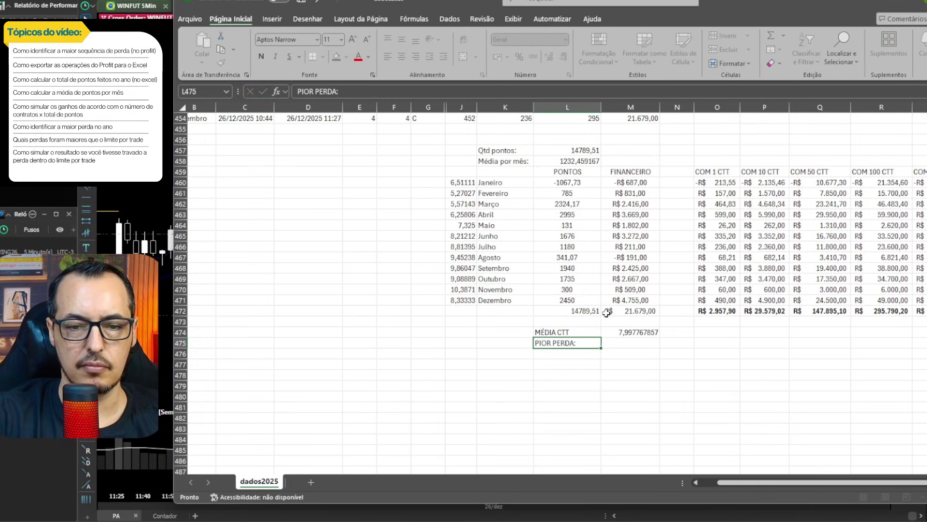
{"action": "type", "text": ":"}
Calculate the year's worst loss in M475 beside PIOR PERDA: with the formula =MENOR(K7:K454;1)
{"action": "key", "text": "Tab"}
{"action": "key", "text": "Caps_Lock"}
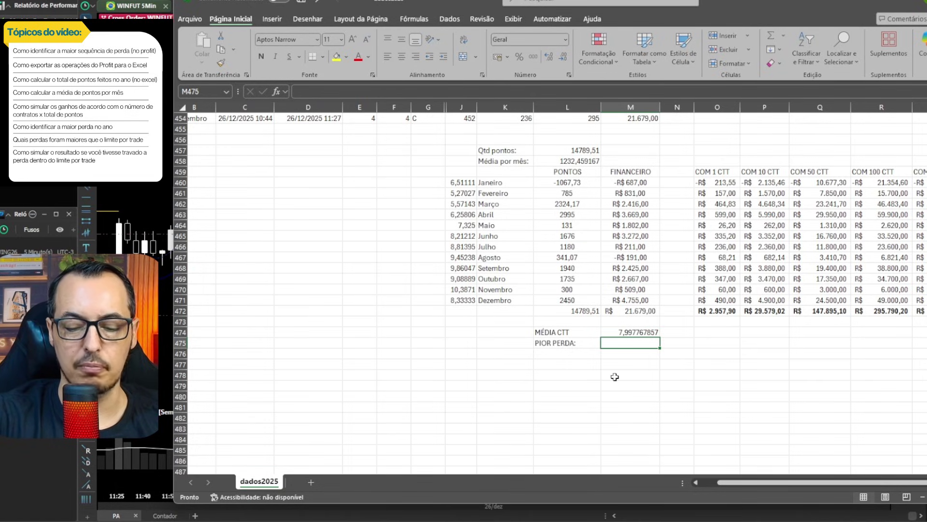
{"action": "type", "text": "=menor"}
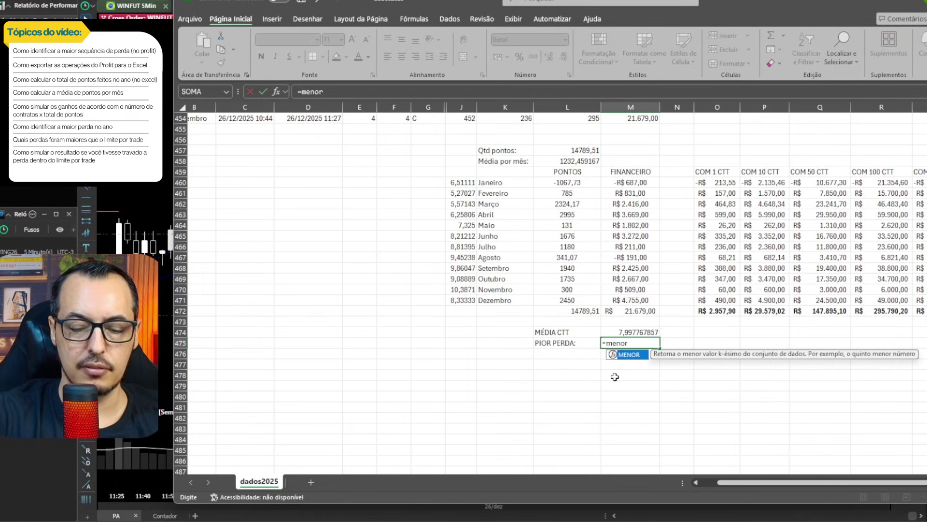
{"action": "type", "text": "("}
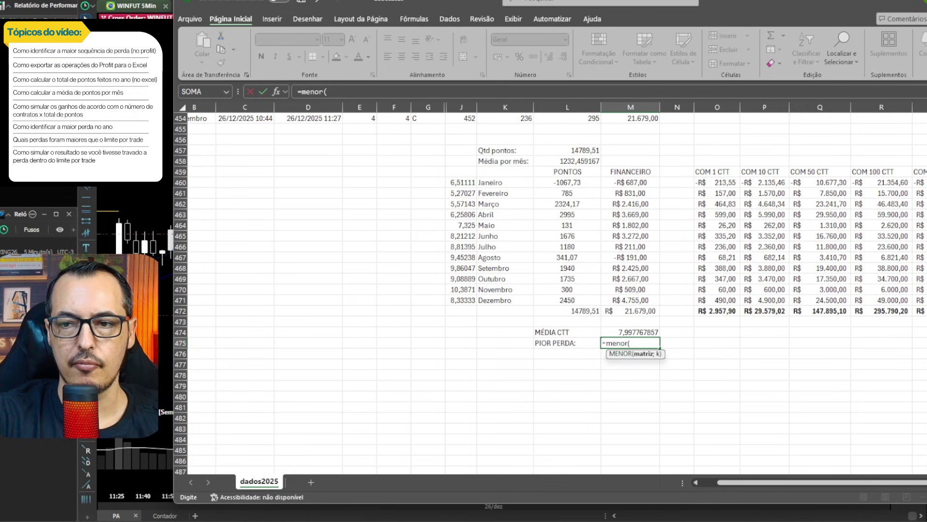
{"action": "scroll", "coordinate": [551, 290], "scroll_direction": "up", "scroll_amount": 20}
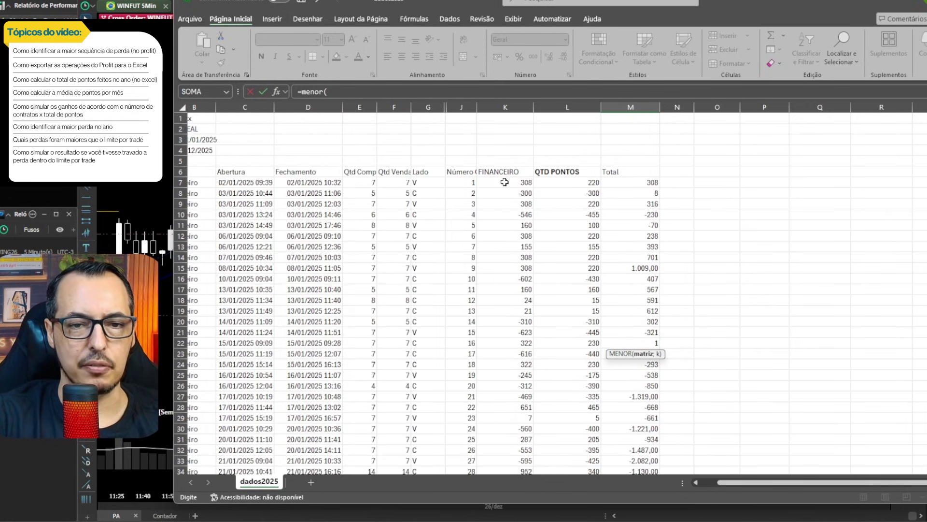
{"action": "left_click_drag", "start_coordinate": [505, 182], "coordinate": [510, 426]}
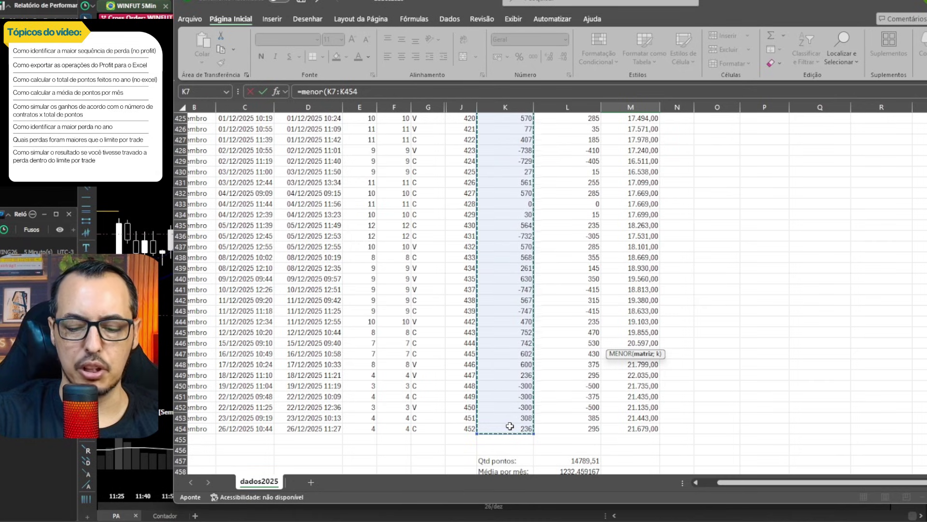
{"action": "type", "text": ";"}
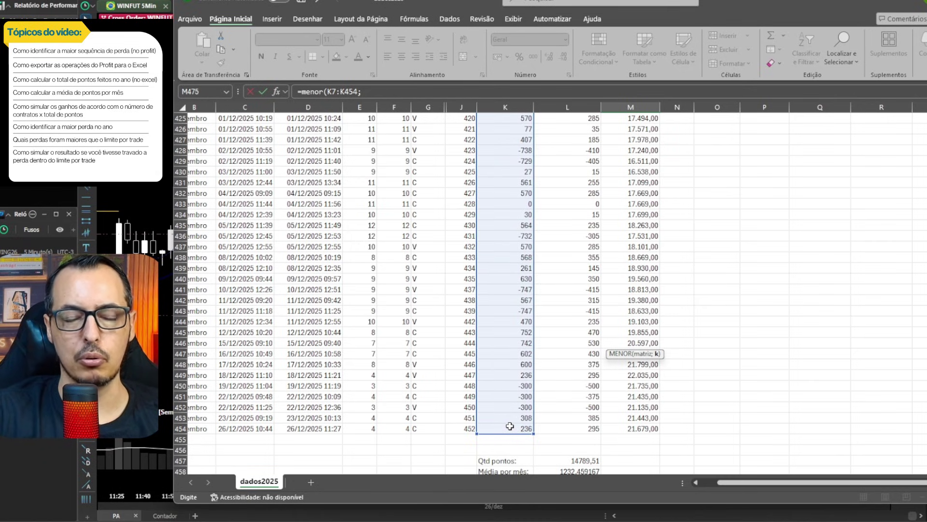
{"action": "type", "text": "1"}
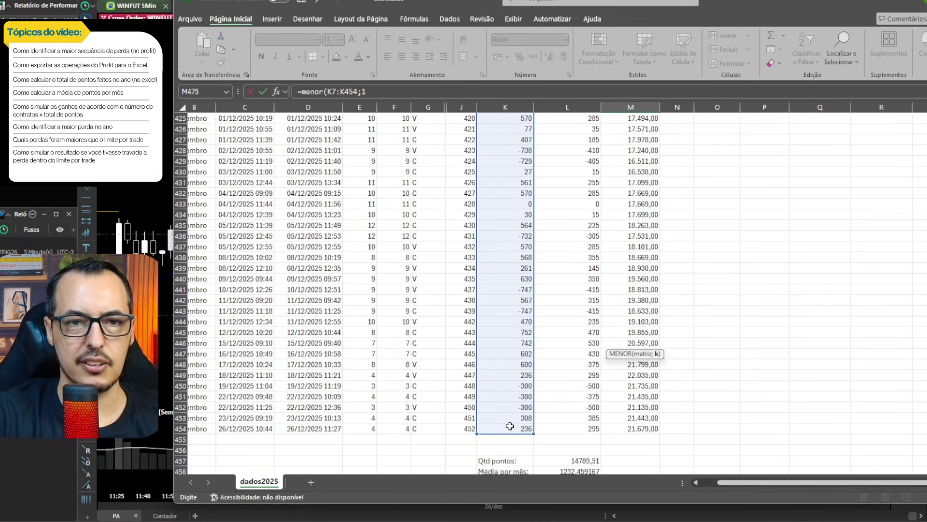
{"action": "key", "text": "Return"}
{"action": "key", "text": "Up"}
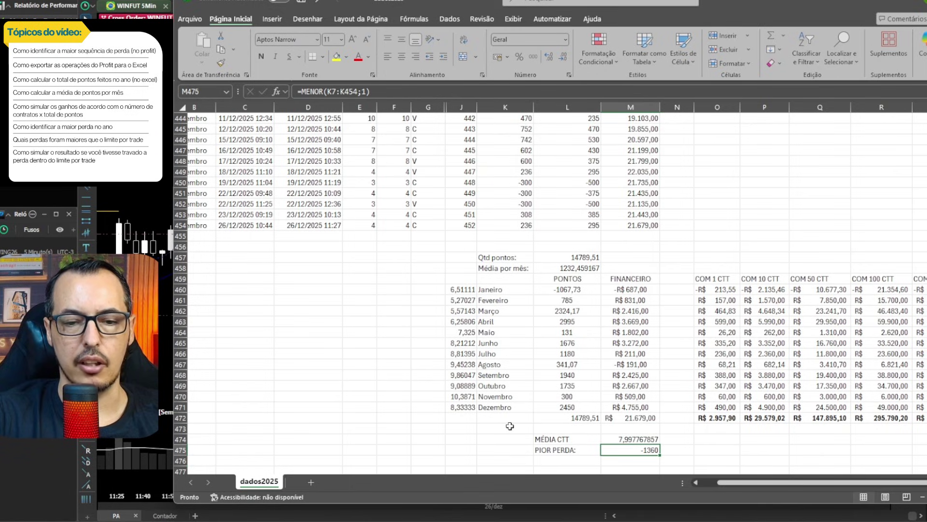
{"action": "scroll", "coordinate": [502, 319], "scroll_direction": "down", "scroll_amount": 2}
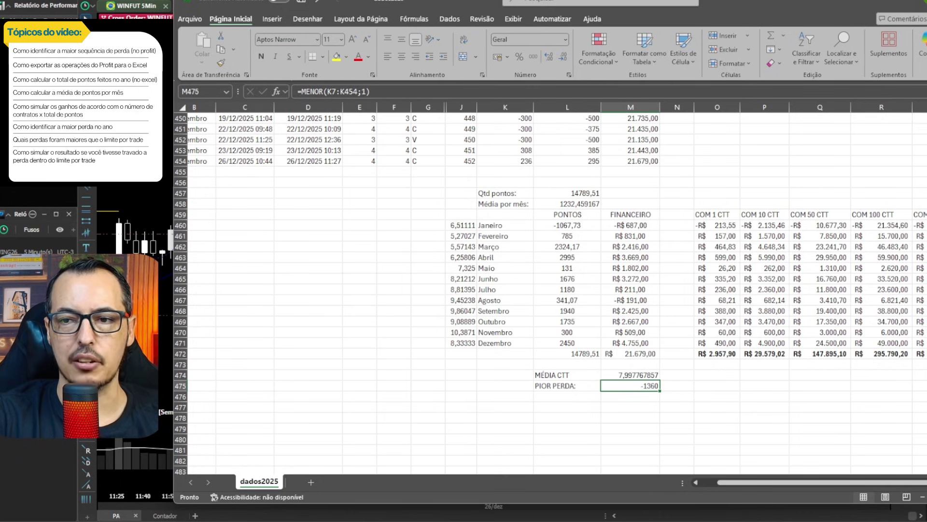
Turn on filtering for the trade table's header row 6, from Ativo through Total
{"action": "scroll", "coordinate": [551, 290], "scroll_direction": "up", "scroll_amount": 20}
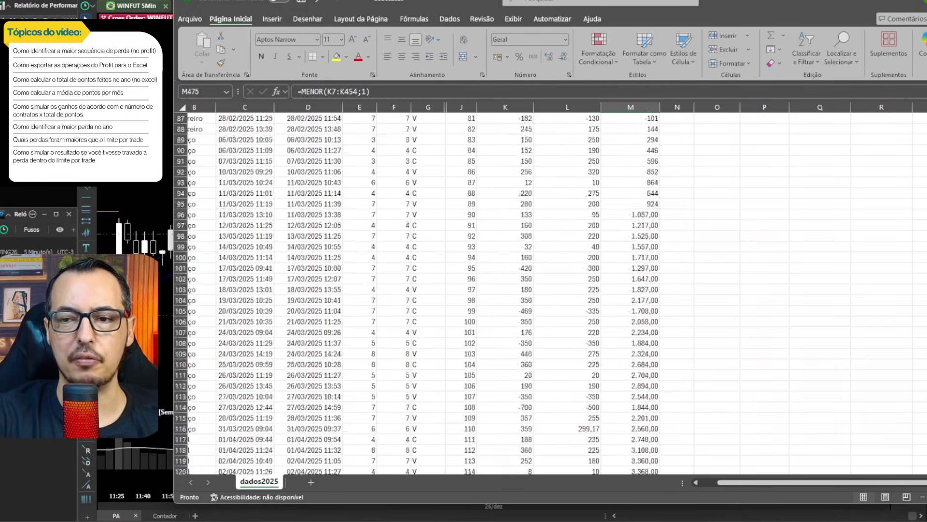
{"action": "left_click", "coordinate": [255, 184]}
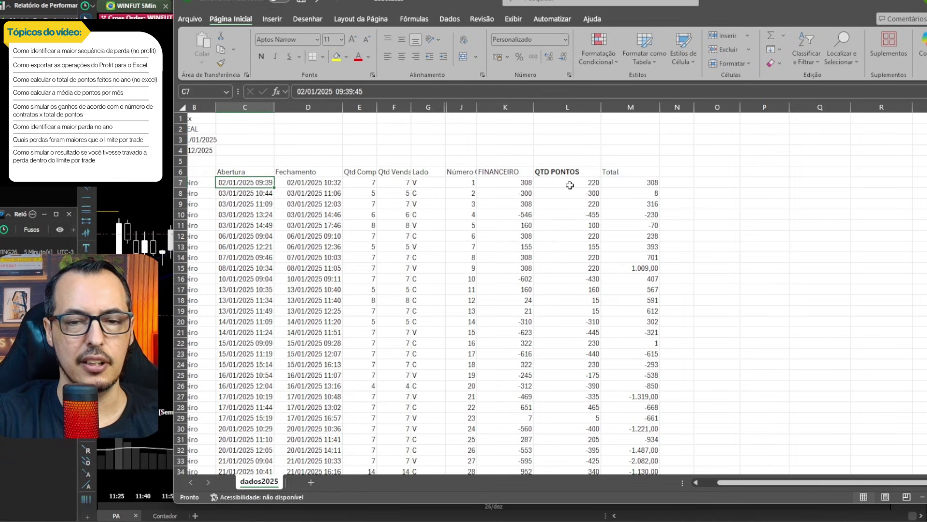
{"action": "left_click", "coordinate": [627, 182]}
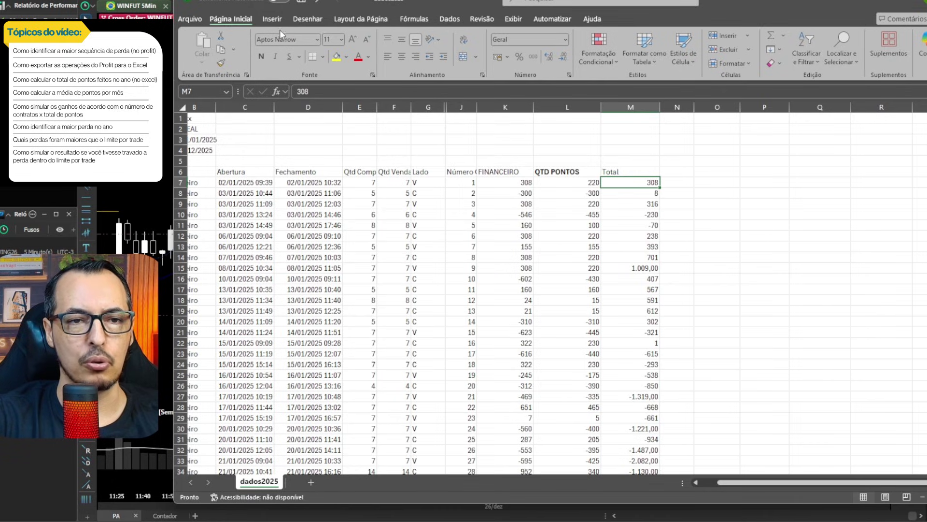
{"action": "left_click", "coordinate": [272, 20]}
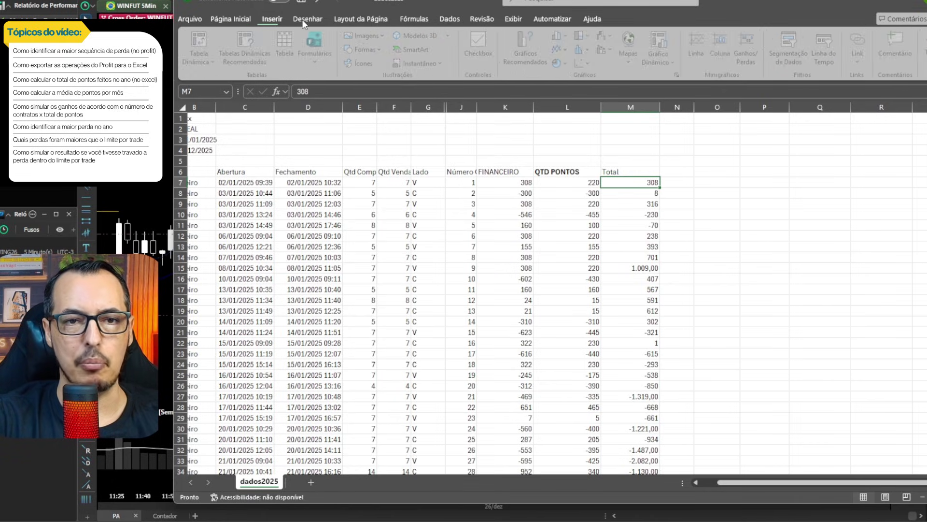
{"action": "left_click", "coordinate": [306, 19]}
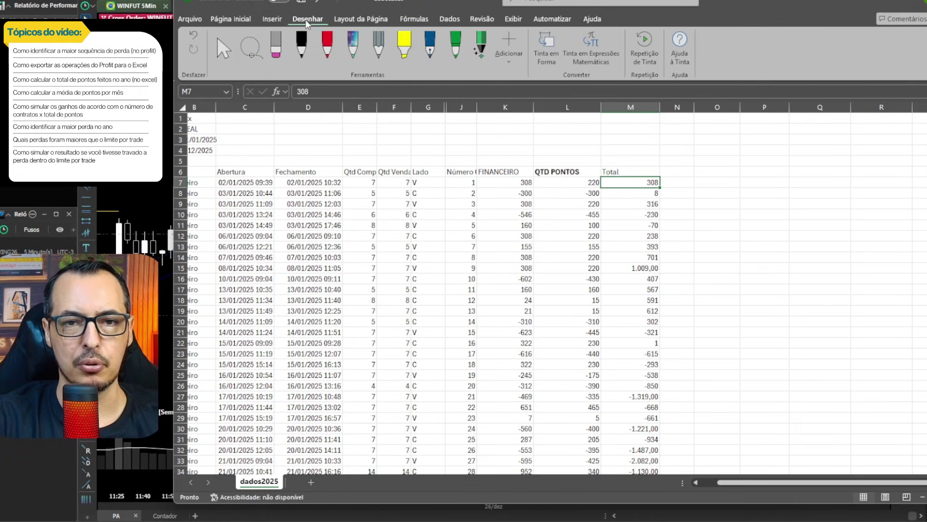
{"action": "left_click", "coordinate": [349, 19]}
{"action": "left_click", "coordinate": [411, 19]}
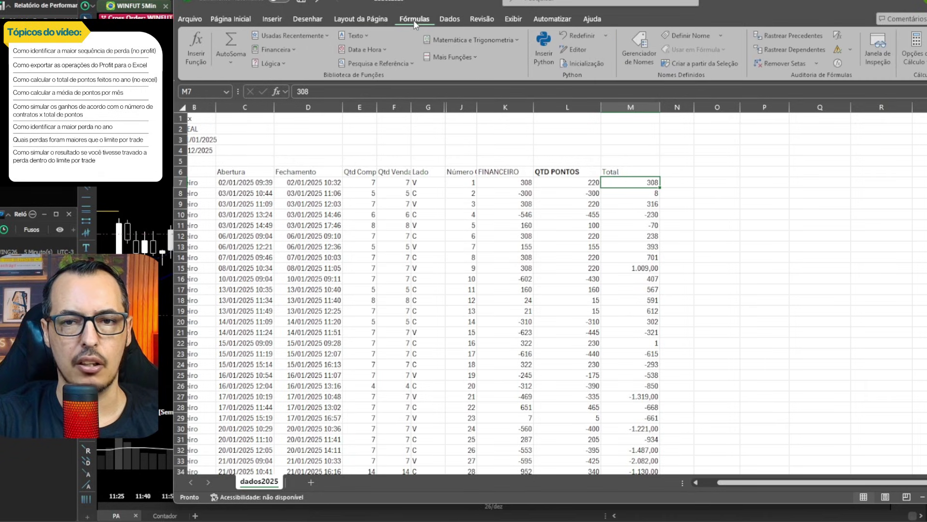
{"action": "left_click", "coordinate": [443, 18]}
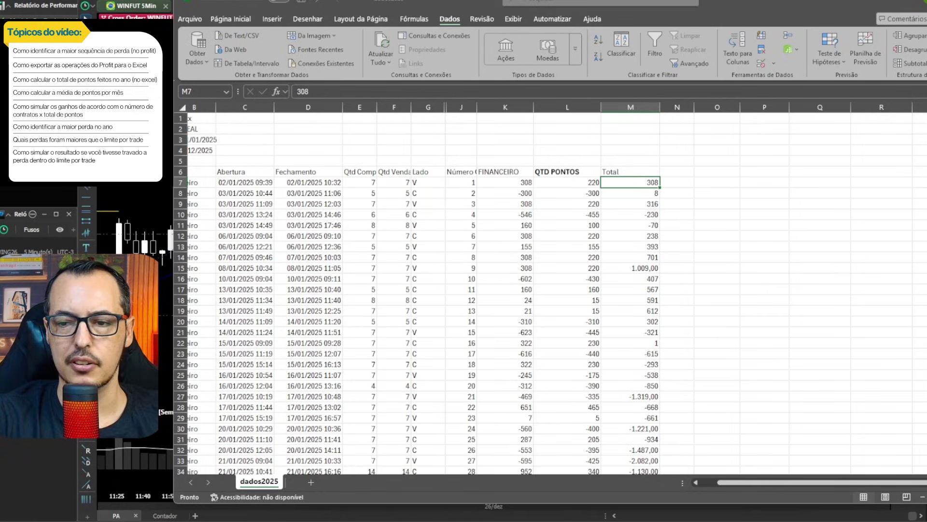
{"action": "left_click_drag", "start_coordinate": [427, 147], "coordinate": [448, 28]}
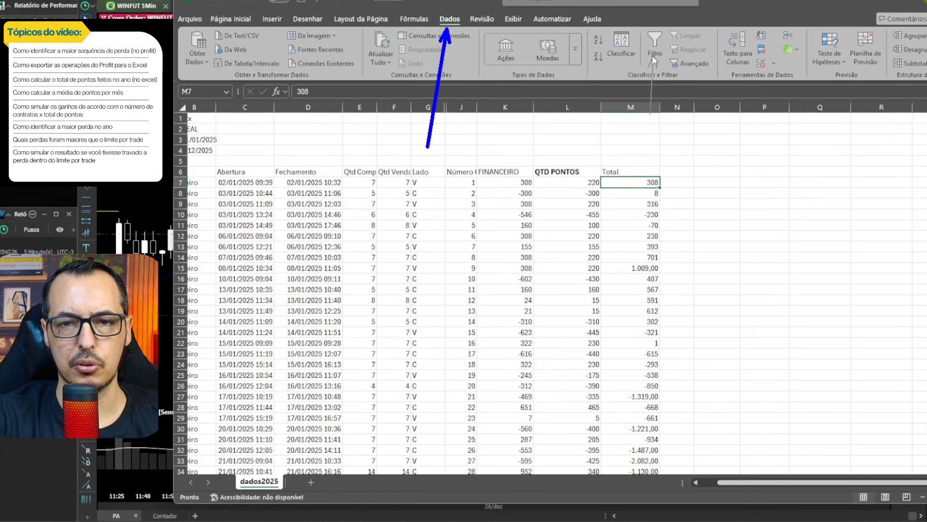
{"action": "left_click_drag", "start_coordinate": [652, 55], "coordinate": [652, 55]}
{"action": "key", "text": "Escape"}
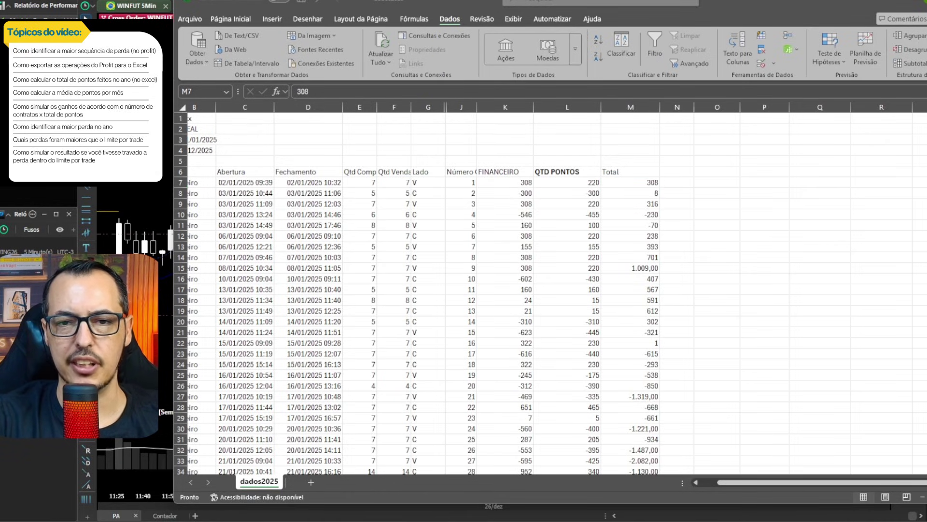
{"action": "left_click", "coordinate": [655, 48]}
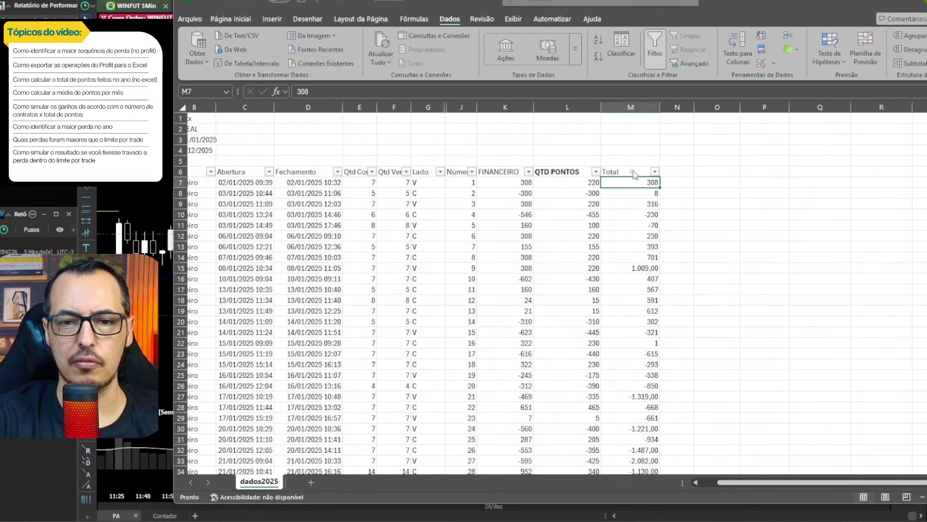
{"action": "left_click_drag", "start_coordinate": [680, 143], "coordinate": [661, 169]}
{"action": "left_click_drag", "start_coordinate": [613, 150], "coordinate": [602, 168]}
{"action": "left_click_drag", "start_coordinate": [543, 154], "coordinate": [532, 169]}
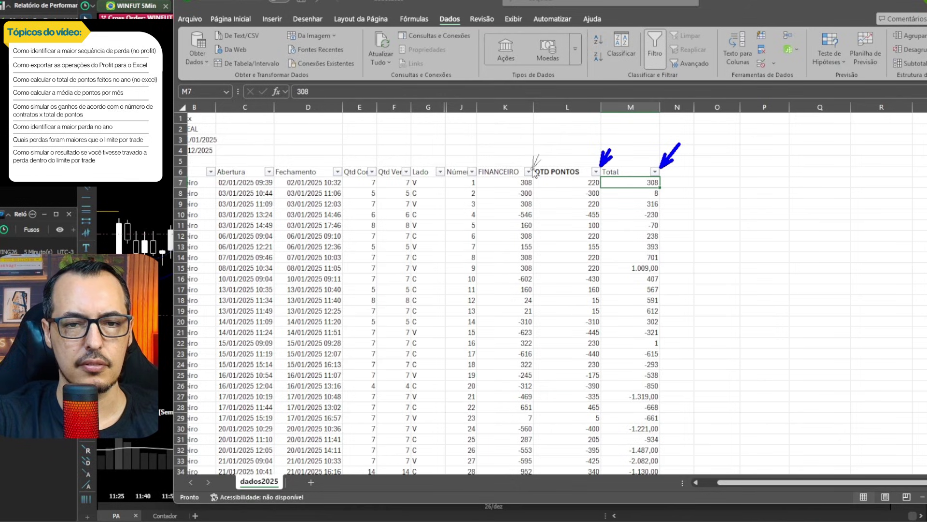
{"action": "left_click_drag", "start_coordinate": [474, 152], "coordinate": [476, 169]}
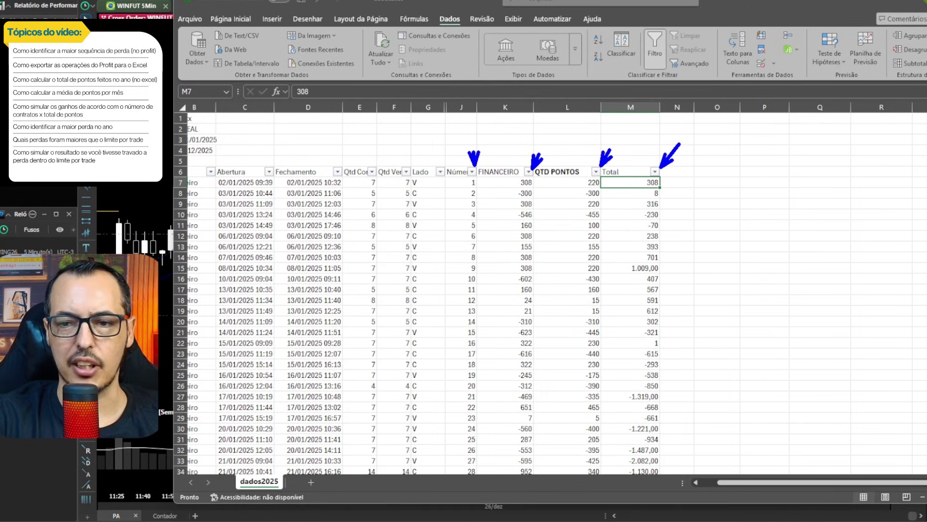
{"action": "key", "text": "Escape"}
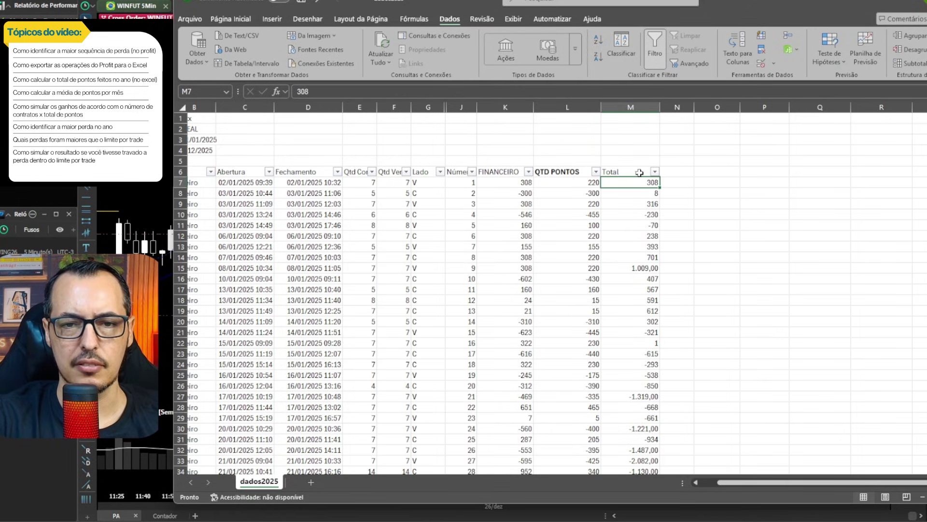
Filter the FINANCEIRO column to show only the trade with the value -1.360,00
{"action": "left_click", "coordinate": [529, 171]}
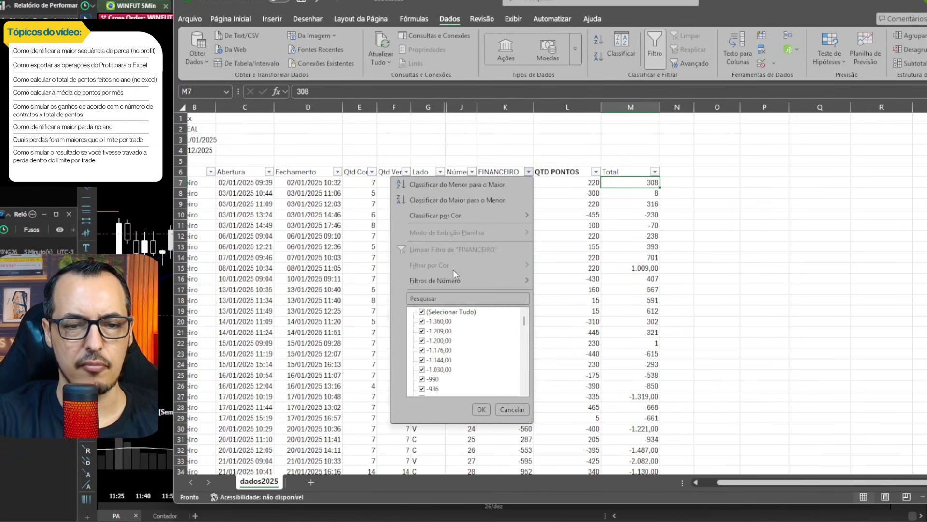
{"action": "left_click", "coordinate": [422, 312]}
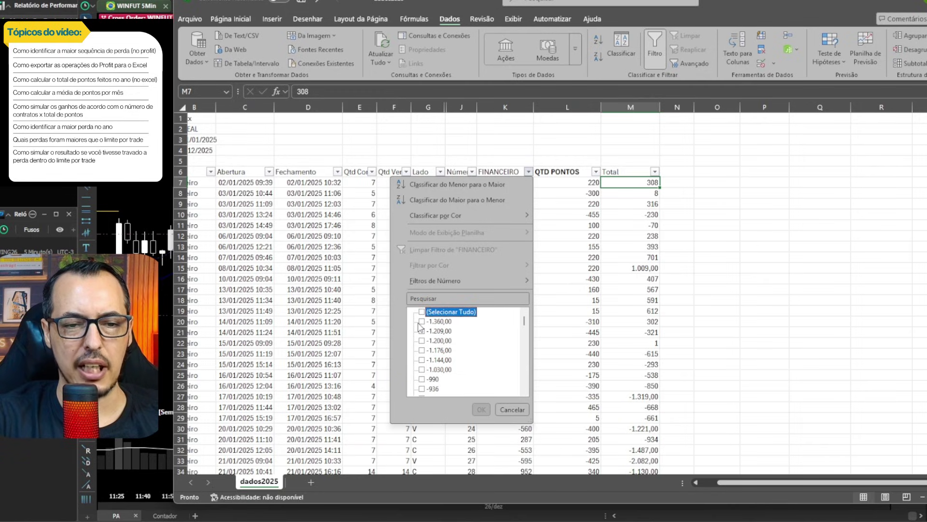
{"action": "left_click", "coordinate": [421, 322]}
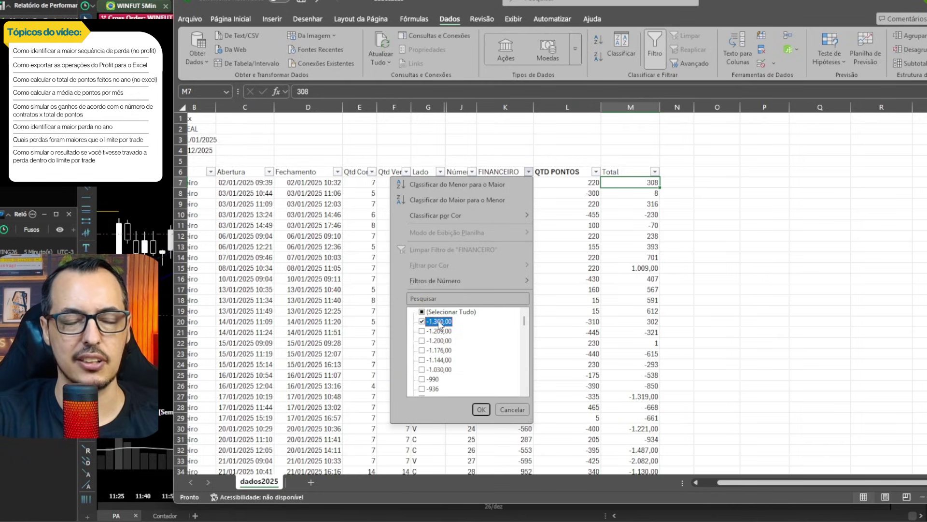
{"action": "left_click", "coordinate": [481, 410]}
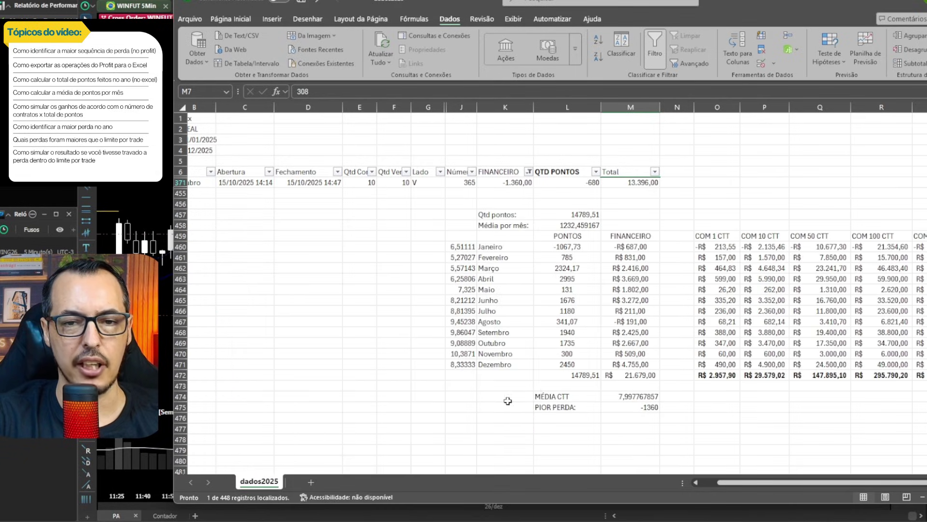
Examine the filtered worst-loss trade across its row: month, opening and closing times, contract quantity, side and FINANCEIRO amount
{"action": "left_click", "coordinate": [238, 193]}
{"action": "key", "text": "Home"}
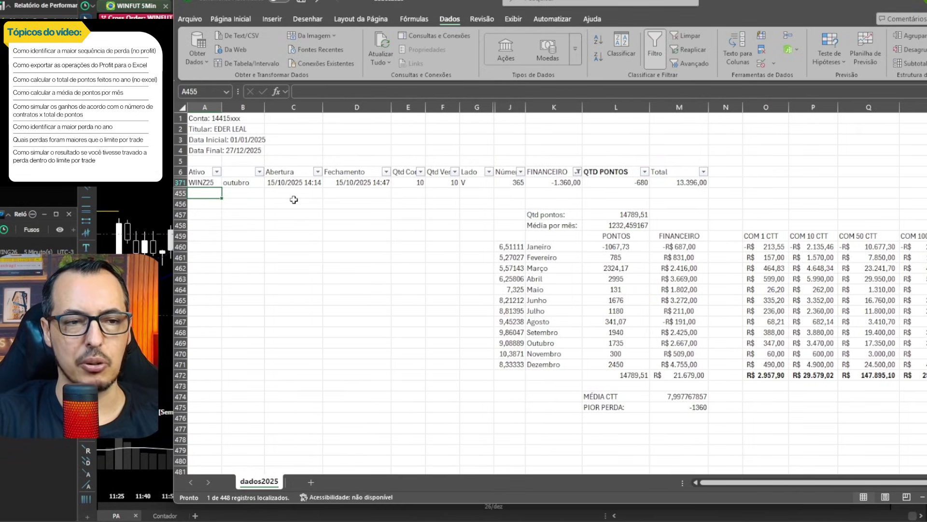
{"action": "key", "text": "Up"}
{"action": "key", "text": "Right"}
{"action": "key", "text": "Right"}
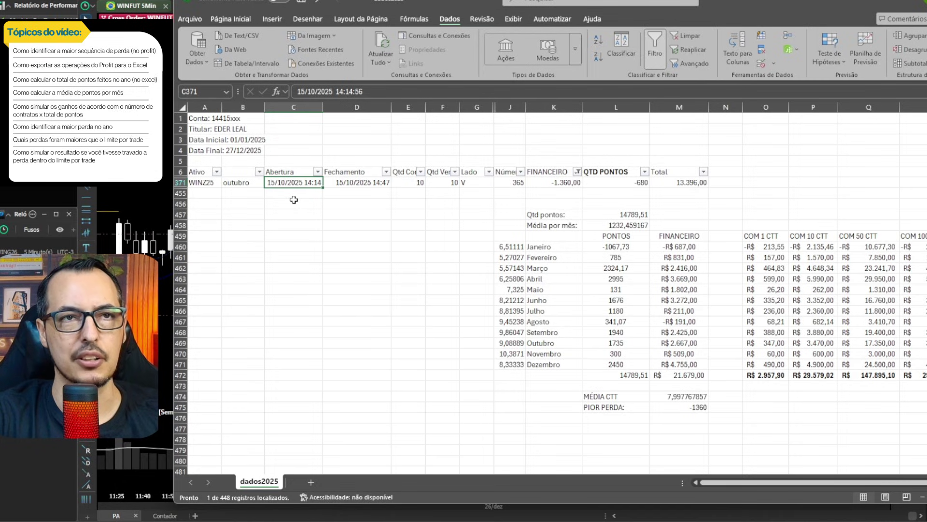
{"action": "key", "text": "Right"}
{"action": "key", "text": "Right"}
{"action": "key", "text": "Right"}
{"action": "key", "text": "Right"}
{"action": "key", "text": "Right"}
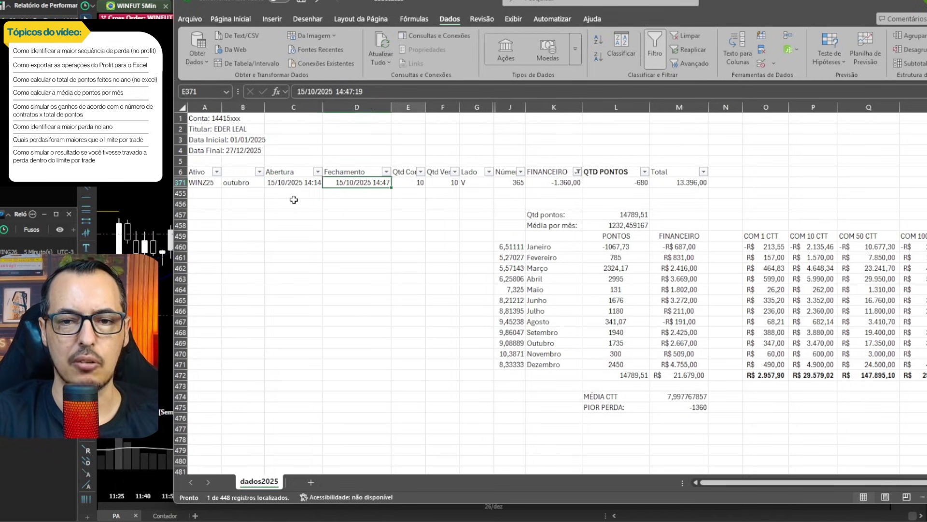
{"action": "left_click", "coordinate": [573, 183]}
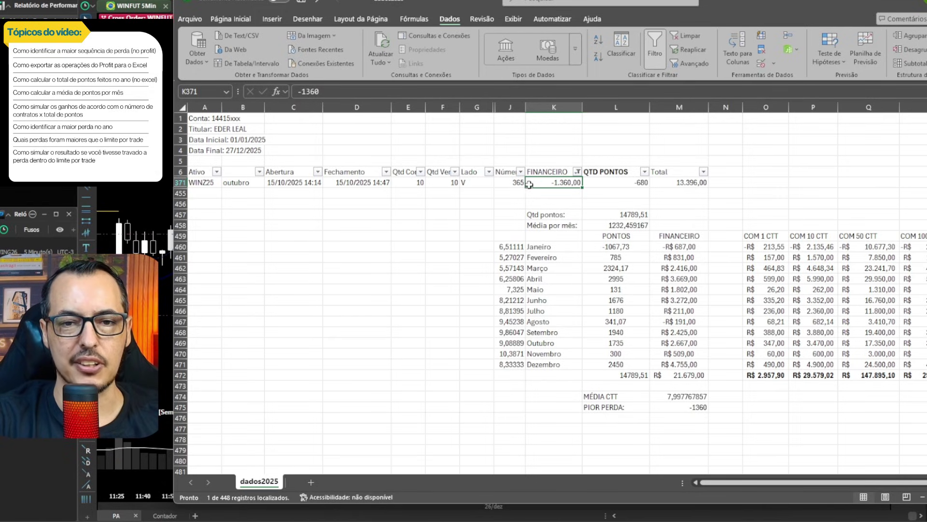
Reselect all values in the FINANCEIRO filter to show every trade again
{"action": "left_click", "coordinate": [577, 172]}
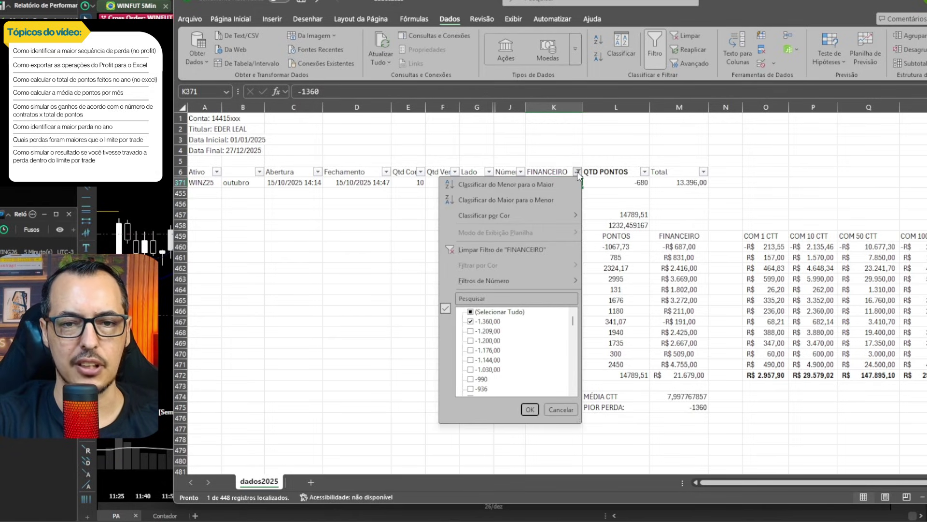
{"action": "left_click", "coordinate": [471, 312]}
{"action": "left_click", "coordinate": [530, 410]}
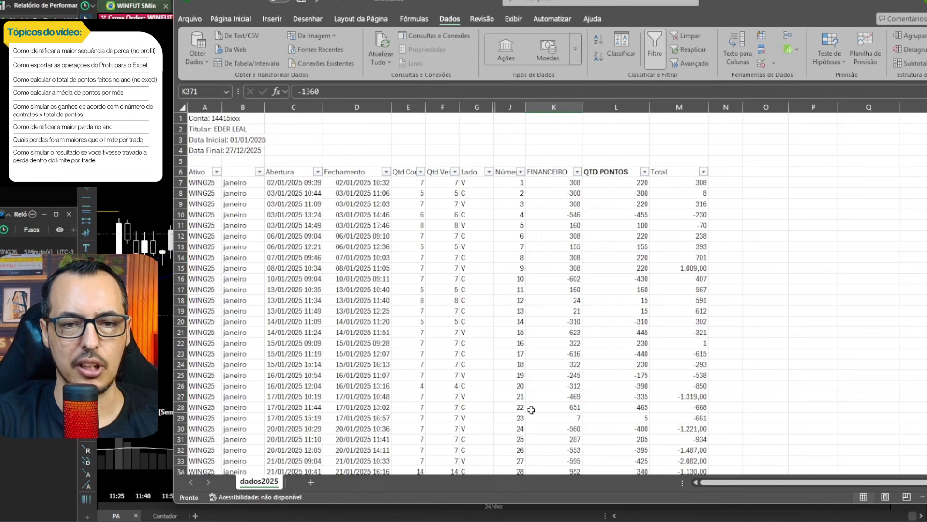
{"action": "left_click", "coordinate": [521, 312]}
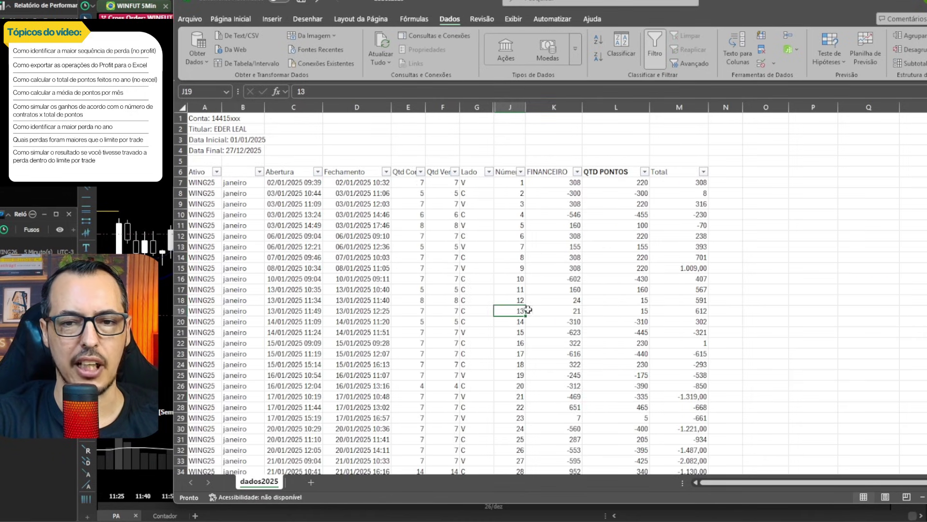
{"action": "left_click", "coordinate": [735, 185]}
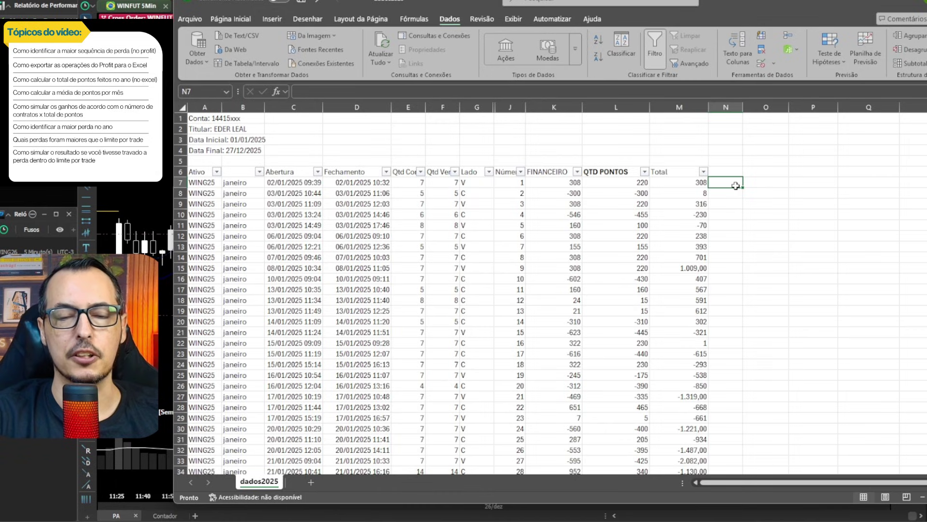
{"action": "key", "text": "alt+Tab"}
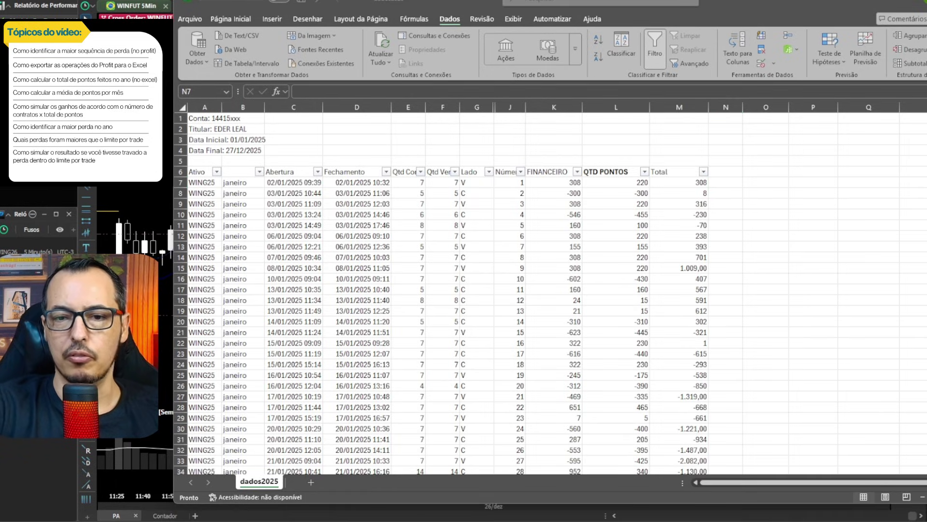
Add the label LIMITE DE PERDA: in cell L476, directly below PIOR PERDA: in the summary under the trade table
{"action": "key", "text": "alt+Tab"}
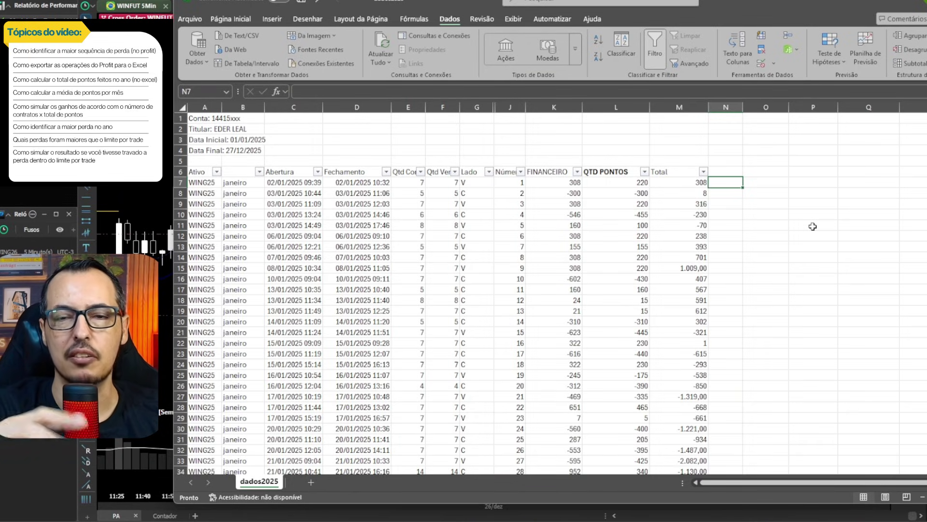
{"action": "scroll", "coordinate": [698, 228], "scroll_direction": "down", "scroll_amount": 7}
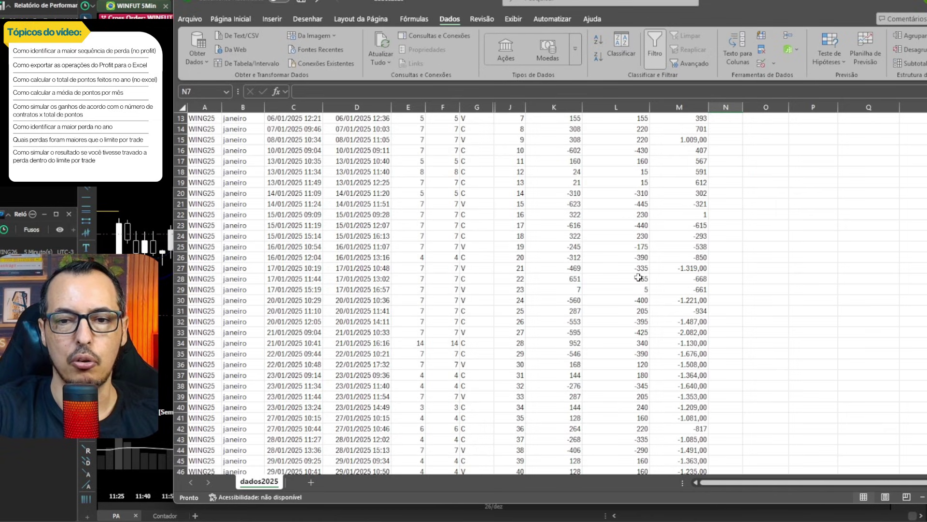
{"action": "left_click", "coordinate": [525, 360]}
{"action": "key", "text": "Page_Down"}
{"action": "key", "text": "Page_Down"}
{"action": "key", "text": "Page_Down"}
{"action": "key", "text": "Page_Down"}
{"action": "key", "text": "Page_Down"}
{"action": "key", "text": "Page_Down"}
{"action": "key", "text": "Page_Down"}
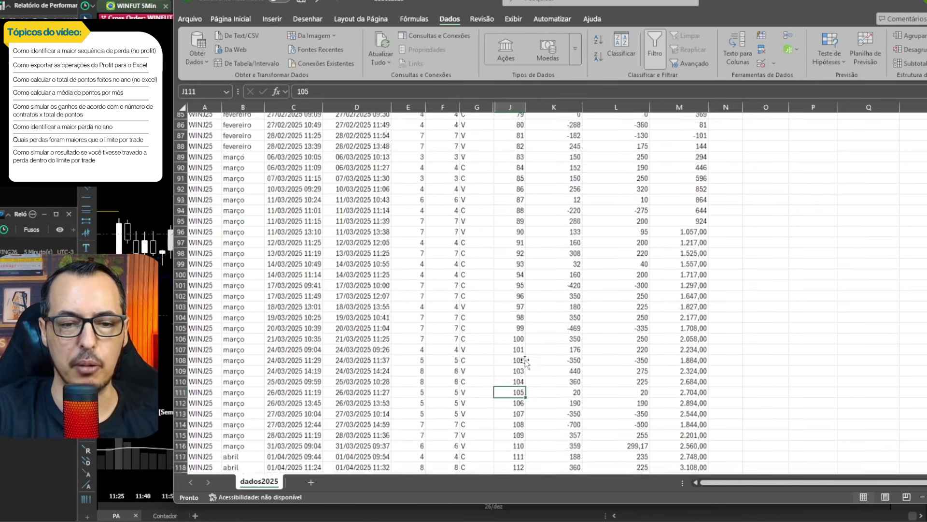
{"action": "key", "text": "Page_Down"}
{"action": "key", "text": "Page_Down"}
{"action": "key", "text": "Page_Down"}
{"action": "key", "text": "Page_Down"}
{"action": "key", "text": "Page_Down"}
{"action": "key", "text": "Page_Down"}
{"action": "key", "text": "Page_Down"}
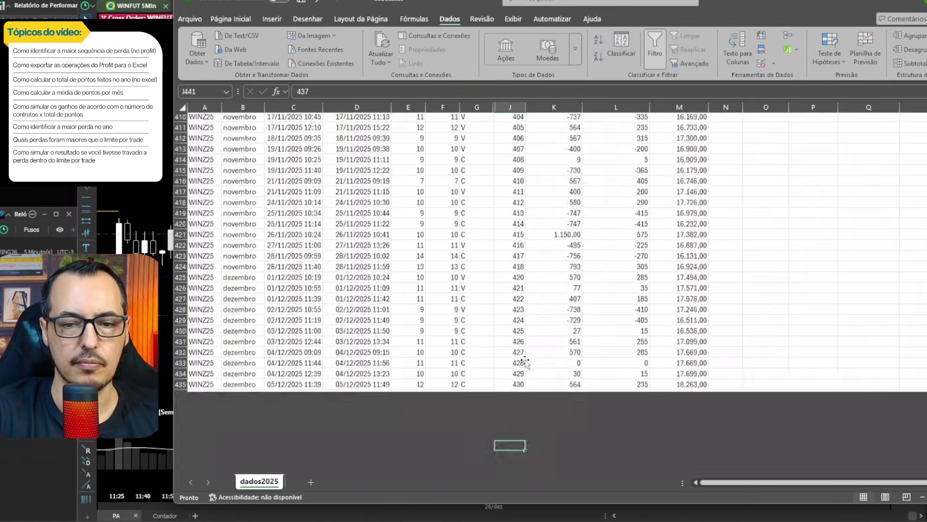
{"action": "key", "text": "Page_Up"}
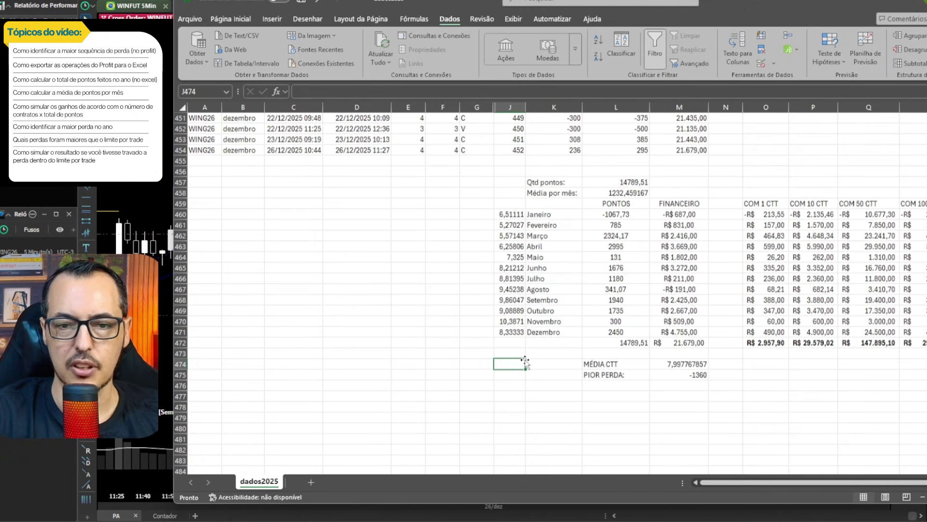
{"action": "scroll", "coordinate": [570, 357], "scroll_direction": "down", "scroll_amount": 2}
{"action": "left_click", "coordinate": [603, 321]}
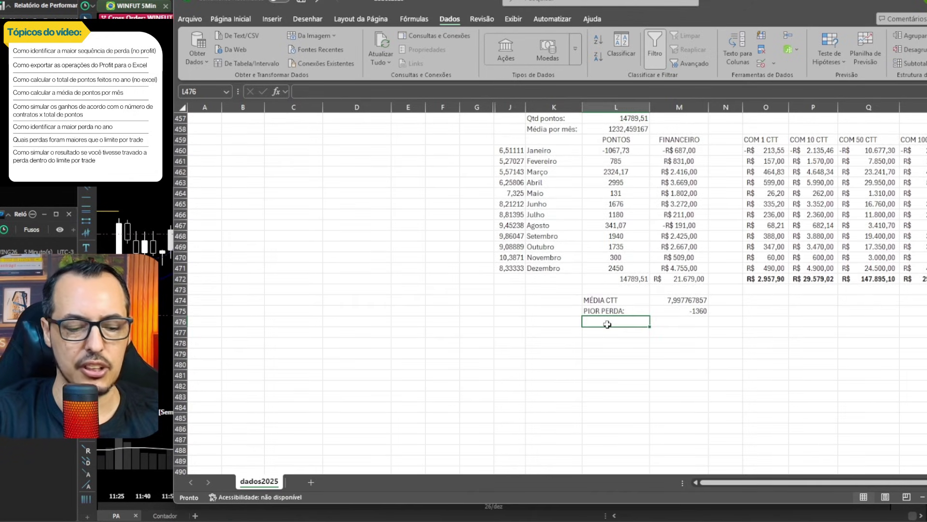
{"action": "key", "text": "Caps_Lock"}
{"action": "type", "text": "LIMITY"}
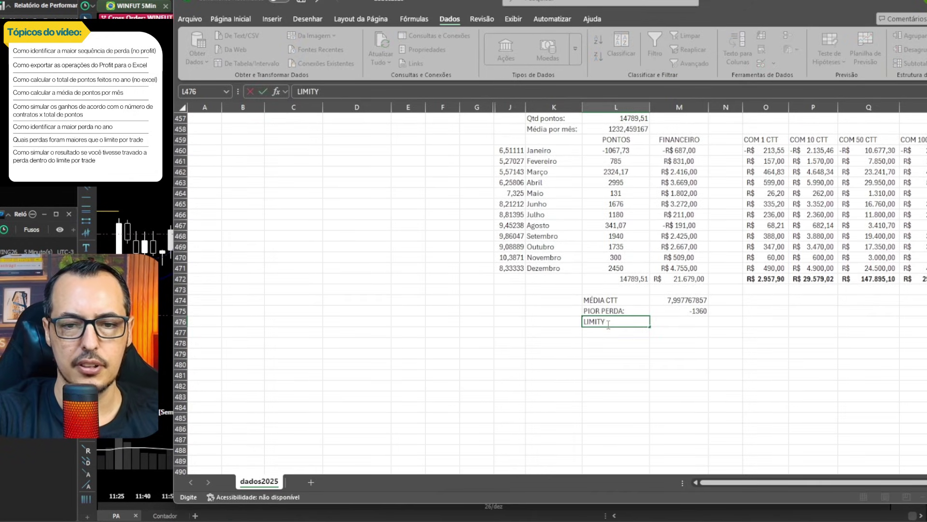
{"action": "type", "text": " DE PERDA:"}
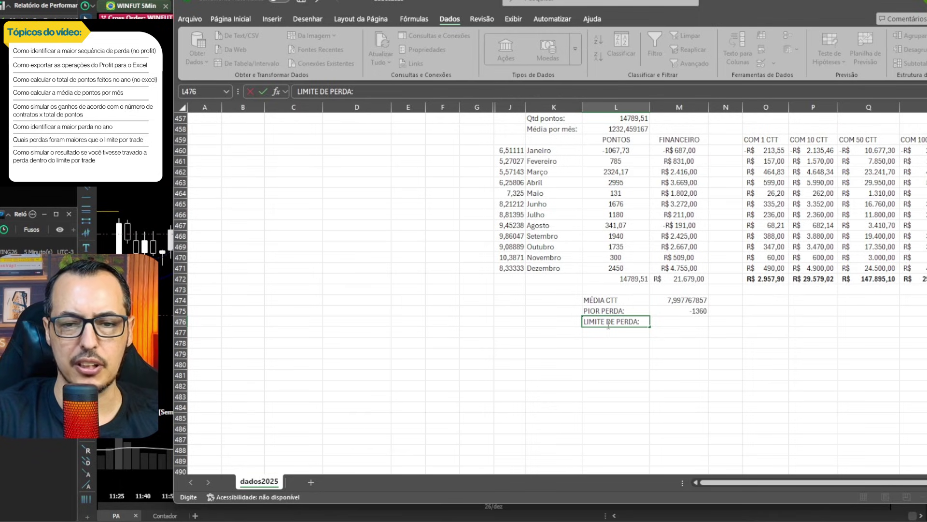
{"action": "key", "text": "Return"}
Enter -600 as the loss limit in cell M476, beside its label
{"action": "key", "text": "Up"}
{"action": "key", "text": "Right"}
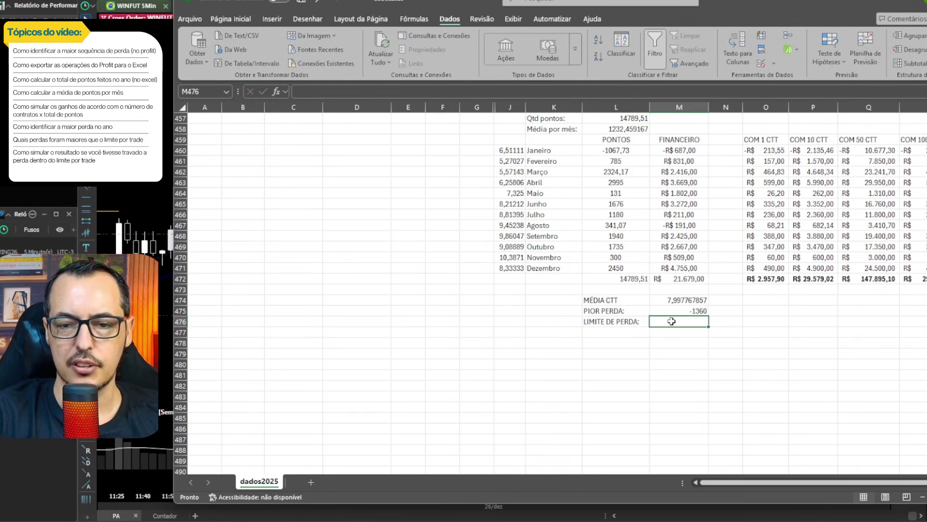
{"action": "type", "text": "600"}
{"action": "key", "text": "Return"}
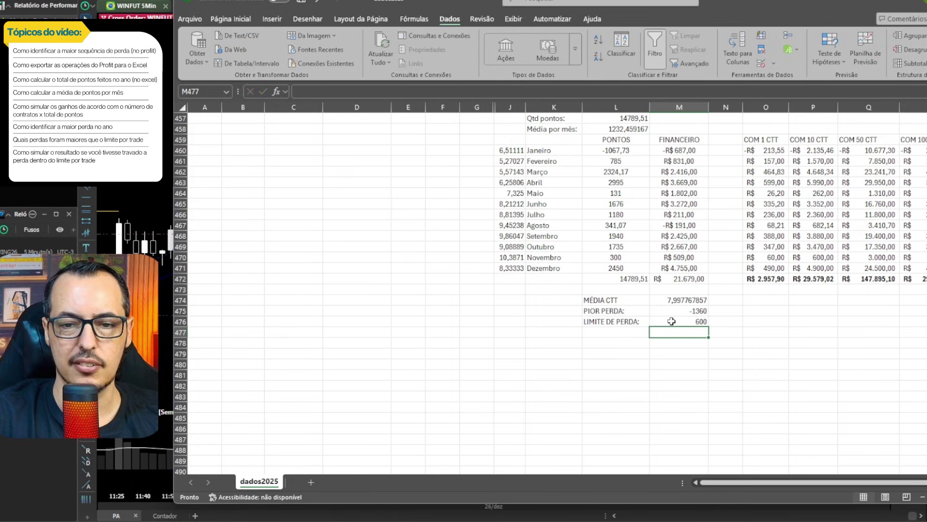
{"action": "key", "text": "Up"}
{"action": "type", "text": "-600"}
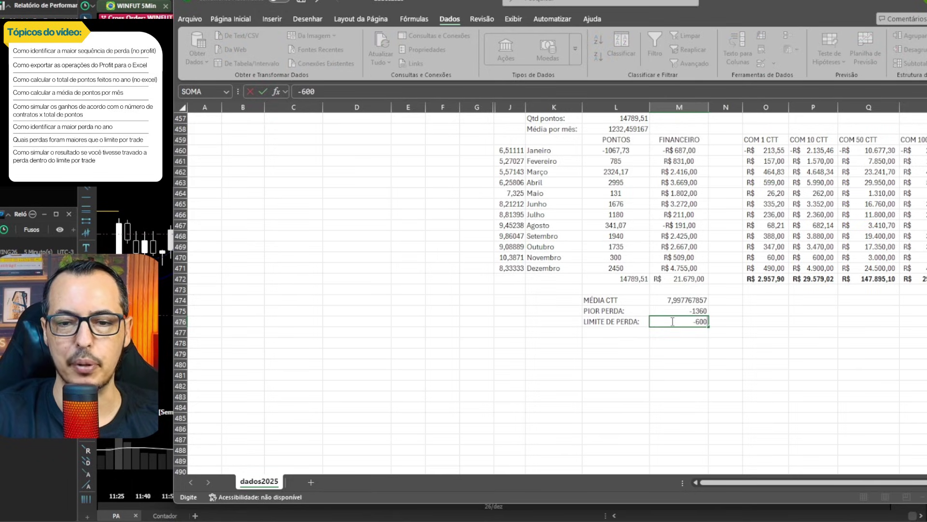
{"action": "key", "text": "Return"}
{"action": "key", "text": "Up"}
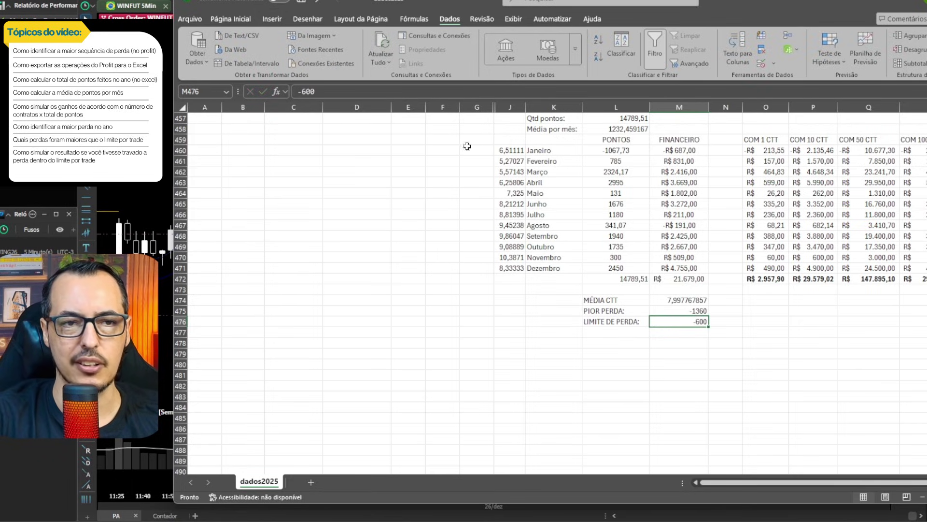
Format the loss limit in M476 as R$ accounting currency and colour both its label and value red
{"action": "left_click", "coordinate": [223, 18]}
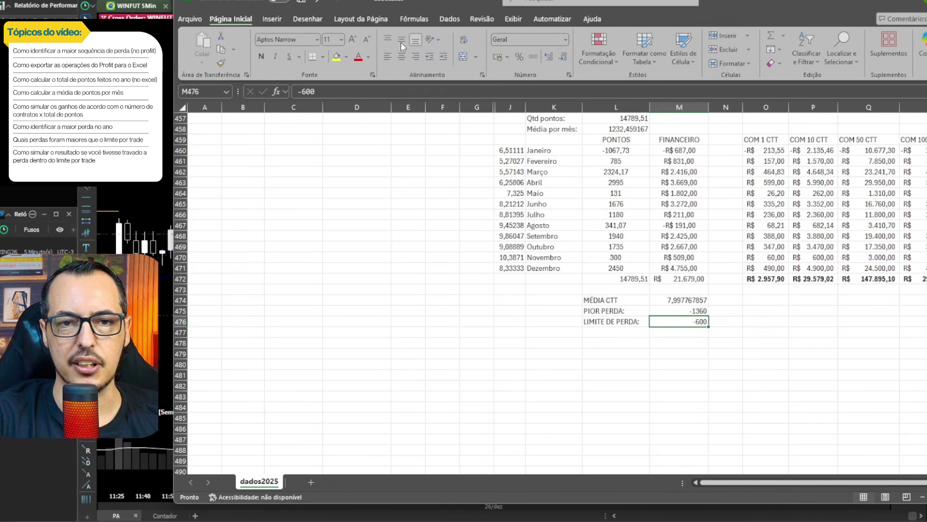
{"action": "left_click", "coordinate": [501, 58]}
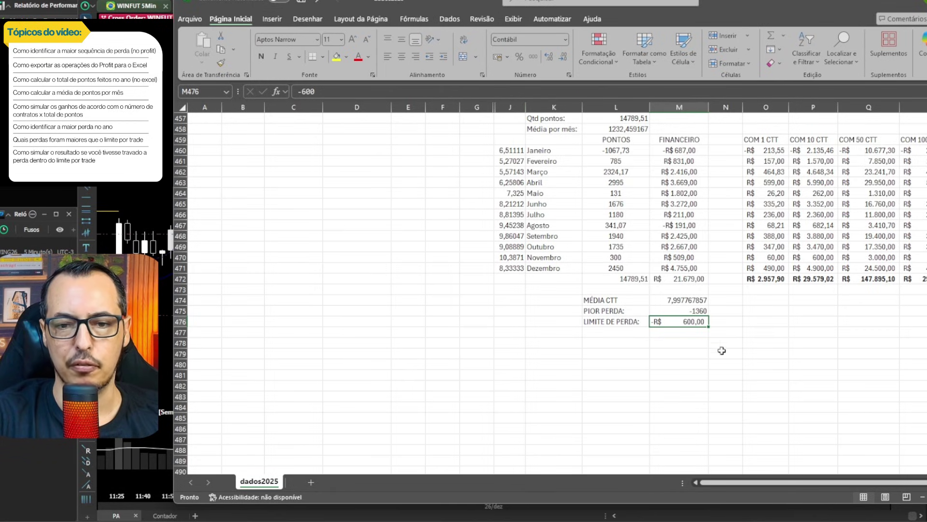
{"action": "left_click", "coordinate": [622, 322]}
{"action": "left_click_drag", "start_coordinate": [621, 322], "coordinate": [685, 323]}
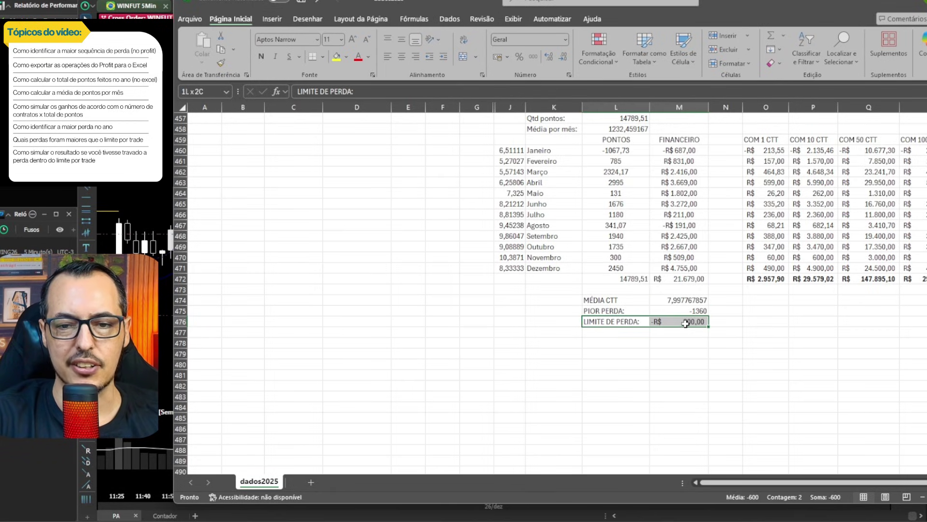
{"action": "left_click", "coordinate": [359, 60]}
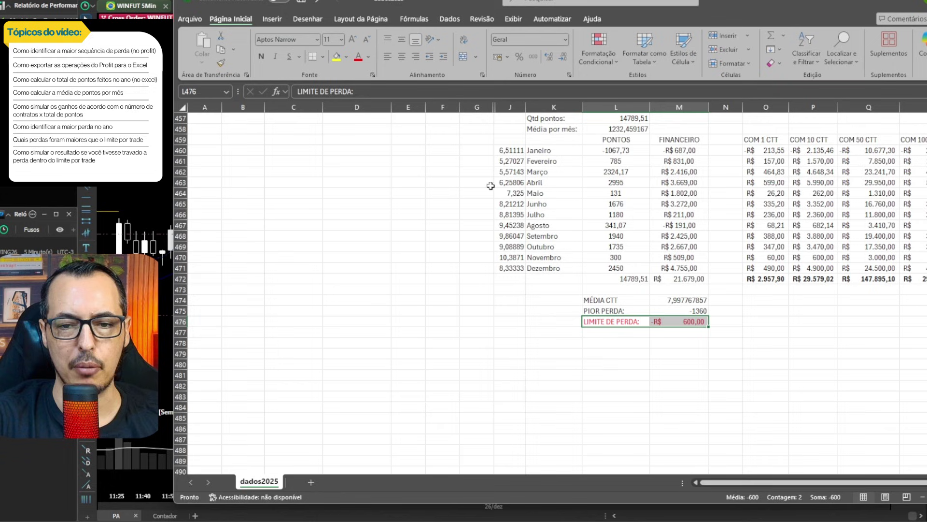
{"action": "left_click", "coordinate": [678, 320]}
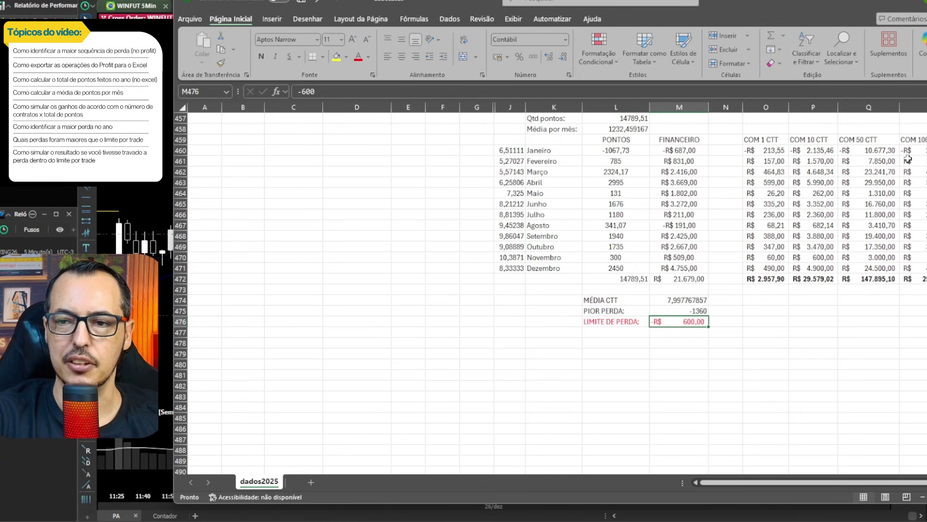
Add the header PERDA ACIMA DO LIMITE in N6 beside Total and widen column N to fit it
{"action": "scroll", "coordinate": [551, 290], "scroll_direction": "up", "scroll_amount": 20}
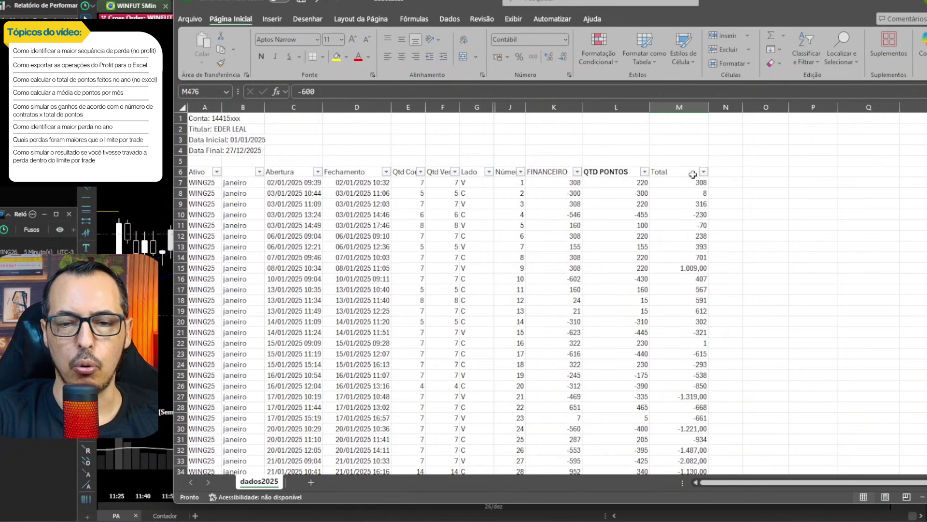
{"action": "left_click", "coordinate": [718, 172]}
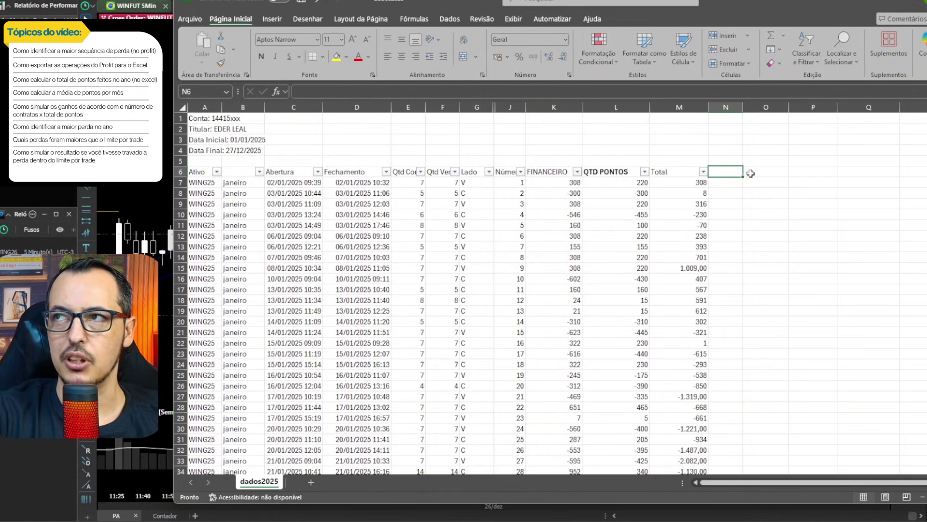
{"action": "type", "text": "PERDA"}
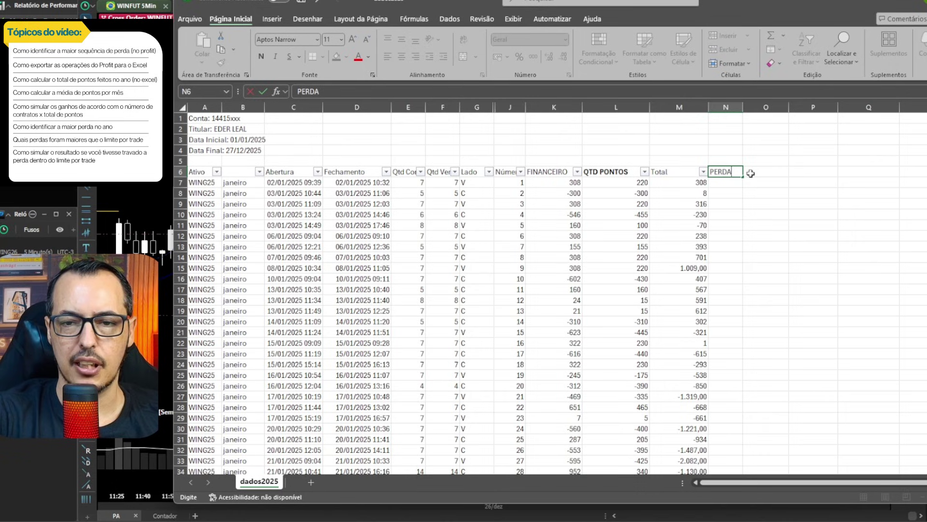
{"action": "type", "text": " ACIMA DO LIMIT"}
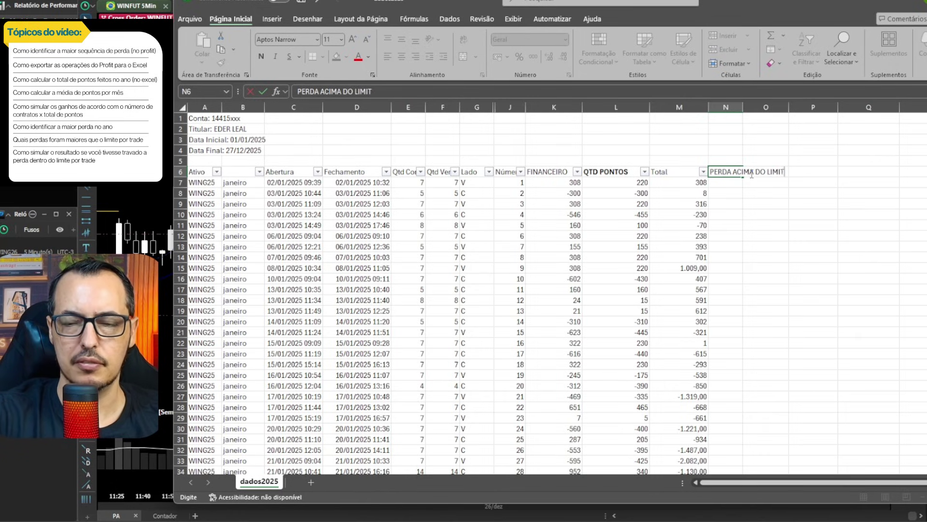
{"action": "type", "text": "E"}
{"action": "key", "text": "Return"}
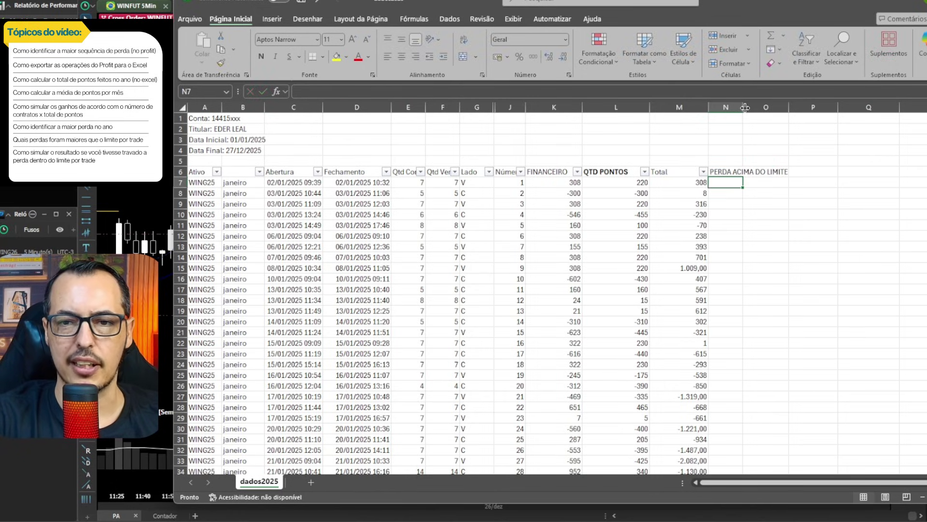
{"action": "left_click_drag", "start_coordinate": [745, 107], "coordinate": [794, 107]}
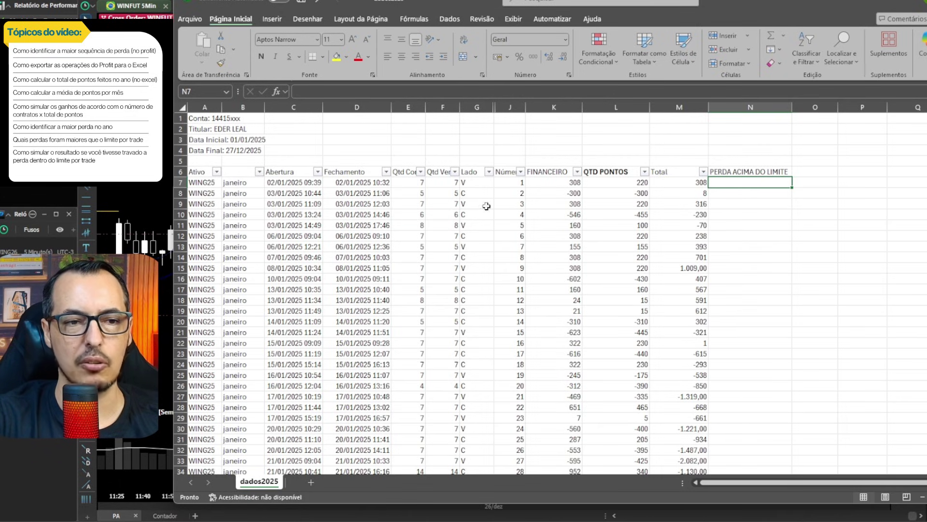
Look up the cell reference of the LIMITE DE PERDA value in the summary below the trade table
{"action": "scroll", "coordinate": [658, 326], "scroll_direction": "down", "scroll_amount": 2}
{"action": "scroll", "coordinate": [658, 325], "scroll_direction": "down", "scroll_amount": 11}
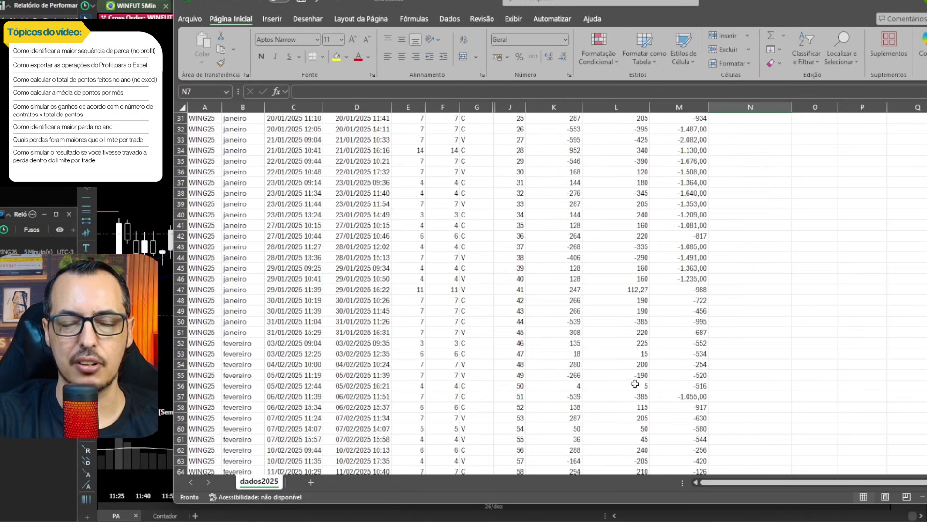
{"action": "left_click", "coordinate": [763, 303]}
{"action": "key", "text": "Page_Down"}
{"action": "key", "text": "Page_Down"}
{"action": "key", "text": "Page_Down"}
{"action": "key", "text": "Page_Down"}
{"action": "key", "text": "Page_Down"}
{"action": "key", "text": "Page_Down"}
{"action": "key", "text": "Page_Down"}
{"action": "key", "text": "Page_Down"}
{"action": "key", "text": "Page_Down"}
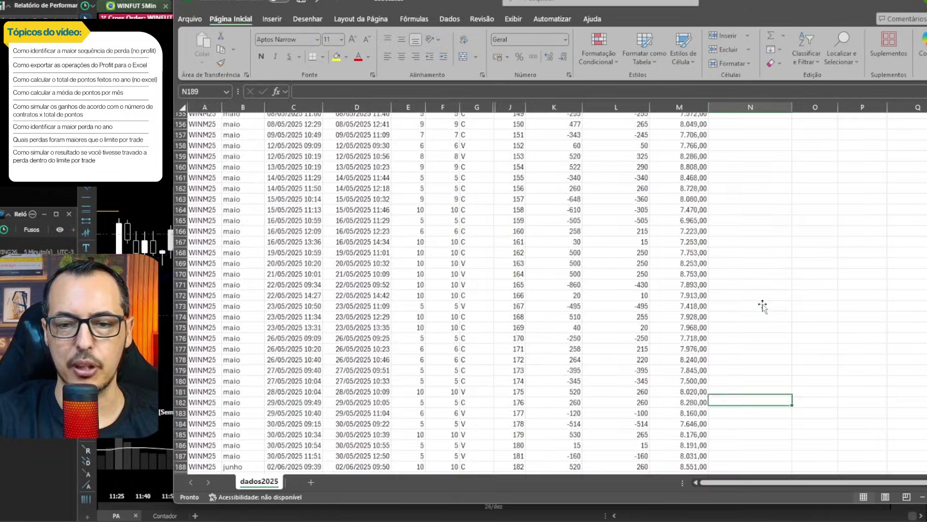
{"action": "key", "text": "Page_Down"}
{"action": "key", "text": "Page_Down"}
{"action": "key", "text": "Page_Down"}
{"action": "key", "text": "Page_Down"}
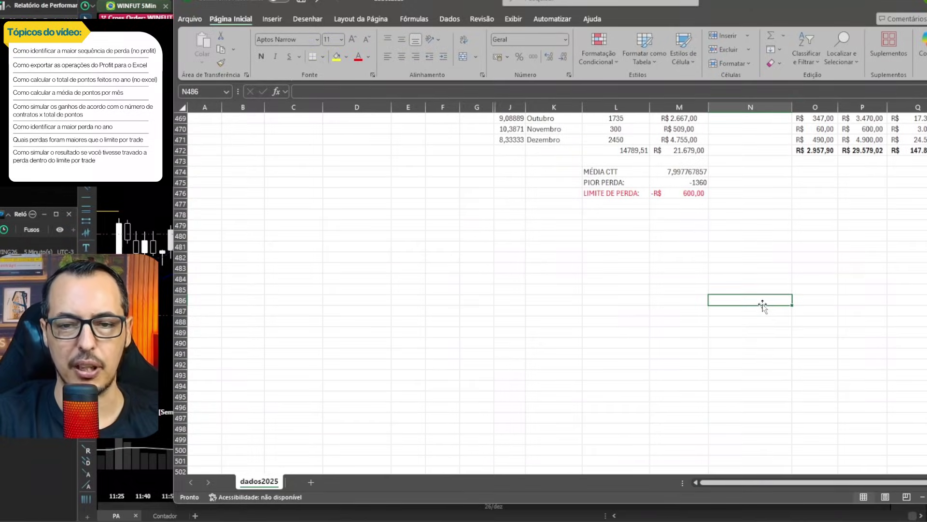
{"action": "left_click", "coordinate": [694, 195]}
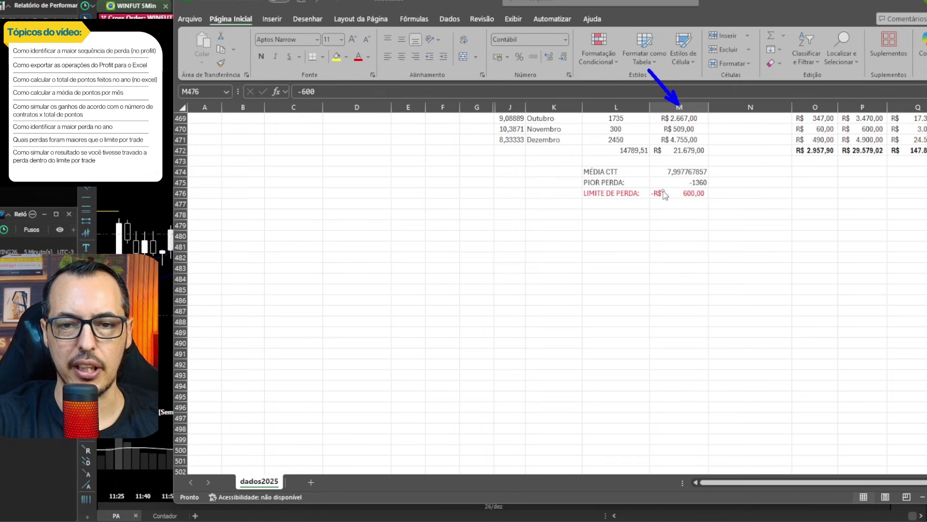
{"action": "left_click_drag", "start_coordinate": [320, 188], "coordinate": [191, 196]}
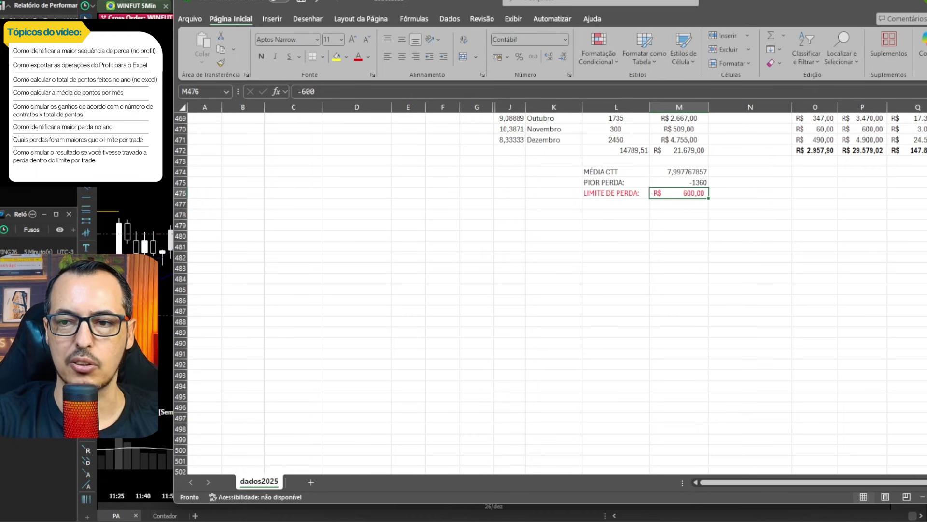
Start an SE formula in N7, under PERDA ACIMA DO LIMITE, with the absolute loss-limit reference $M$476
{"action": "scroll", "coordinate": [550, 294], "scroll_direction": "up", "scroll_amount": 20}
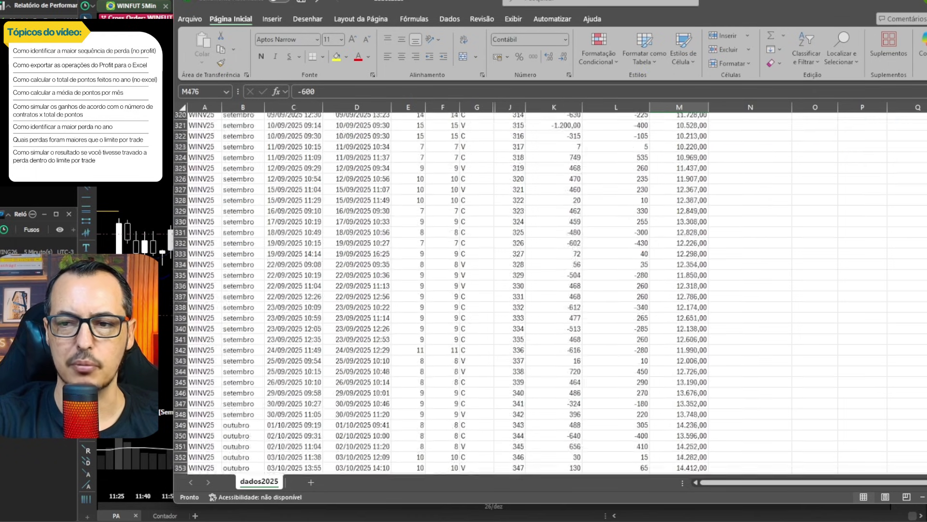
{"action": "scroll", "coordinate": [551, 295], "scroll_direction": "up", "scroll_amount": 13}
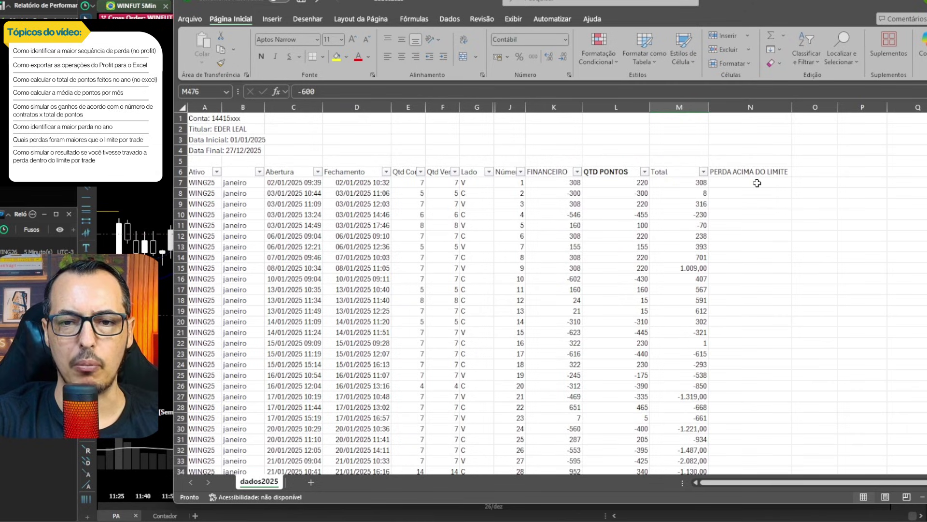
{"action": "left_click", "coordinate": [760, 186]}
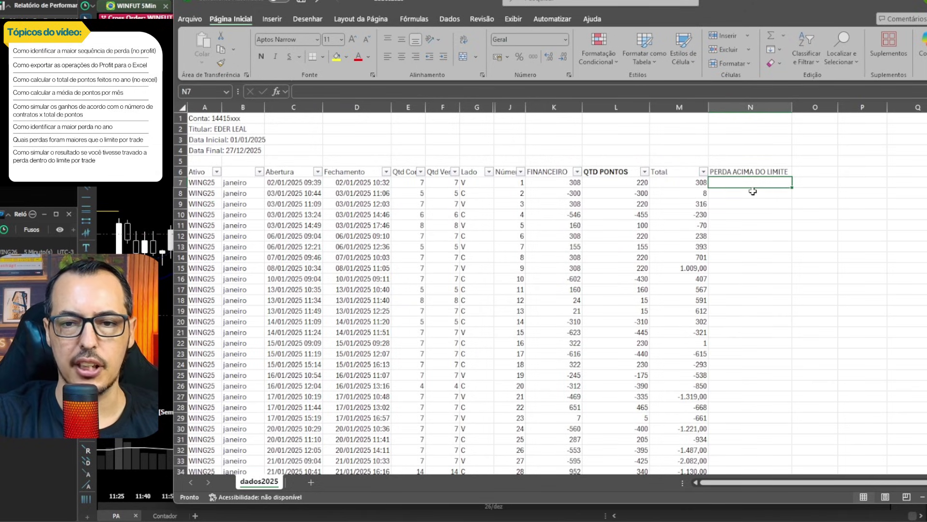
{"action": "type", "text": "=SE"}
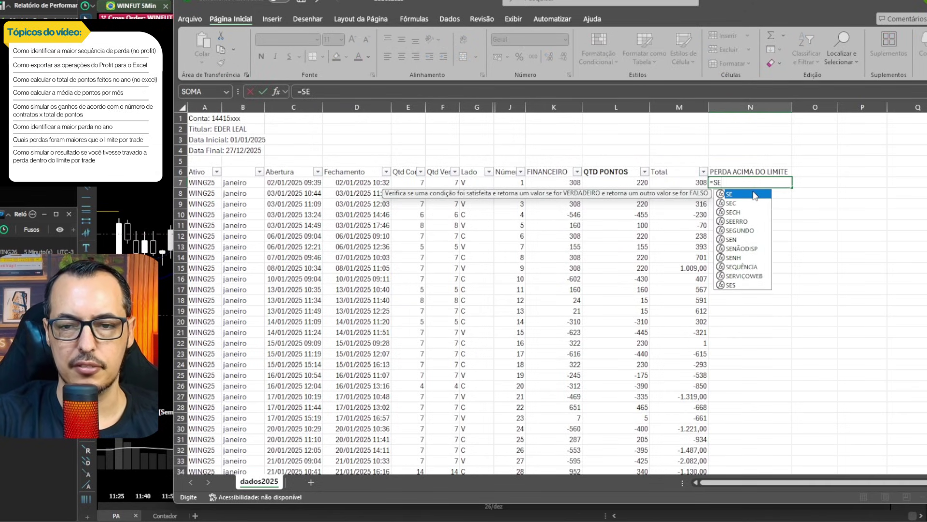
{"action": "double_click", "coordinate": [755, 196]}
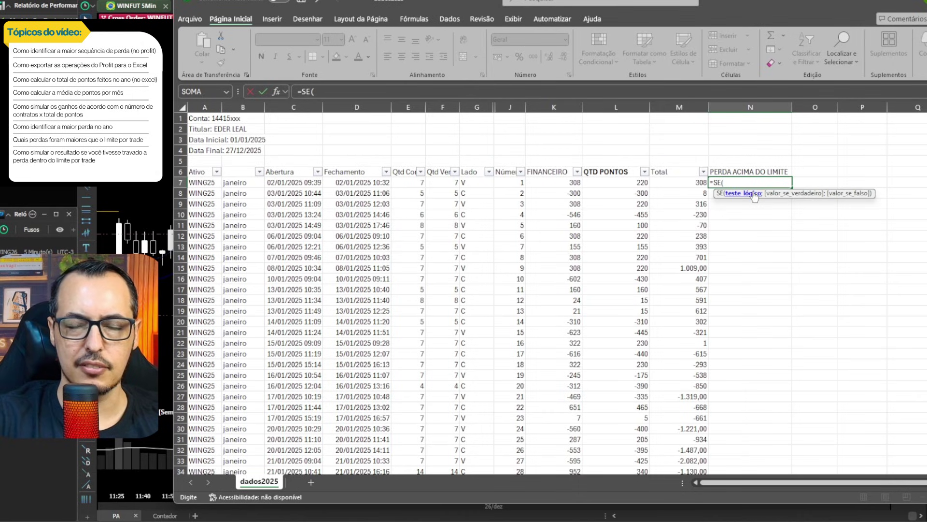
{"action": "type", "text": "M476"}
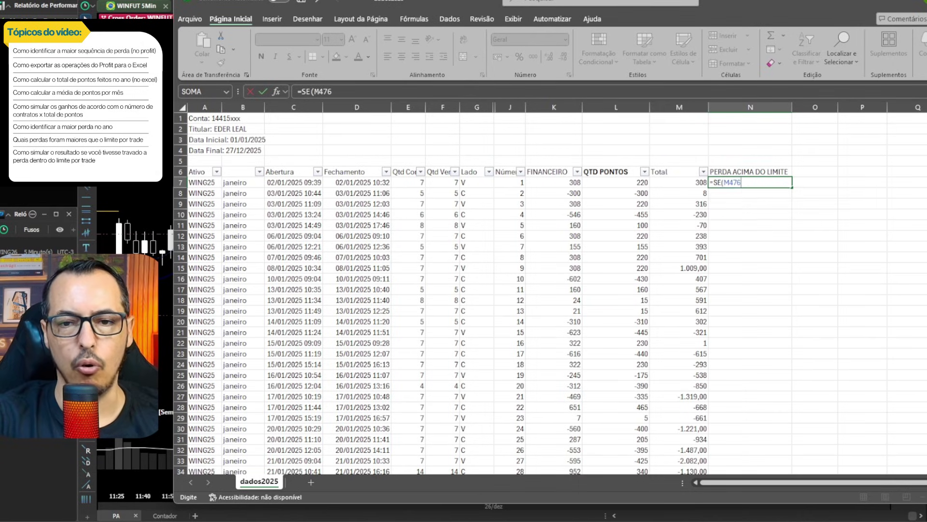
{"action": "left_click", "coordinate": [316, 91]}
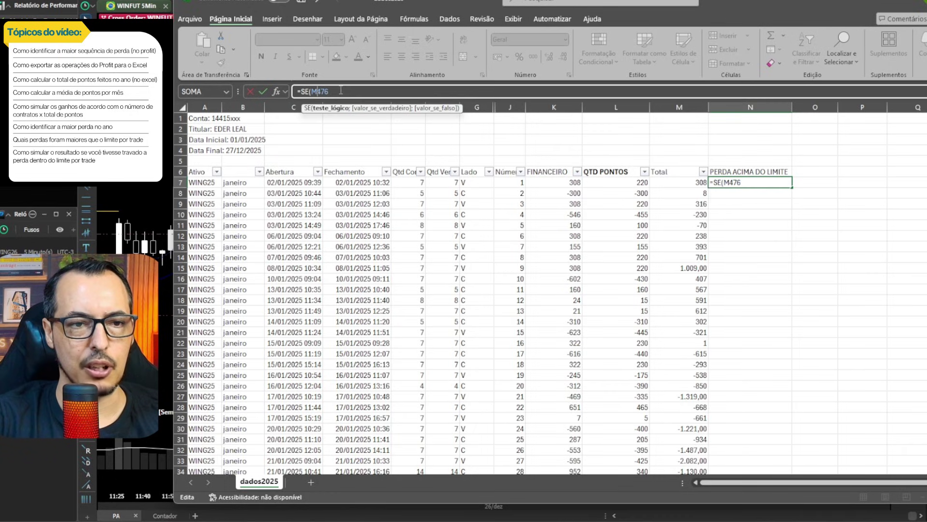
{"action": "type", "text": "$M"}
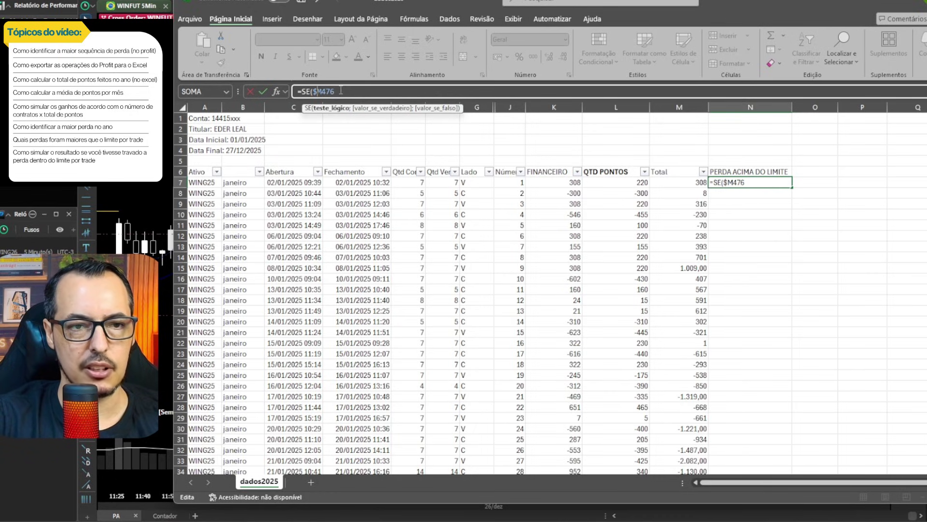
{"action": "type", "text": "$"}
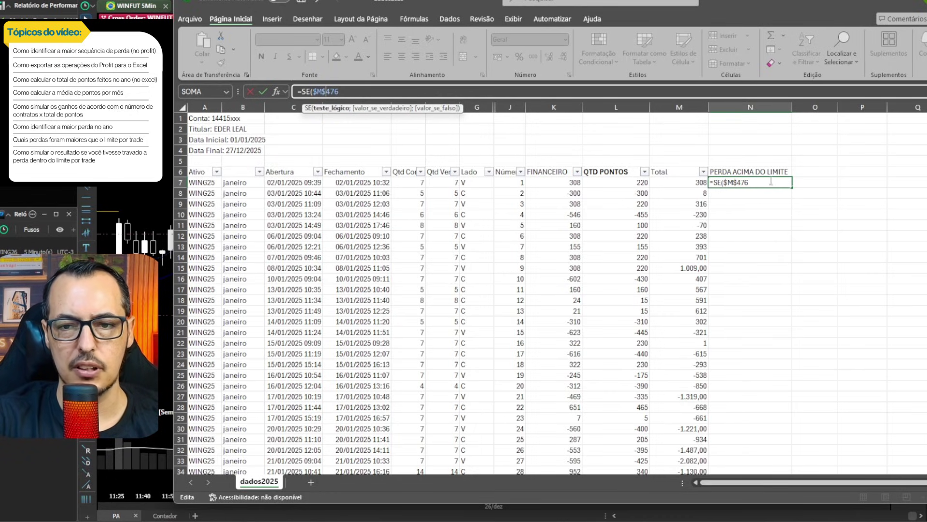
Complete the formula's logical test in N7 as $M$476>K7, comparing the limit with the trade's FINANCEIRO value
{"action": "left_click", "coordinate": [754, 183]}
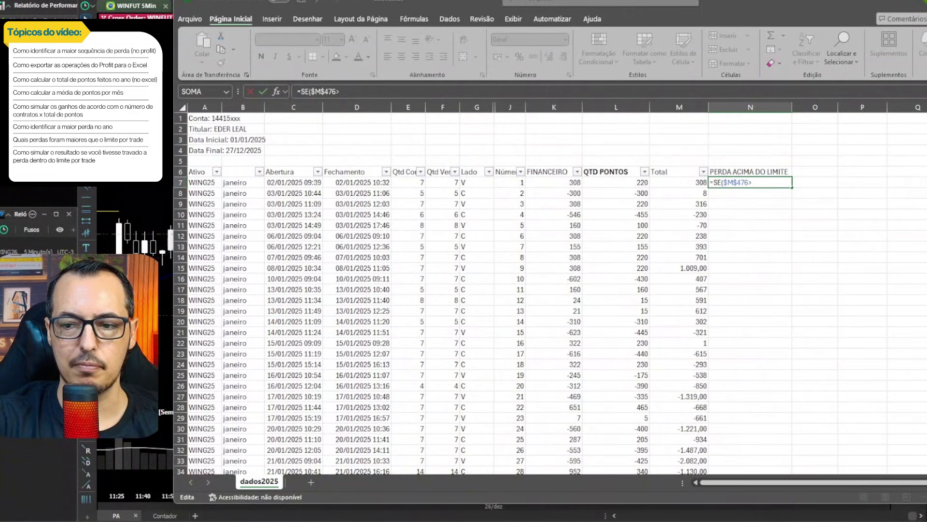
{"action": "mouse_move", "coordinate": [647, 120]}
{"action": "left_mouse_down"}
{"action": "mouse_move", "coordinate": [677, 137]}
{"action": "mouse_move", "coordinate": [644, 153]}
{"action": "left_mouse_up"}
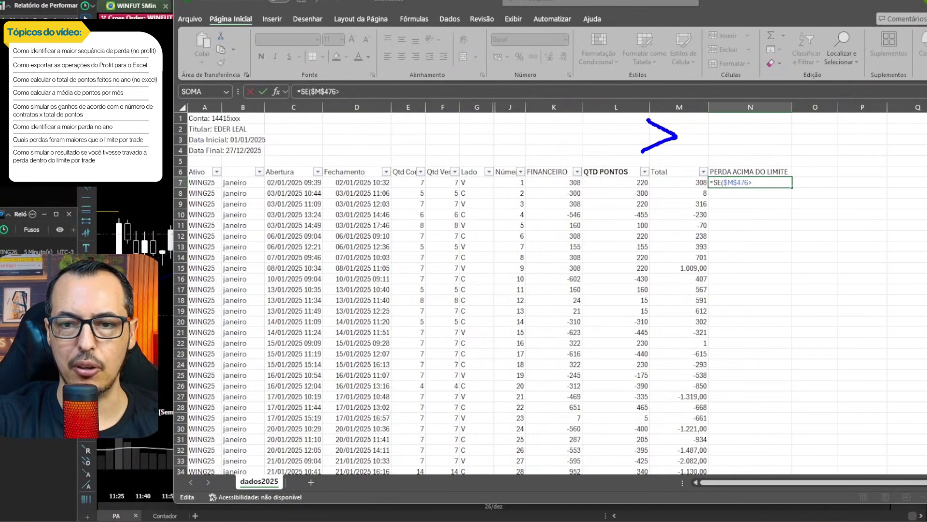
{"action": "left_click", "coordinate": [759, 183]}
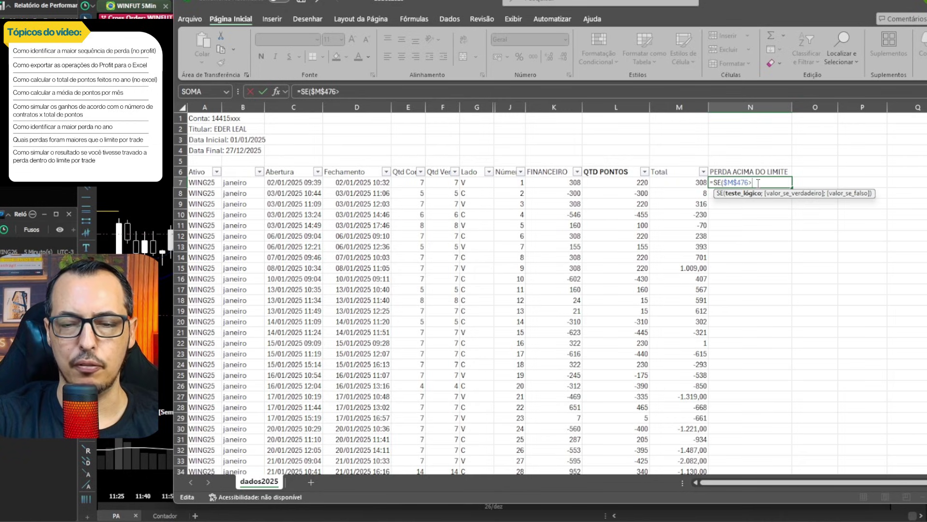
{"action": "left_click", "coordinate": [551, 184]}
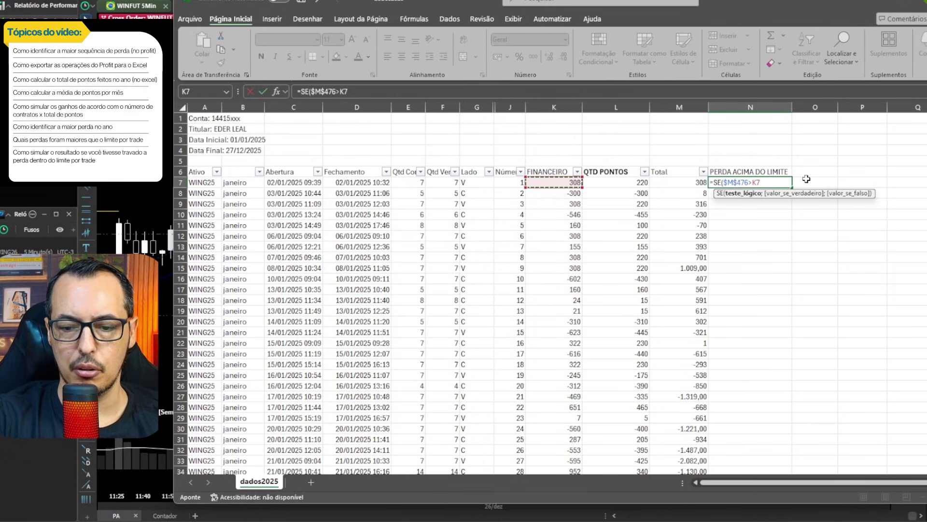
Make the N7 formula return "ATENÇÃO" when true and empty text when false, finishing it as =SE($M$476>K7;"ATENÇÃO";"")
{"action": "type", "text": ";"}
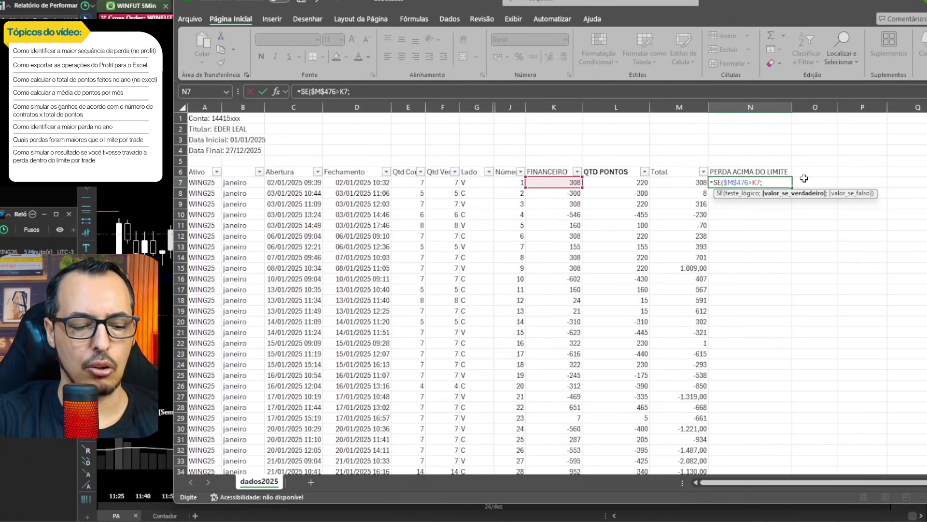
{"action": "type", "text": "\""}
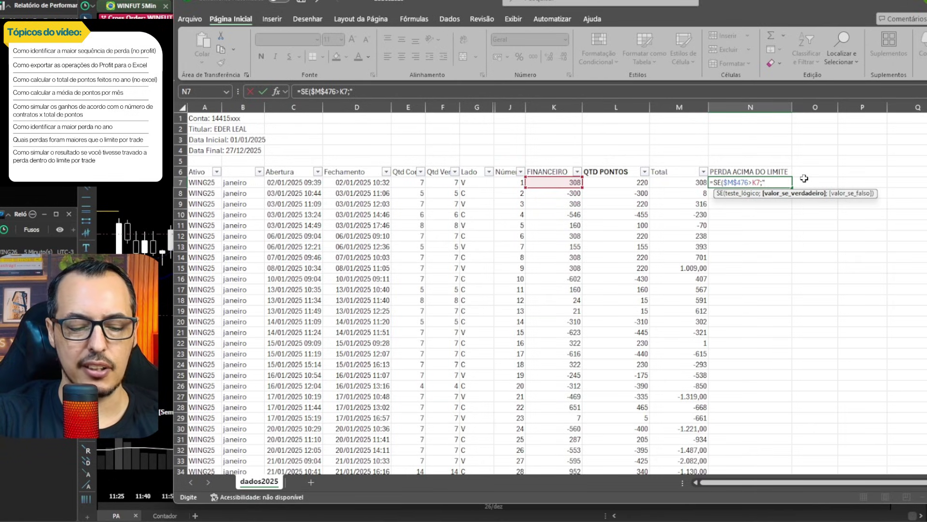
{"action": "type", "text": "ate"}
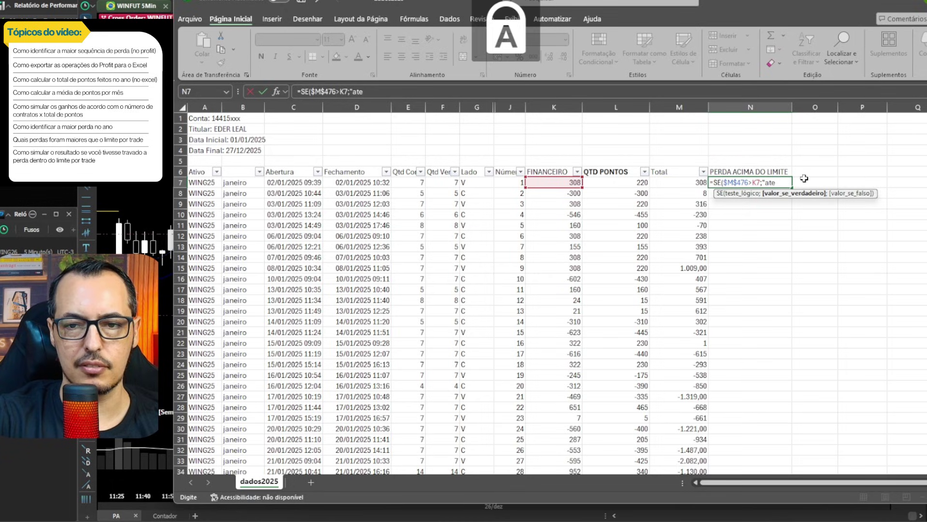
{"action": "type", "text": "ATENÇÃO"}
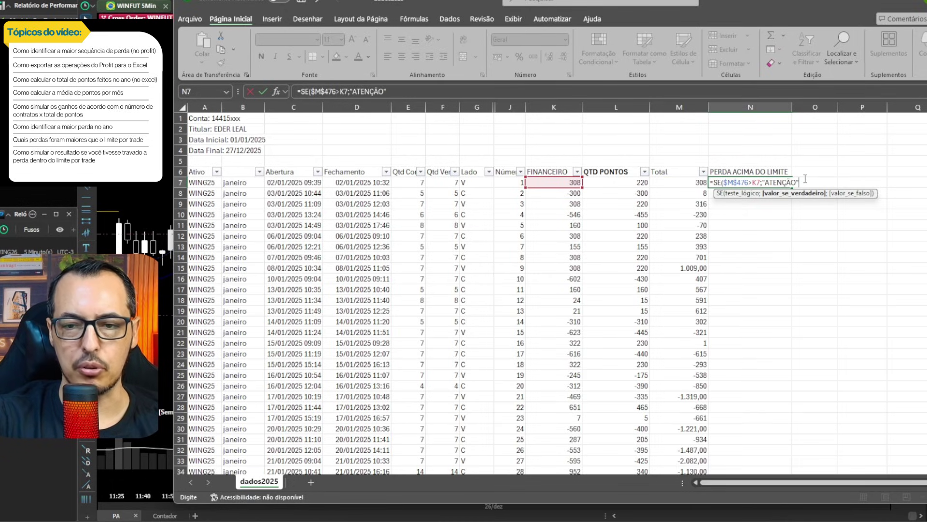
{"action": "type", "text": "\";"}
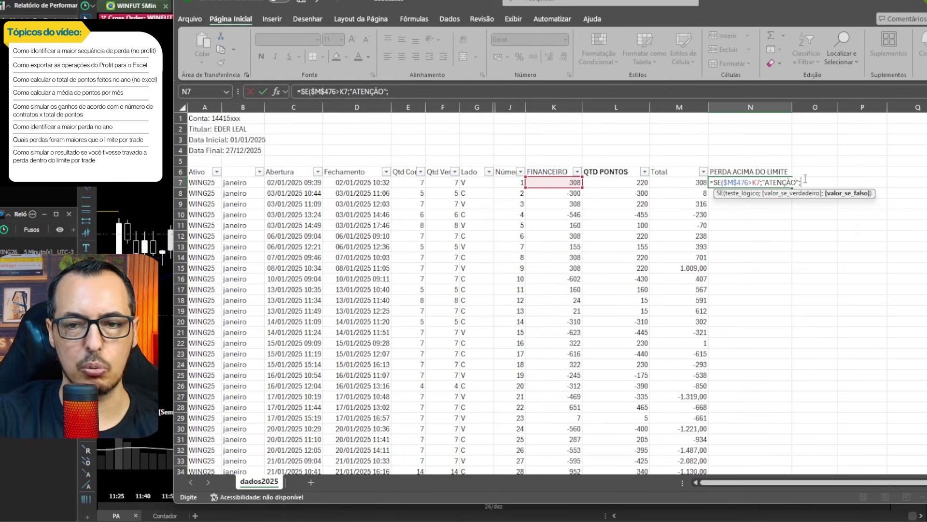
{"action": "type", "text": "\"\""}
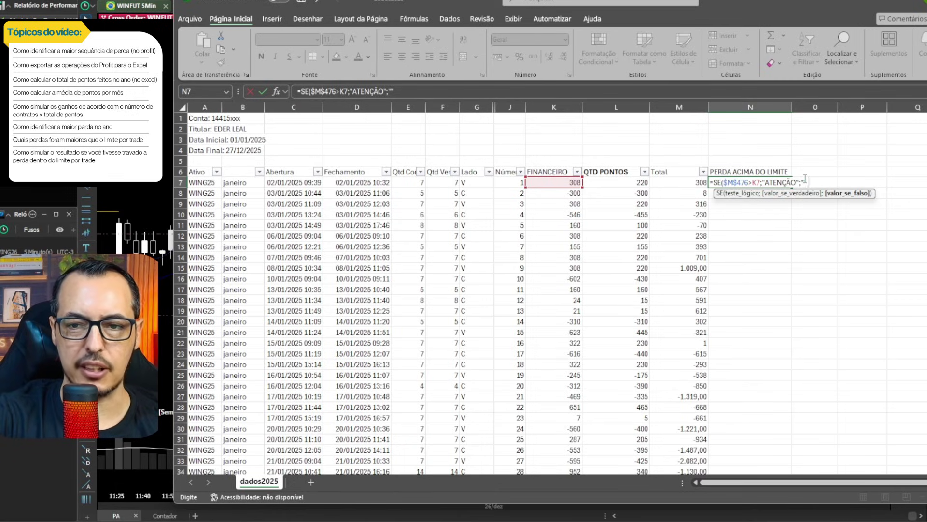
{"action": "type", "text": ")"}
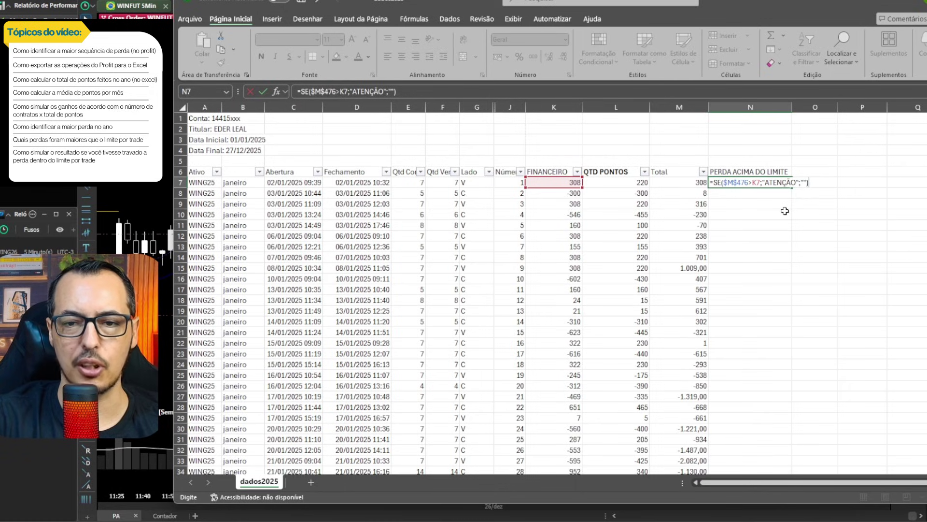
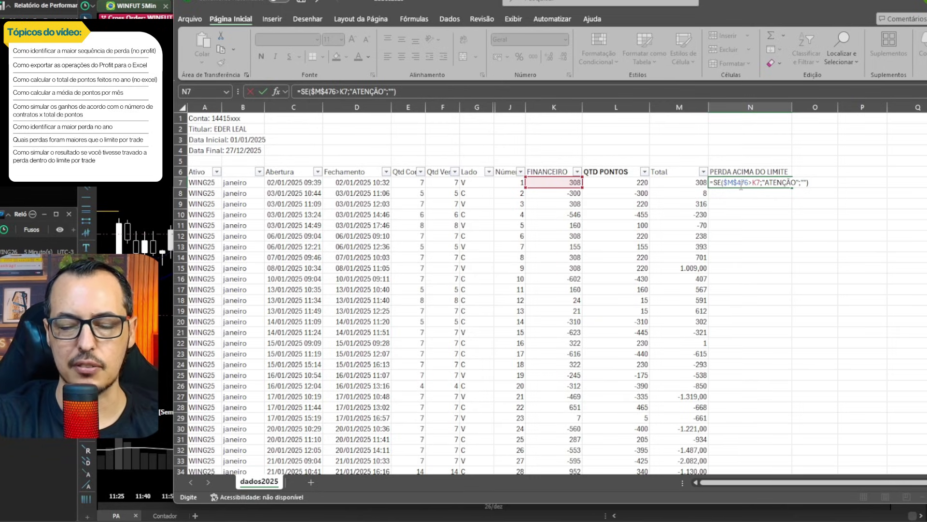
{"action": "key", "text": "ctrl+Return"}
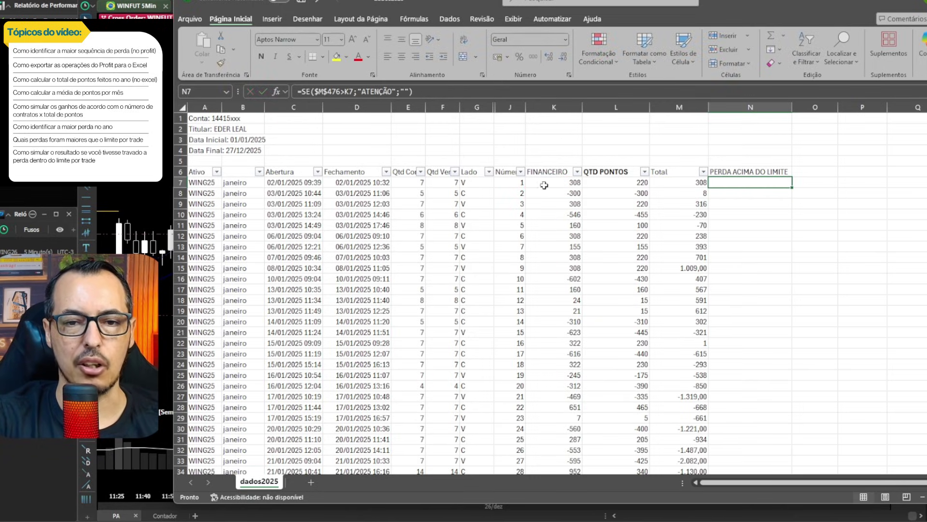
Fill the N7 formula down column N to the last trade in row 454
{"action": "left_click", "coordinate": [554, 185]}
{"action": "left_click", "coordinate": [741, 184]}
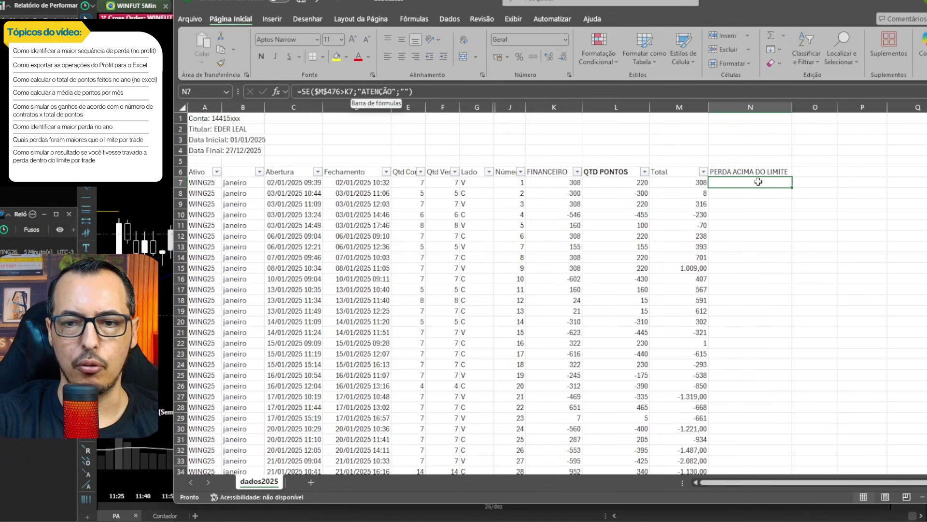
{"action": "left_click_drag", "start_coordinate": [793, 187], "coordinate": [762, 445]}
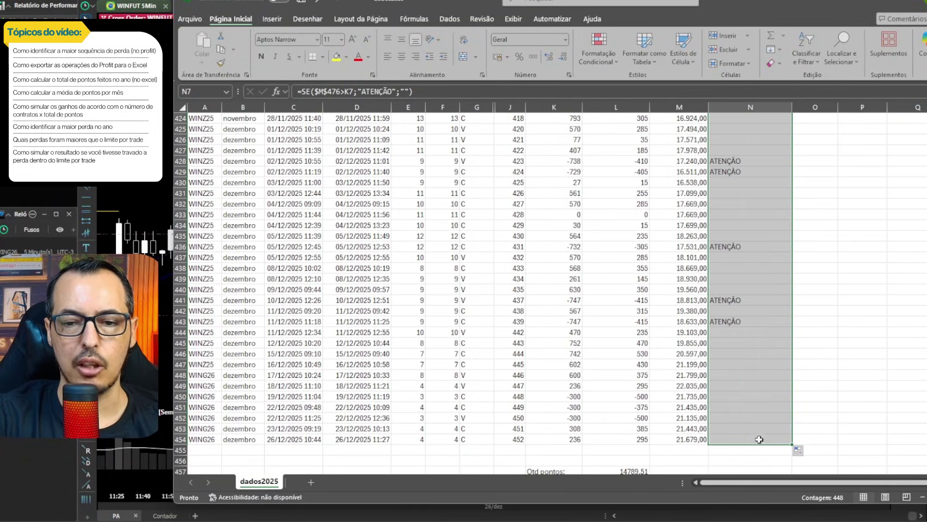
Compare the December ATENÇÃO flags with their FINANCEIRO values and the loss limit in the summary
{"action": "left_click", "coordinate": [729, 322]}
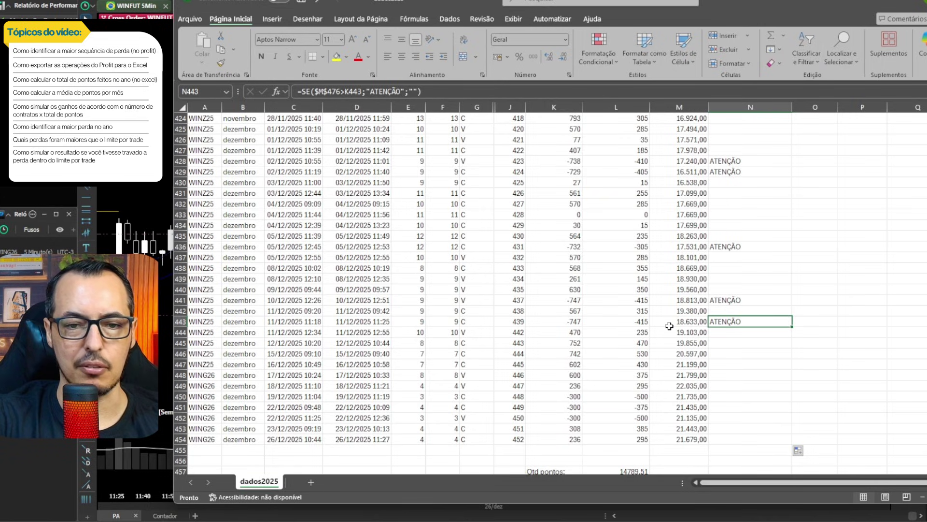
{"action": "left_click", "coordinate": [574, 321]}
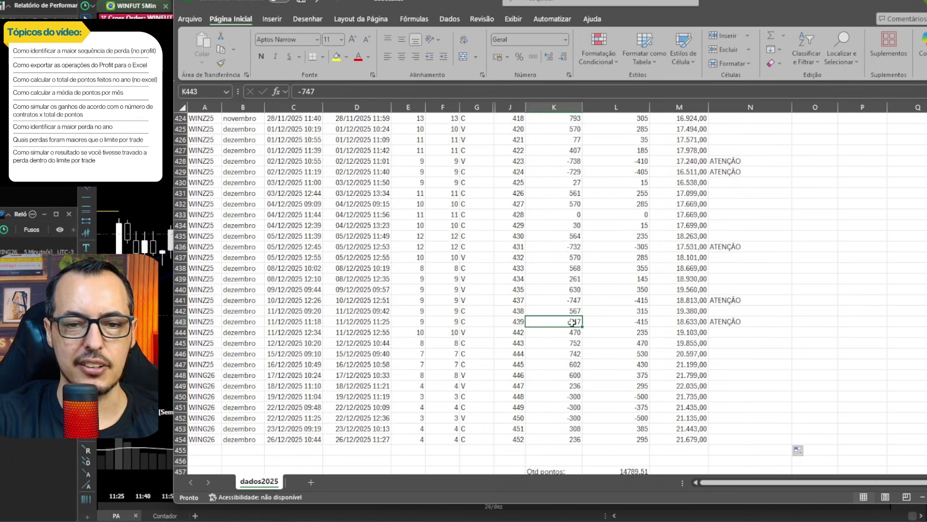
{"action": "left_click", "coordinate": [786, 320]}
{"action": "scroll", "coordinate": [735, 386], "scroll_direction": "down", "scroll_amount": 5}
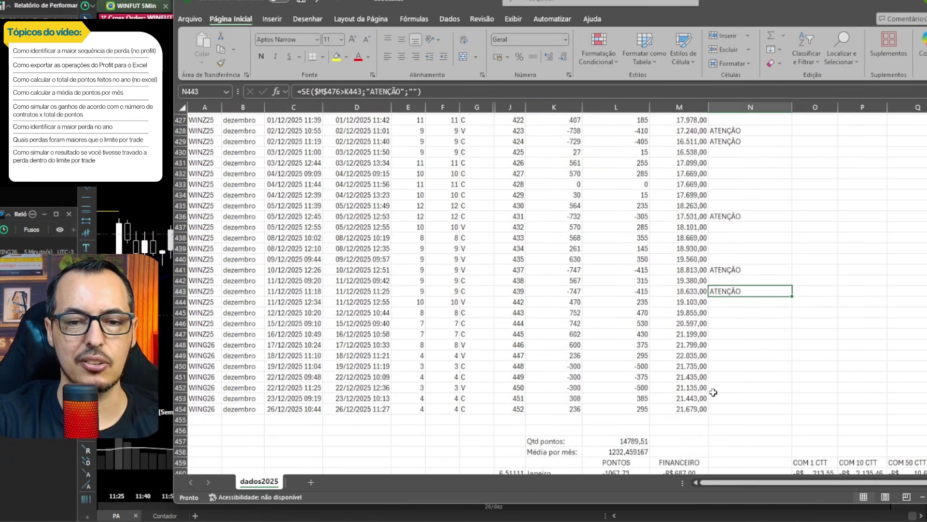
{"action": "scroll", "coordinate": [650, 410], "scroll_direction": "down", "scroll_amount": 3}
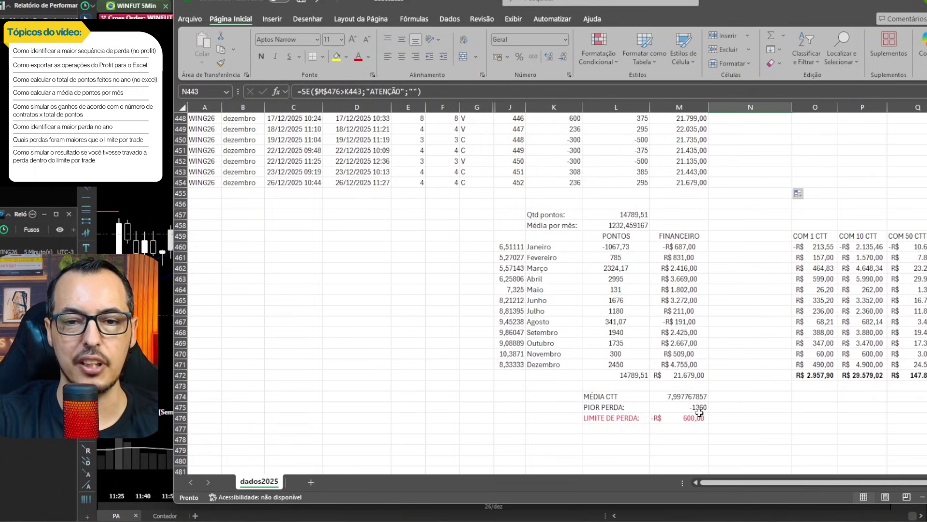
{"action": "scroll", "coordinate": [700, 410], "scroll_direction": "up", "scroll_amount": 4}
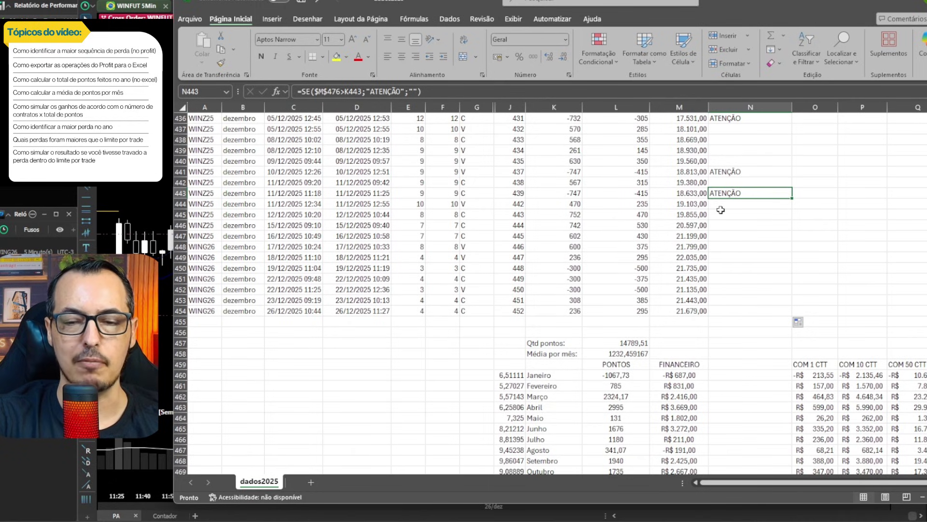
{"action": "scroll", "coordinate": [732, 235], "scroll_direction": "up", "scroll_amount": 4}
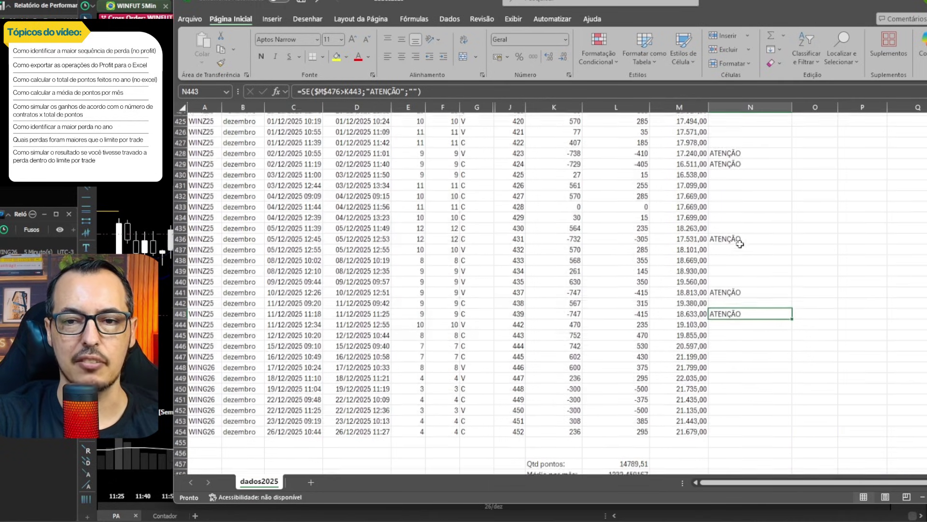
{"action": "scroll", "coordinate": [740, 244], "scroll_direction": "up", "scroll_amount": 3}
{"action": "scroll", "coordinate": [744, 259], "scroll_direction": "down", "scroll_amount": 6}
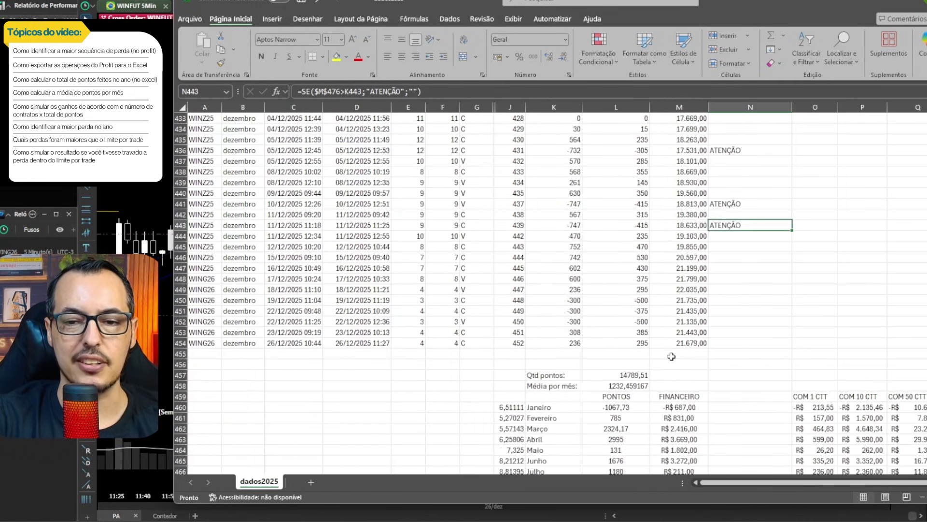
{"action": "scroll", "coordinate": [672, 356], "scroll_direction": "down", "scroll_amount": 5}
Set the loss limit in M476 to -900 and check the flags for the December trades
{"action": "left_click", "coordinate": [678, 416]}
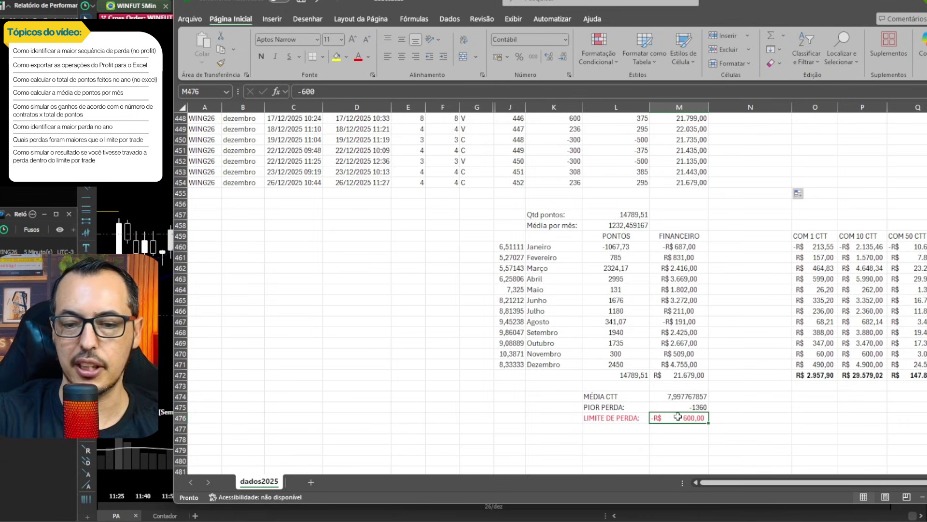
{"action": "type", "text": "-900"}
{"action": "key", "text": "Return"}
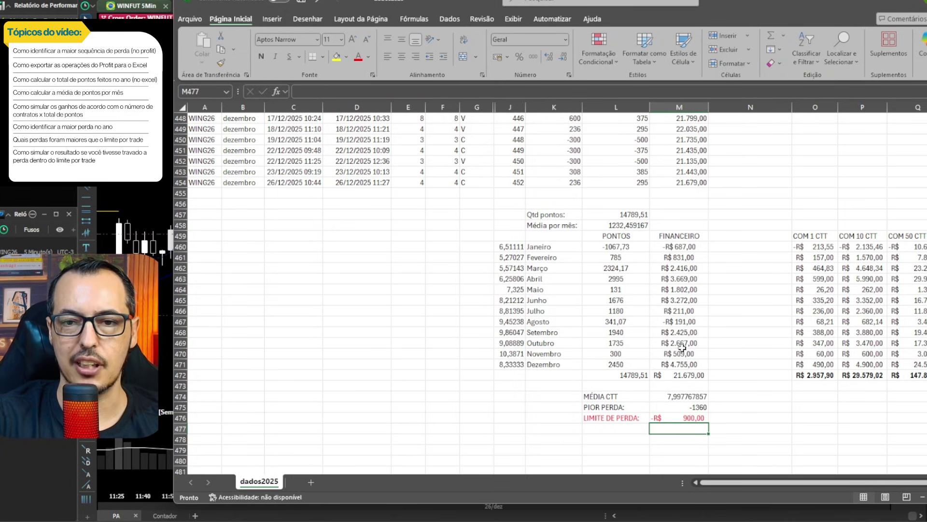
{"action": "scroll", "coordinate": [682, 348], "scroll_direction": "up", "scroll_amount": 6}
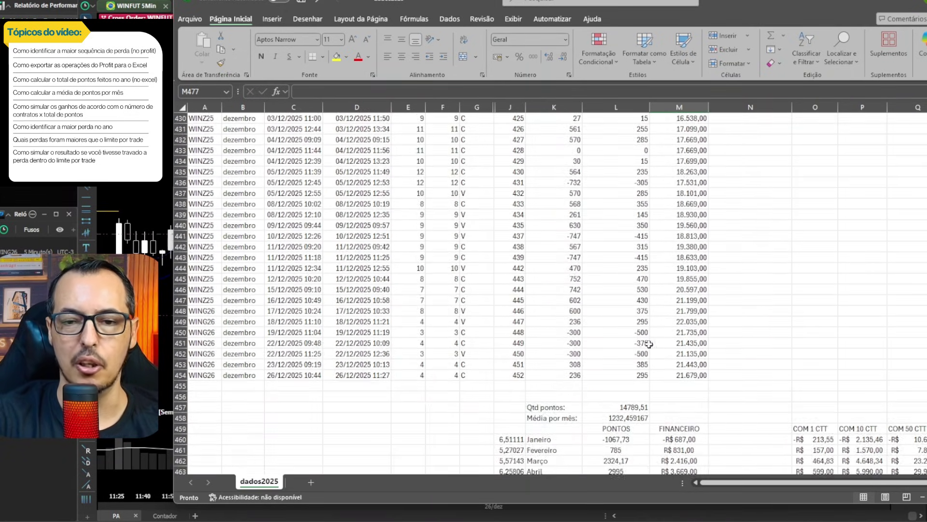
{"action": "scroll", "coordinate": [648, 344], "scroll_direction": "down", "scroll_amount": 7}
Set the loss limit in M476 to -100 and check the ATENÇÃO flags for the December trades
{"action": "left_click", "coordinate": [667, 385]}
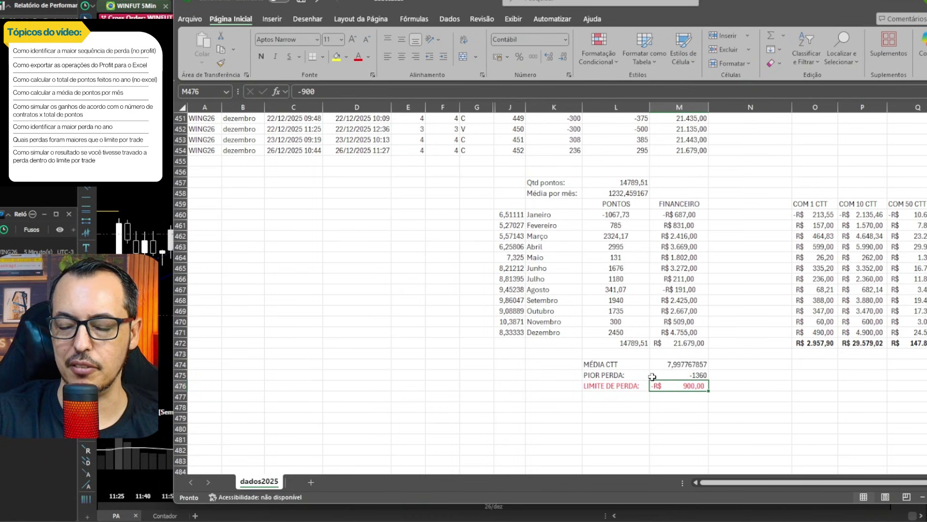
{"action": "type", "text": "-100"}
{"action": "key", "text": "Return"}
{"action": "scroll", "coordinate": [806, 198], "scroll_direction": "up", "scroll_amount": 1}
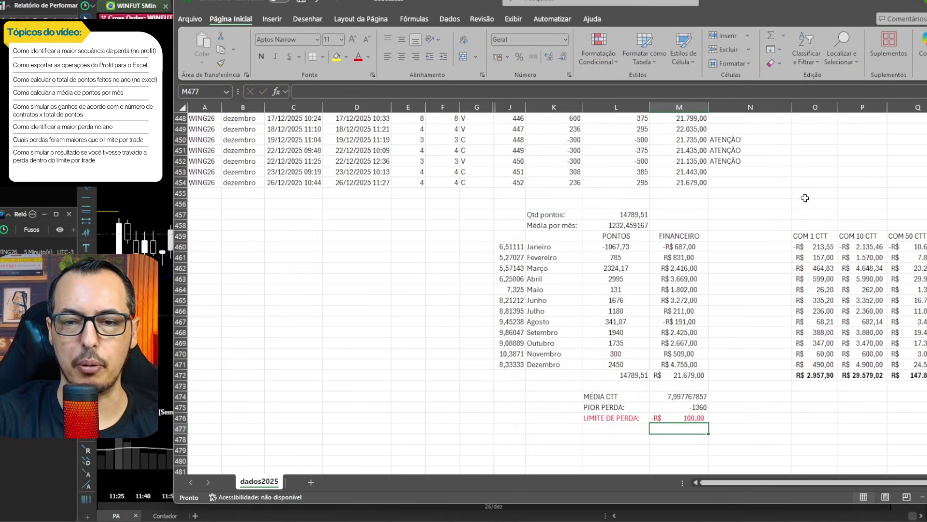
{"action": "scroll", "coordinate": [806, 198], "scroll_direction": "up", "scroll_amount": 5}
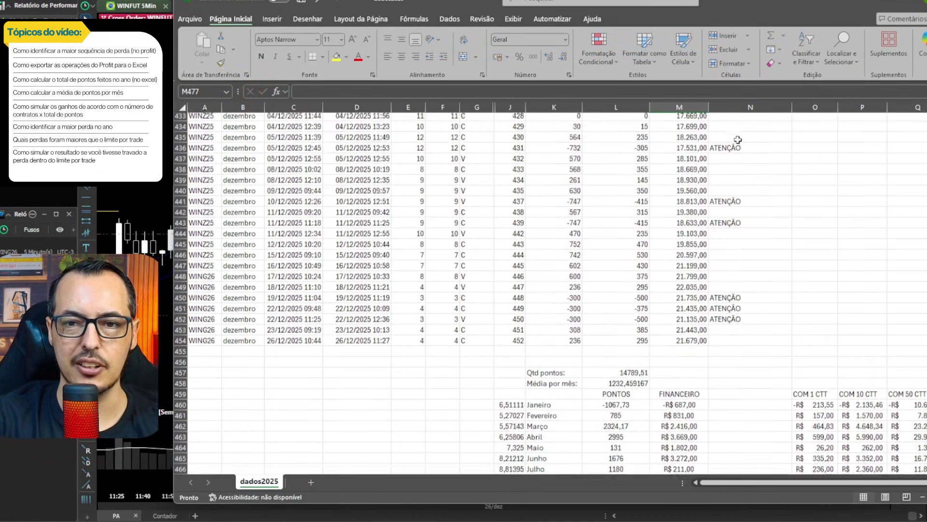
{"action": "scroll", "coordinate": [738, 139], "scroll_direction": "up", "scroll_amount": 4}
{"action": "scroll", "coordinate": [724, 207], "scroll_direction": "down", "scroll_amount": 10}
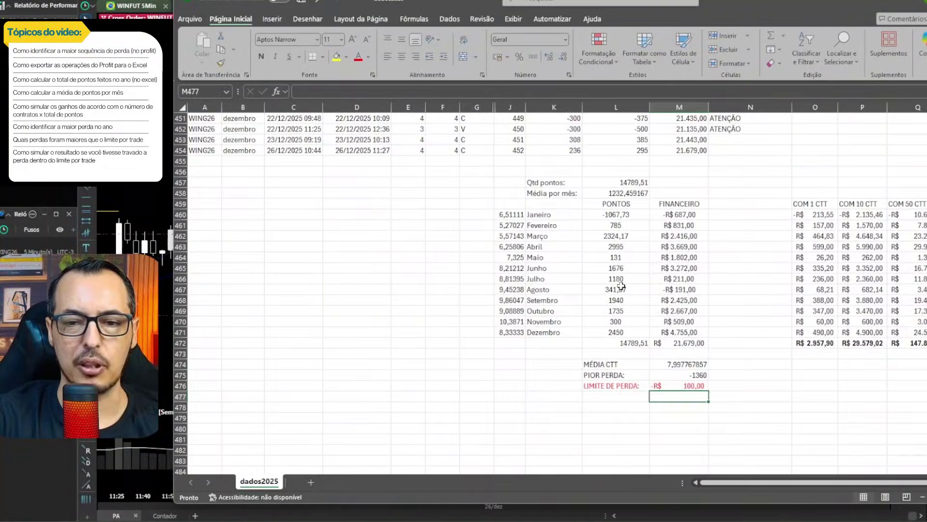
Set the loss limit in M476 to -600
{"action": "scroll", "coordinate": [622, 286], "scroll_direction": "down", "scroll_amount": 1}
{"action": "scroll", "coordinate": [676, 289], "scroll_direction": "down", "scroll_amount": 2}
{"action": "double_click", "coordinate": [707, 289]}
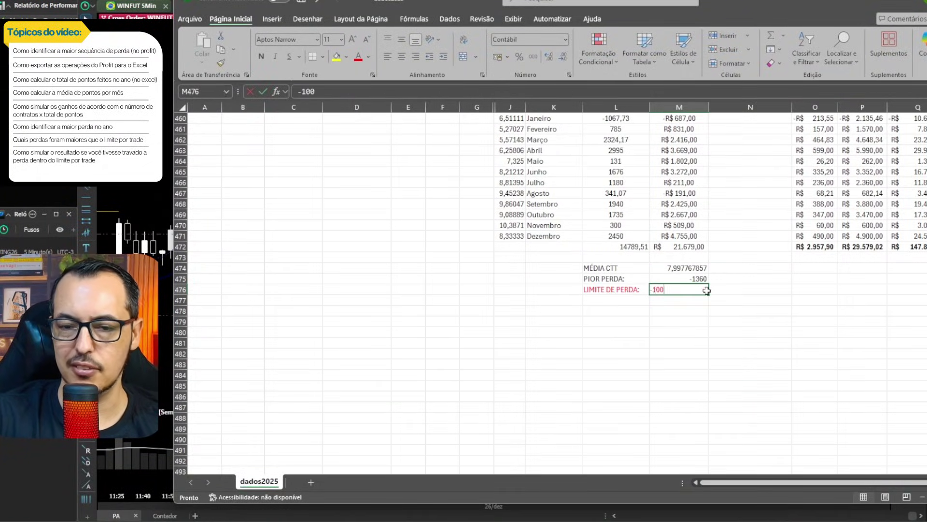
{"action": "type", "text": "-600"}
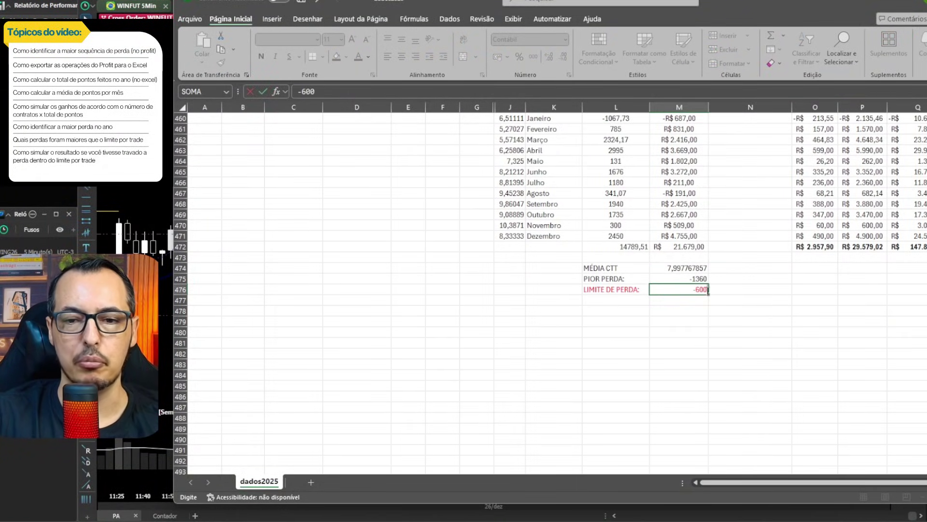
{"action": "key", "text": "Return"}
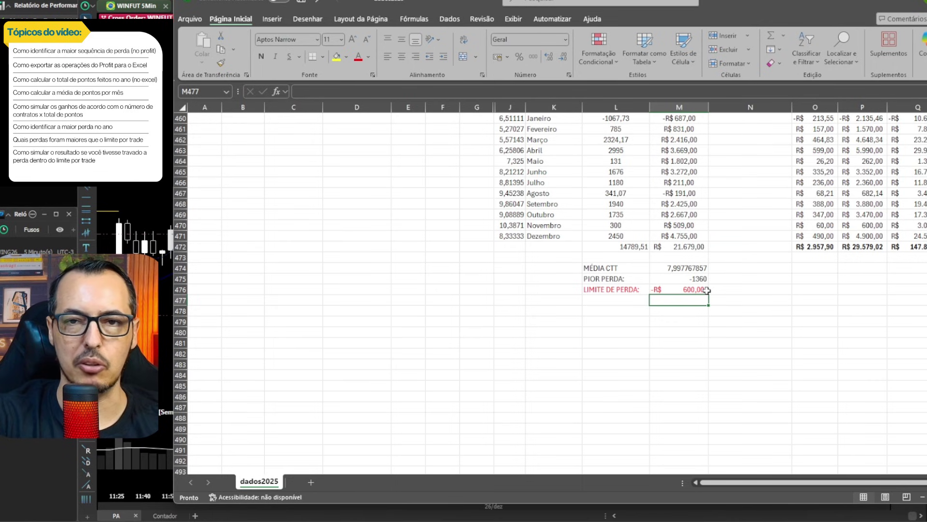
Remove and reapply the filter on header row 6 so that it includes the PERDA ACIMA DO LIMITE column
{"action": "scroll", "coordinate": [767, 240], "scroll_direction": "up", "scroll_amount": 3}
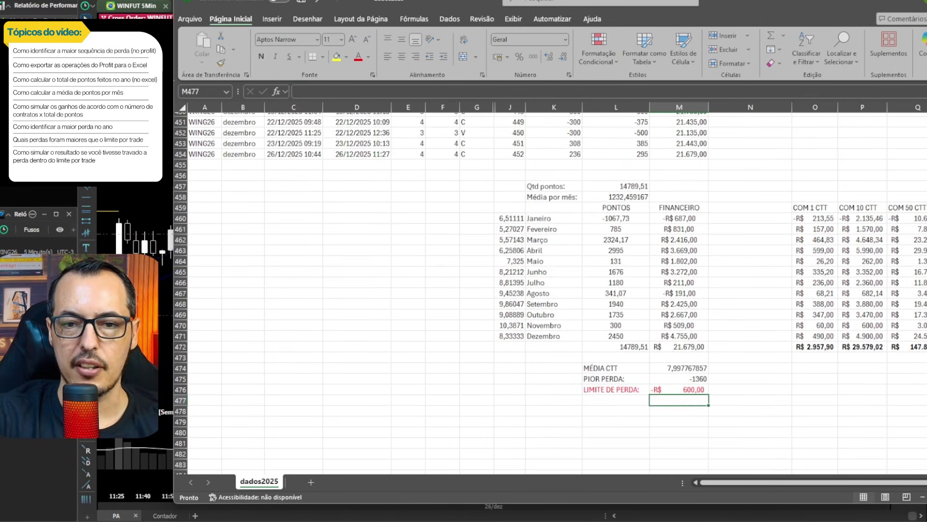
{"action": "scroll", "coordinate": [551, 293], "scroll_direction": "up", "scroll_amount": 20}
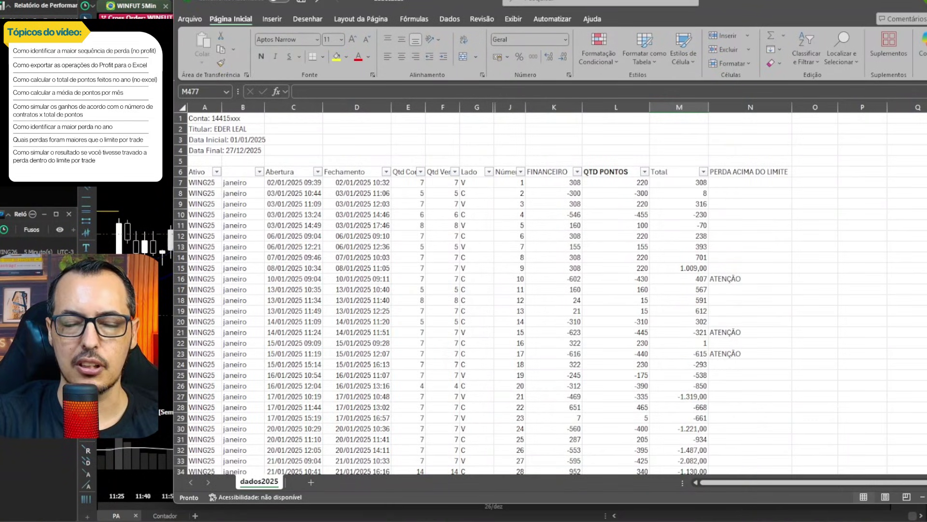
{"action": "left_click", "coordinate": [729, 172]}
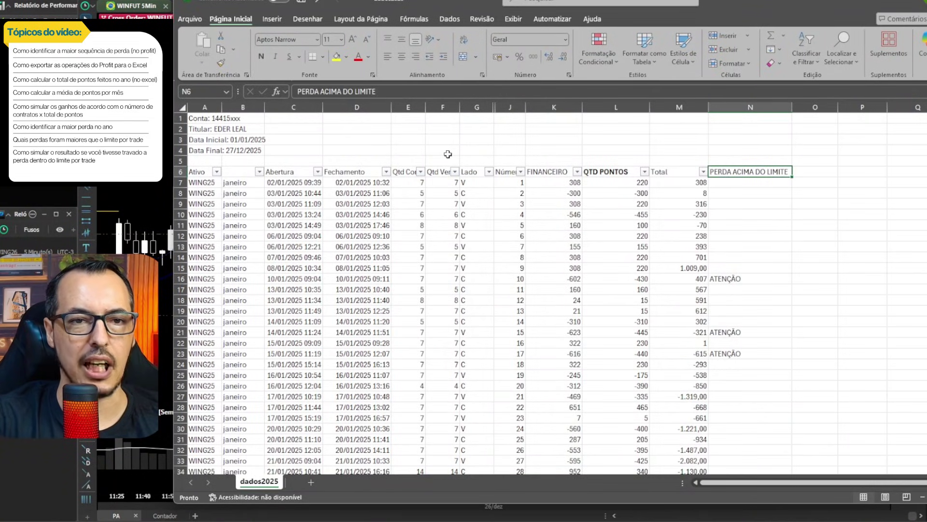
{"action": "left_click", "coordinate": [412, 19]}
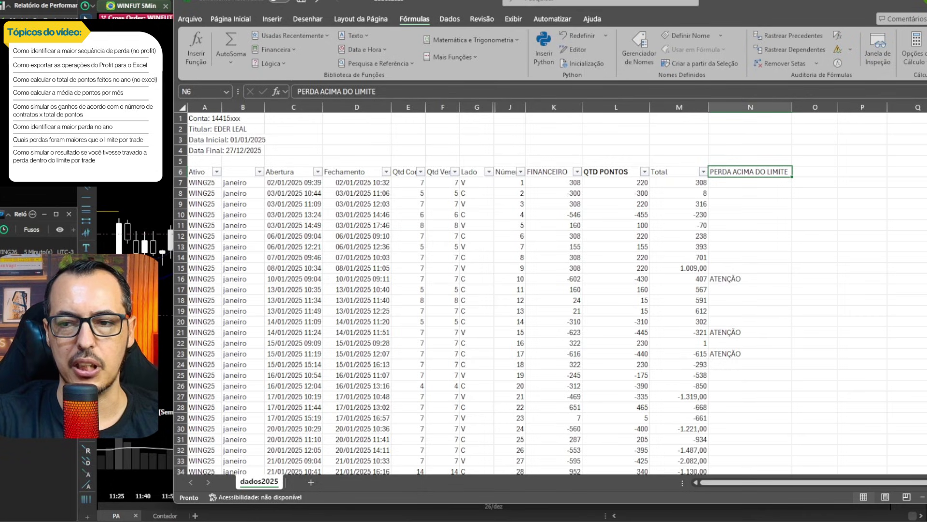
{"action": "left_click", "coordinate": [450, 19]}
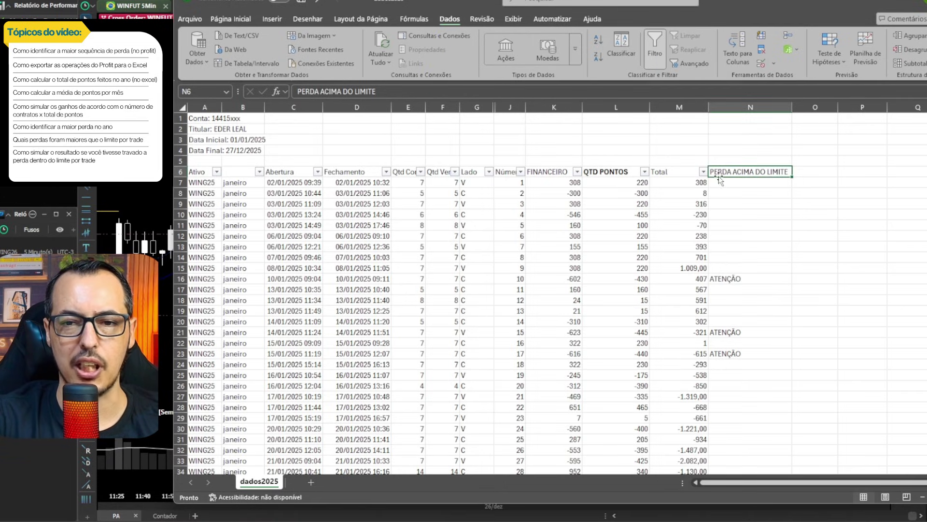
{"action": "left_click", "coordinate": [652, 52]}
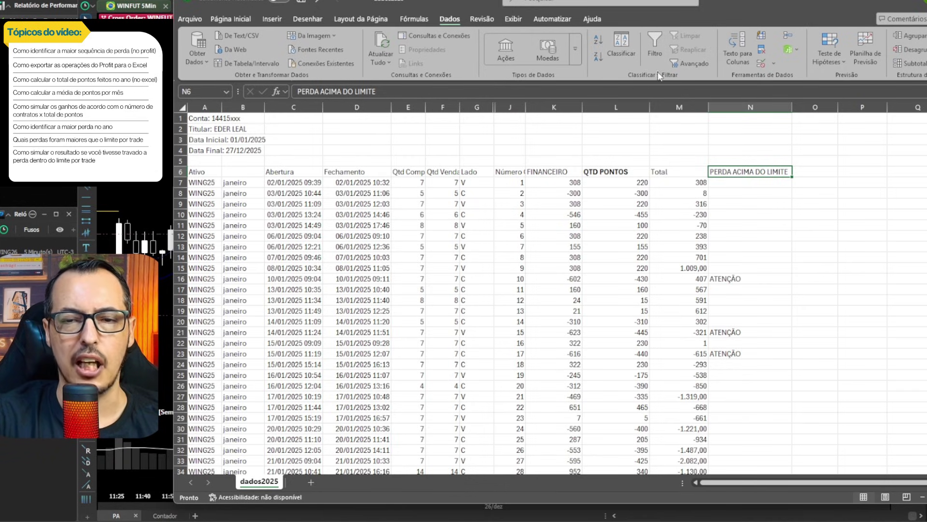
{"action": "left_click", "coordinate": [654, 51]}
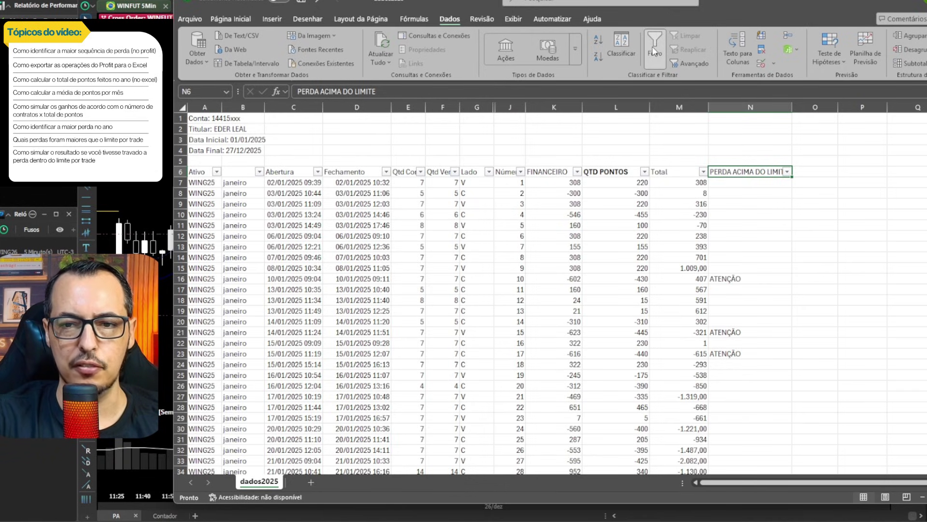
{"action": "left_click", "coordinate": [774, 194]}
{"action": "left_click", "coordinate": [769, 172]}
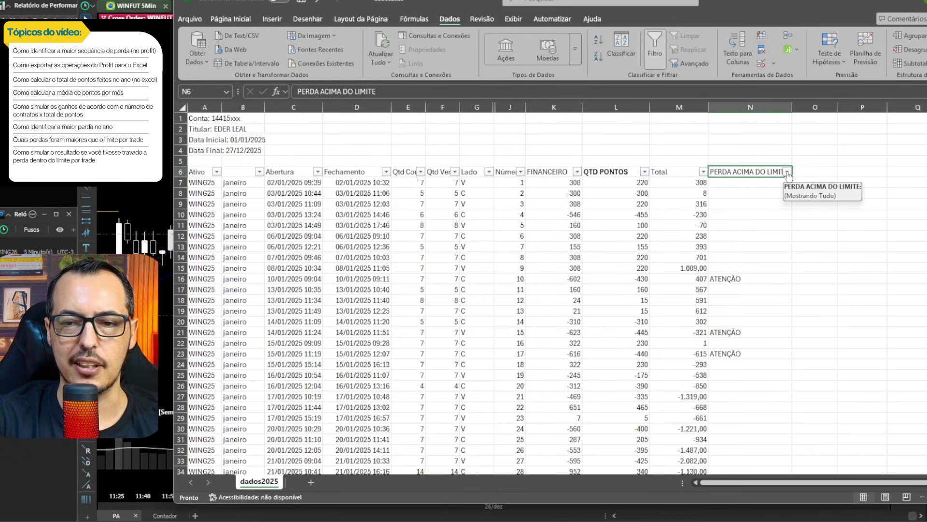
Filter the PERDA ACIMA DO LIMITE column to show only the trades marked ATENÇÃO
{"action": "left_click", "coordinate": [788, 172]}
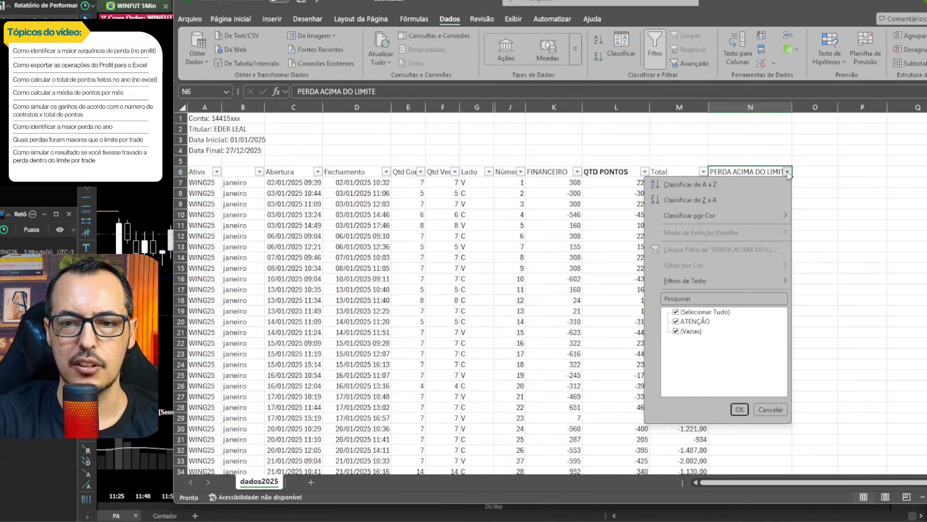
{"action": "left_click", "coordinate": [676, 313]}
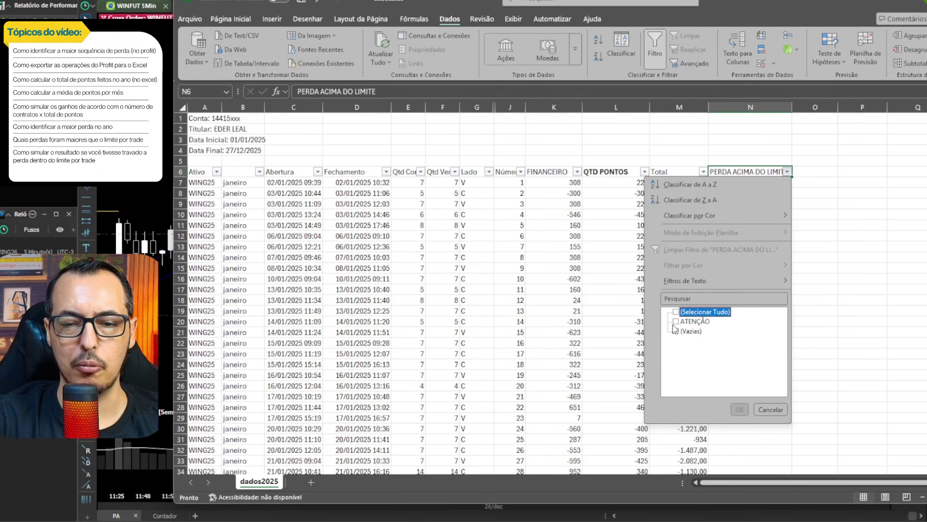
{"action": "left_click", "coordinate": [677, 322]}
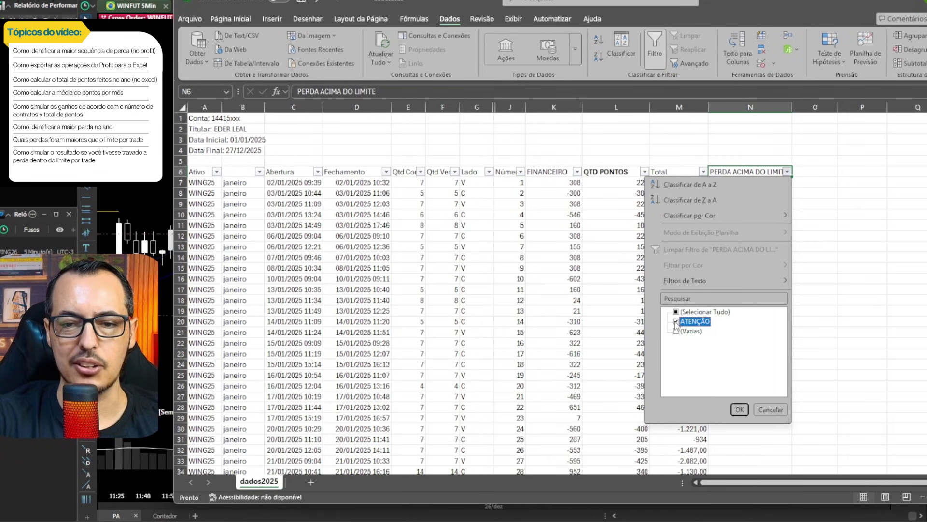
{"action": "left_click", "coordinate": [739, 410]}
Review the filtered ATENÇÃO trades through December and the annual FINANCEIRO total in the summary
{"action": "left_click", "coordinate": [710, 227]}
{"action": "scroll", "coordinate": [615, 244], "scroll_direction": "down", "scroll_amount": 13}
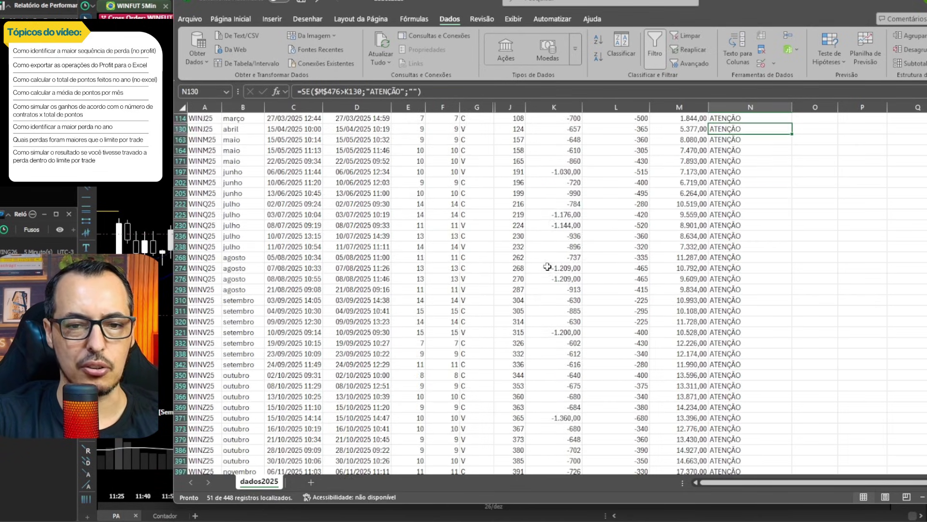
{"action": "scroll", "coordinate": [602, 331], "scroll_direction": "down", "scroll_amount": 6}
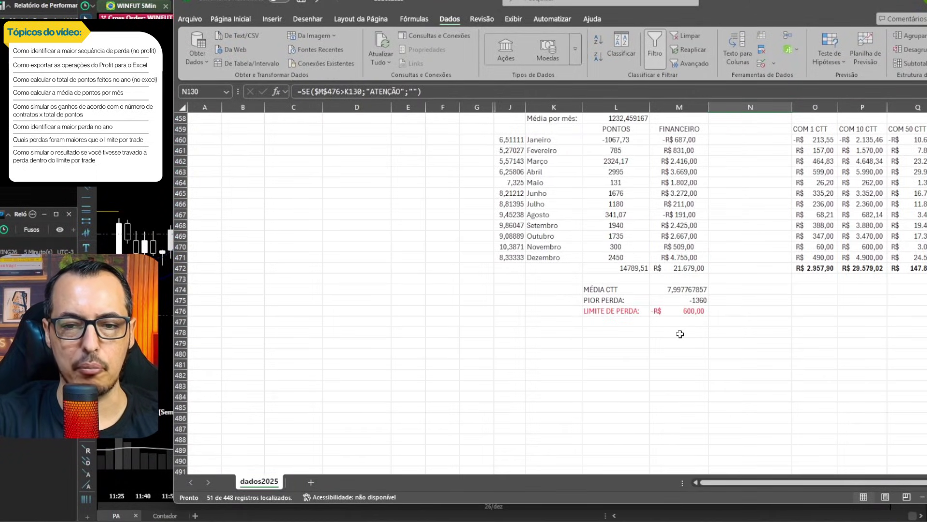
{"action": "left_click", "coordinate": [680, 333]}
{"action": "scroll", "coordinate": [708, 321], "scroll_direction": "up", "scroll_amount": 2}
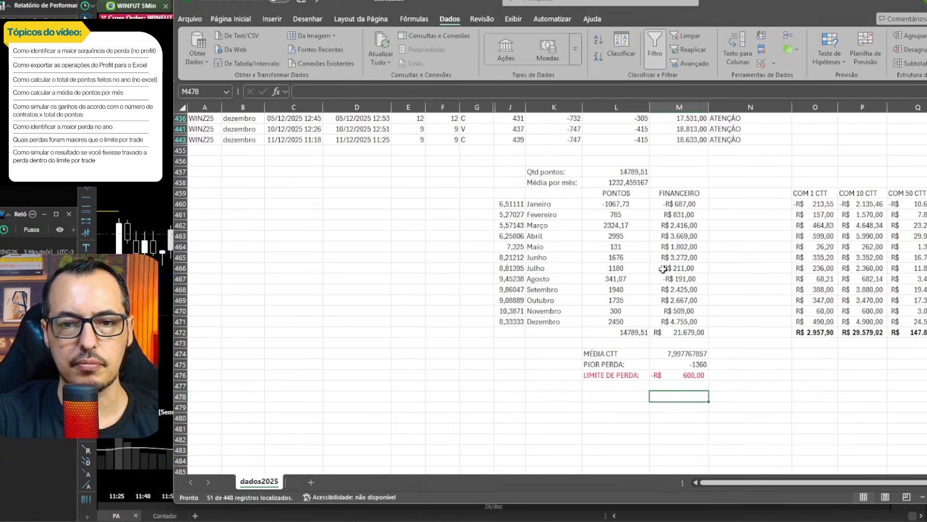
{"action": "scroll", "coordinate": [667, 283], "scroll_direction": "up", "scroll_amount": 2}
{"action": "scroll", "coordinate": [679, 316], "scroll_direction": "down", "scroll_amount": 3}
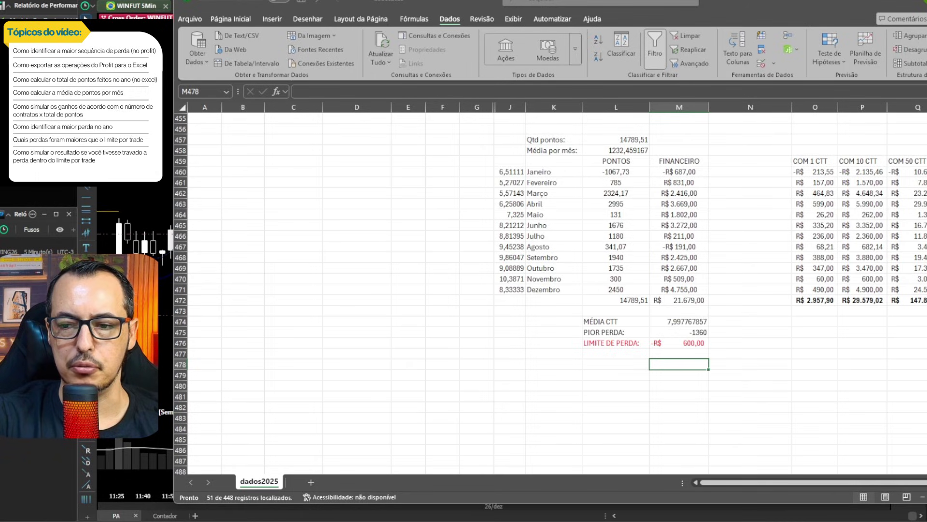
{"action": "left_click_drag", "start_coordinate": [771, 300], "coordinate": [705, 300]}
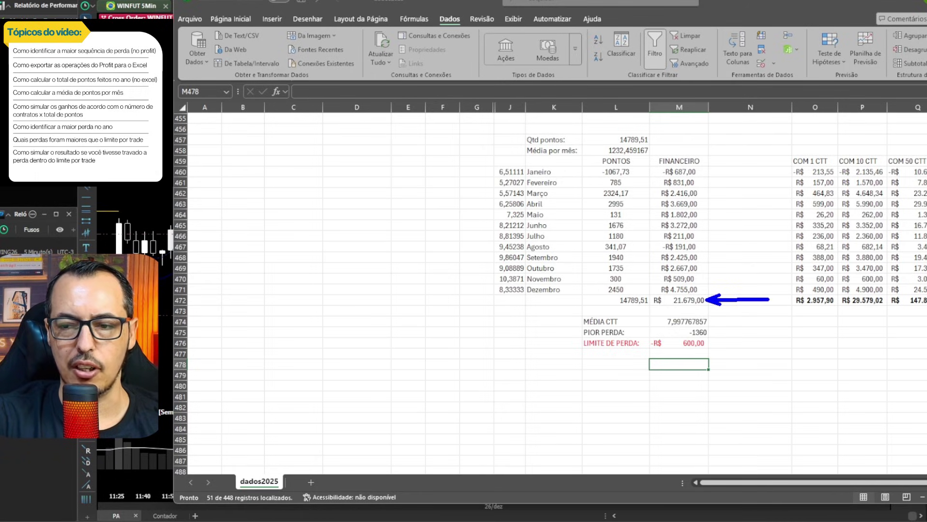
{"action": "key", "text": "Escape"}
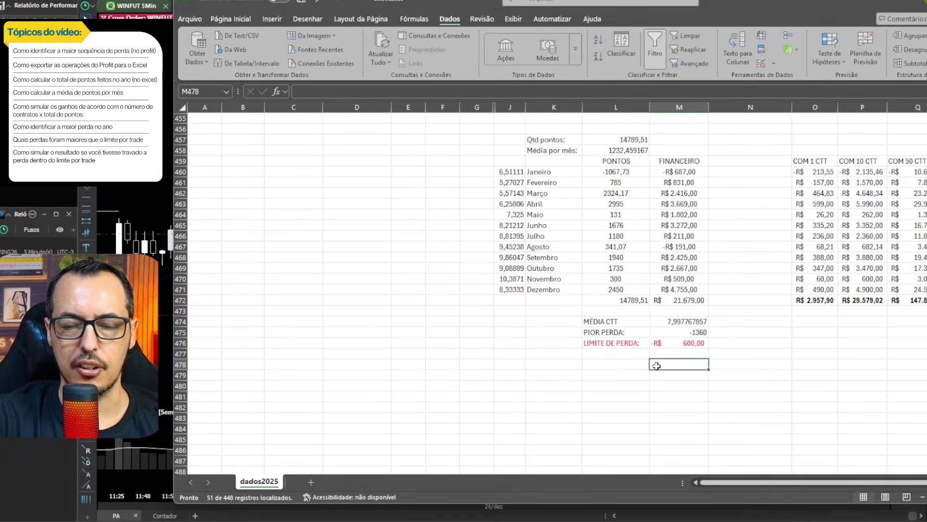
Label cell L478 below the loss limit as RESULTADO ANUAL
{"action": "left_click", "coordinate": [621, 365]}
{"action": "type", "text": "G"}
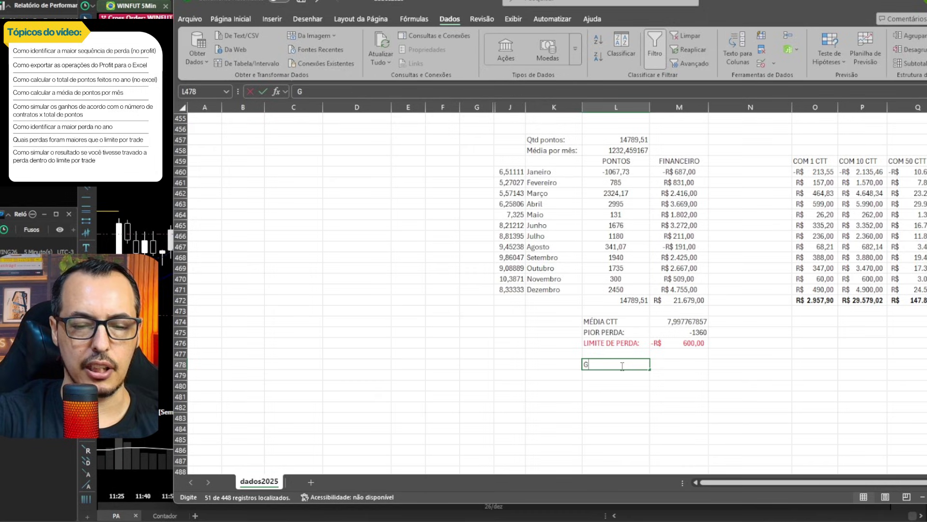
{"action": "type", "text": "ANHO ANUAL"}
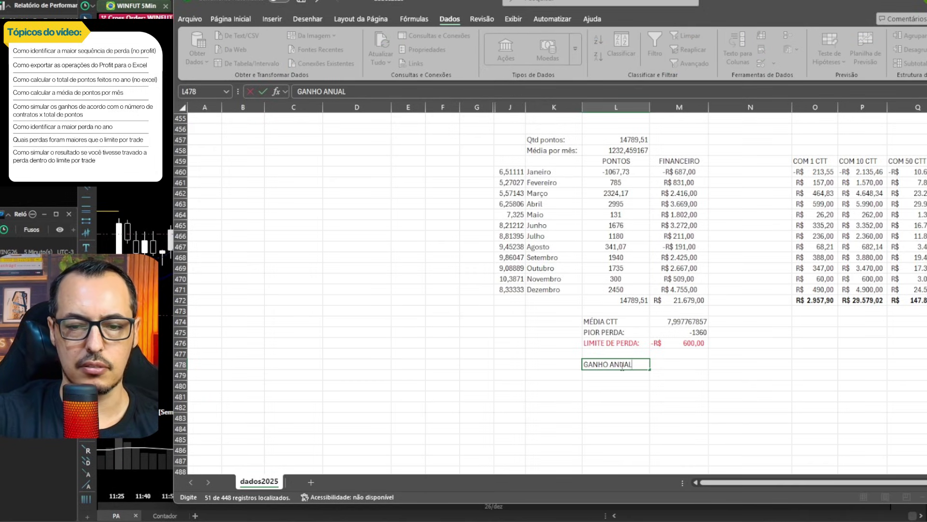
{"action": "key", "text": "ctrl+Return"}
{"action": "type", "text": "RESULTADO ANUAL"}
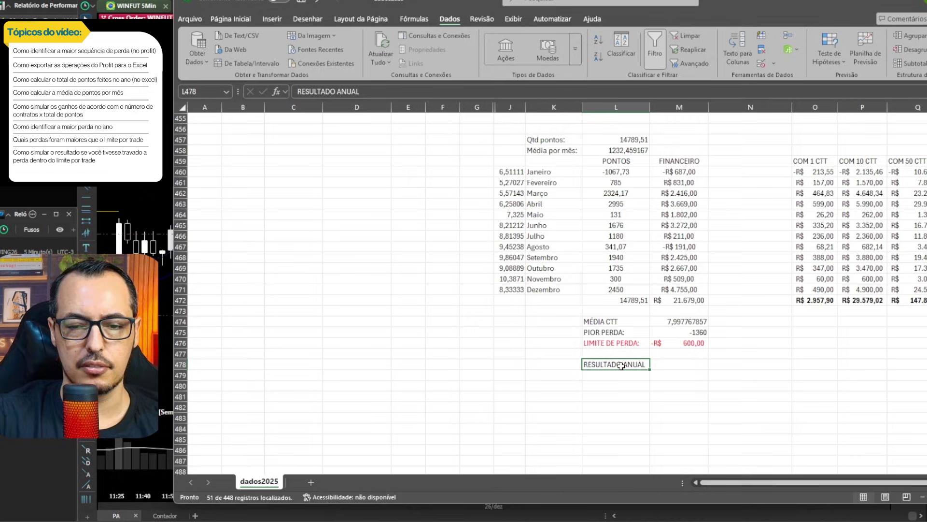
Enter 21679 in M478 as the annual result and format it as R$ currency
{"action": "key", "text": "Tab"}
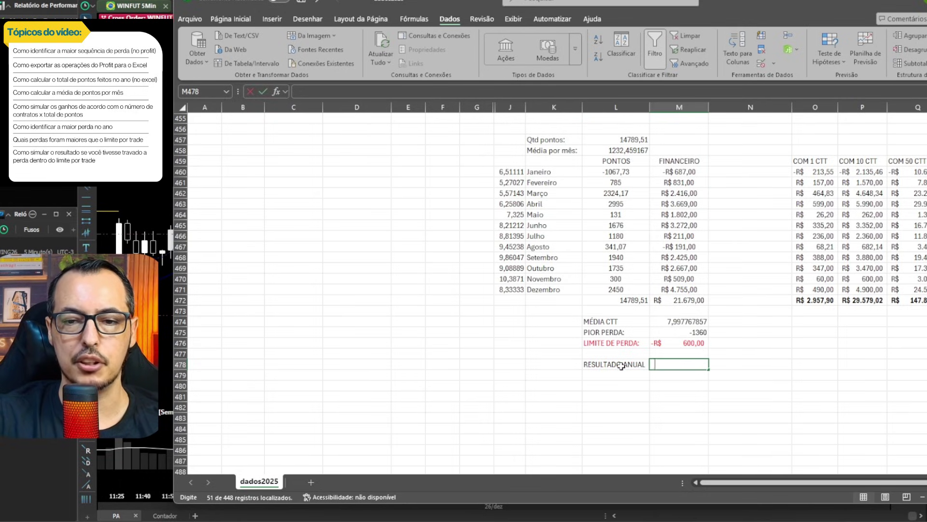
{"action": "type", "text": "21679"}
{"action": "key", "text": "Return"}
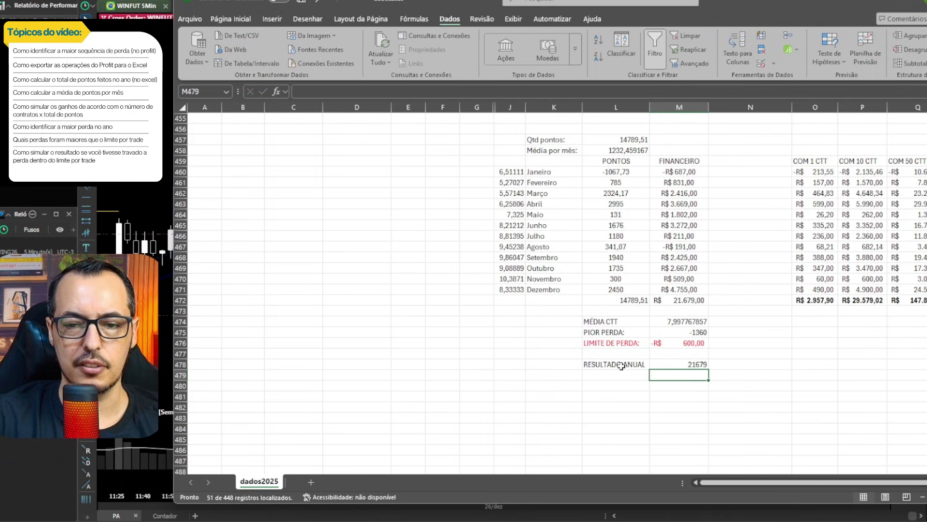
{"action": "key", "text": "Up"}
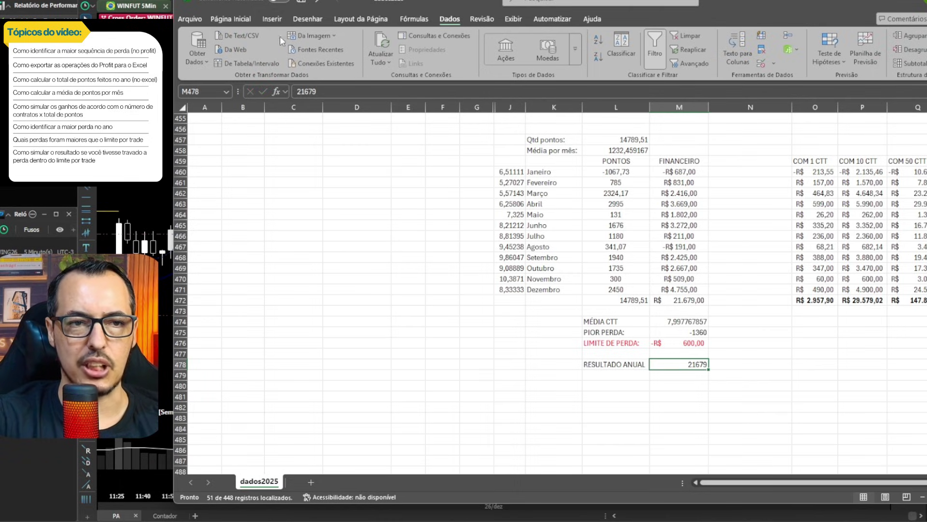
{"action": "left_click", "coordinate": [239, 18]}
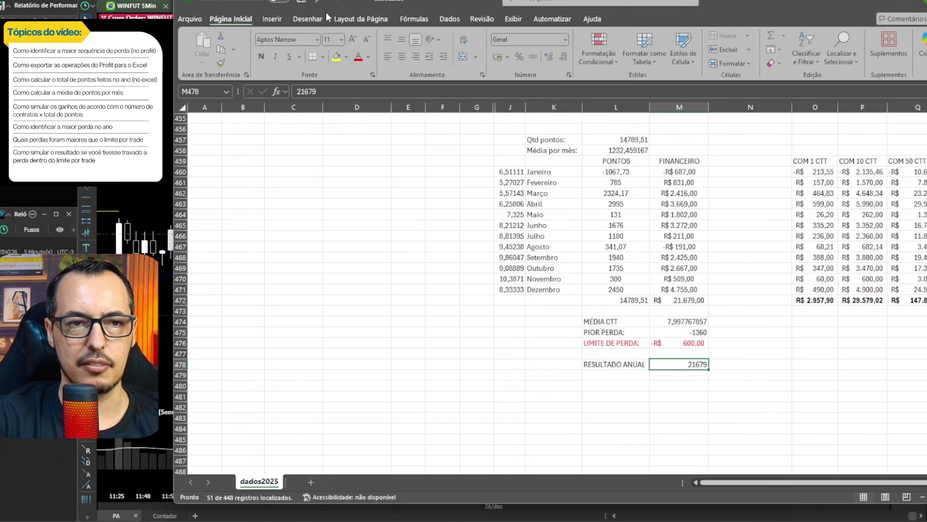
{"action": "left_click", "coordinate": [498, 56]}
Review the filtered ATENÇÃO trades from January to December against the loss limit in the summary
{"action": "left_click", "coordinate": [622, 377]}
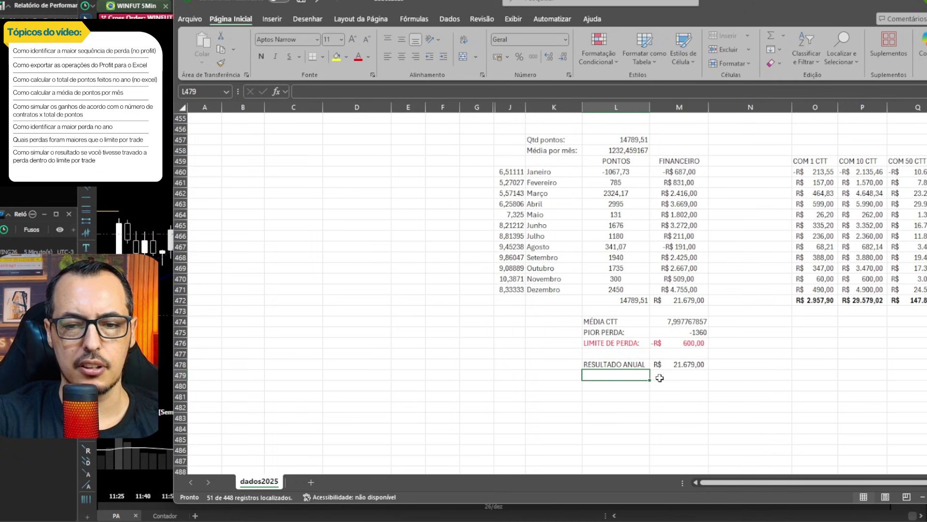
{"action": "left_click", "coordinate": [678, 379]}
{"action": "scroll", "coordinate": [914, 295], "scroll_direction": "up", "scroll_amount": 2}
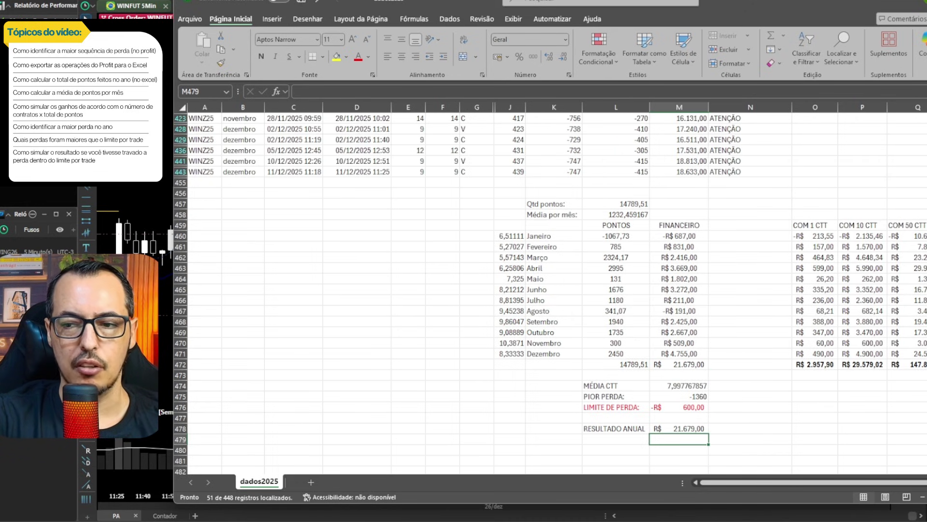
{"action": "scroll", "coordinate": [550, 290], "scroll_direction": "up", "scroll_amount": 15}
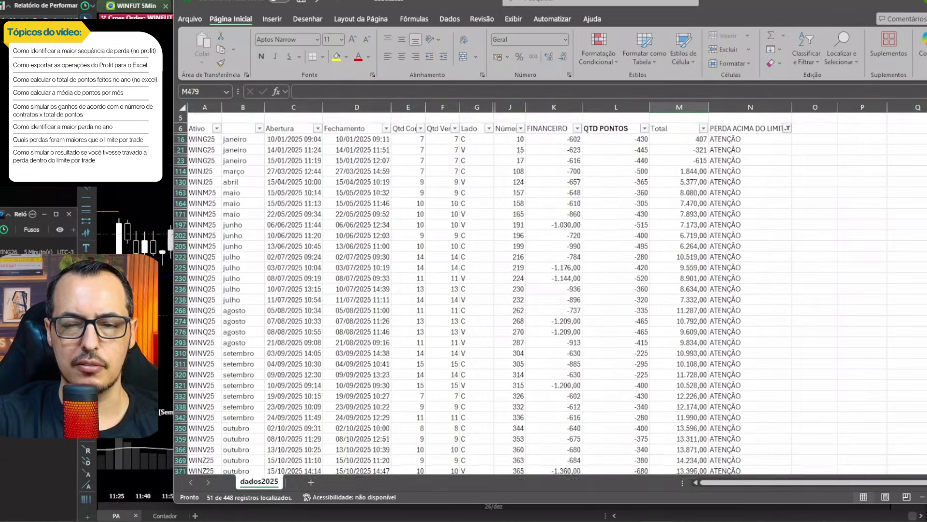
{"action": "scroll", "coordinate": [551, 290], "scroll_direction": "up", "scroll_amount": 1}
{"action": "scroll", "coordinate": [546, 188], "scroll_direction": "down", "scroll_amount": 1}
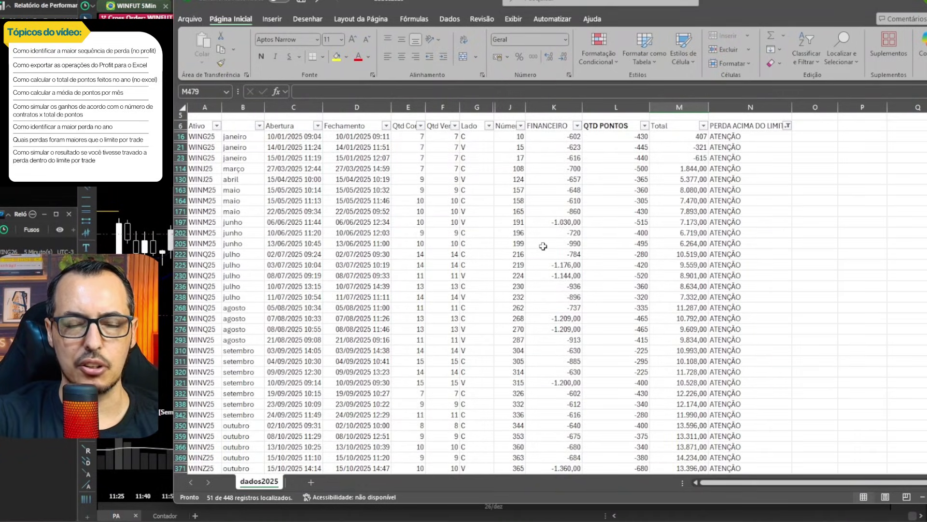
{"action": "scroll", "coordinate": [583, 332], "scroll_direction": "down", "scroll_amount": 15}
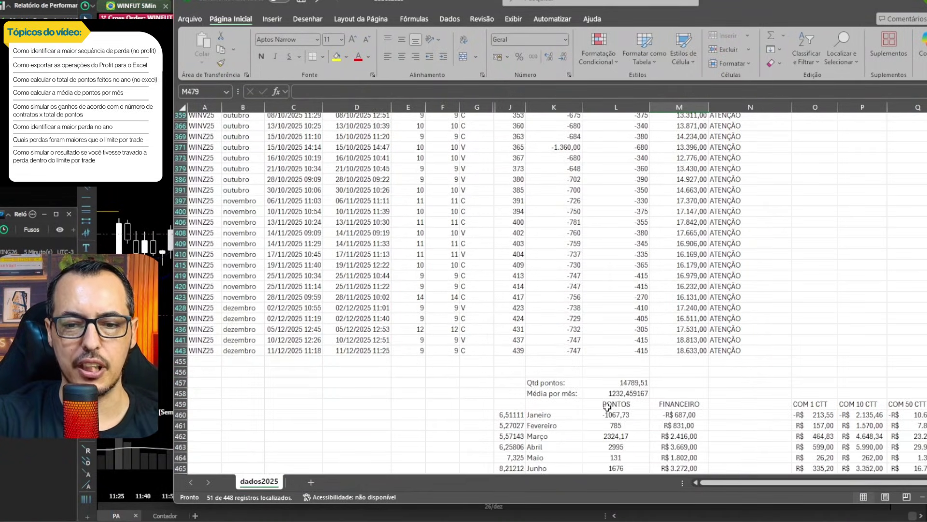
{"action": "scroll", "coordinate": [628, 405], "scroll_direction": "down", "scroll_amount": 1}
Set the LIMITE DE PERDA value in M476 to -900
{"action": "left_click", "coordinate": [683, 394]}
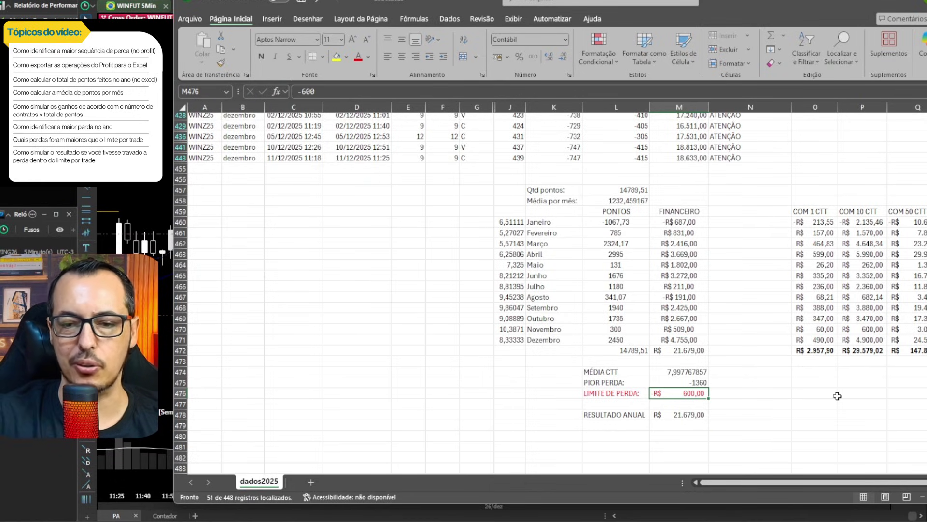
{"action": "type", "text": "-"}
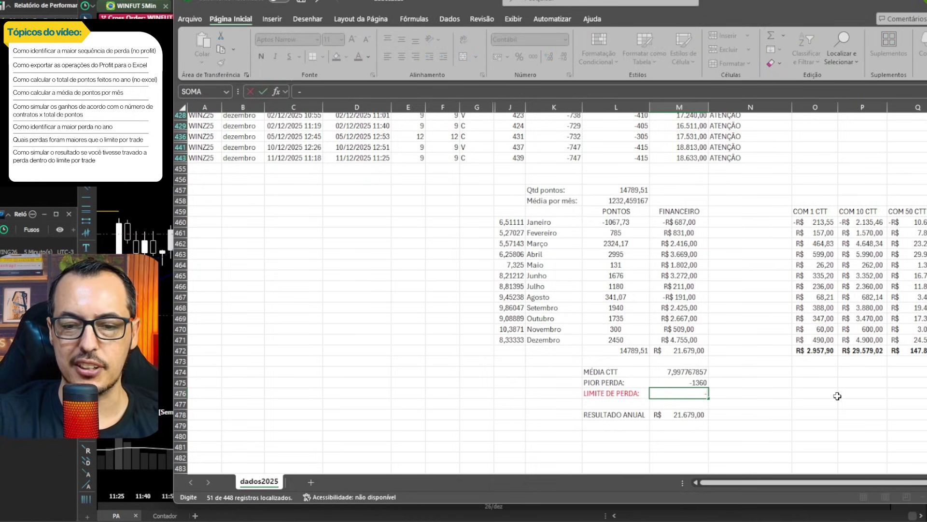
{"action": "type", "text": "900"}
{"action": "key", "text": "Return"}
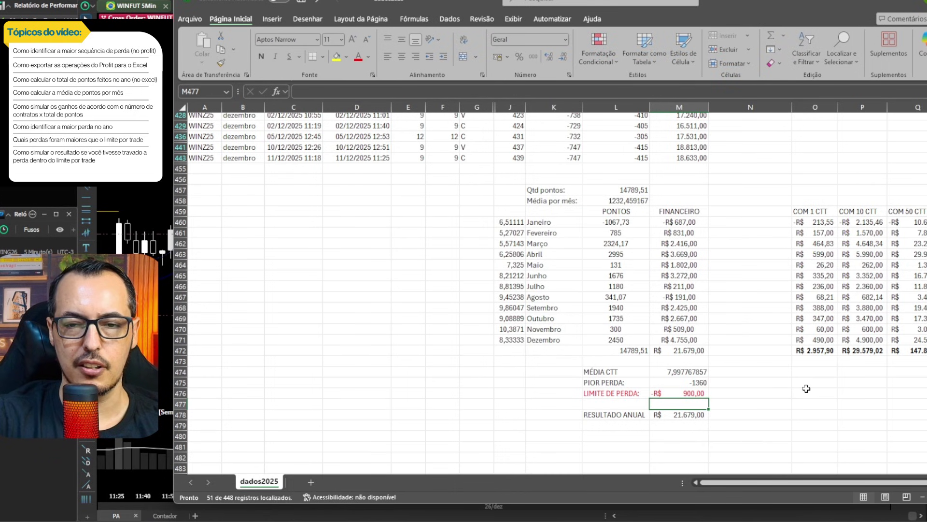
Reapply the PERDA ACIMA DO LIMITE filter so only trades marked ATENÇÃO under the new limit are listed
{"action": "scroll", "coordinate": [696, 300], "scroll_direction": "up", "scroll_amount": 4}
{"action": "scroll", "coordinate": [667, 294], "scroll_direction": "up", "scroll_amount": 12}
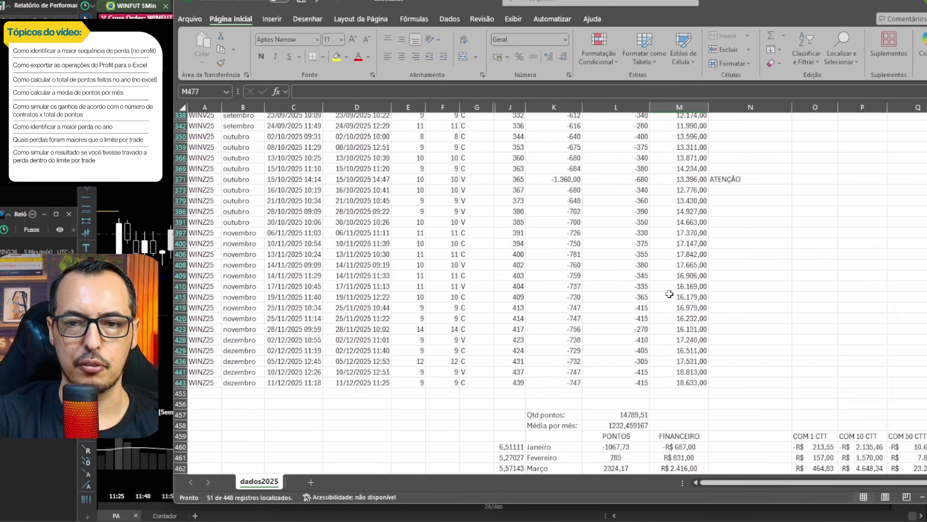
{"action": "left_click", "coordinate": [751, 180]}
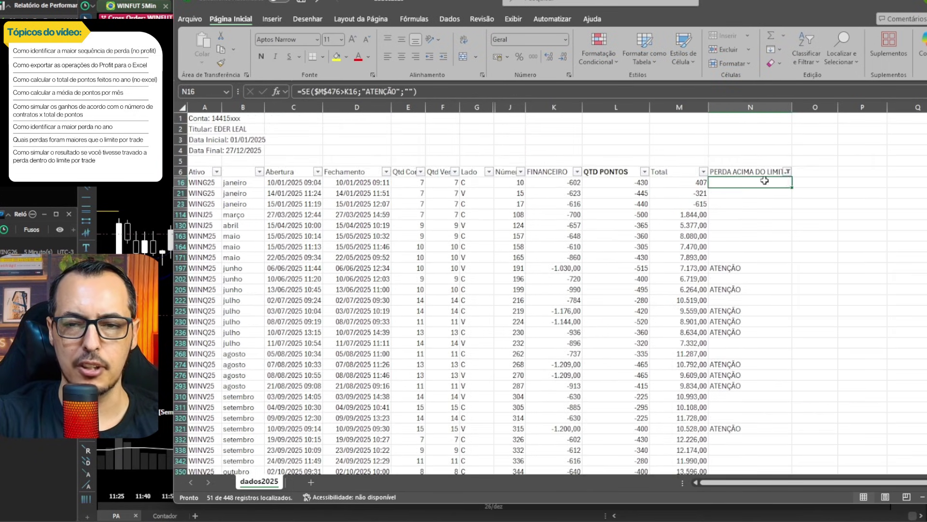
{"action": "left_click", "coordinate": [787, 172]}
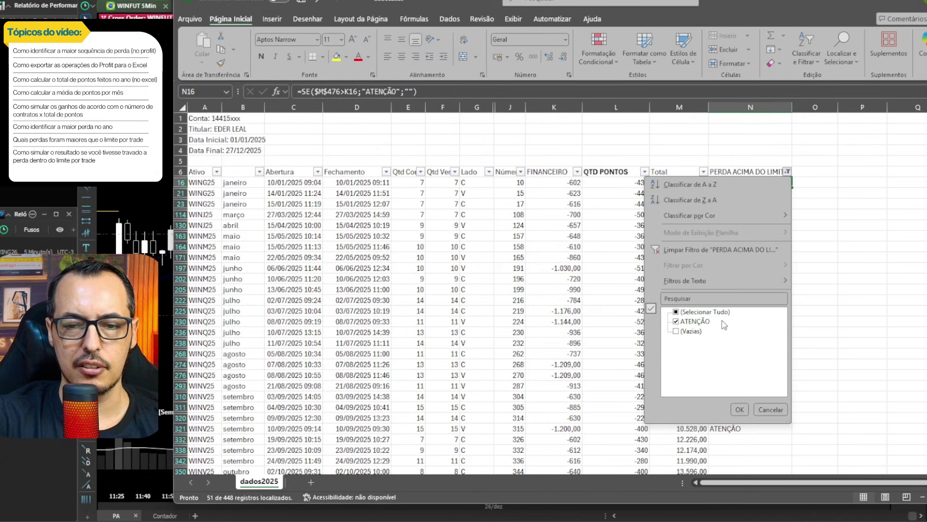
{"action": "left_click", "coordinate": [739, 409]}
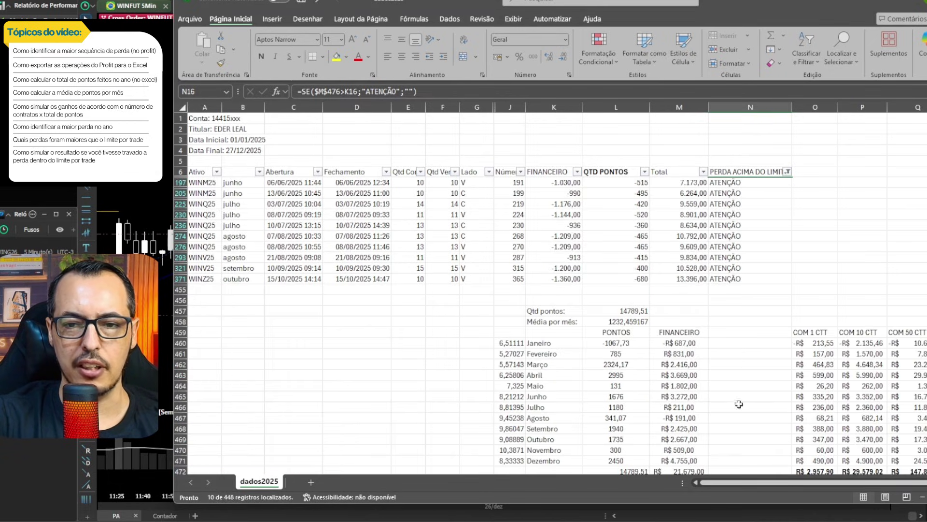
{"action": "left_click", "coordinate": [753, 205]}
Set the FINANCEIRO losses of the filtered June and July trades to -900 in K197, K205, K225, K230 and K236
{"action": "left_click", "coordinate": [559, 184]}
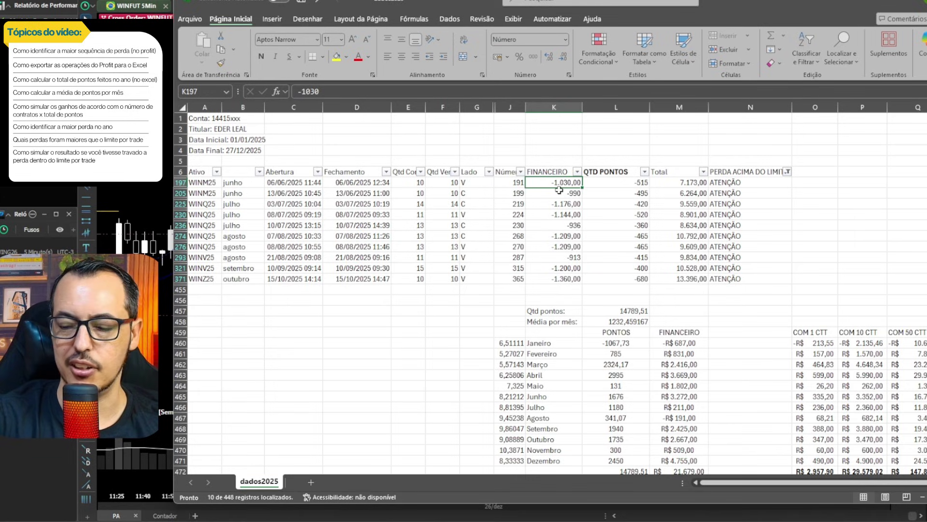
{"action": "type", "text": "-"}
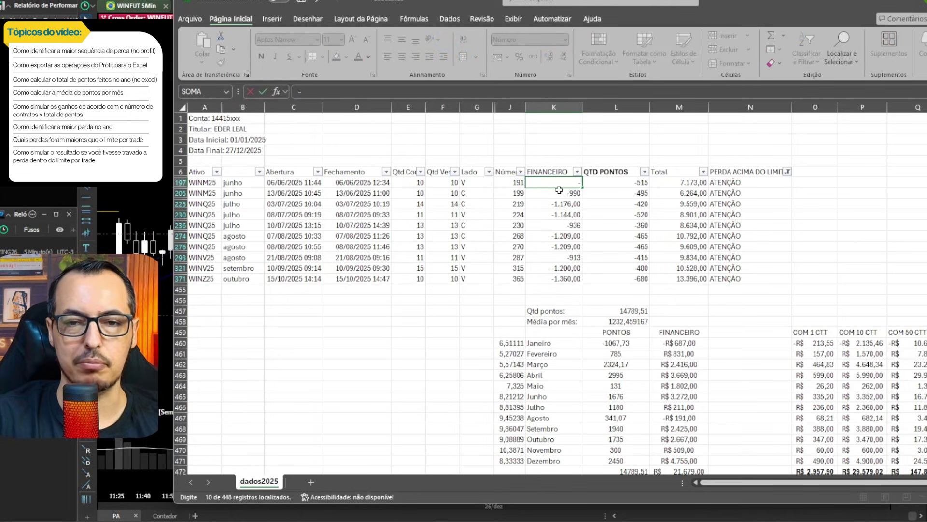
{"action": "type", "text": "900"}
{"action": "key", "text": "Return"}
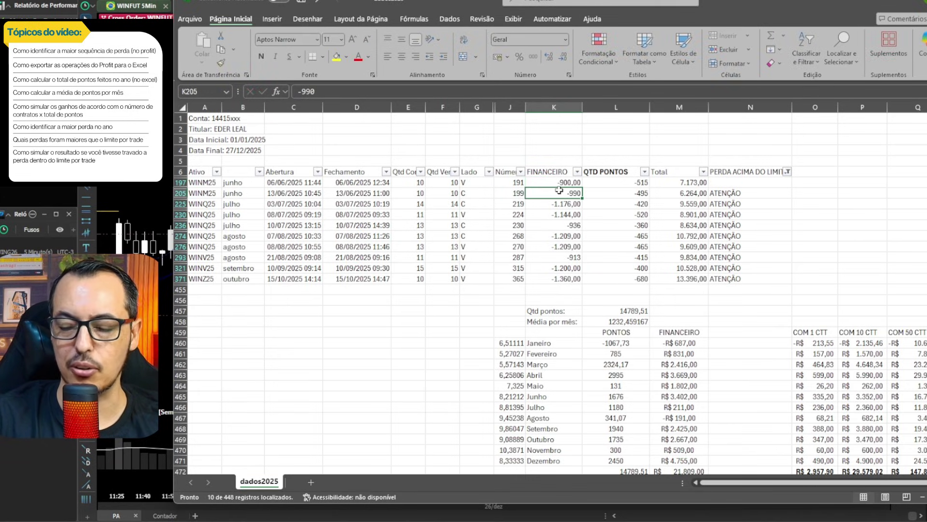
{"action": "type", "text": "-900"}
{"action": "key", "text": "Return"}
{"action": "type", "text": "-"}
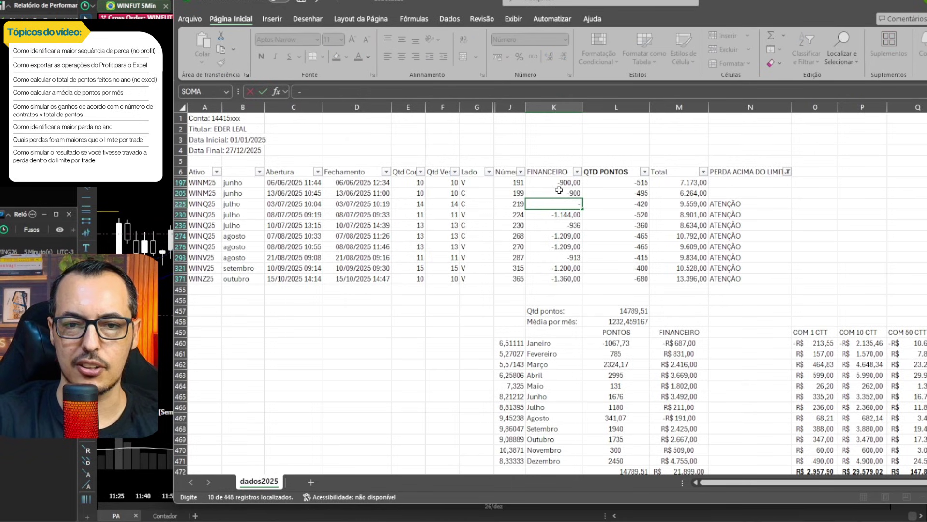
{"action": "type", "text": "900"}
{"action": "key", "text": "Return"}
{"action": "type", "text": "-900"}
{"action": "key", "text": "Return"}
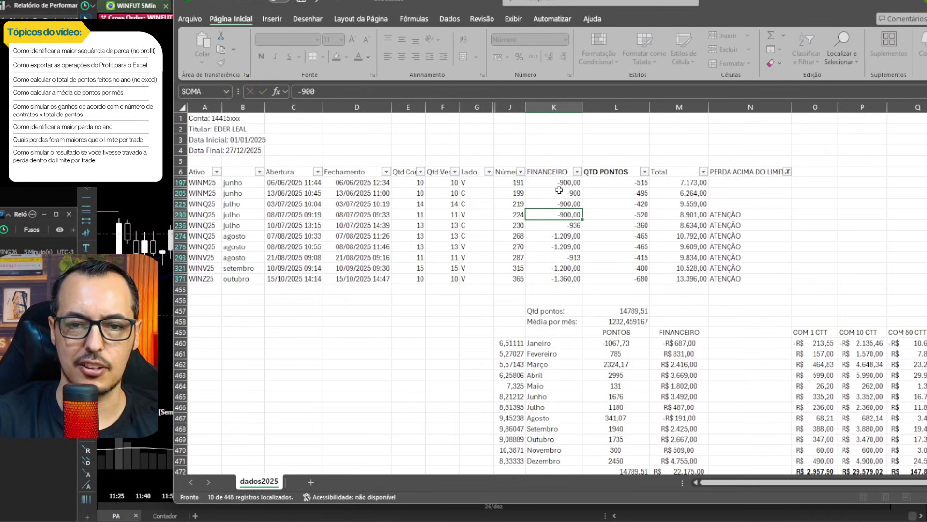
{"action": "key", "text": "Return"}
{"action": "type", "text": "-900"}
{"action": "key", "text": "Return"}
Set the FINANCEIRO losses of the filtered August to October trades to -900 in K274, K276, K293, K321 and K371
{"action": "type", "text": "9"}
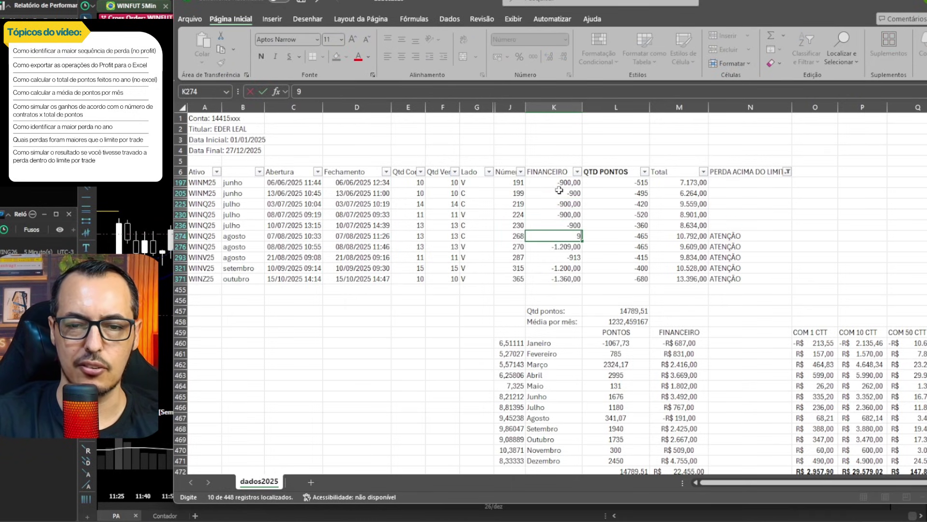
{"action": "type", "text": "00"}
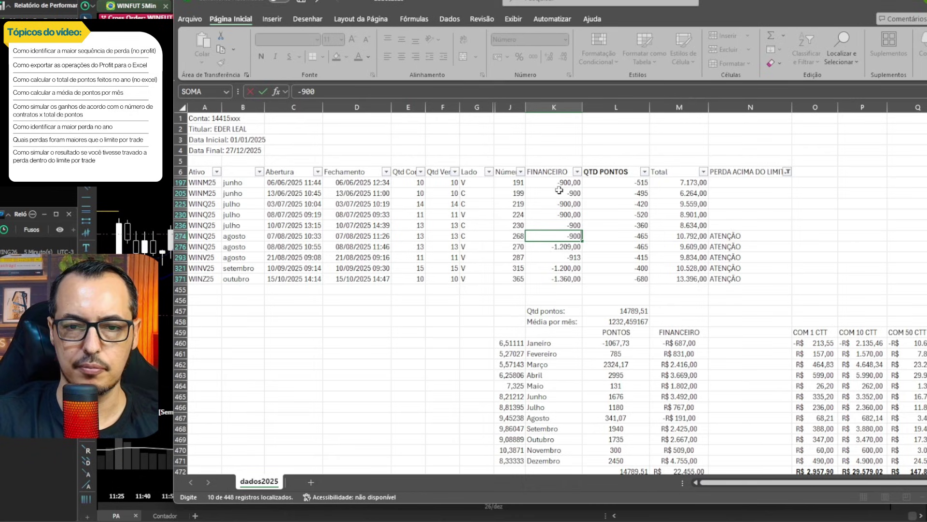
{"action": "key", "text": "Return"}
{"action": "type", "text": "-900"}
{"action": "key", "text": "Return"}
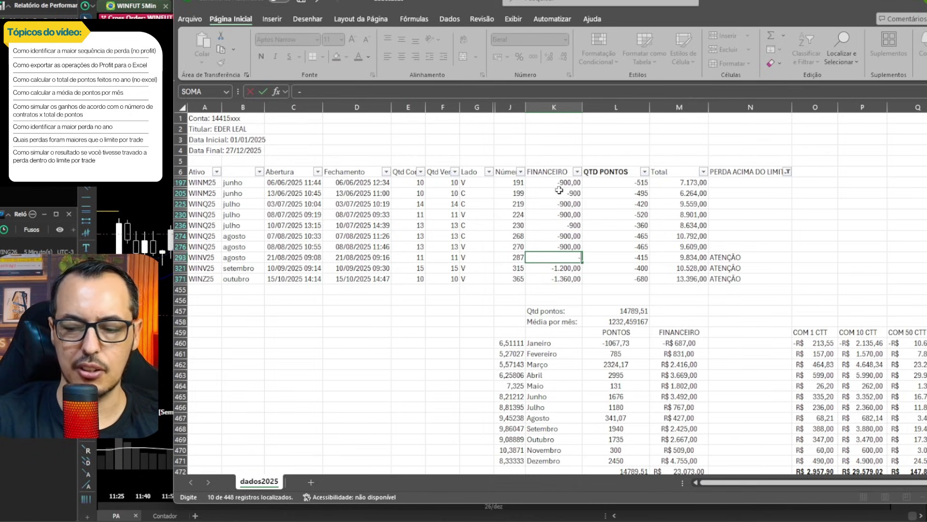
{"action": "type", "text": "-900"}
{"action": "key", "text": "Return"}
{"action": "type", "text": "-900"}
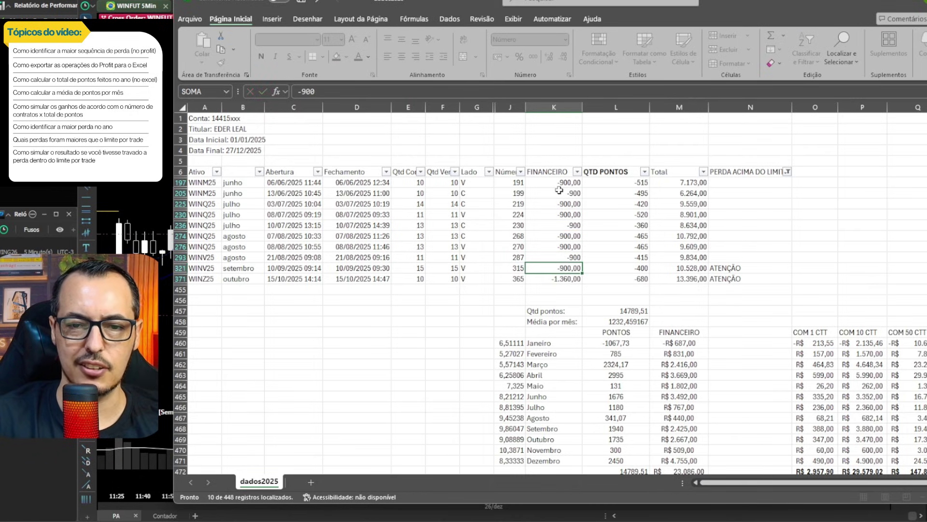
{"action": "key", "text": "Return"}
{"action": "type", "text": "-900"}
{"action": "key", "text": "Return"}
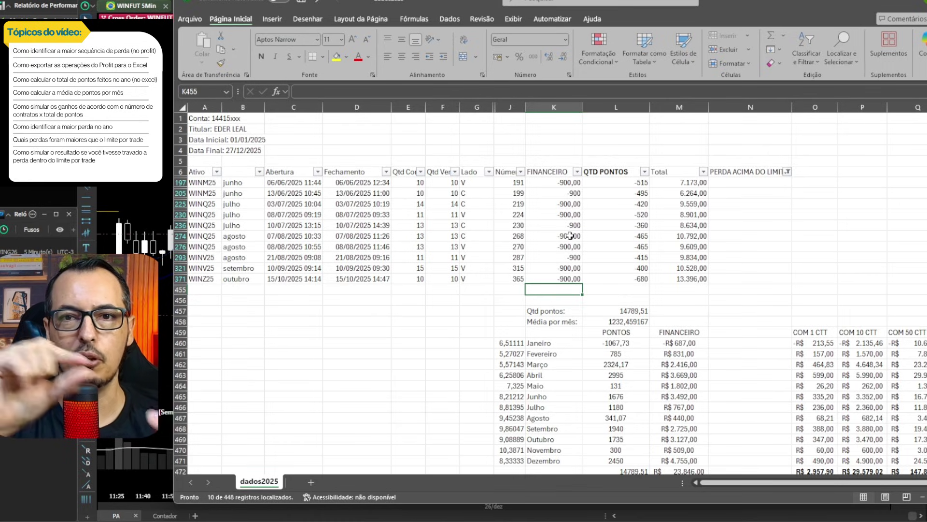
Highlight the annual FINANCEIRO total in M472 with yellow fill and bold text
{"action": "scroll", "coordinate": [562, 236], "scroll_direction": "down", "scroll_amount": 3}
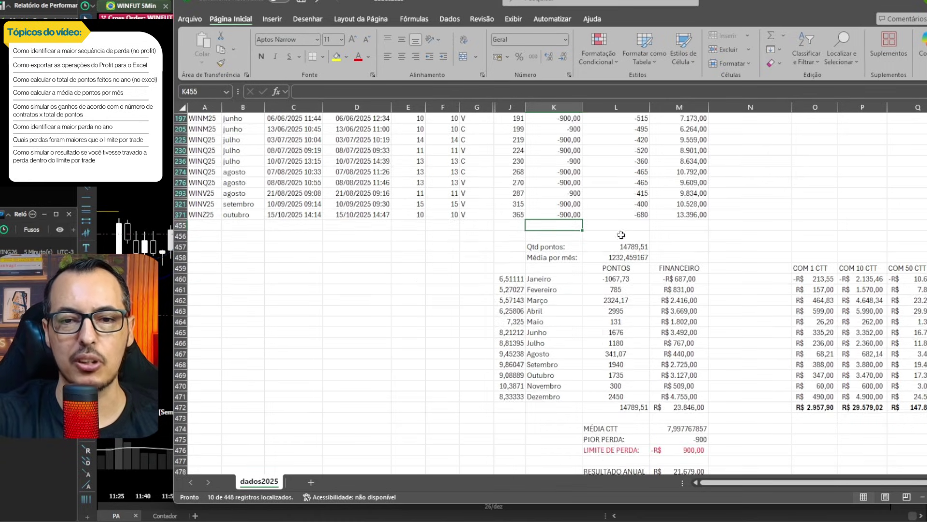
{"action": "scroll", "coordinate": [662, 248], "scroll_direction": "down", "scroll_amount": 3}
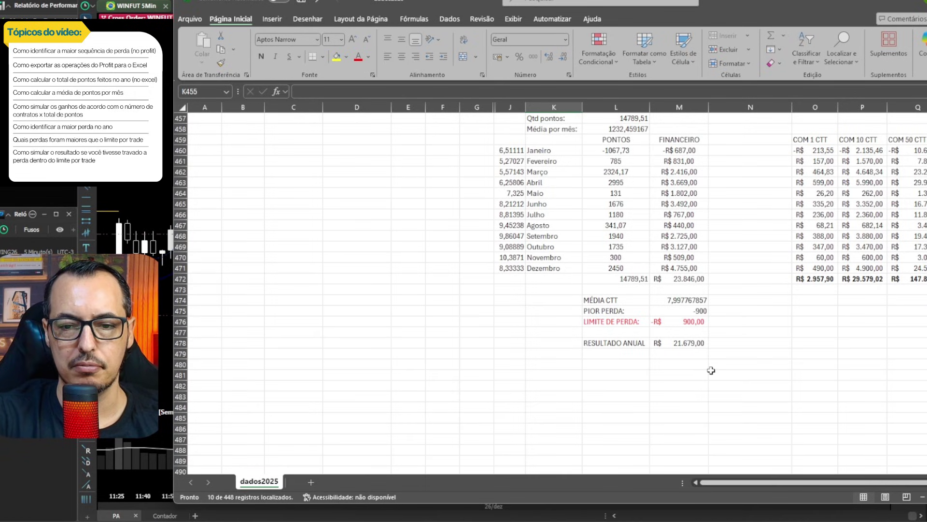
{"action": "left_click", "coordinate": [686, 280]}
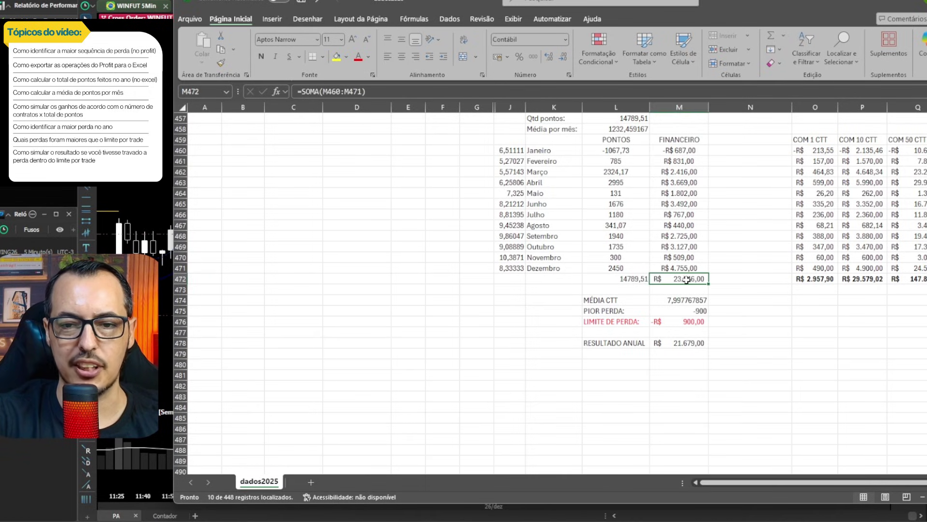
{"action": "left_click", "coordinate": [336, 56]}
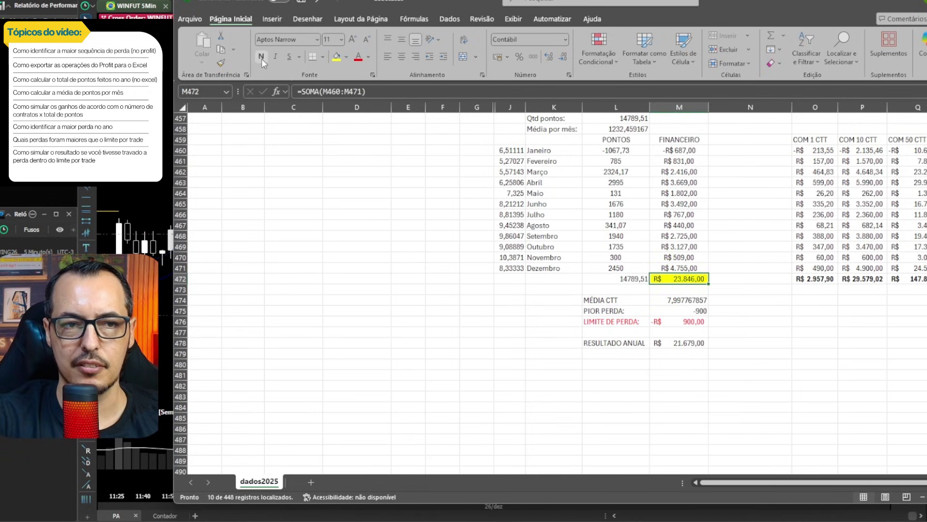
{"action": "left_click", "coordinate": [262, 57]}
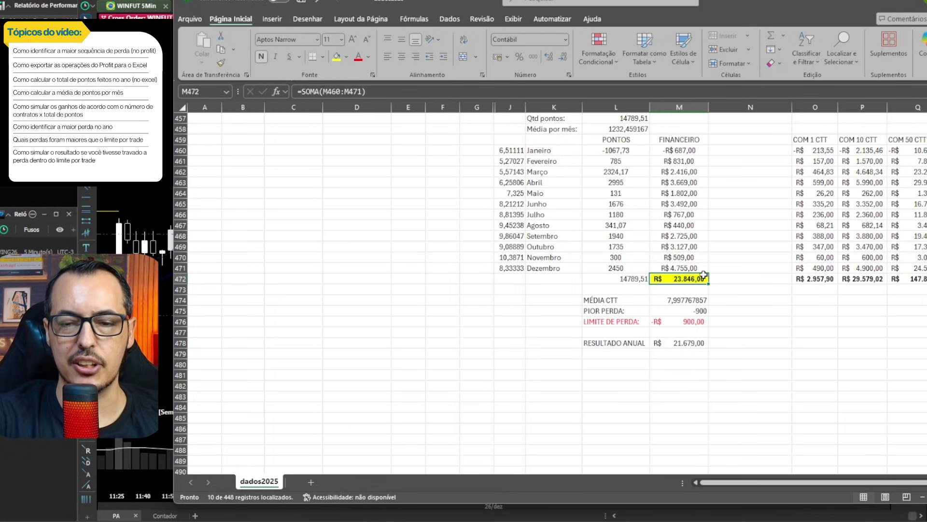
Compare the simulated annual total in M472 with the original RESULTADO ANUAL in M478
{"action": "left_click", "coordinate": [698, 341]}
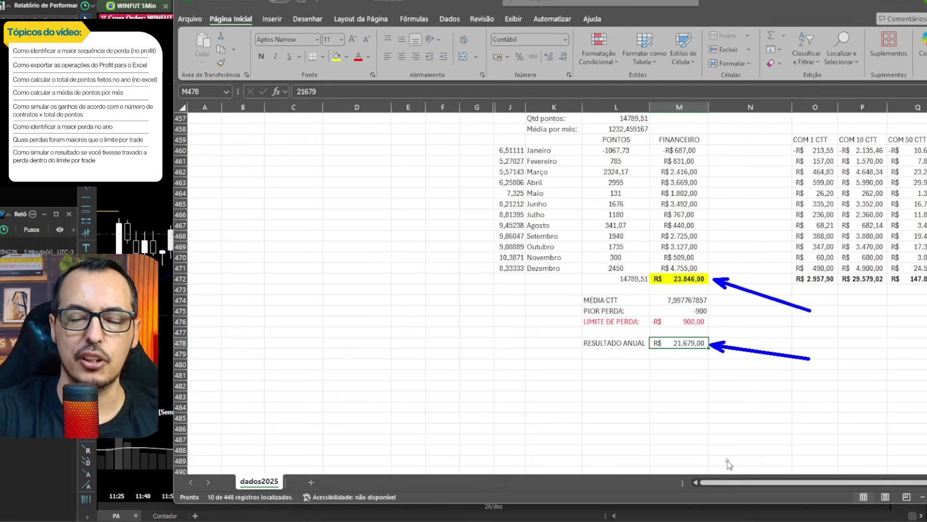
{"action": "key", "text": "Escape"}
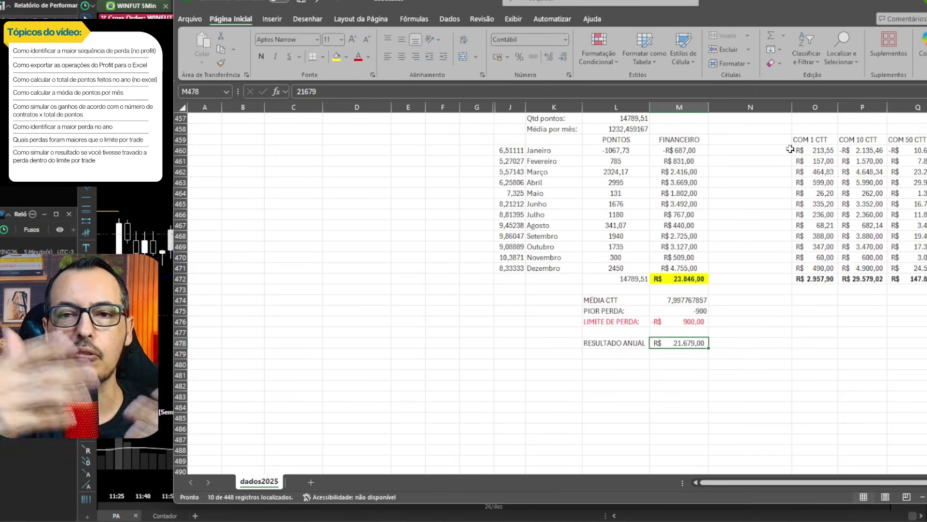
{"action": "left_click", "coordinate": [634, 288]}
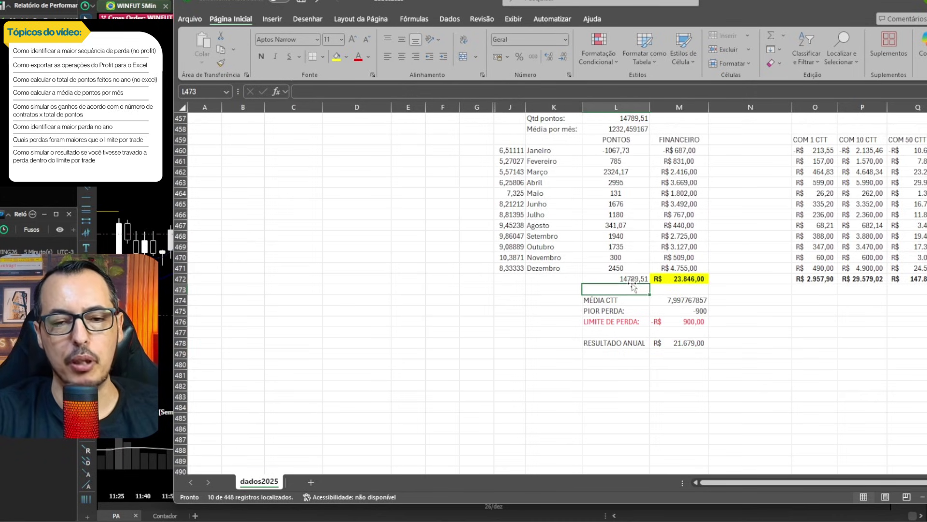